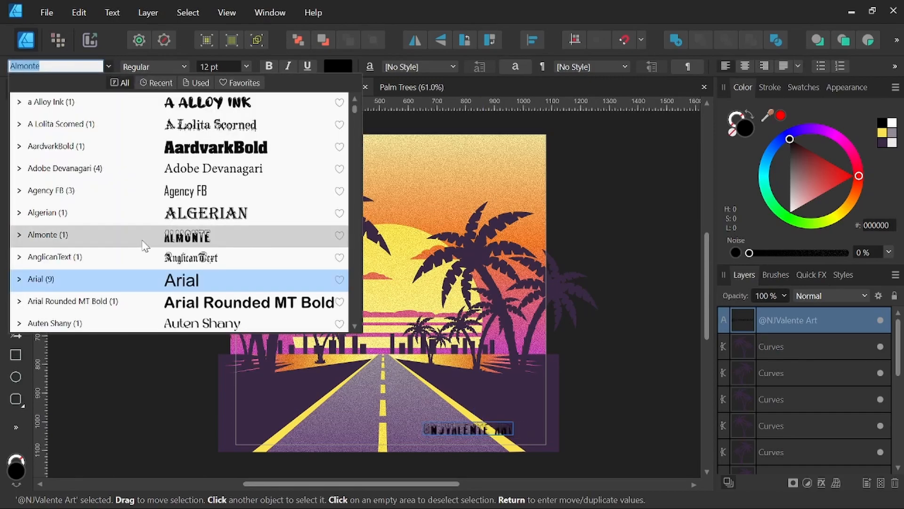
Set the signature text's font to Arial.
left_click(149, 279)
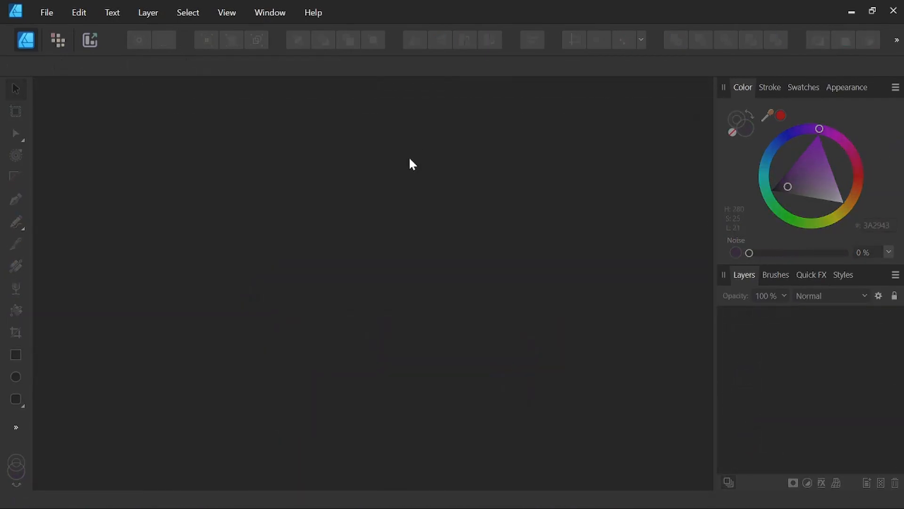
Create a new 1080 × 1080 px Social Media Square Post document at 300 DPI.
left_click(50, 14)
left_click(58, 47)
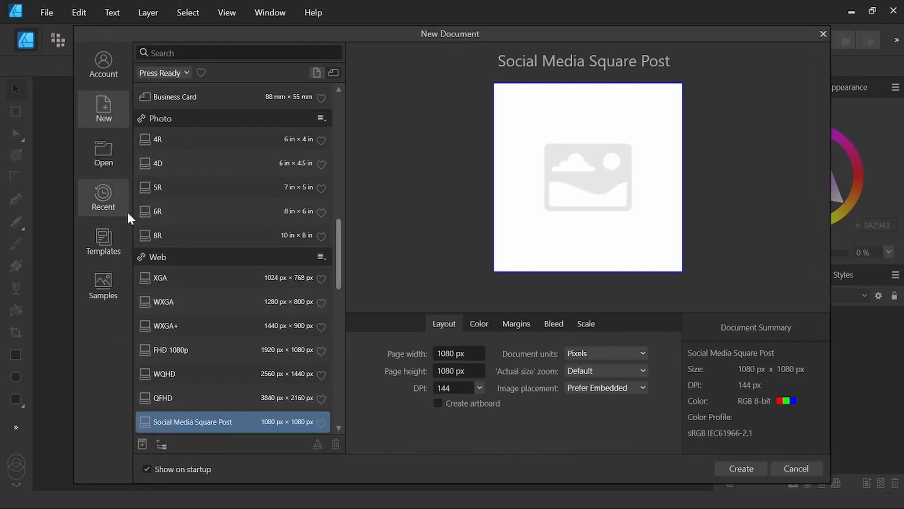
scroll(194, 321, "down", 1)
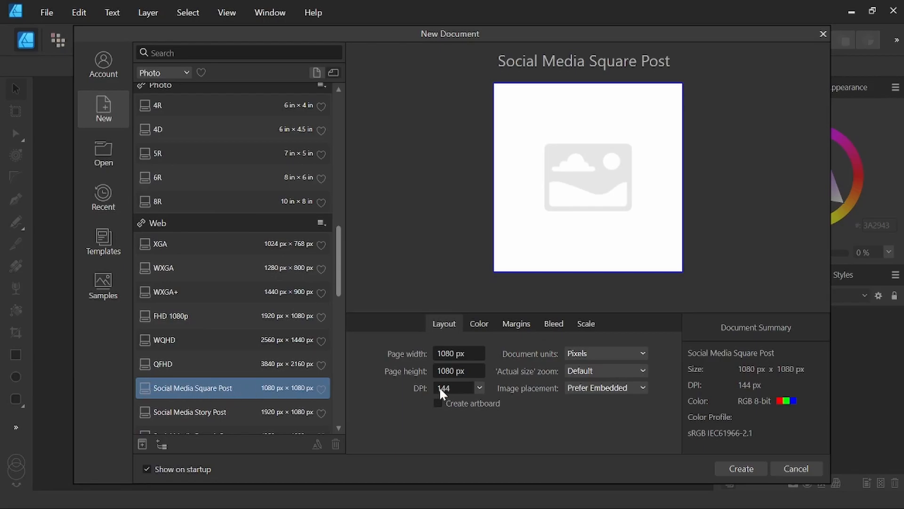
left_click(455, 389)
type("300")
key("Return")
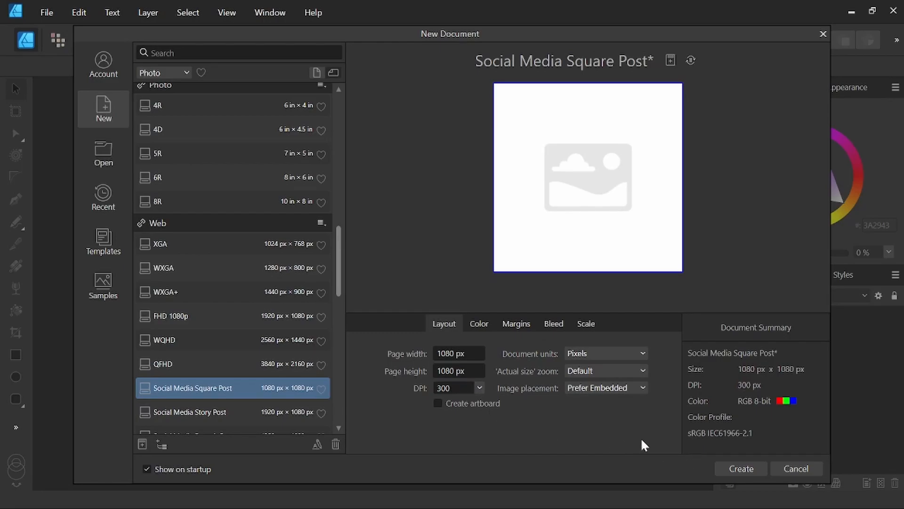
left_click(731, 467)
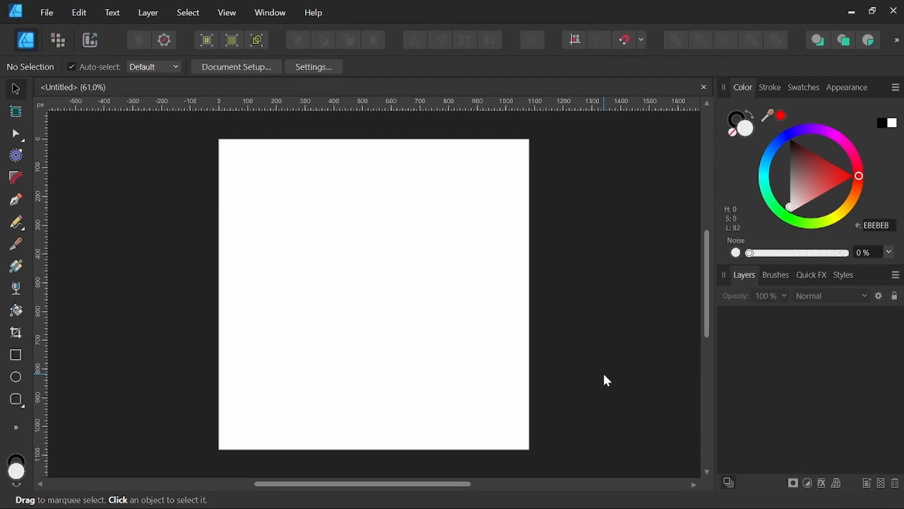
Draw a background rectangle that covers the whole page and extends slightly past every edge.
left_click(16, 354)
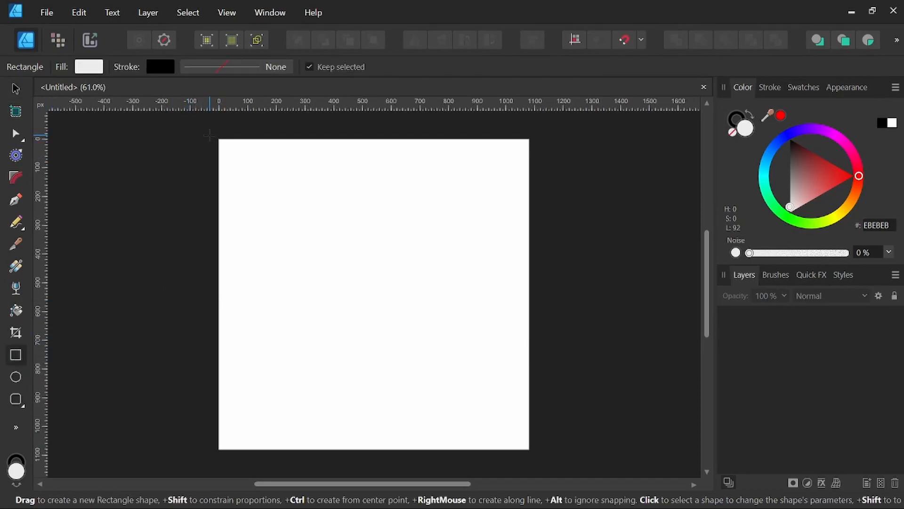
left_click_drag(209, 135, 533, 453)
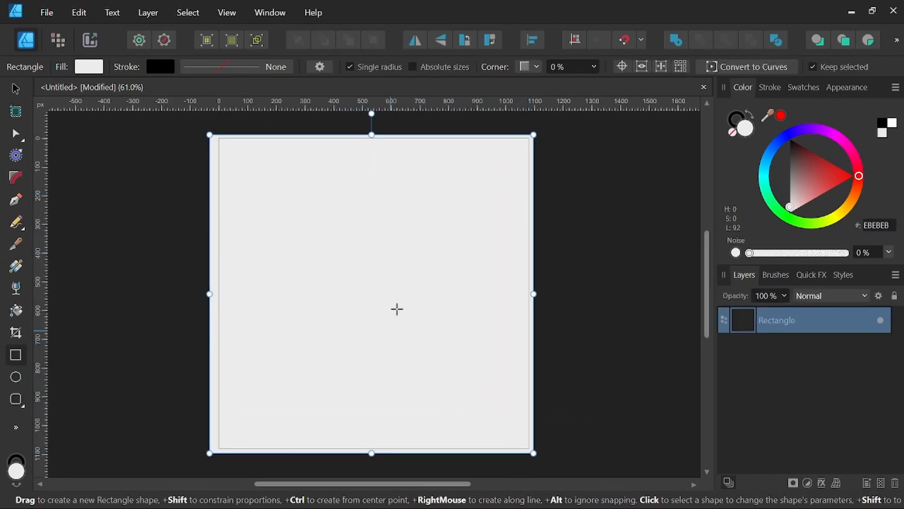
left_click_drag(209, 293, 213, 293)
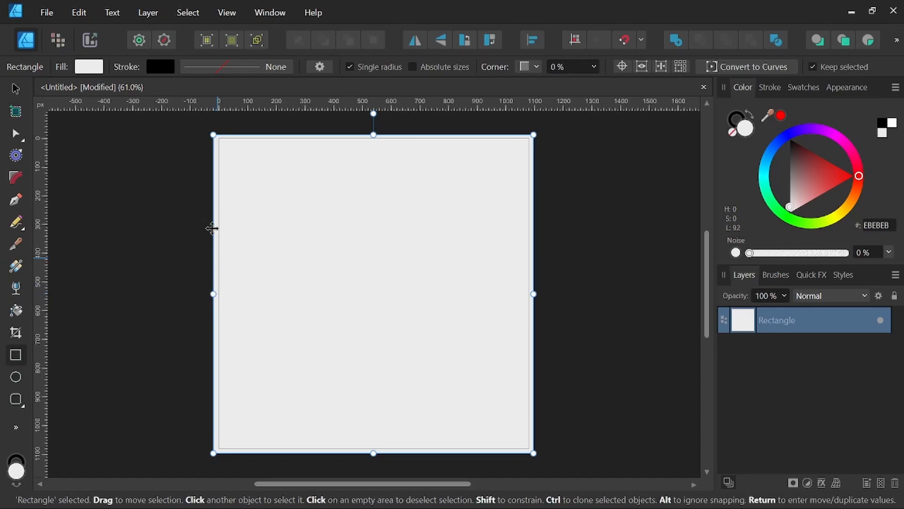
Apply a top-to-bottom linear gradient to the background rectangle and set its start stop to pale yellow E2D488.
left_click(15, 265)
left_click_drag(361, 148, 364, 413)
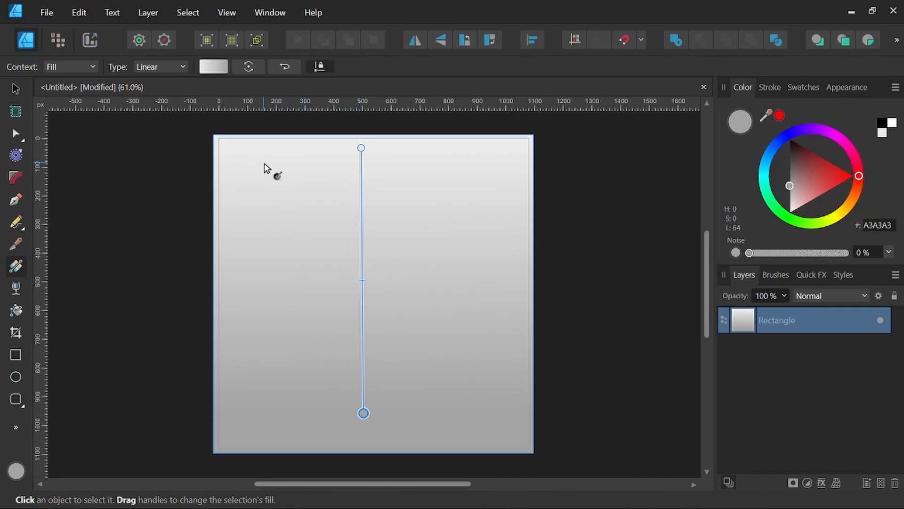
left_click(214, 66)
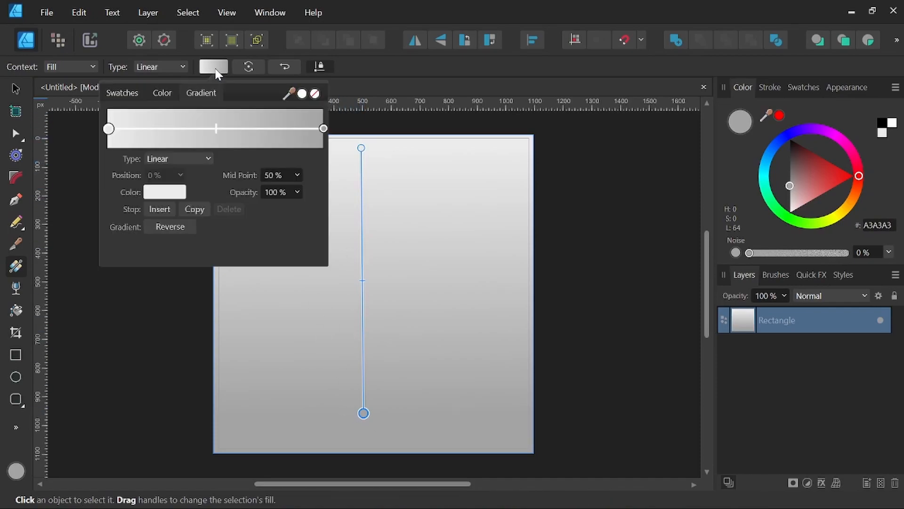
left_click(175, 193)
left_click(200, 323)
left_click_drag(137, 288, 154, 296)
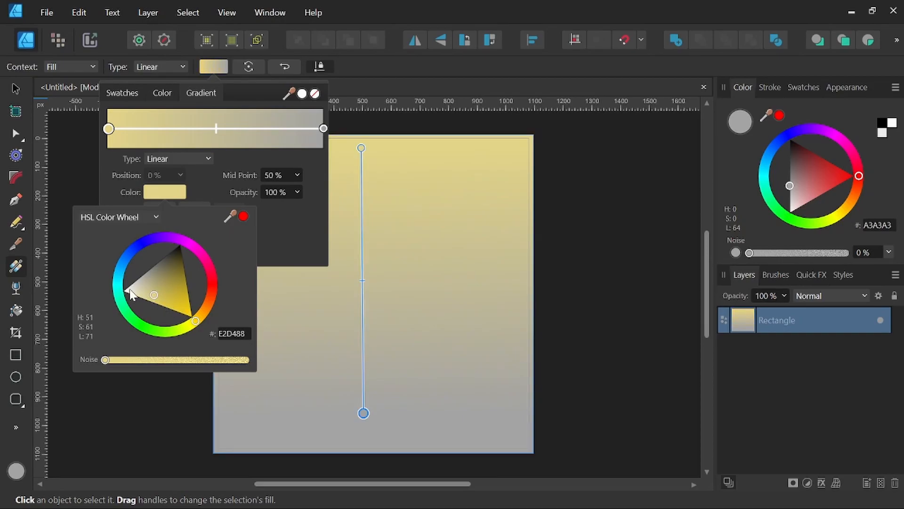
left_click(284, 242)
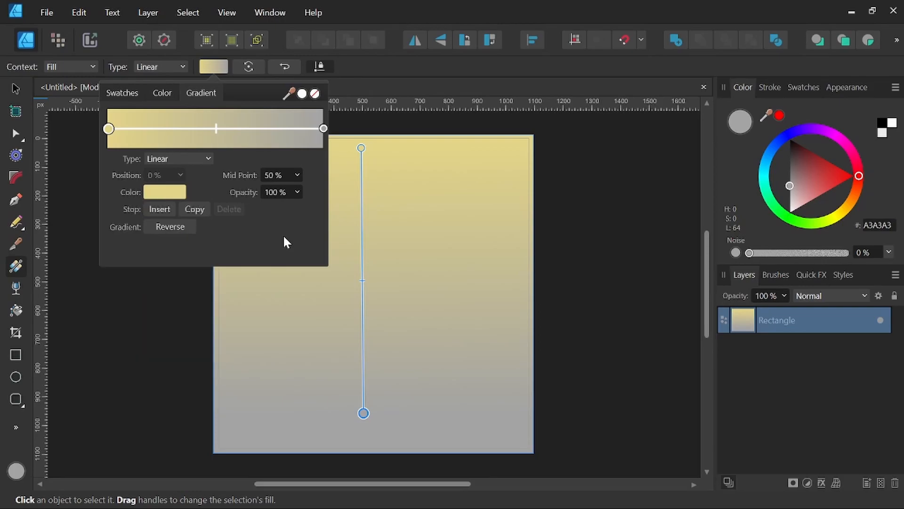
Add a gradient stop at 43% and colour it orange EA7F1B.
left_click(199, 129)
left_click(175, 194)
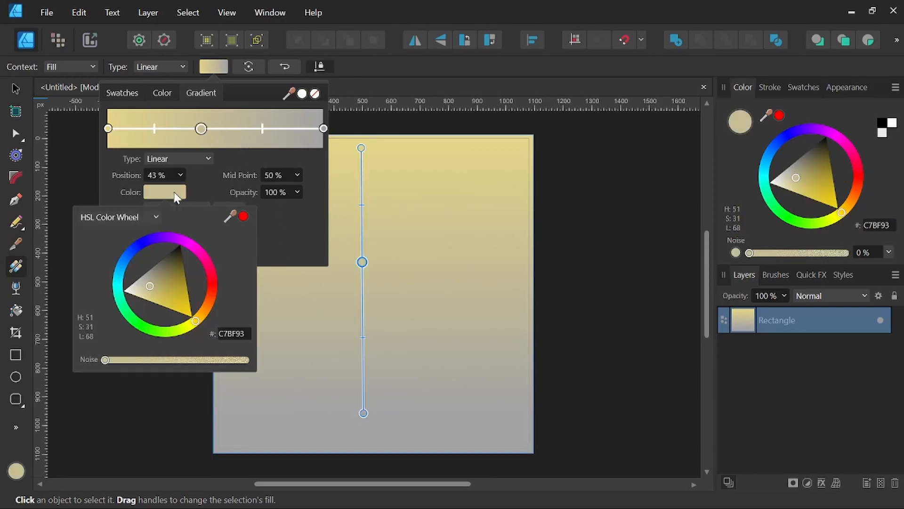
left_click_drag(203, 330, 190, 304)
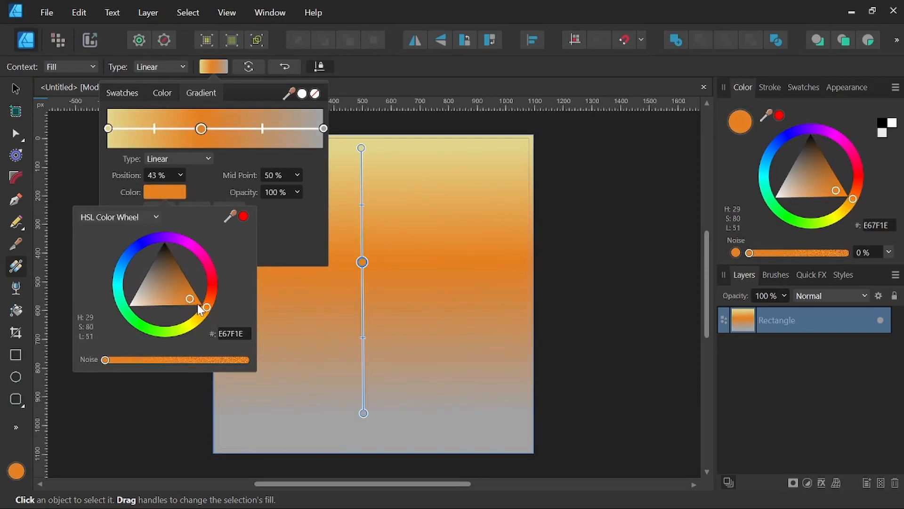
left_click_drag(190, 298, 191, 300)
Set the gradient's end stop to purple A041CB, moving its start just above the rectangle and its end up to about 750 px on the vertical ruler.
left_click(324, 128)
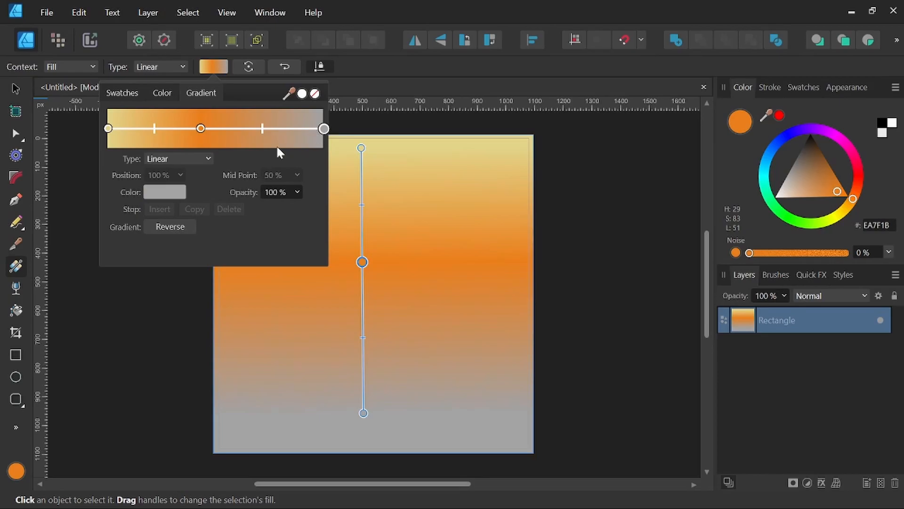
left_click(174, 195)
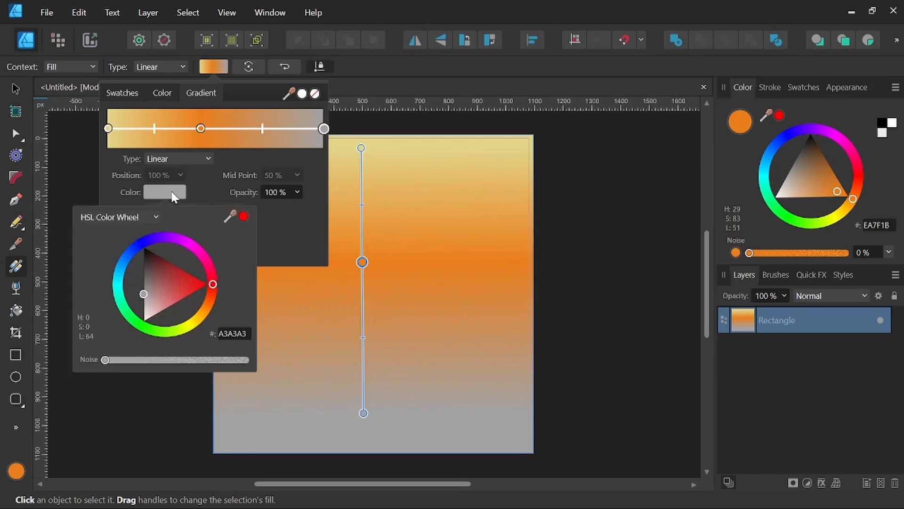
left_click_drag(196, 256, 174, 242)
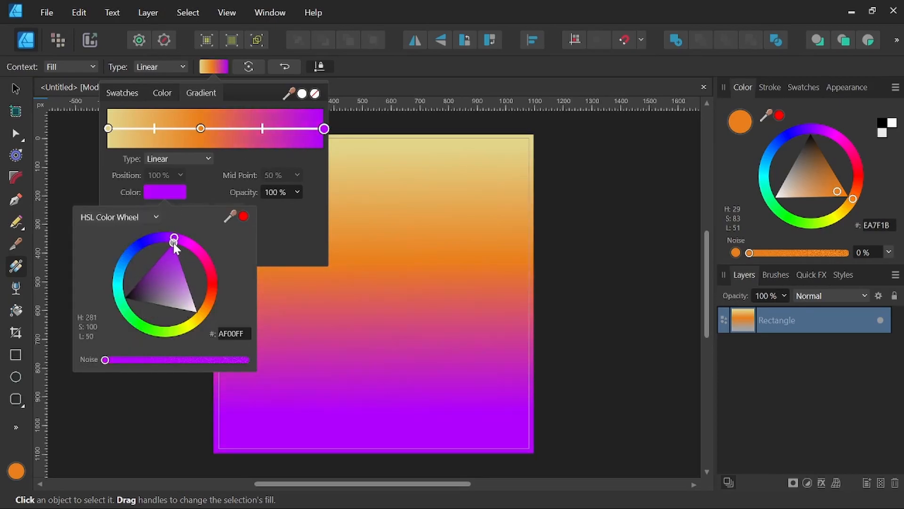
left_click(173, 269)
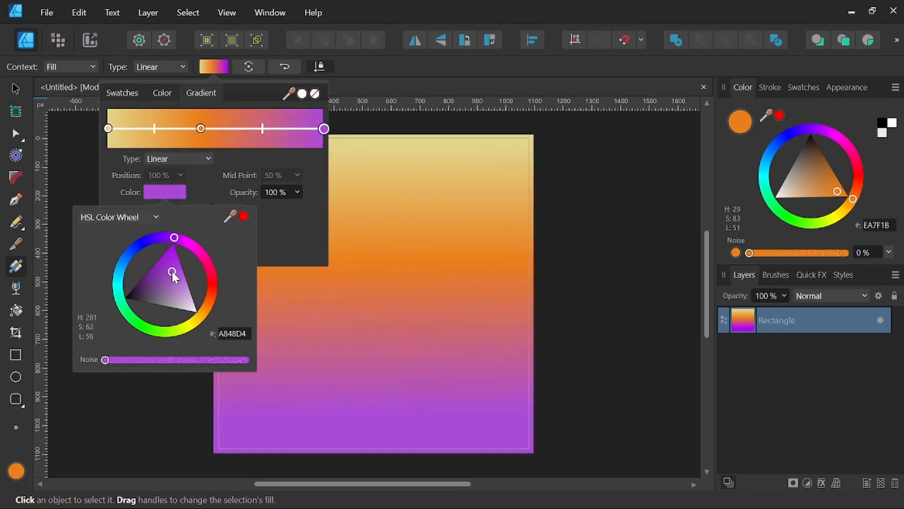
left_click_drag(172, 272, 170, 271)
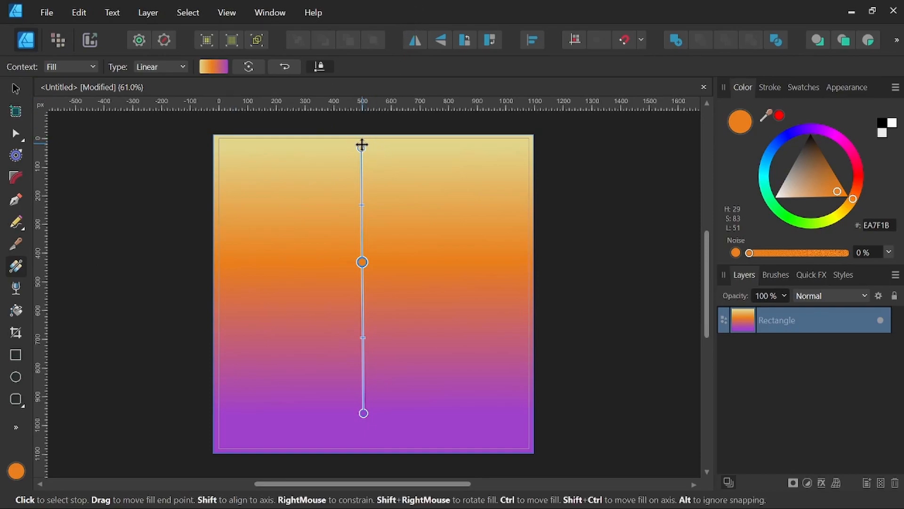
left_click_drag(362, 148, 363, 128)
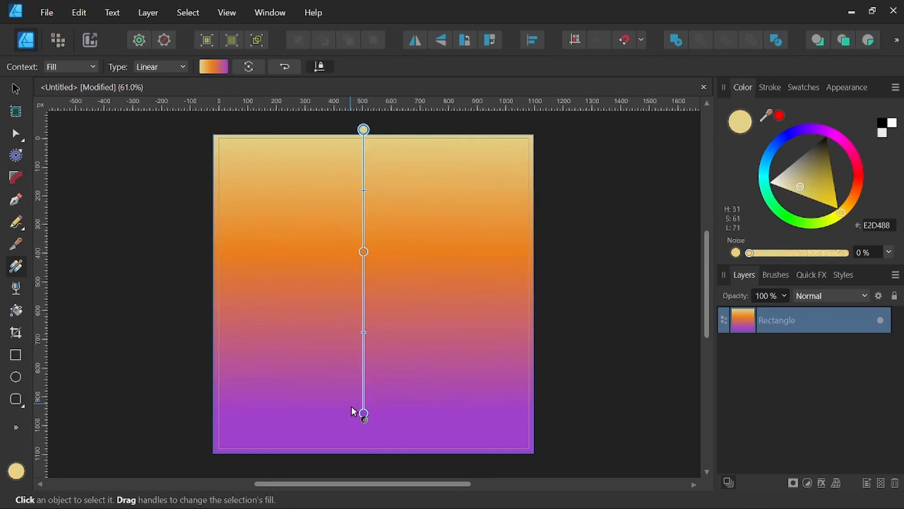
left_click_drag(363, 413, 365, 353)
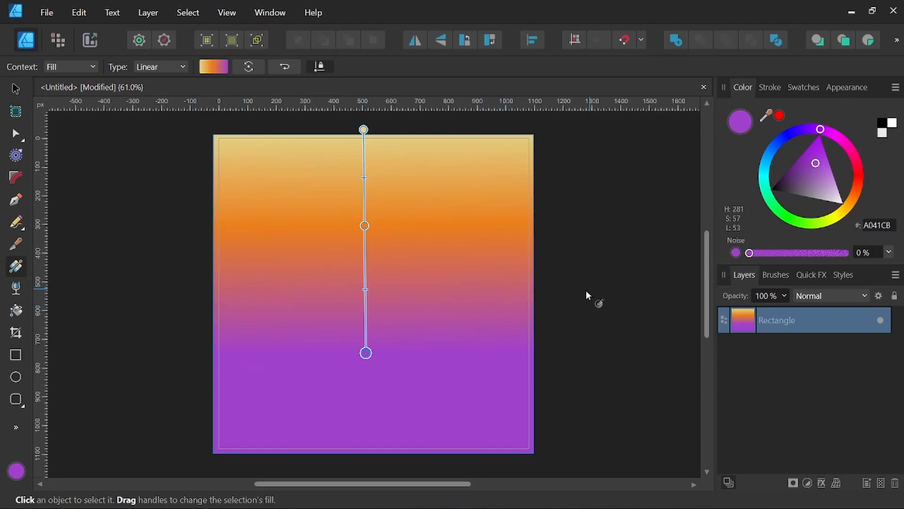
Draw a ground rectangle over the lower third of the page, extending past its side and bottom edges.
left_click(20, 353)
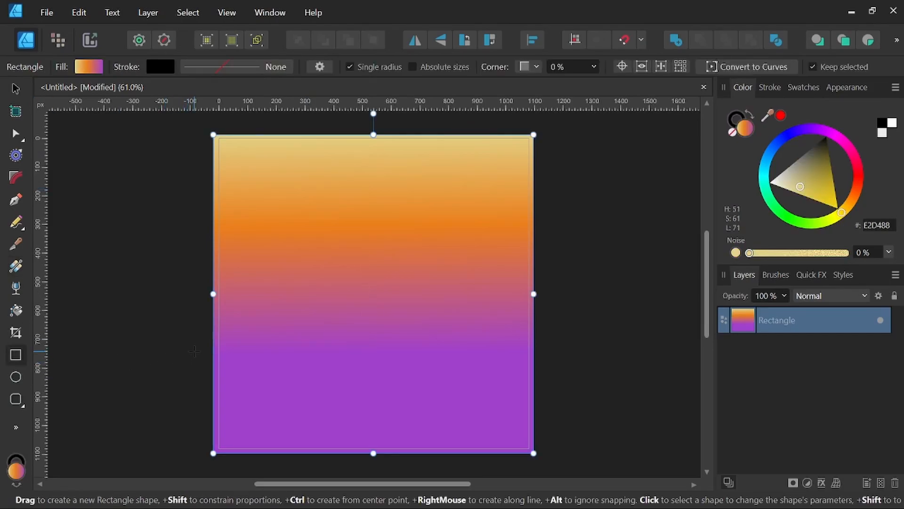
left_click_drag(189, 352, 550, 458)
left_click_drag(189, 398, 198, 398)
left_click_drag(551, 398, 542, 398)
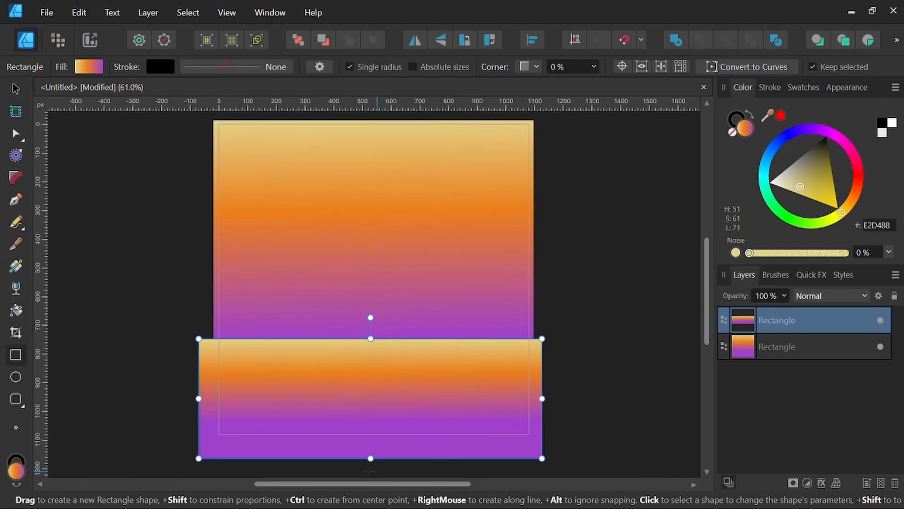
left_click_drag(371, 458, 371, 449)
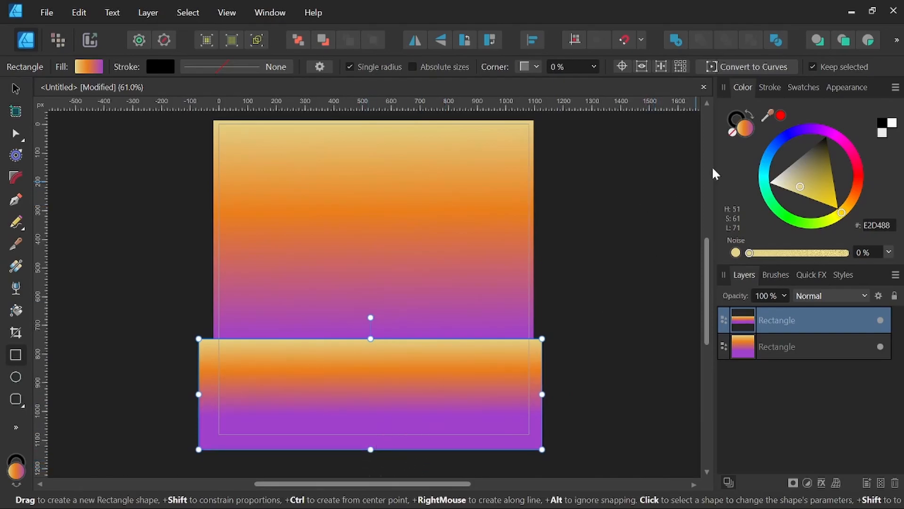
Remove the ground rectangle's stroke and fill it with dark purple 442D55.
left_click(730, 123)
left_click(732, 132)
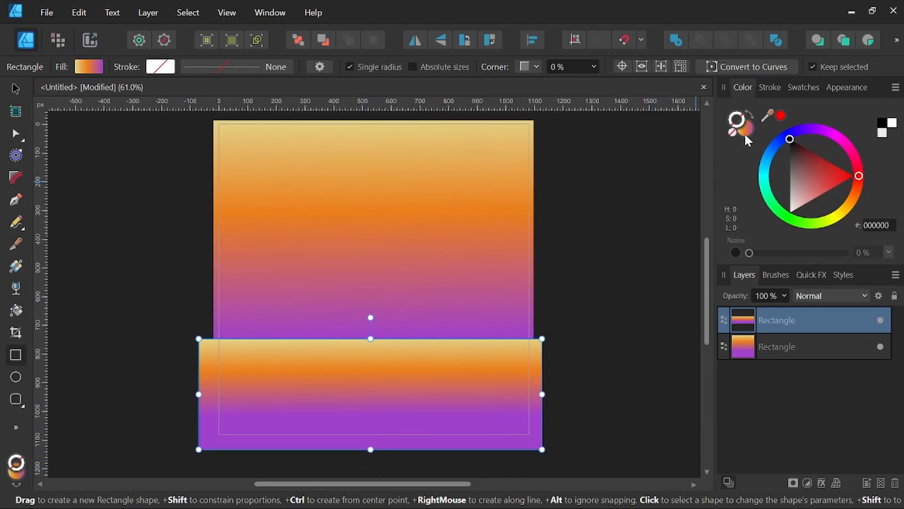
left_click(745, 131)
left_click_drag(820, 132, 792, 184)
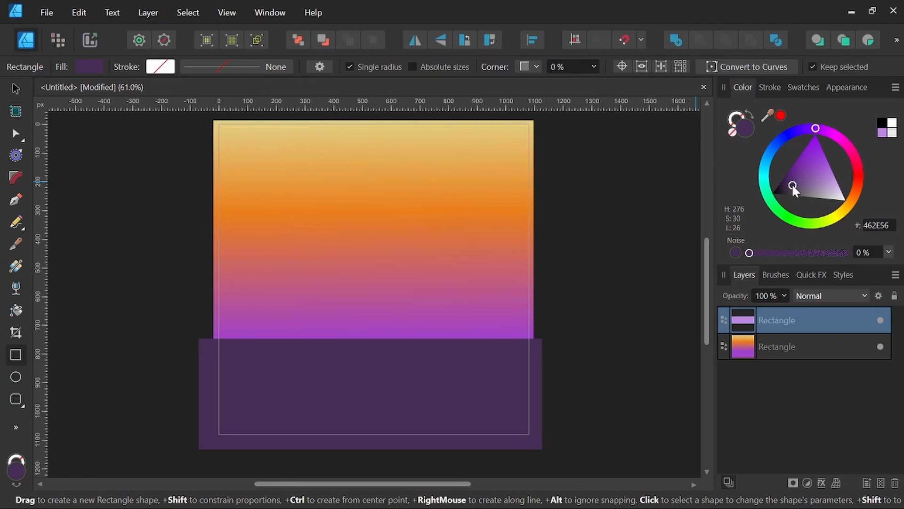
key("v")
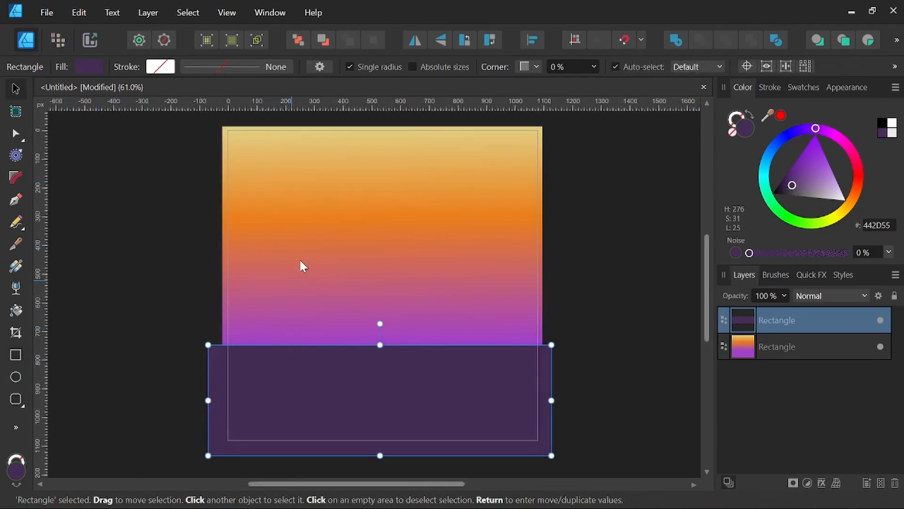
Draw a sun circle about 670 px wide, centre it horizontally across the horizon, and fill it with yellow EDD747.
left_click(17, 377)
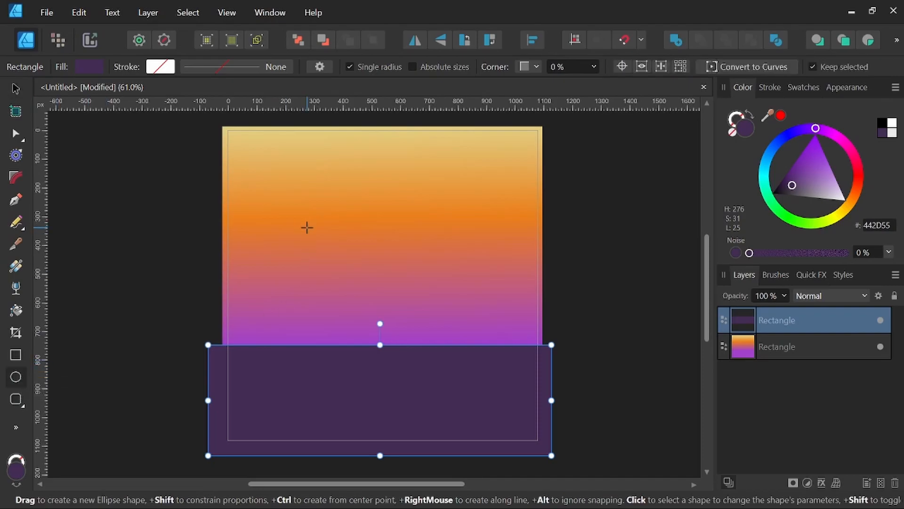
left_click_drag(307, 227, 522, 395)
left_click(16, 88)
left_click_drag(410, 327, 399, 312)
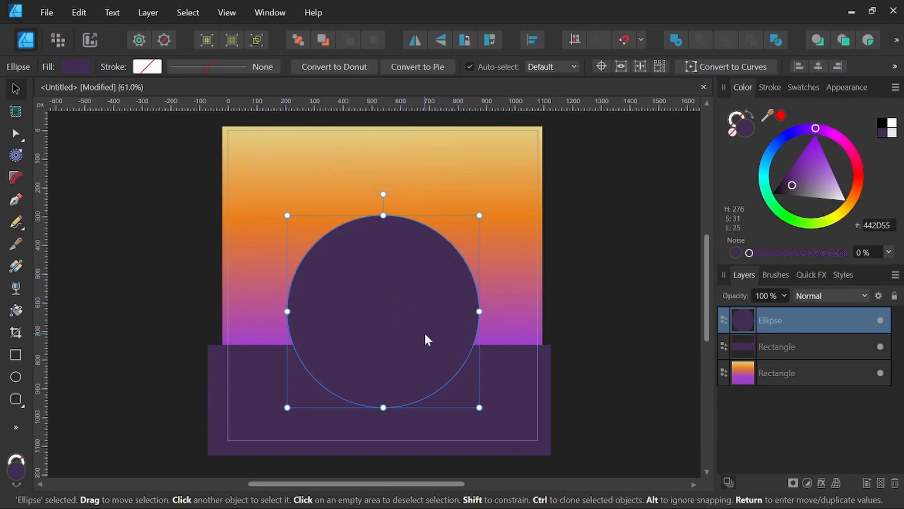
left_click_drag(402, 326, 396, 322)
mouse_move(838, 215)
left_mouse_down()
mouse_move(848, 210)
mouse_move(842, 217)
left_mouse_up()
left_click_drag(807, 184, 818, 201)
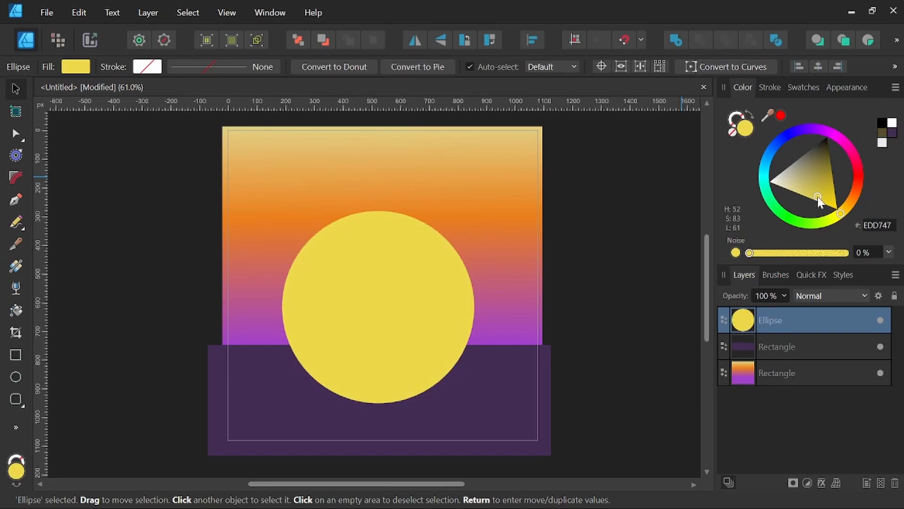
Apply a top-to-bottom linear gradient to the sun circle and set its end stop to pale yellow DFD48A.
left_click(16, 266)
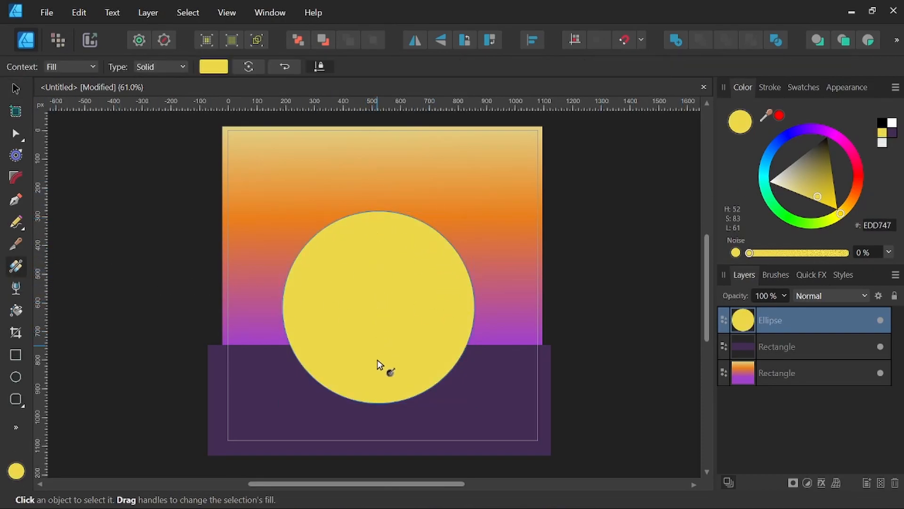
left_click_drag(380, 228, 382, 379)
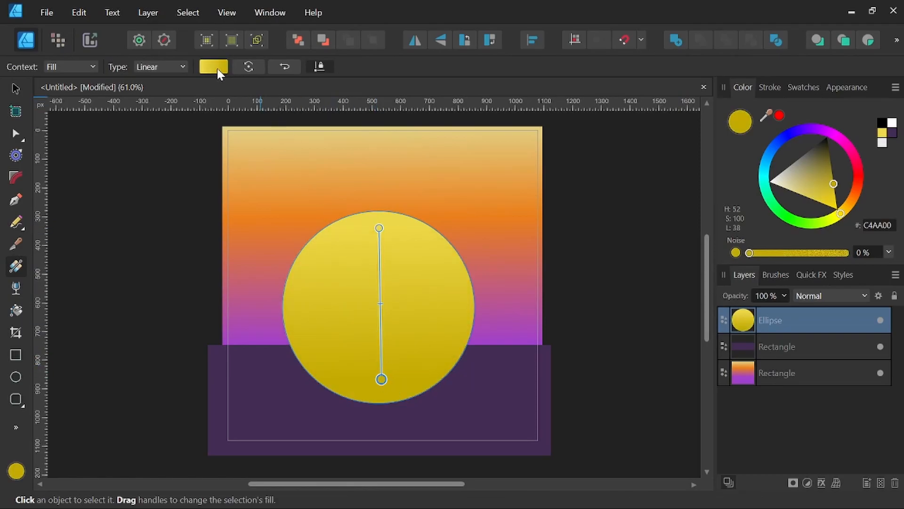
left_click(214, 67)
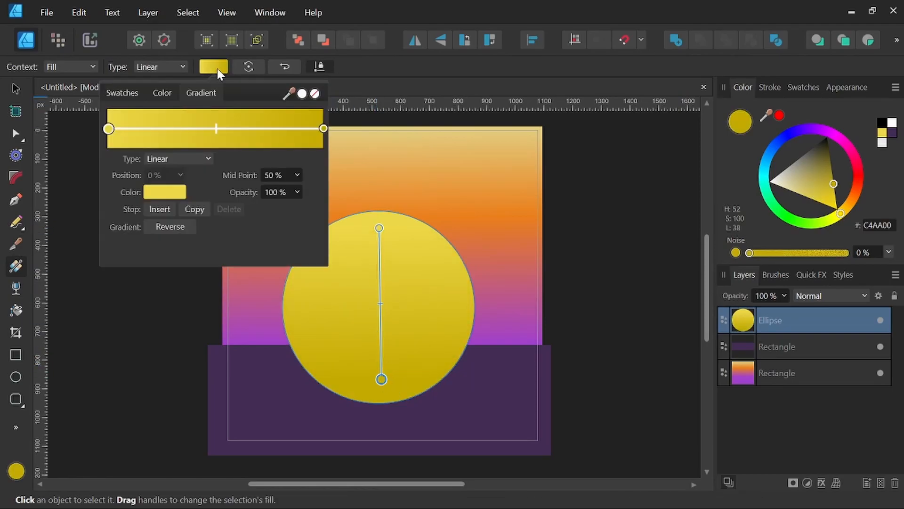
left_click(323, 129)
left_click(165, 194)
left_click_drag(175, 291, 153, 294)
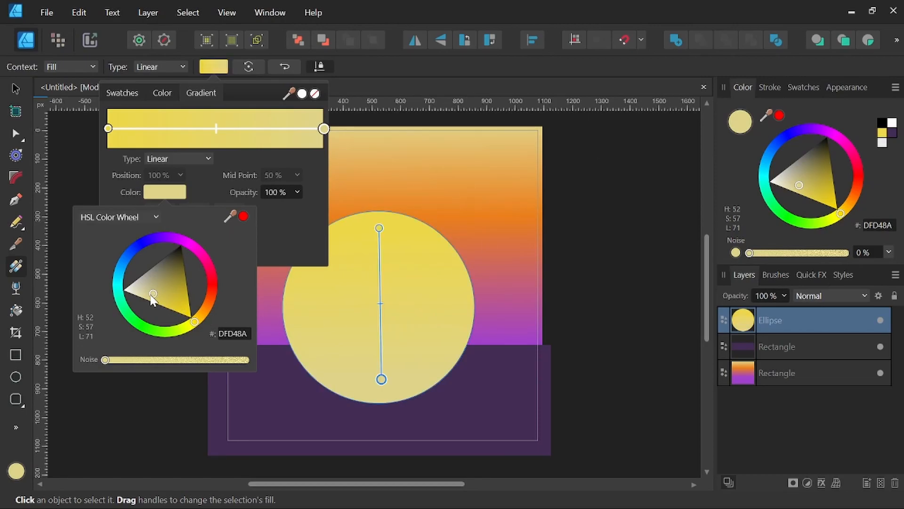
left_click(457, 9)
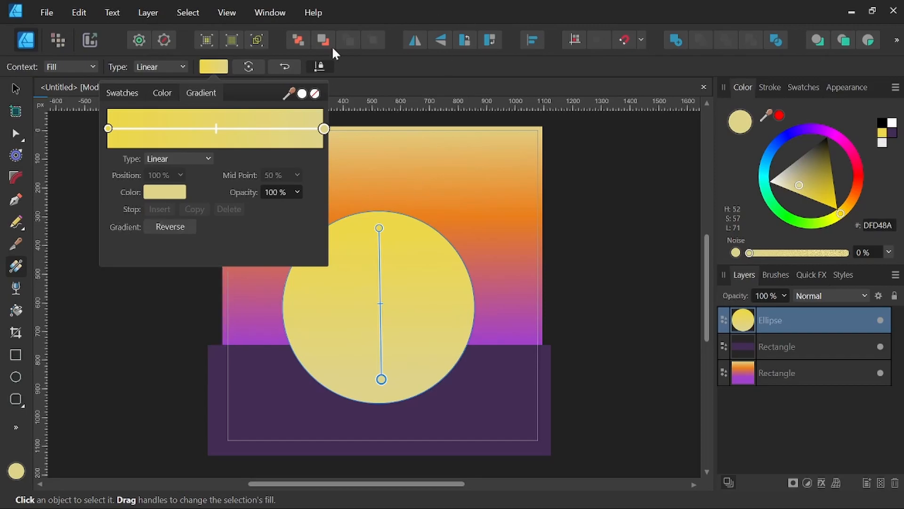
Move the sun circle behind the dark purple ground rectangle in the stacking order and deselect it.
left_click(16, 88)
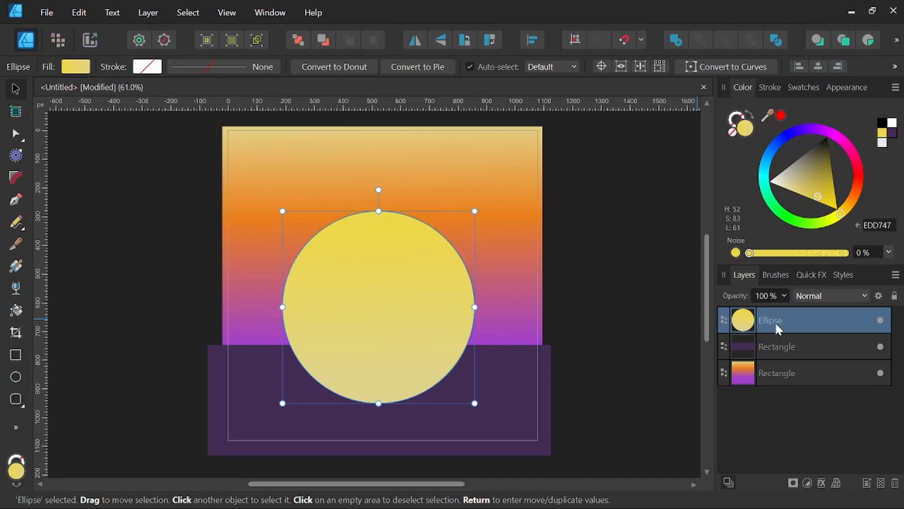
left_click_drag(775, 321, 769, 358)
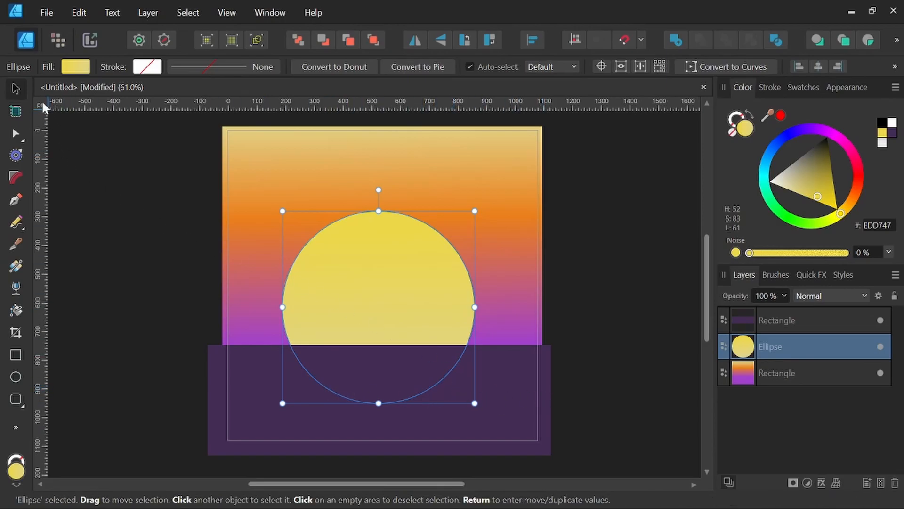
left_click(123, 319)
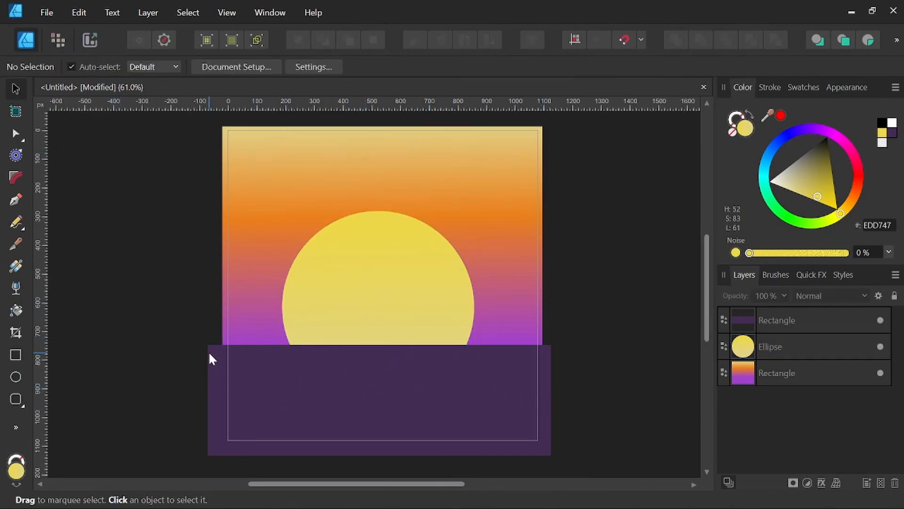
Draw a road rectangle about 275 px wide and 490 px tall from just above the horizon past the ground's bottom and fill it with 9D8FA7.
left_click(17, 353)
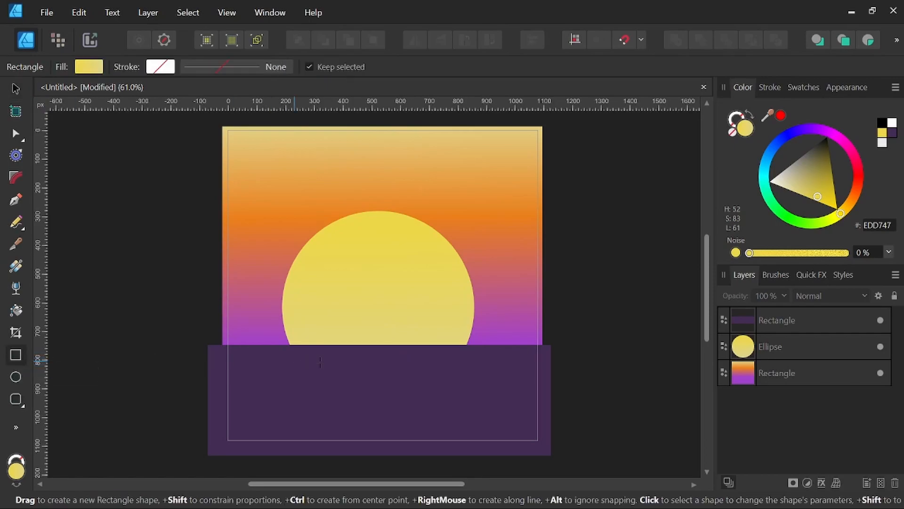
left_click_drag(337, 332, 417, 448)
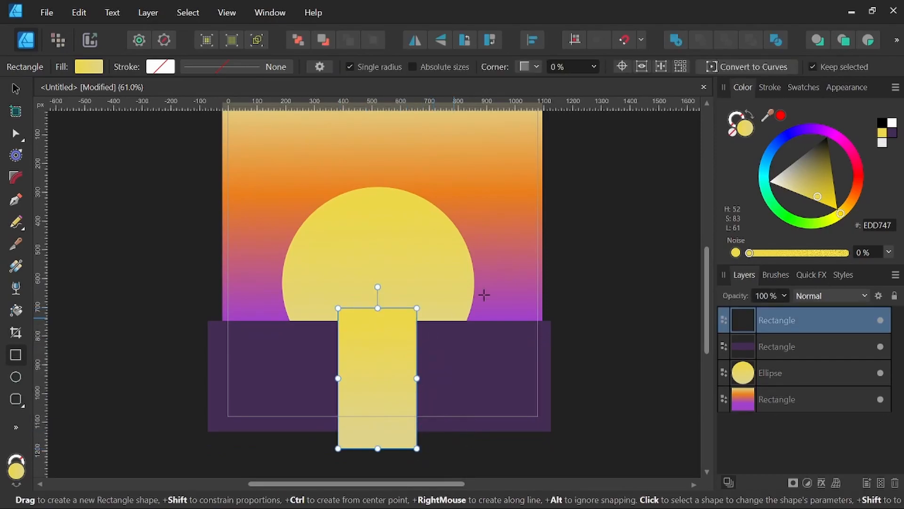
left_click(892, 134)
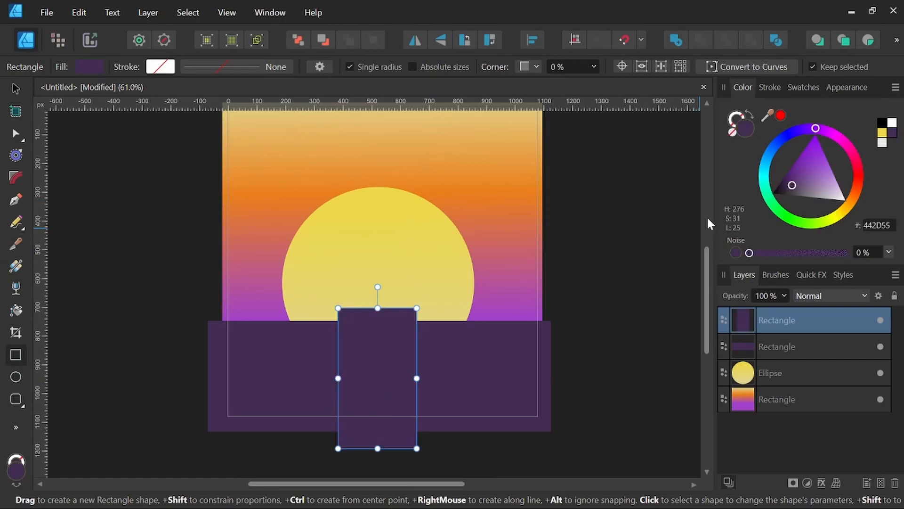
left_click_drag(795, 198, 818, 194)
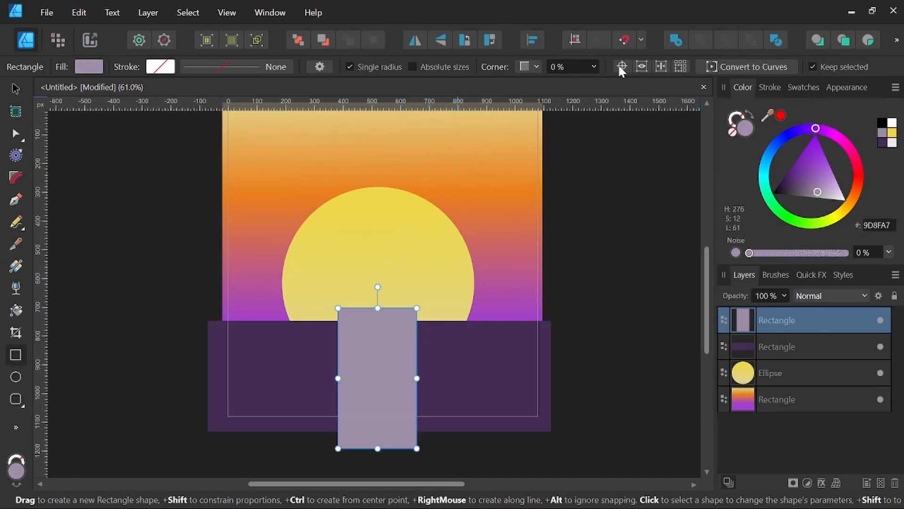
Convert the road rectangle to curves, pull its top nodes close together, and spread its bottom nodes to nearly the page width.
left_click(731, 67)
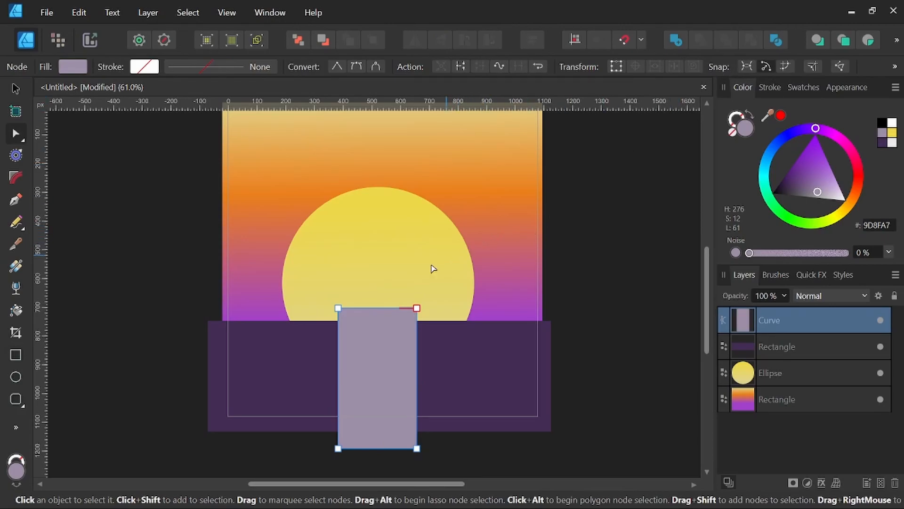
left_click(339, 308)
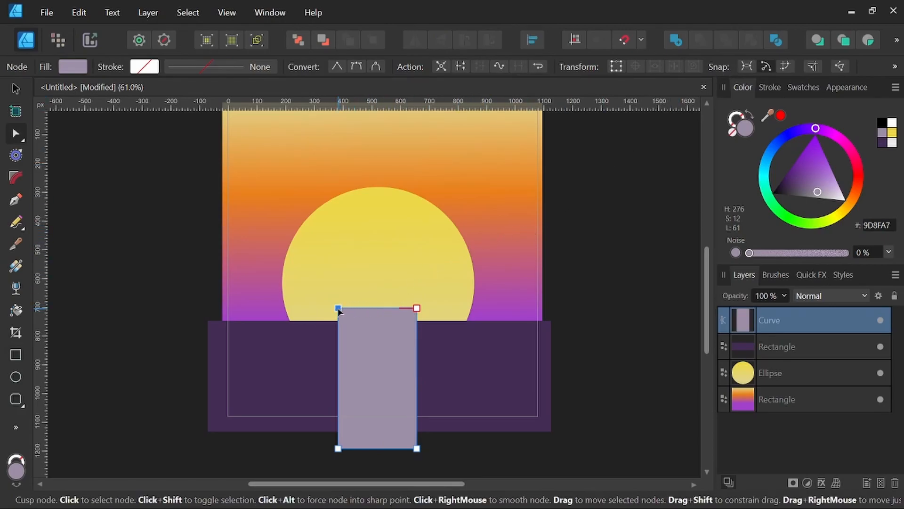
left_click_drag(338, 309, 379, 314)
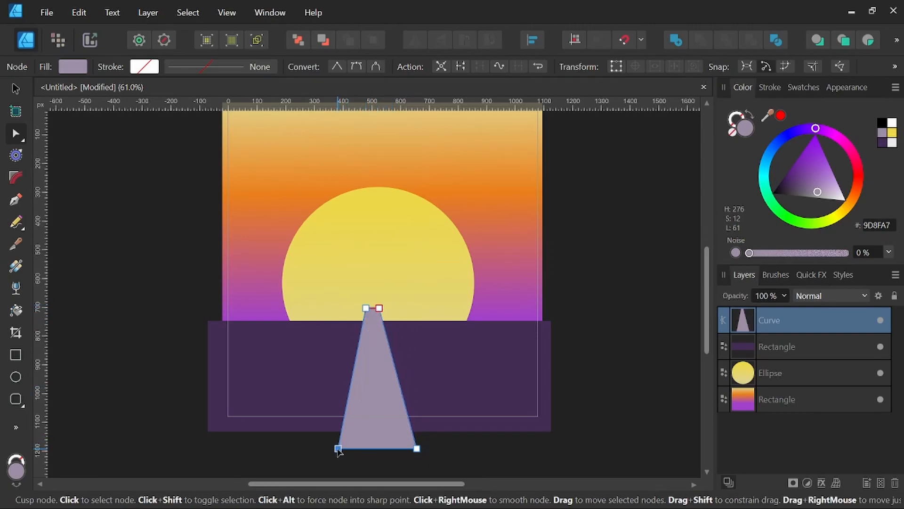
left_click_drag(338, 450, 235, 450)
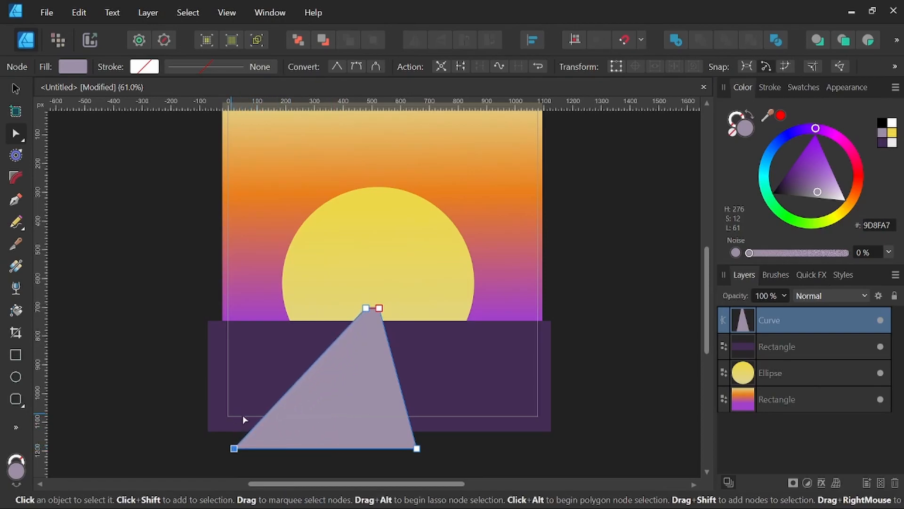
left_click(417, 449)
left_click_drag(418, 450, 535, 448)
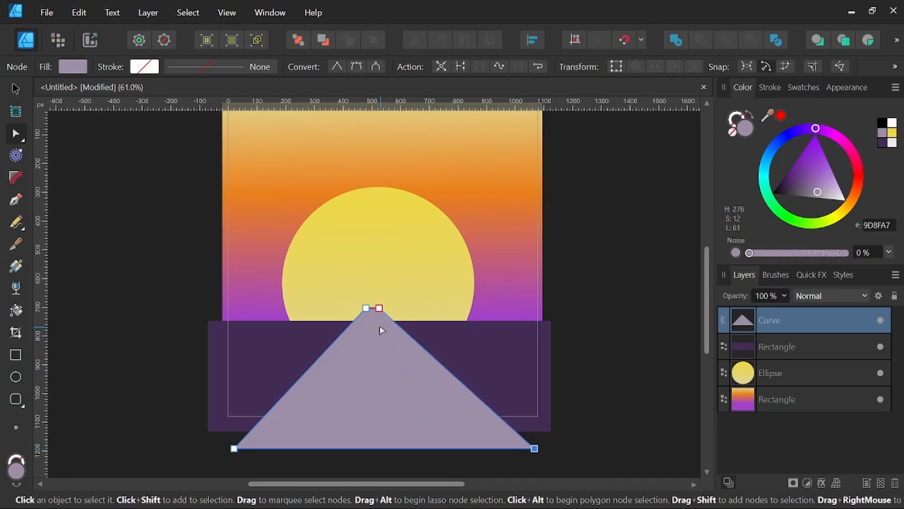
Nest the road curve inside the ground rectangle to clip it, and expand the ground's layer contents.
left_click(16, 87)
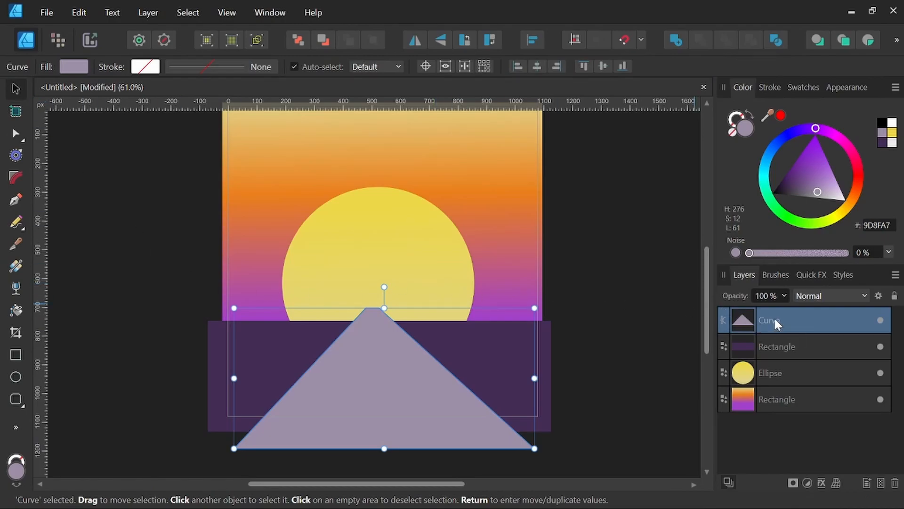
left_click_drag(774, 321, 770, 344)
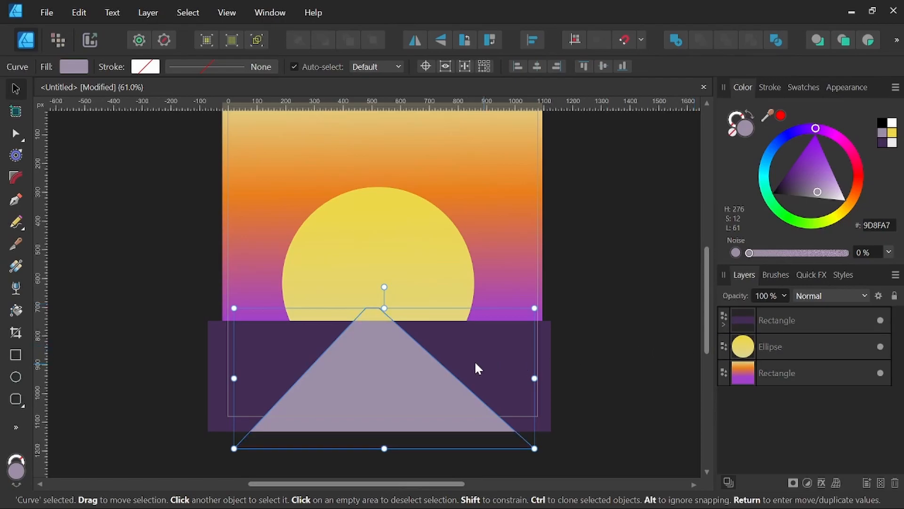
left_click(724, 324)
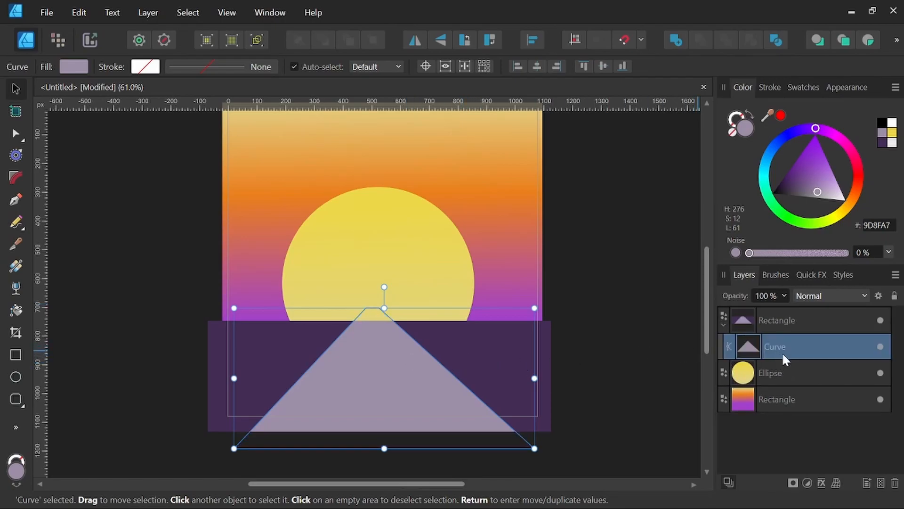
Shift the road's top-left node slightly inward to narrow the far end of the road.
left_click(16, 135)
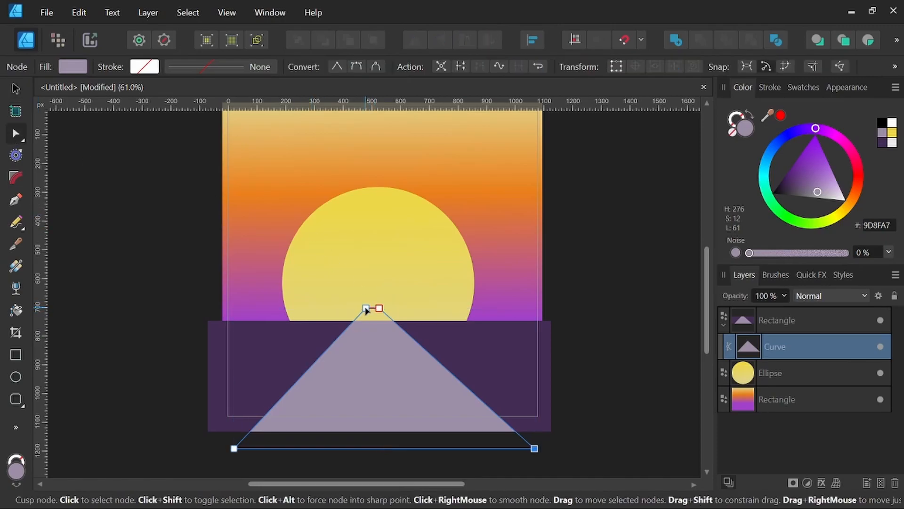
left_click(366, 309)
left_click_drag(366, 310, 371, 309)
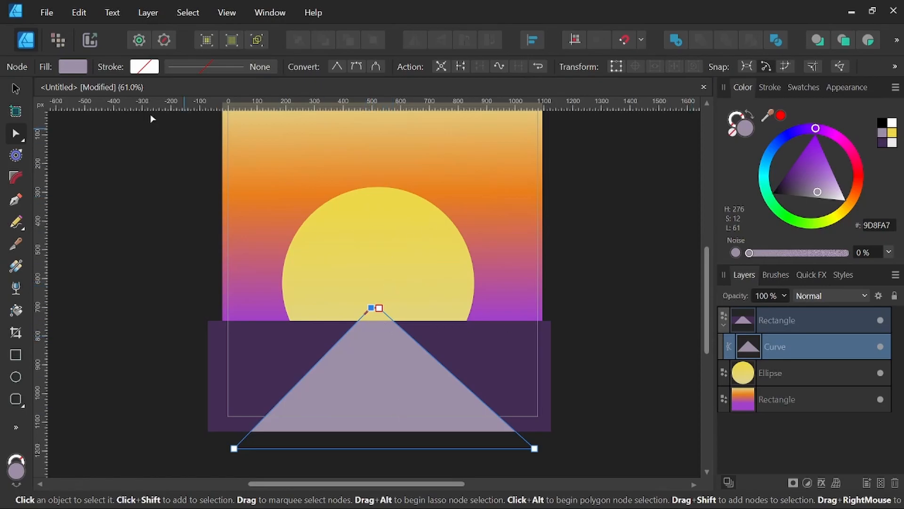
left_click(13, 89)
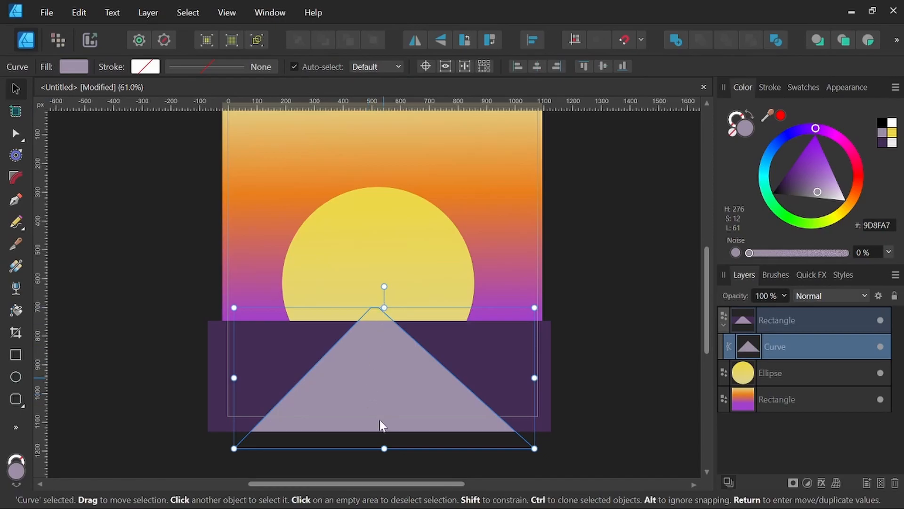
Duplicate the road curve, fill the copy with yellow EDD747, and narrow it to a centre stripe about 75 px wide.
right_click(778, 347)
left_click(794, 169)
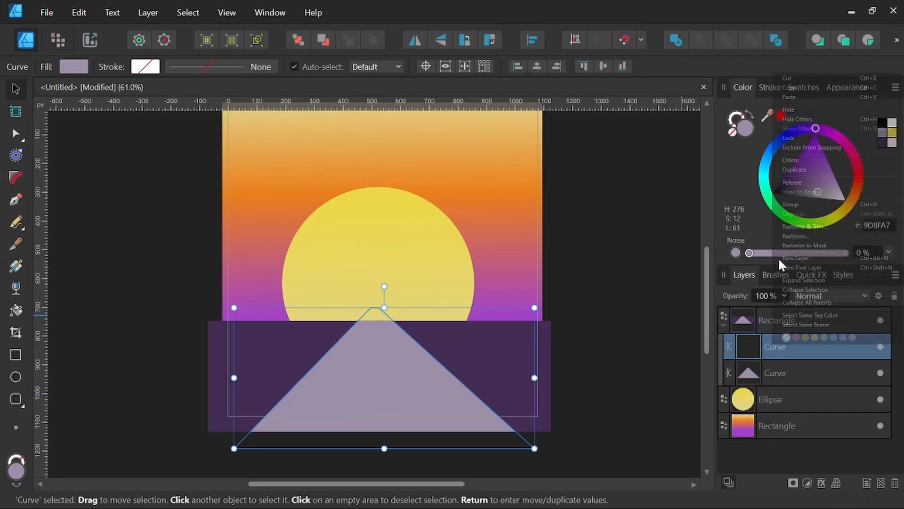
left_click(893, 132)
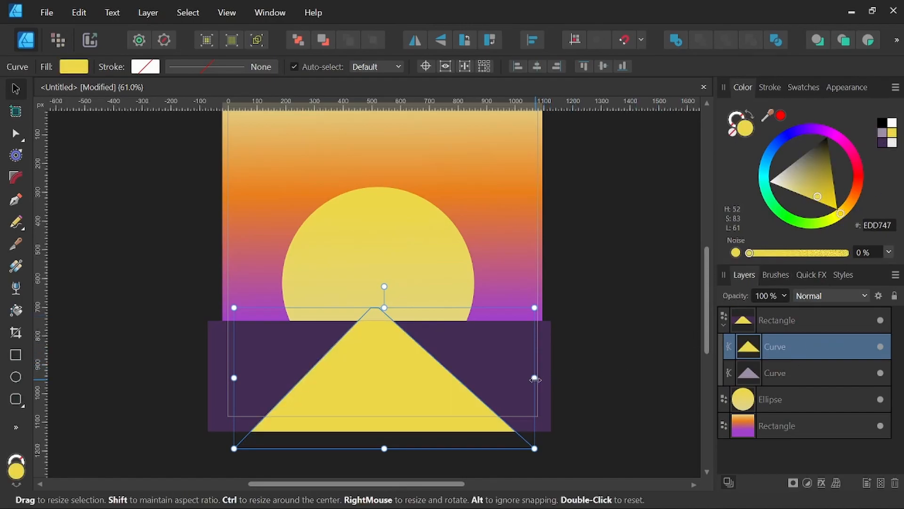
left_click_drag(535, 377, 375, 395)
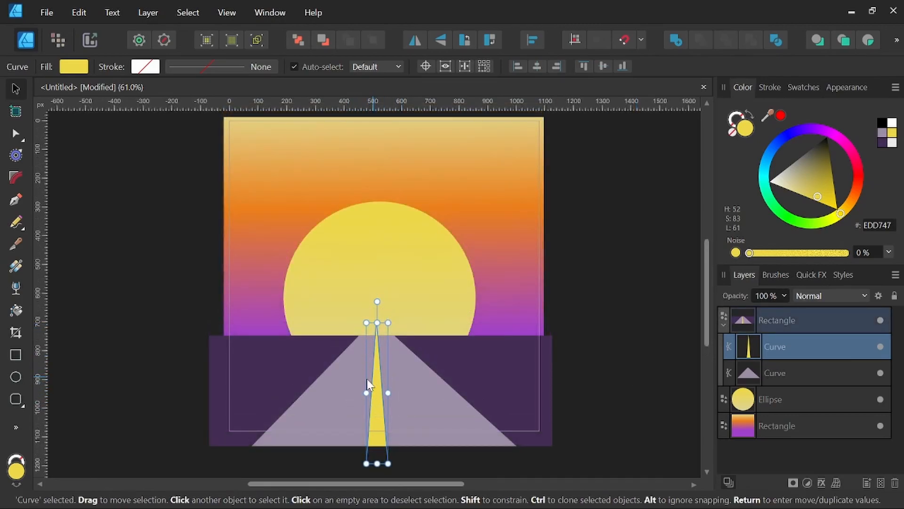
Draw a rectangle about 120 px wide and 28 px tall across the yellow centre stripe and fill it with dark purple 442D55.
left_click(18, 351)
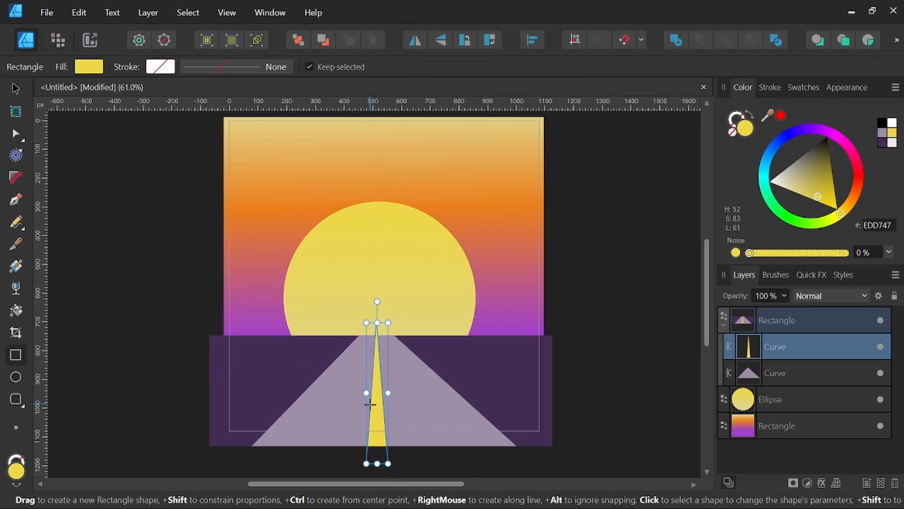
scroll(367, 389, "up", 4)
key("space")
left_click_drag(499, 393, 503, 358)
left_click_drag(355, 357, 421, 371)
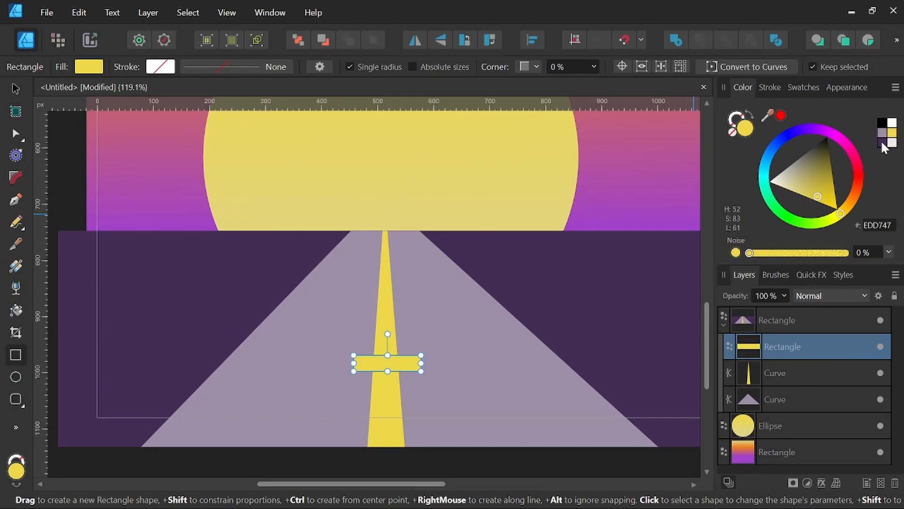
left_click(882, 143)
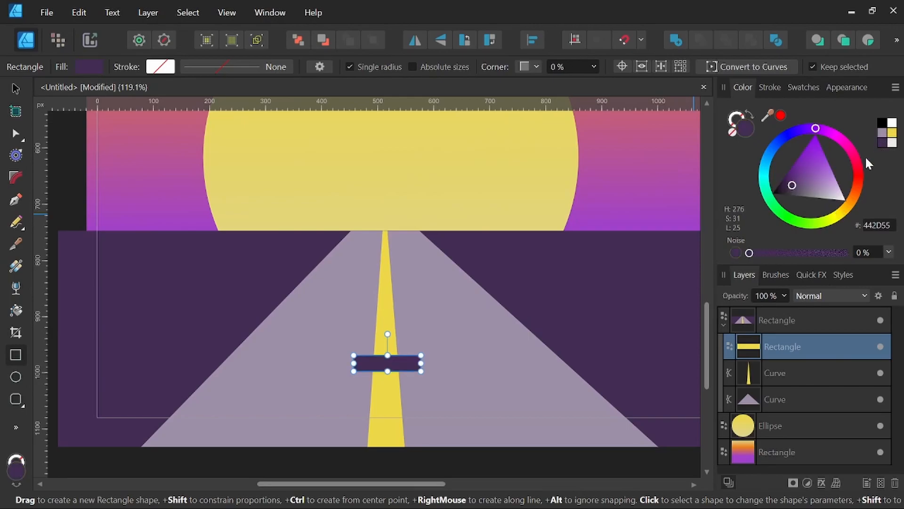
Copy the purple bar farther up the stripe, make the copy thinner, and repeat that duplication three times towards the horizon.
left_click(16, 88)
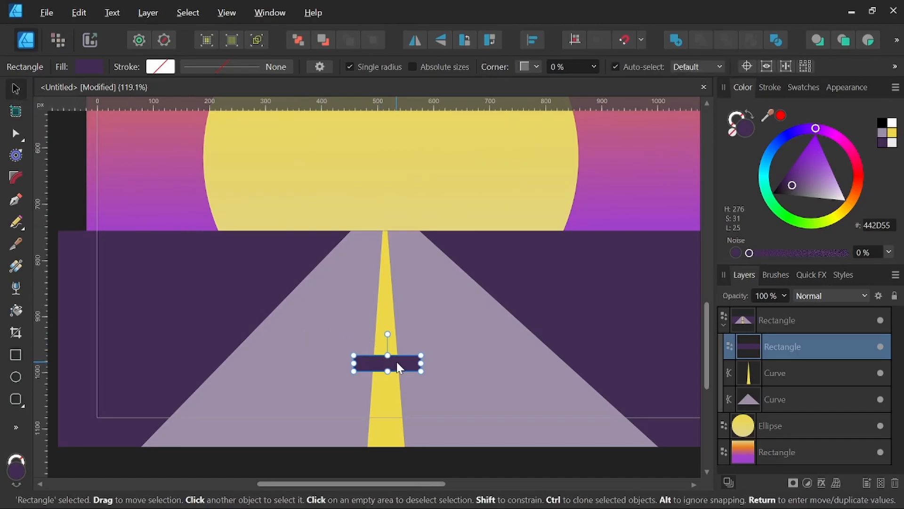
mouse_move(398, 367)
left_mouse_down()
mouse_move(394, 313)
mouse_move(388, 319)
left_mouse_up()
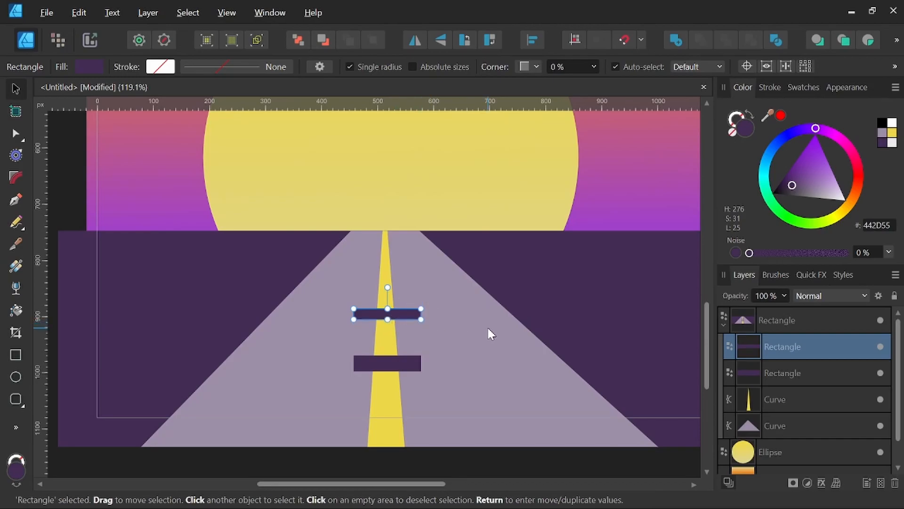
key("ctrl+j")
key("ctrl+j")
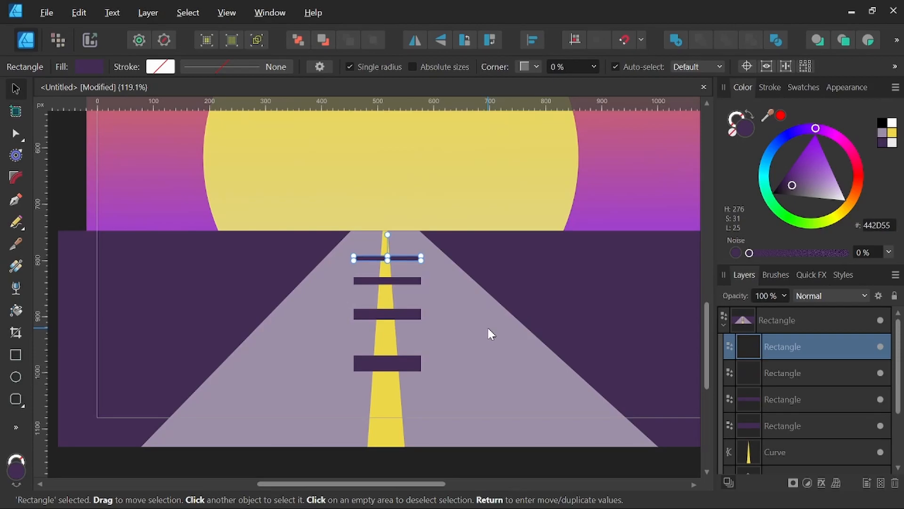
key("ctrl+j")
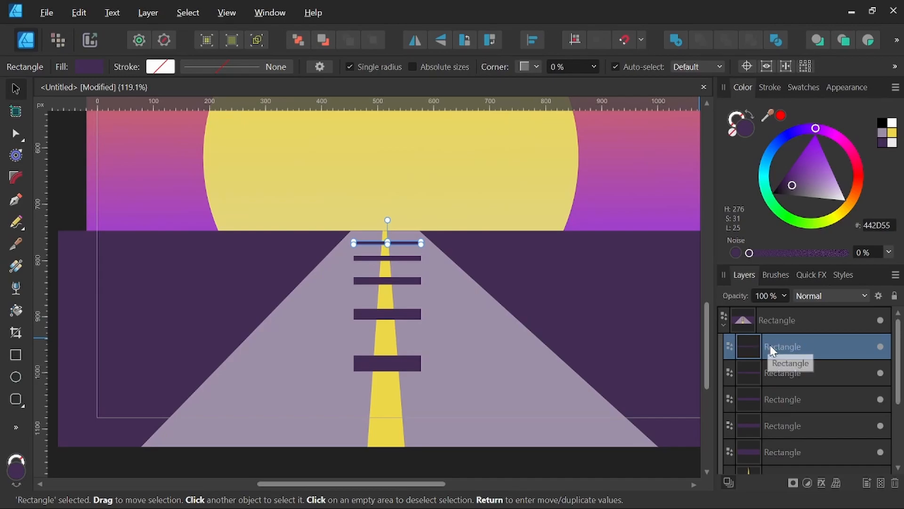
Subtract the five purple bars from the yellow centre stripe to split it into dashes.
scroll(778, 361, "down", 2)
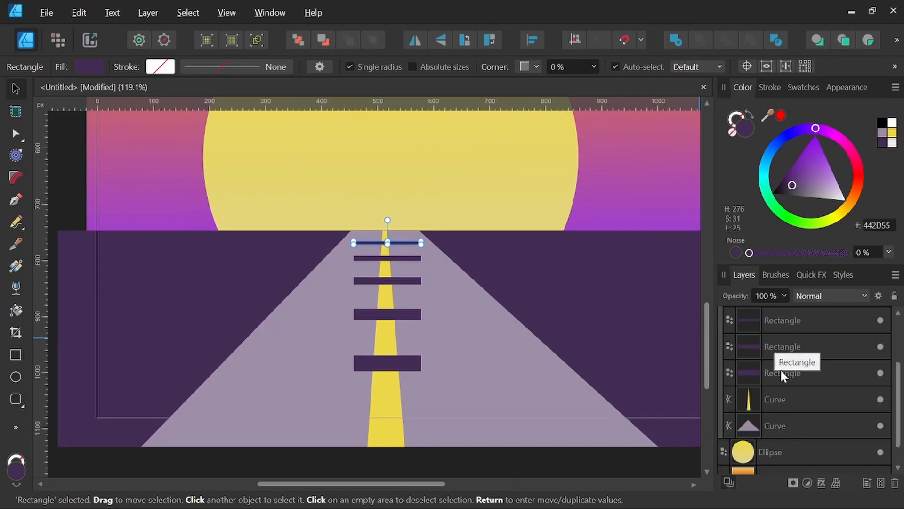
left_click(787, 399, "shift")
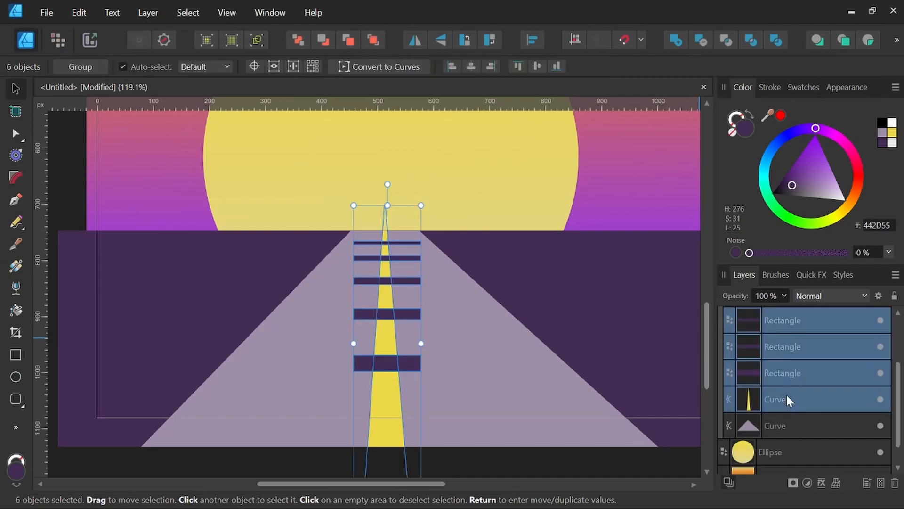
left_click(698, 41)
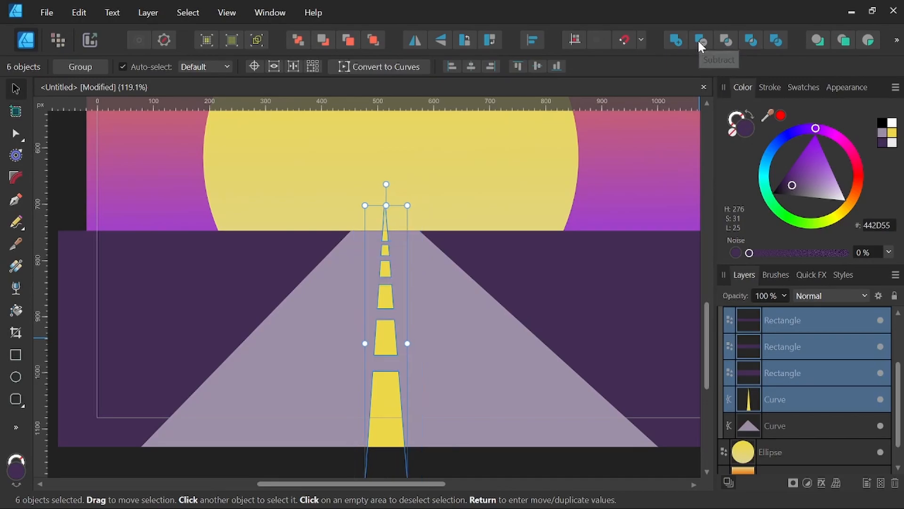
Draw a closed four-point tapered stripe with the Pen tool along the road's left edge, extending past the horizon and below the ground.
scroll(398, 339, "down", 3)
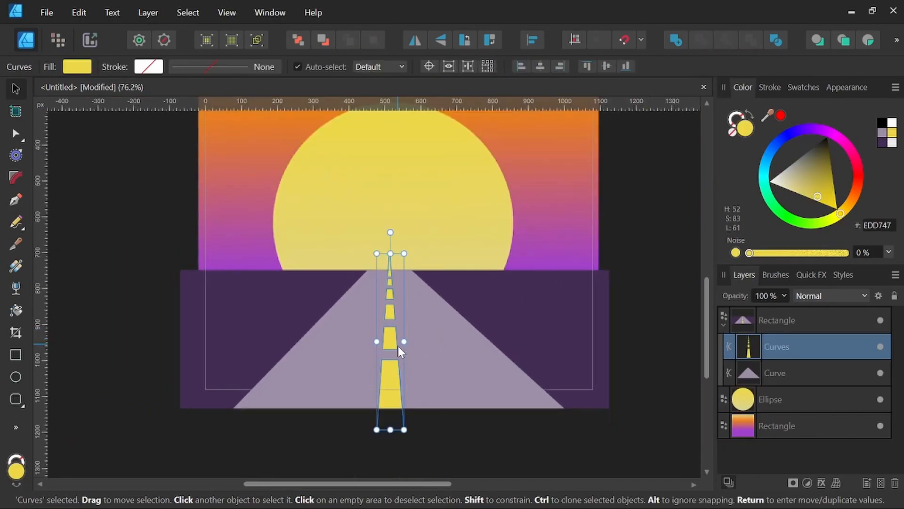
scroll(386, 324, "up", 1)
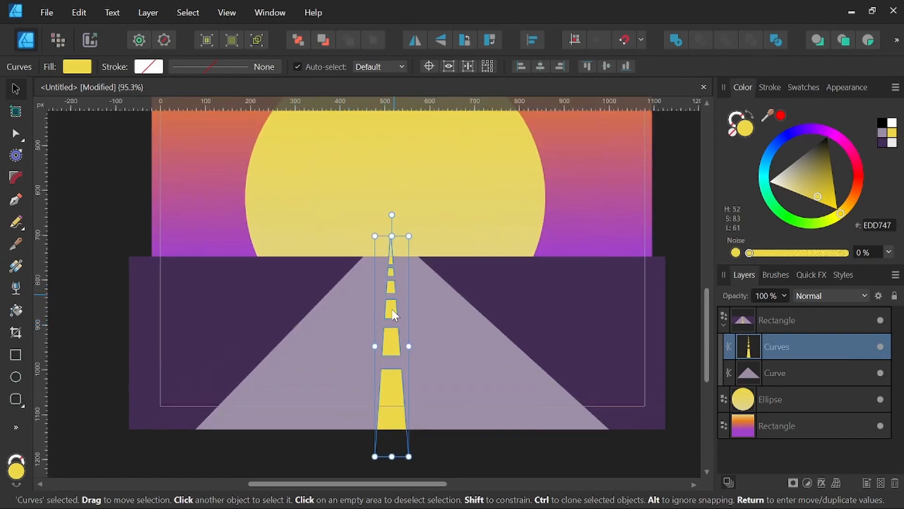
left_click(16, 200)
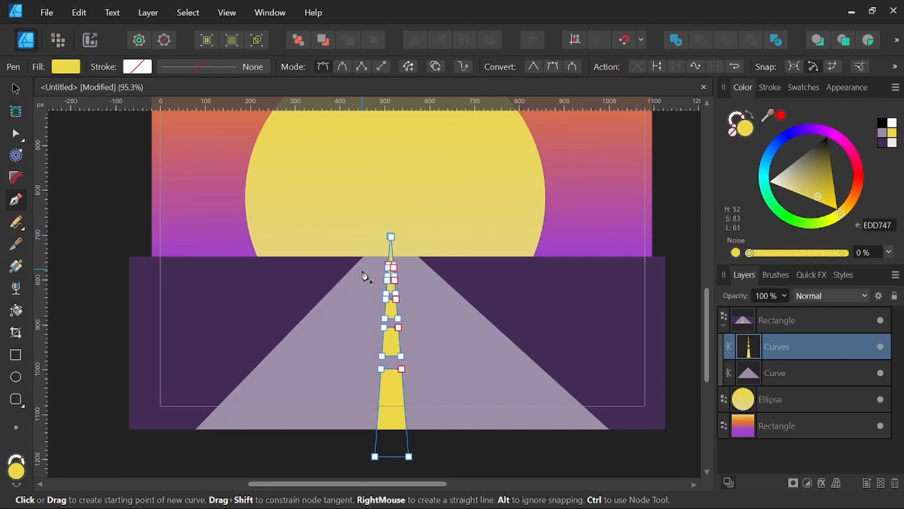
left_click(213, 438)
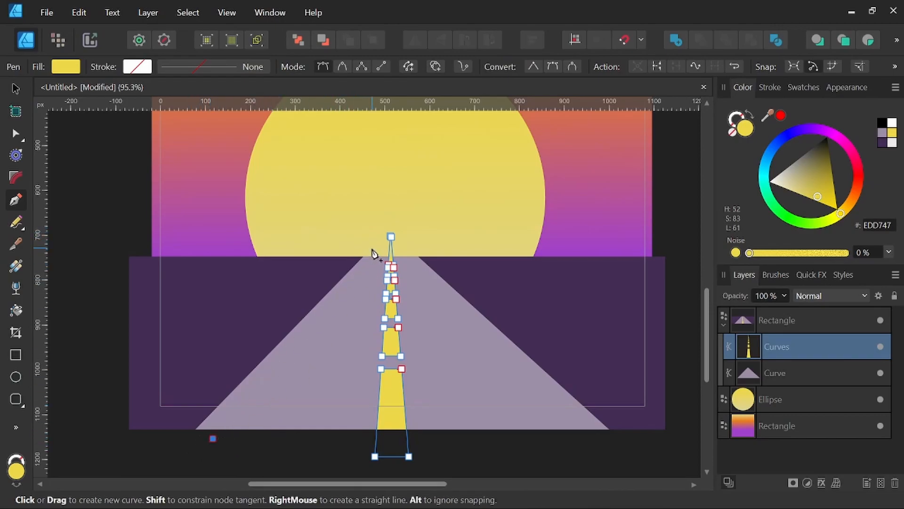
left_click(372, 248)
left_click(359, 247)
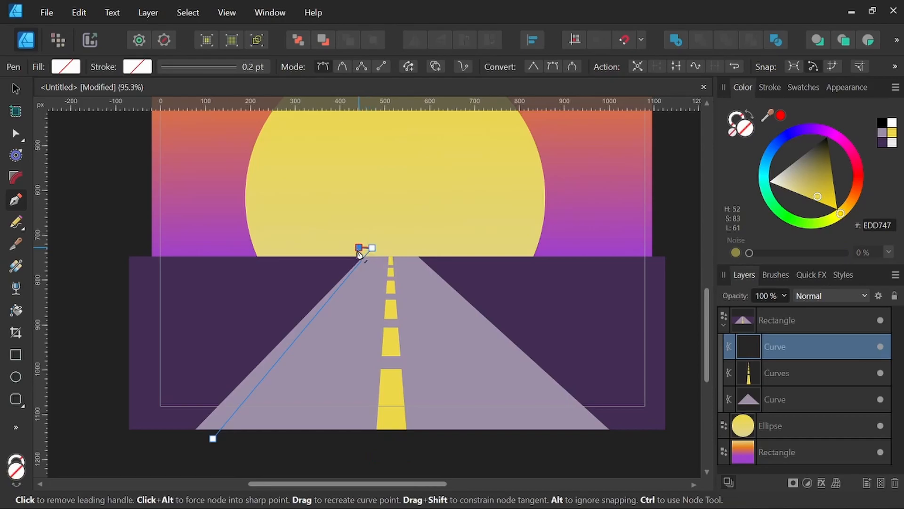
left_click(165, 442)
left_click(213, 438)
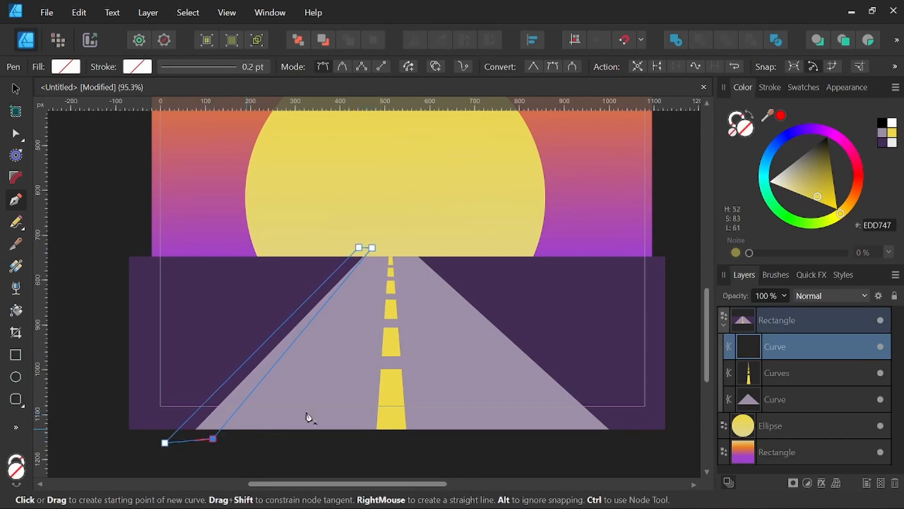
Fill the edge stripe with yellow EDD747 and clip it inside the road curve.
left_click(892, 133)
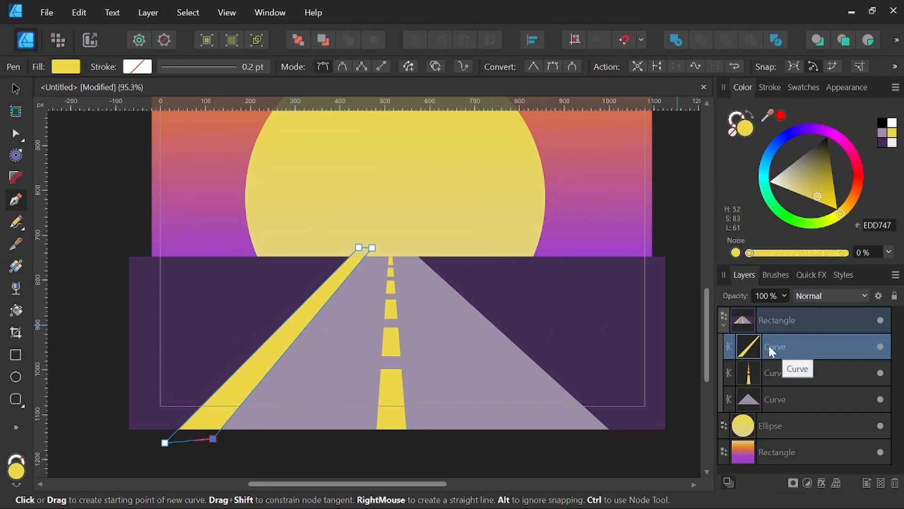
left_click_drag(777, 351, 776, 401)
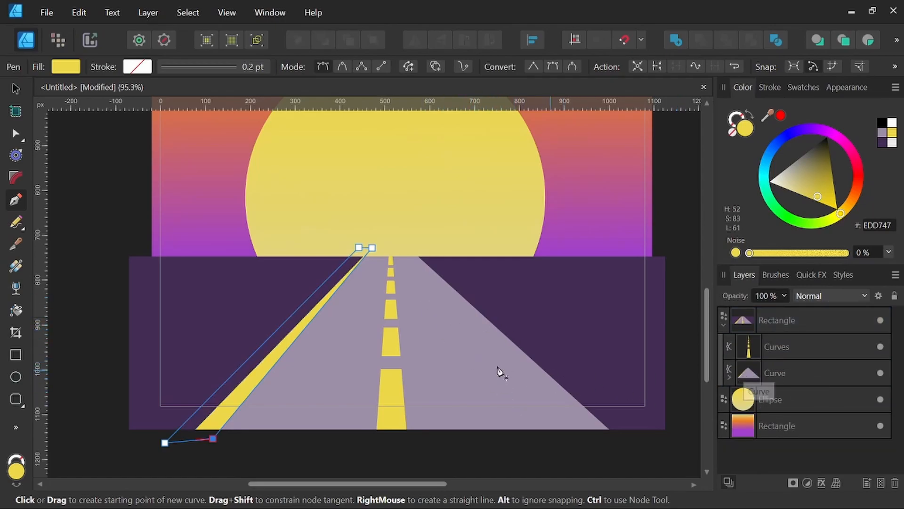
left_click(14, 93)
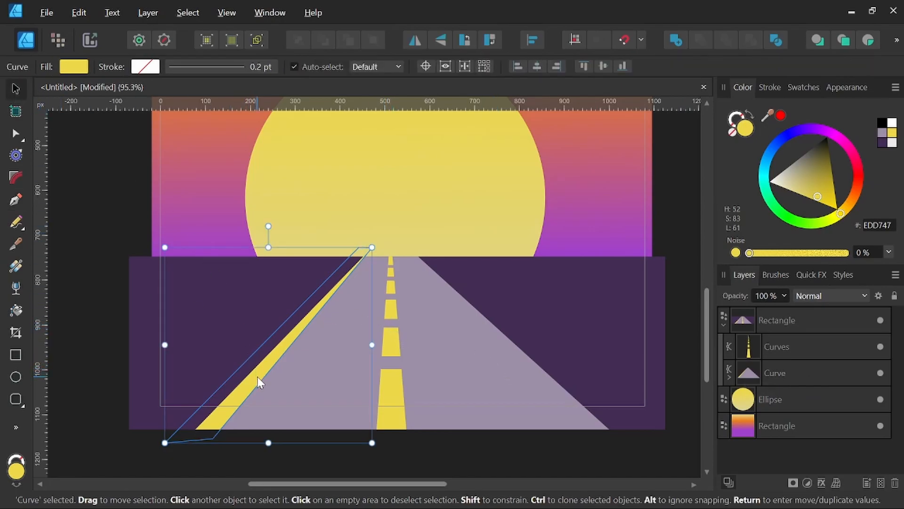
Duplicate the yellow edge stripe, flip the copy horizontally, and rotate and move it to fit along the road's right edge.
left_click_drag(257, 377, 412, 377)
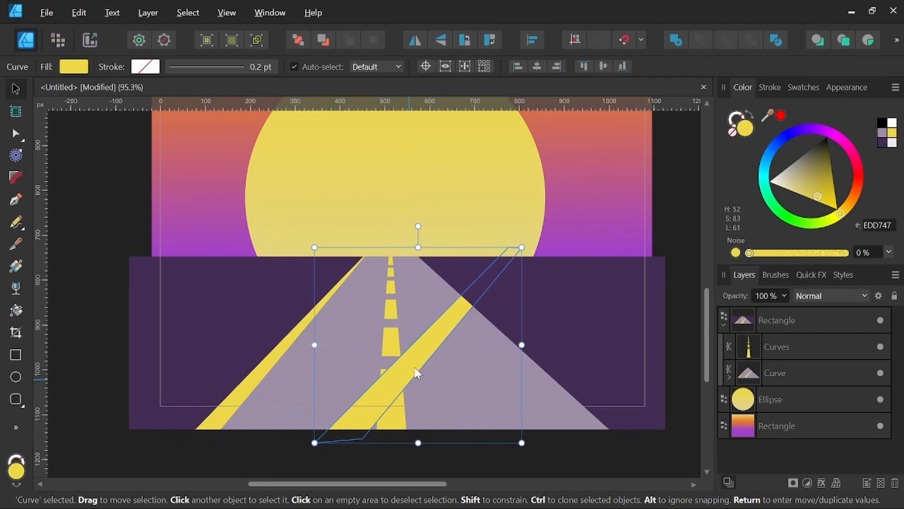
left_click(415, 42)
left_click_drag(390, 327, 482, 323)
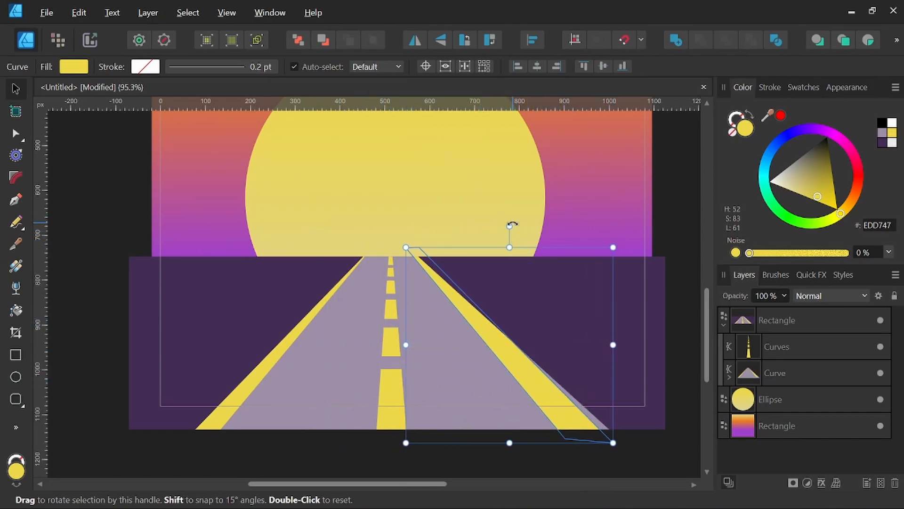
left_click_drag(507, 226, 504, 226)
left_click_drag(473, 323, 489, 325)
scroll(515, 319, "down", 3)
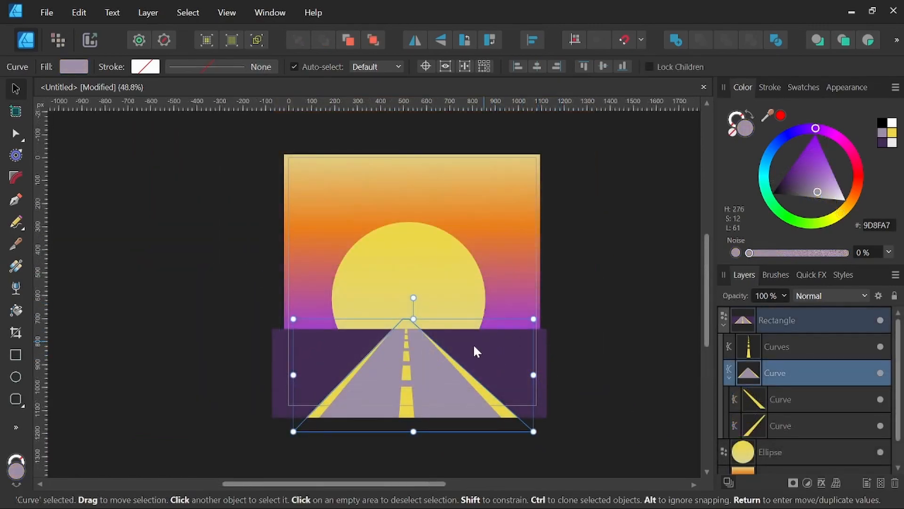
Collapse the ground layer containing the road and hide it so the full sun is exposed.
left_click(575, 298)
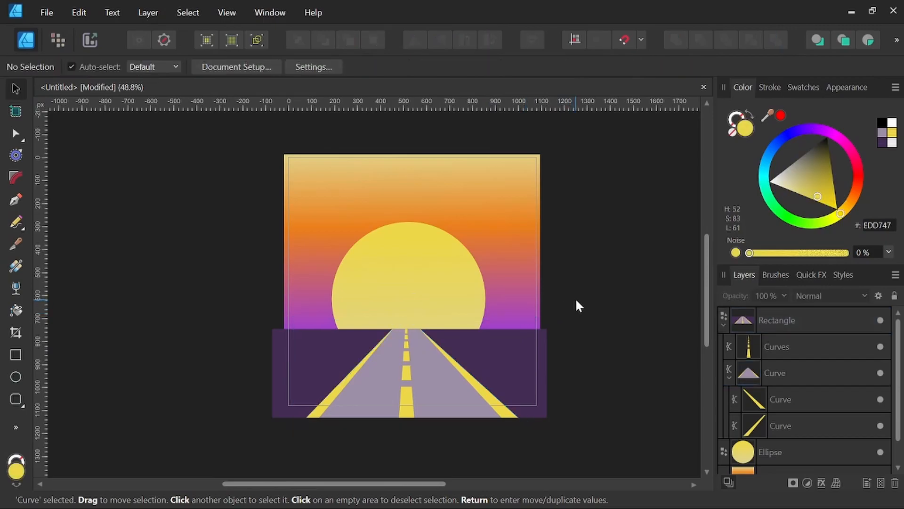
left_click(723, 324)
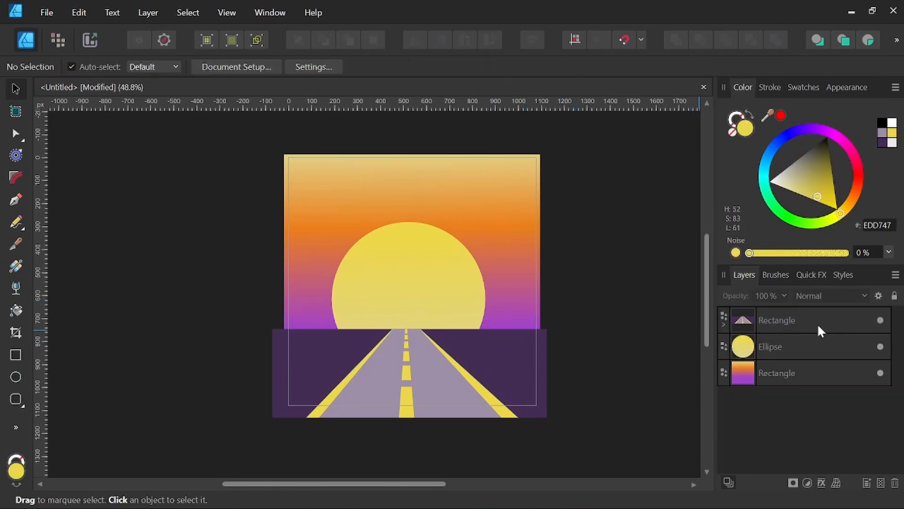
left_click(880, 320)
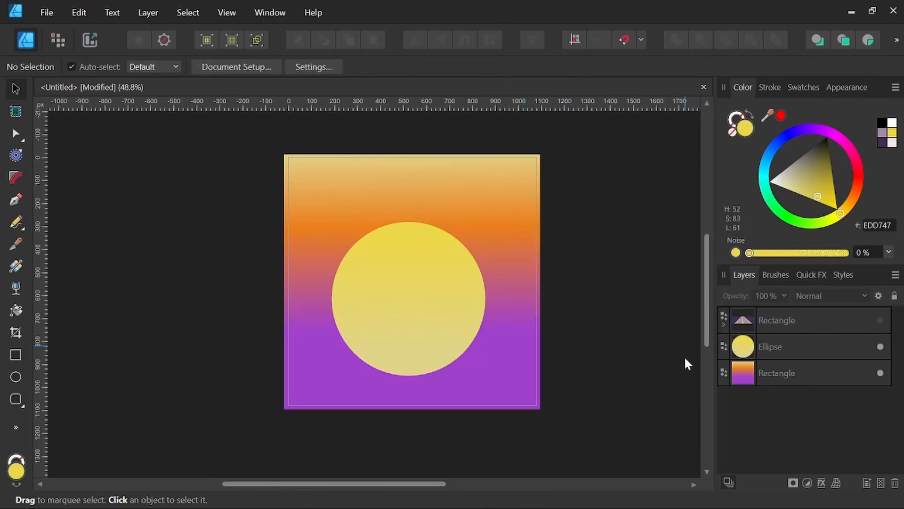
Draw a horizontal bar about 720 px wide and 11 px tall just below the sun's middle and fill it with greyish purple 9D8FA7.
scroll(431, 303, "up", 2)
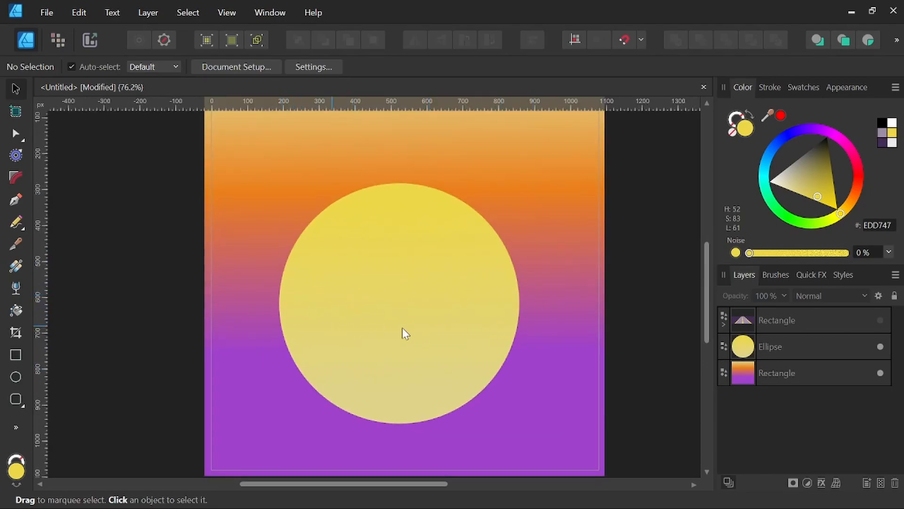
left_click(19, 356)
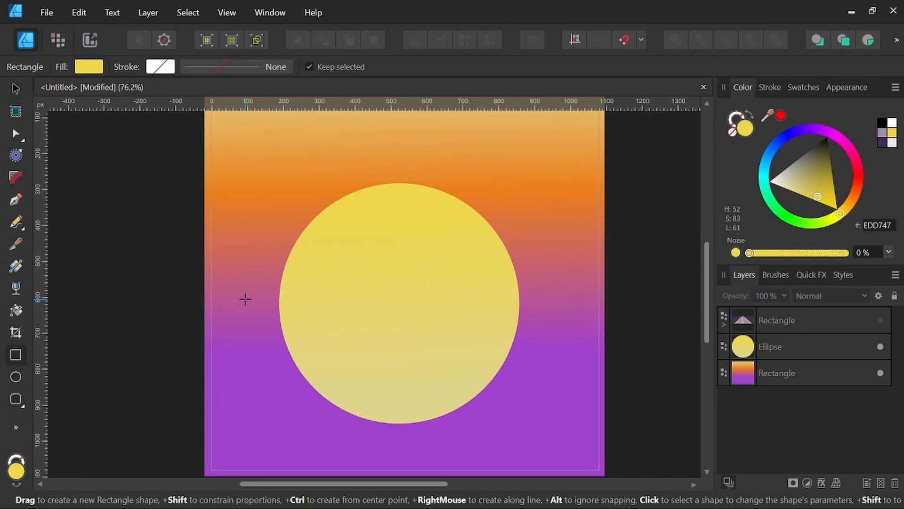
left_click_drag(271, 315, 531, 319)
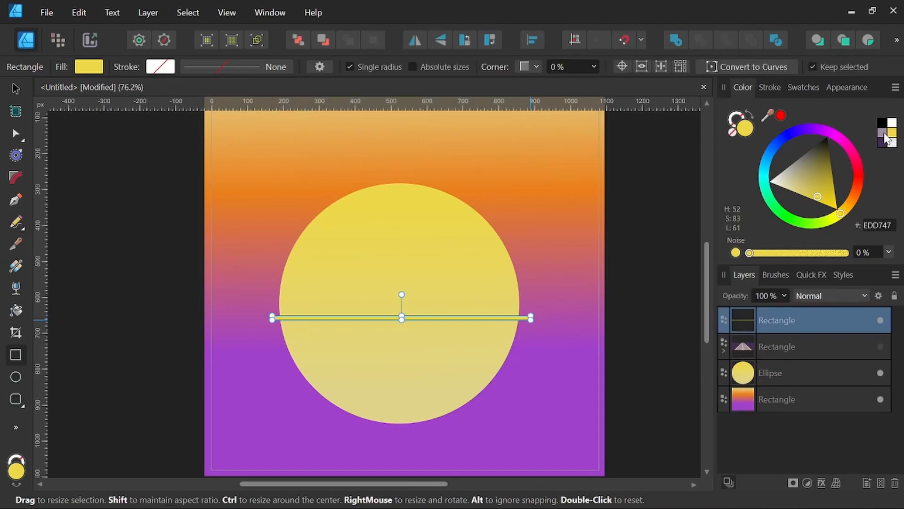
left_click(884, 135)
Duplicate the bar slightly lower on the sun, make the copy thicker, and repeat that duplication twice with growing thickness and spacing.
left_click(16, 89)
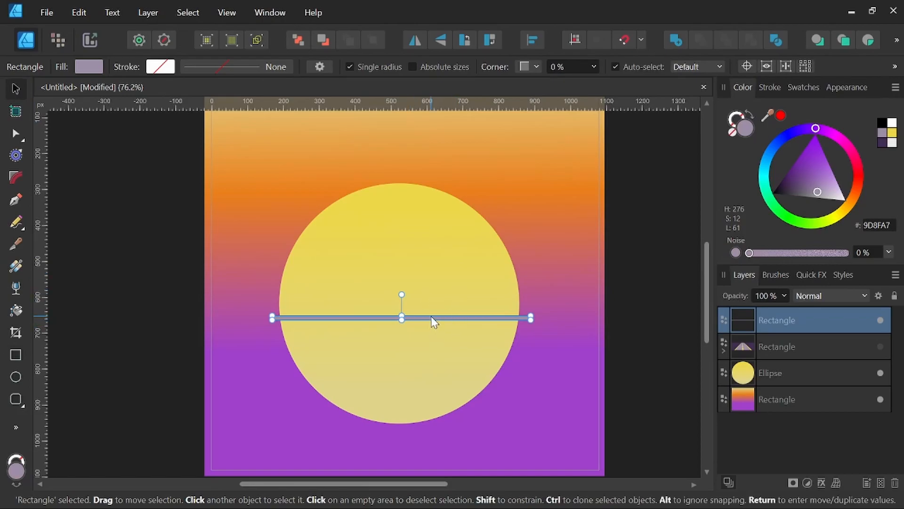
left_click_drag(431, 320, 431, 329)
scroll(409, 334, "up", 1)
scroll(408, 334, "up", 1)
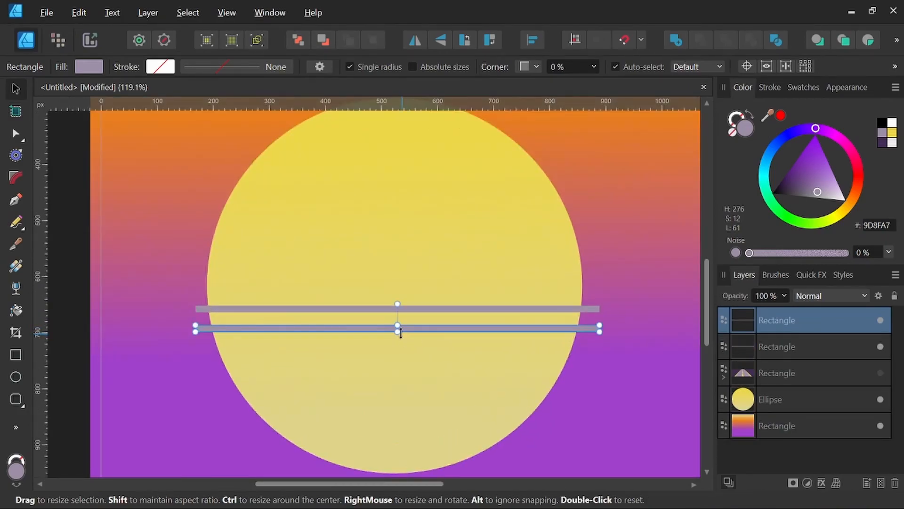
left_click_drag(398, 333, 398, 337)
scroll(468, 321, "down", 2)
left_click_drag(549, 332, 541, 335)
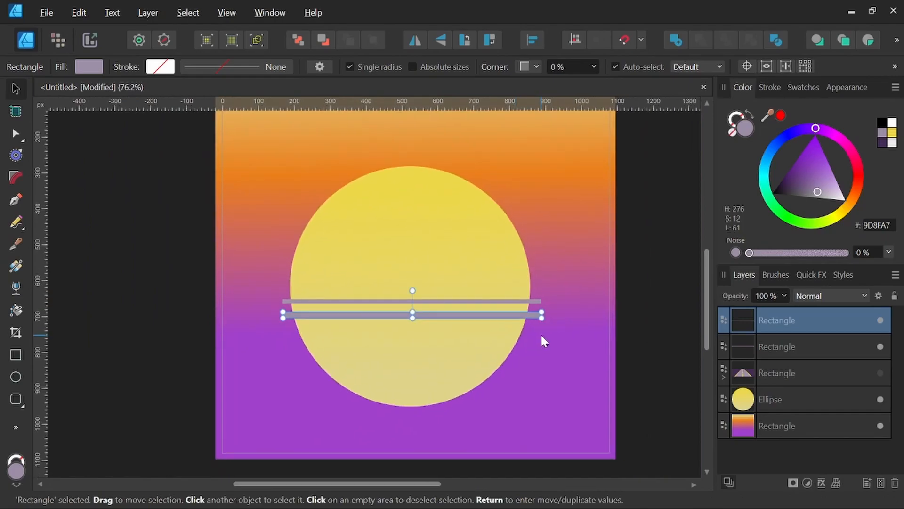
key("ctrl+j")
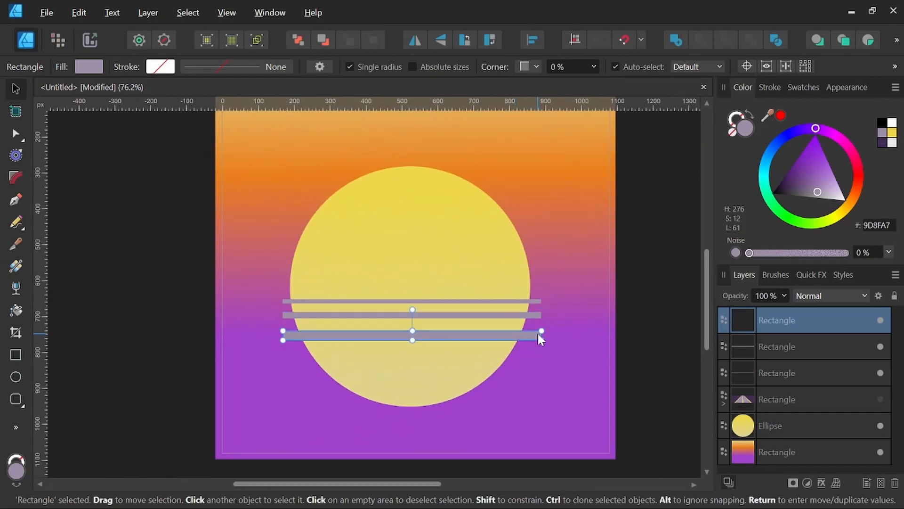
key("ctrl+j")
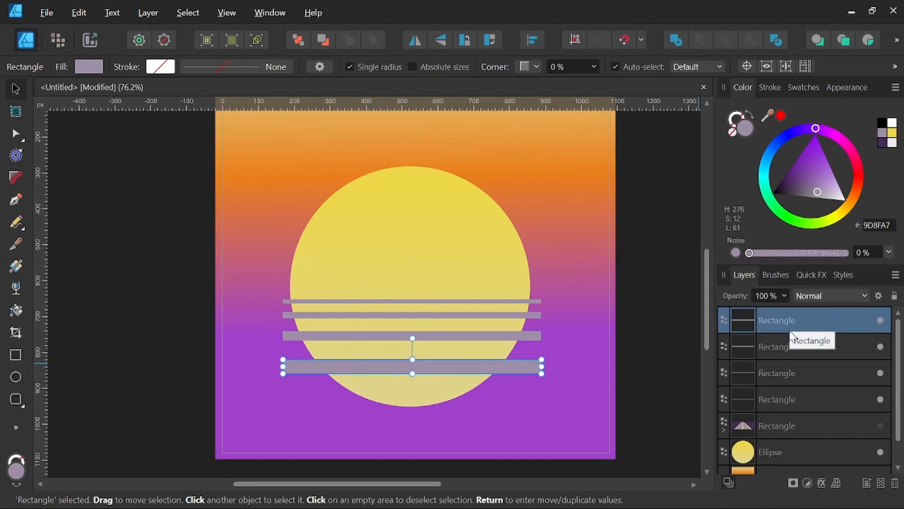
Subtract the four horizontal bars from the sun ellipse to cut stripes through its lower half.
left_click(785, 400, "shift")
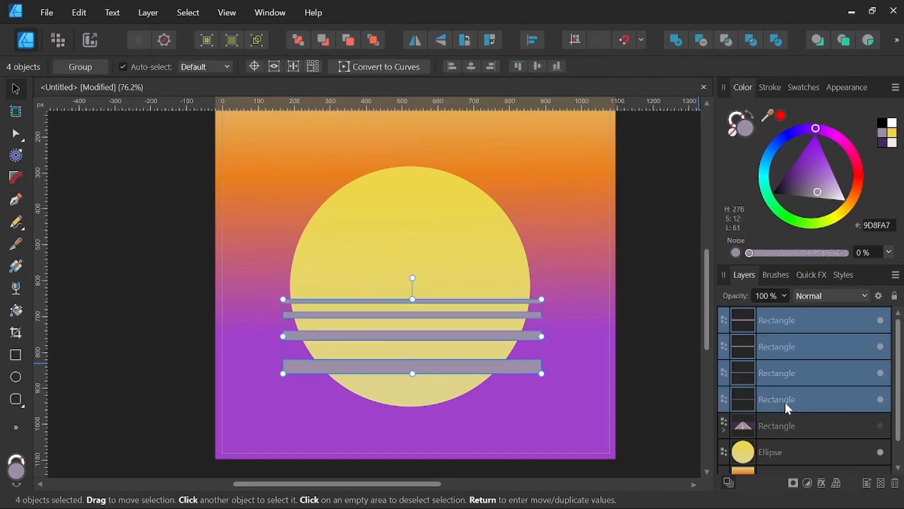
left_click(787, 451, "ctrl")
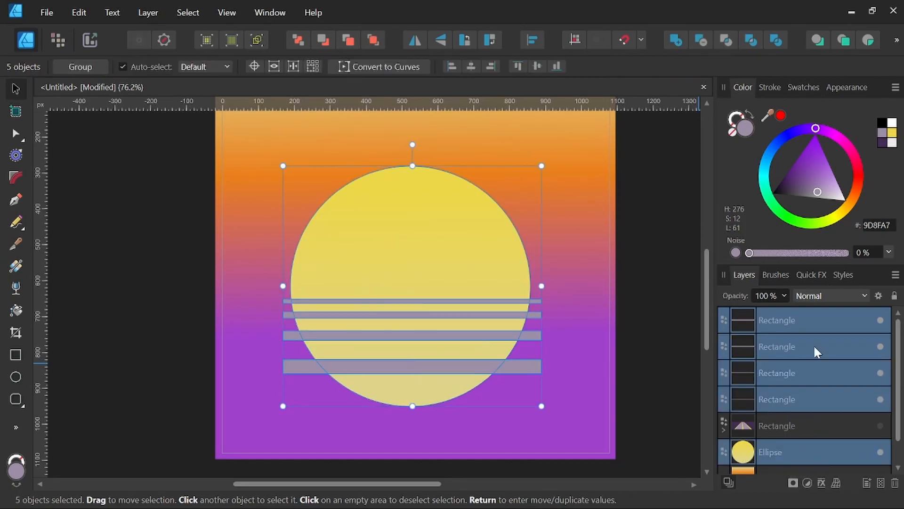
left_click(701, 43)
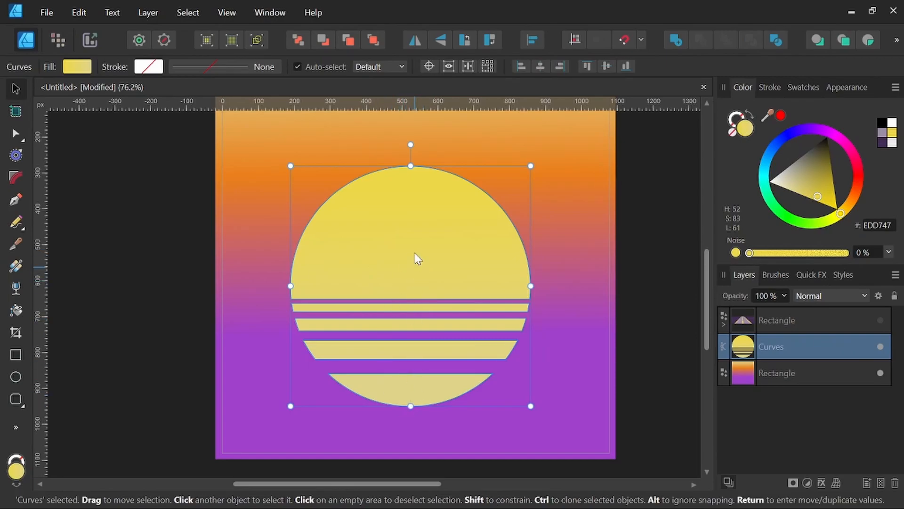
Show the ground layer again and move the striped sun slightly upwards above the horizon.
left_click(879, 320)
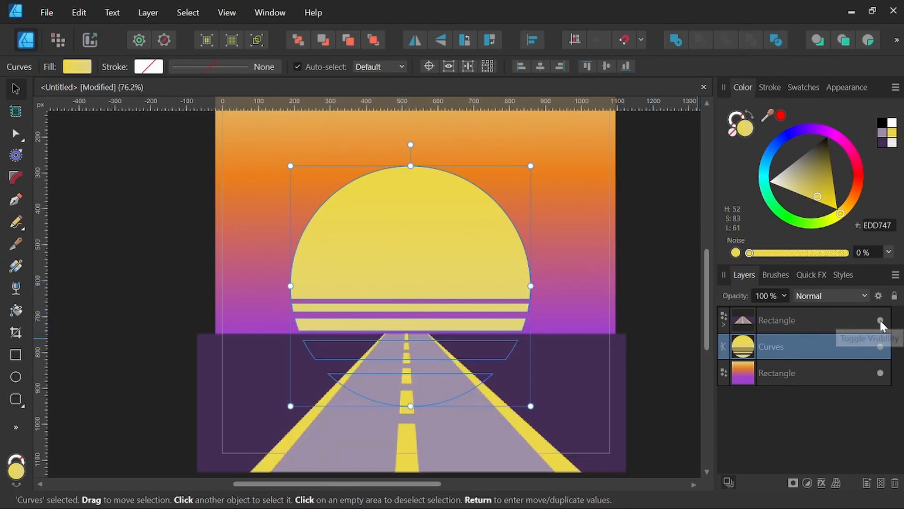
left_click(798, 323)
left_click(800, 346)
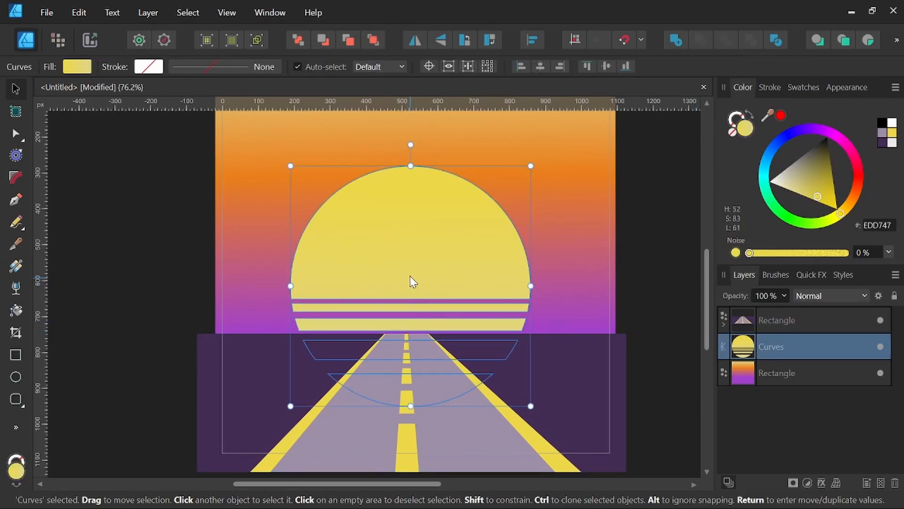
left_click_drag(410, 271, 409, 268)
key("space")
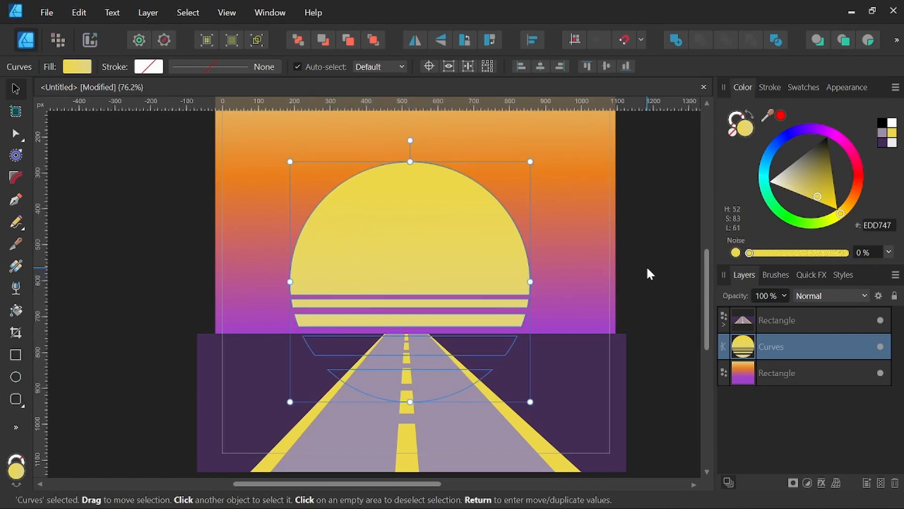
left_click(647, 265)
Draw an upright rectangle about 20 px wide and 63 px tall across the horizon left of the road and fill it with dark purple 442D55.
scroll(530, 285, "down", 2)
key("space")
left_click_drag(530, 285, 492, 313)
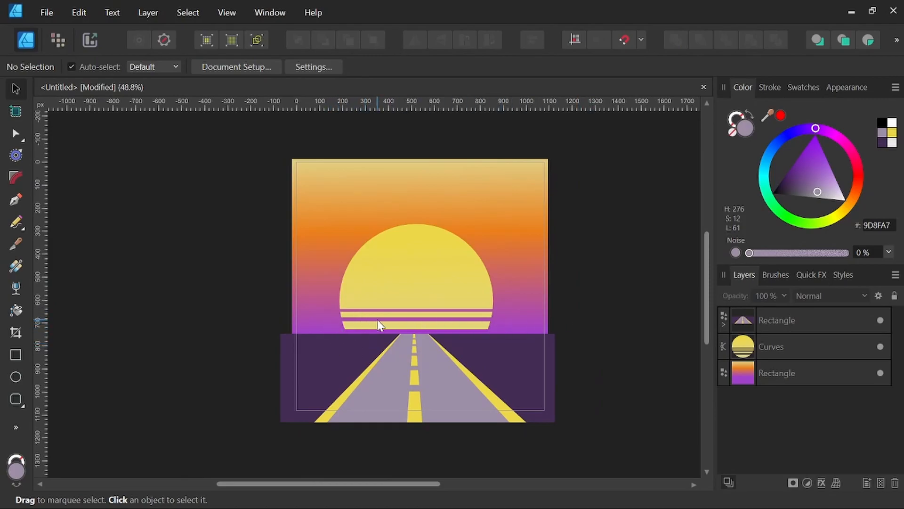
left_click(23, 352)
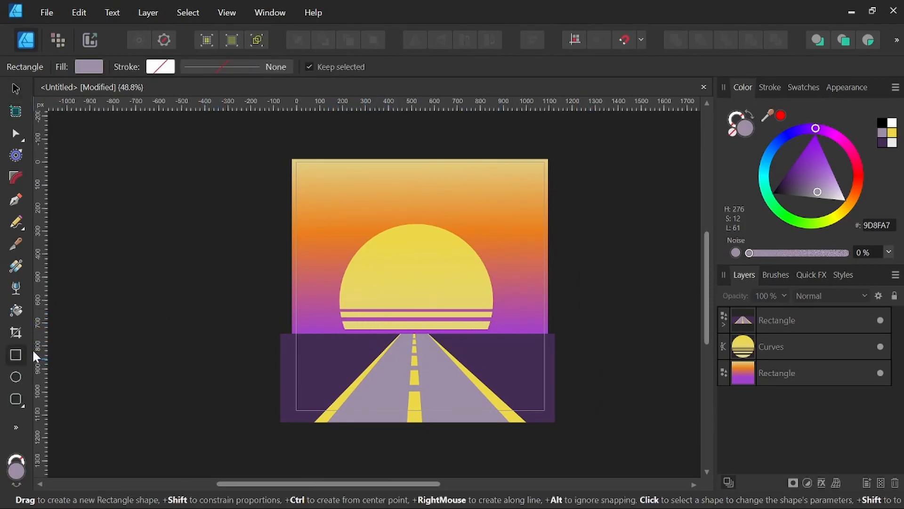
scroll(365, 325, "up", 5)
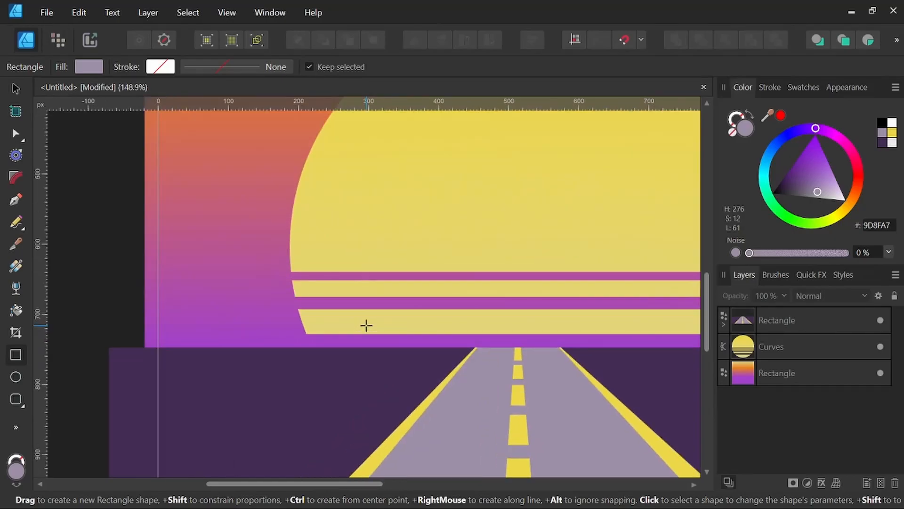
left_click_drag(360, 315, 374, 359)
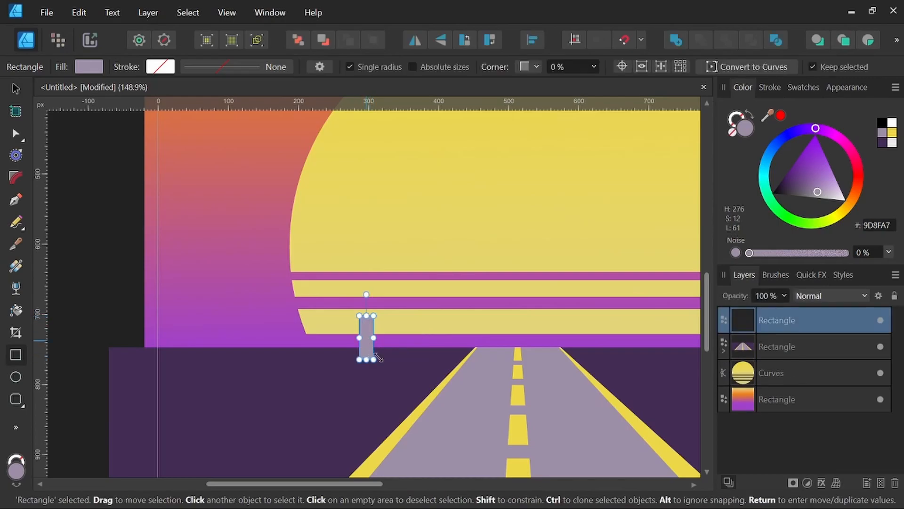
left_click(884, 144)
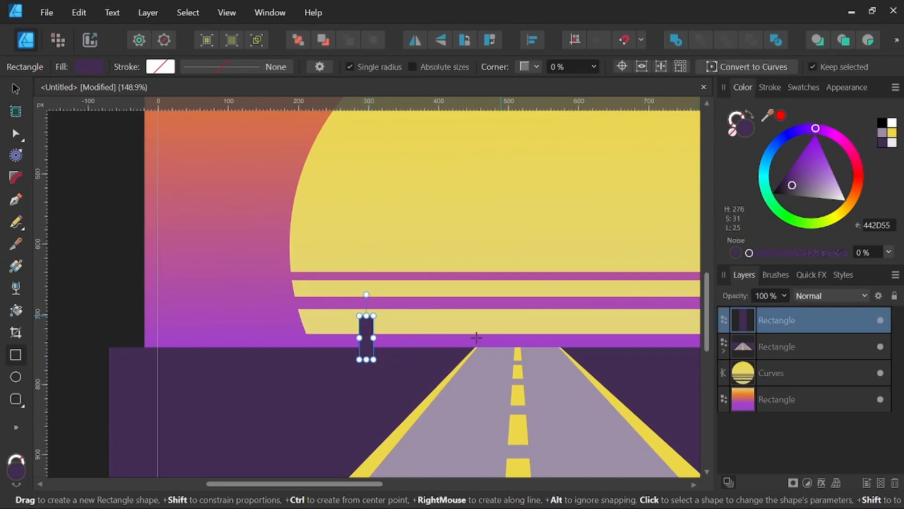
left_click(15, 88)
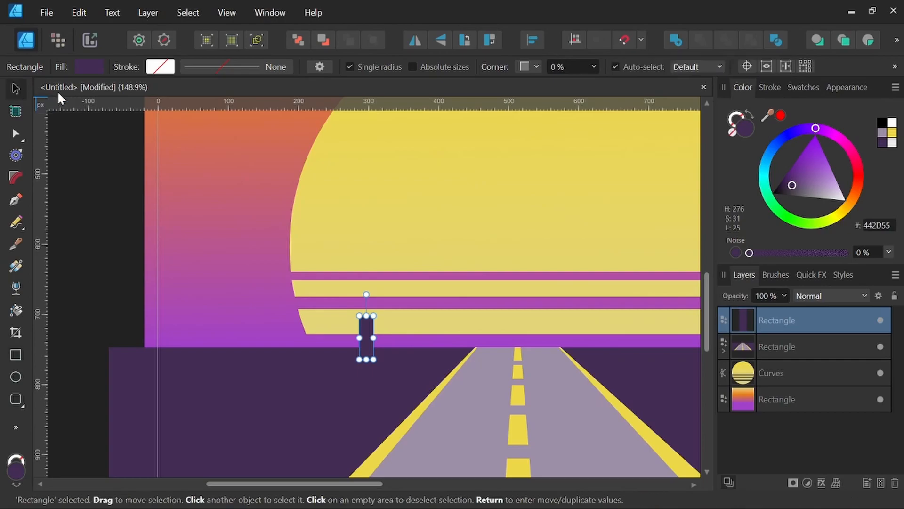
Duplicate the building rectangle along the horizon left of the road, varying widths and heights to form a skyline of nine buildings.
mouse_move(363, 332)
left_mouse_down()
mouse_move(385, 331)
mouse_move(392, 301)
mouse_move(402, 321)
mouse_move(412, 294)
mouse_move(411, 329)
mouse_move(417, 316)
left_mouse_up()
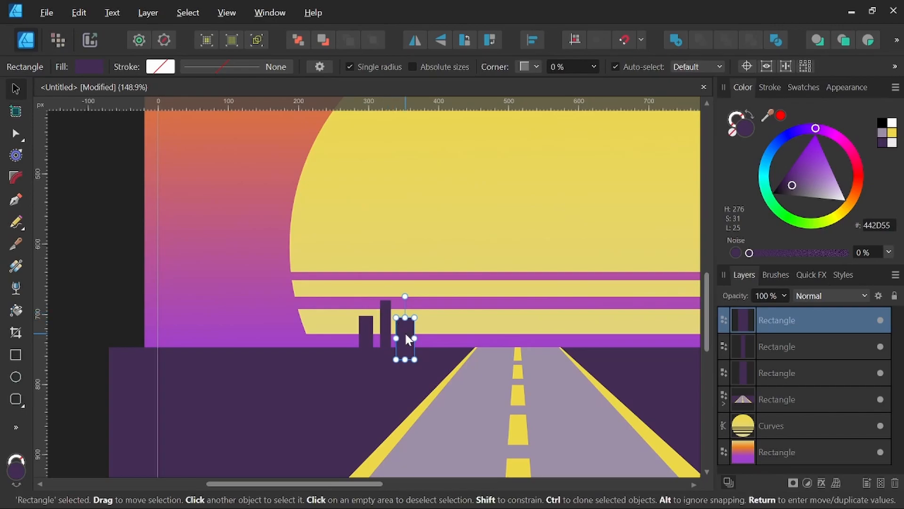
left_click_drag(406, 334, 444, 313)
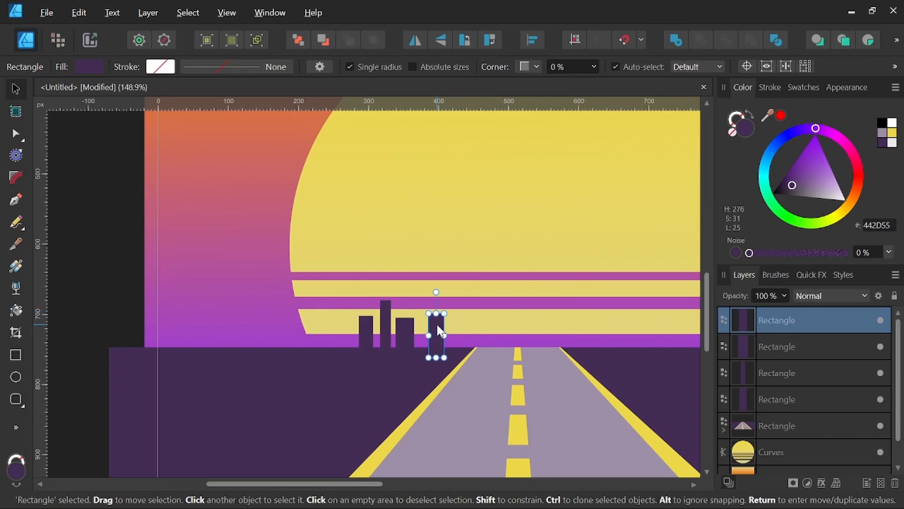
mouse_move(441, 331)
left_mouse_down()
mouse_move(424, 344)
mouse_move(347, 341)
mouse_move(330, 300)
mouse_move(320, 327)
mouse_move(288, 334)
left_mouse_up()
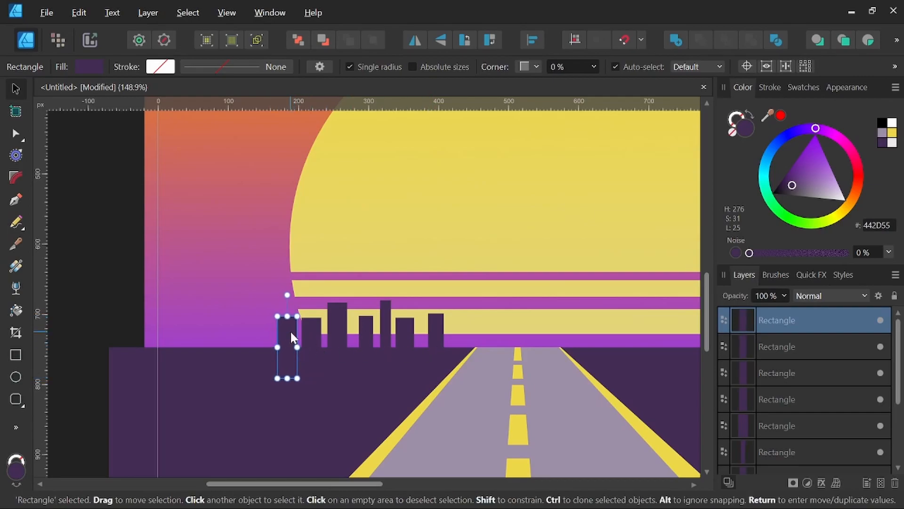
mouse_move(292, 337)
left_mouse_down()
mouse_move(267, 349)
mouse_move(248, 342)
mouse_move(250, 330)
mouse_move(232, 338)
mouse_move(229, 303)
left_mouse_up()
scroll(277, 340, "down", 2)
left_click_drag(352, 339, 347, 356)
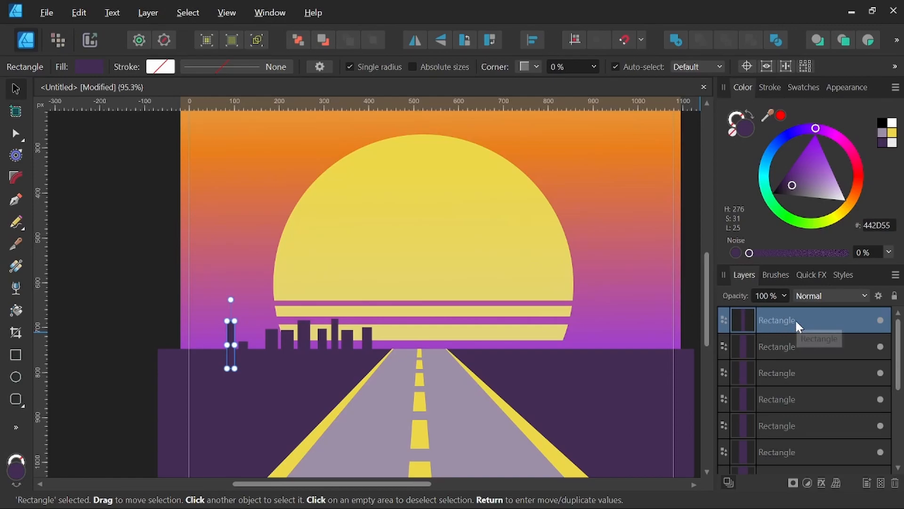
Duplicate the nine buildings to the right of the road, flip the copies horizontally, raise them slightly and stretch them to about 335 px wide.
scroll(796, 320, "down", 5)
left_click(772, 375, "shift")
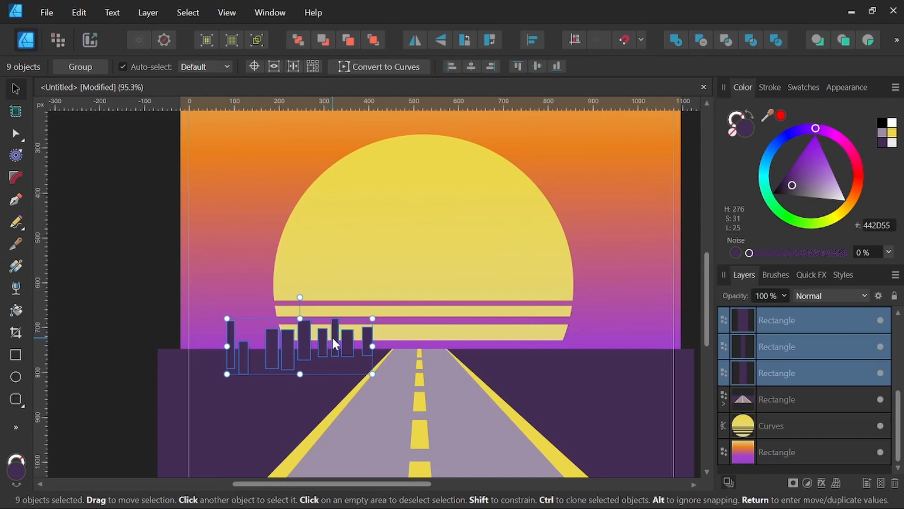
mouse_move(334, 335)
left_mouse_down()
mouse_move(545, 329)
mouse_move(514, 332)
left_mouse_up()
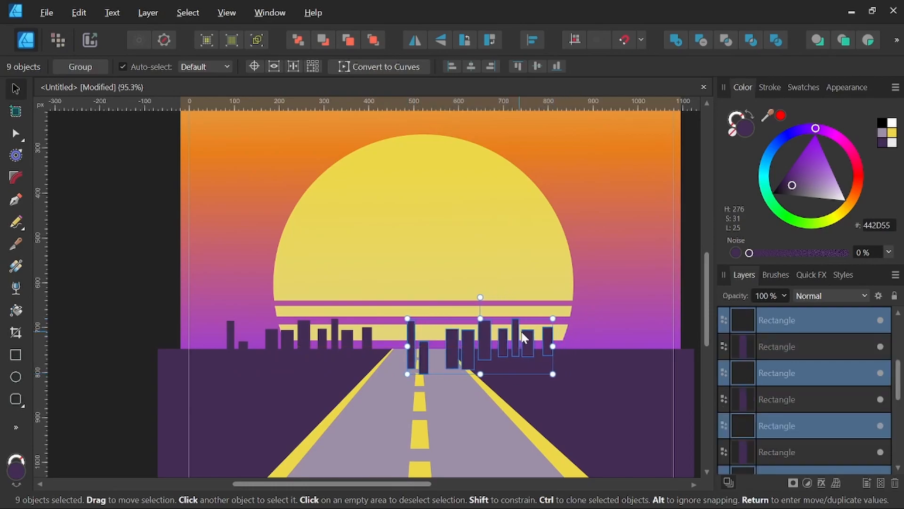
left_click(415, 41)
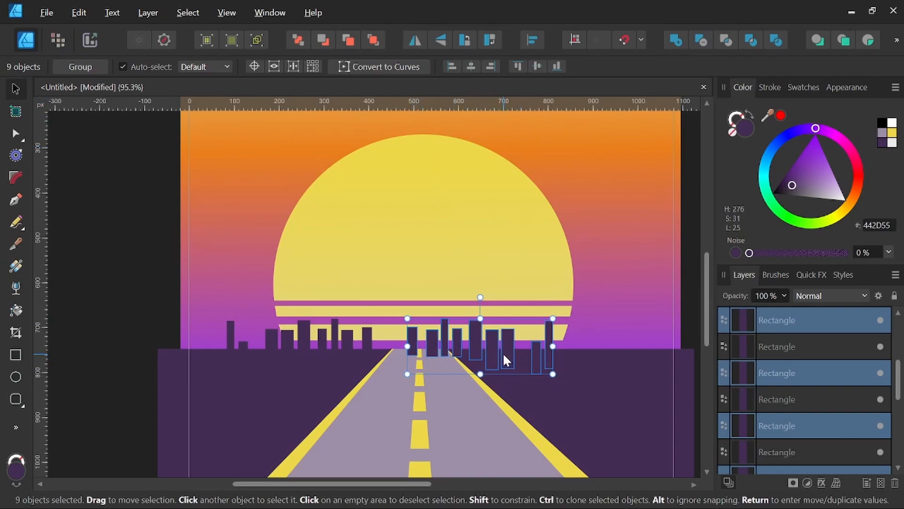
left_click_drag(504, 352, 523, 347)
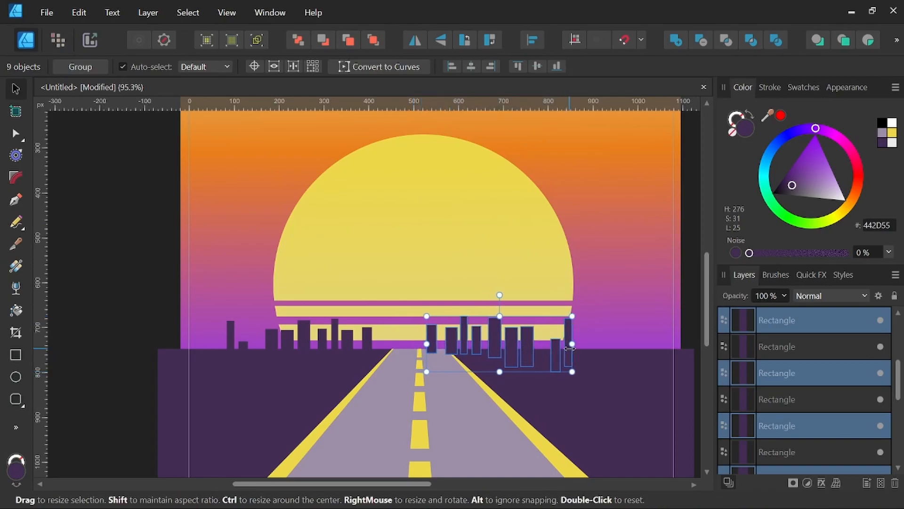
left_click_drag(577, 344, 582, 344)
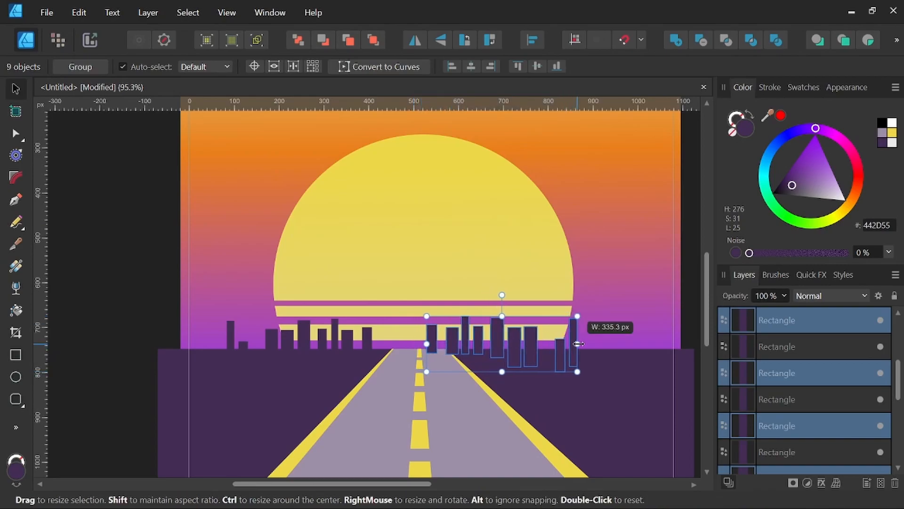
Add two more, lower buildings at the far right of the skyline by duplicating the rightmost one.
key("space")
key("space")
left_click_drag(591, 366, 584, 369)
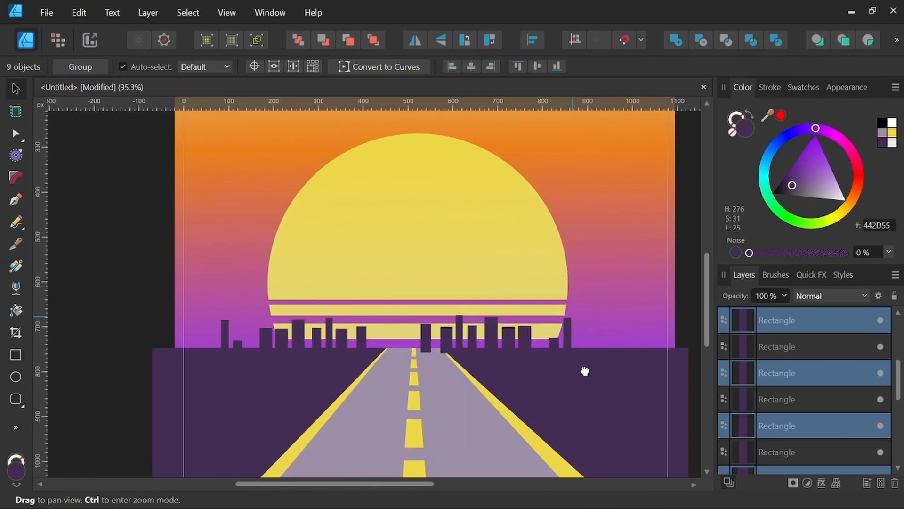
left_click(567, 326)
left_click_drag(567, 326, 610, 354)
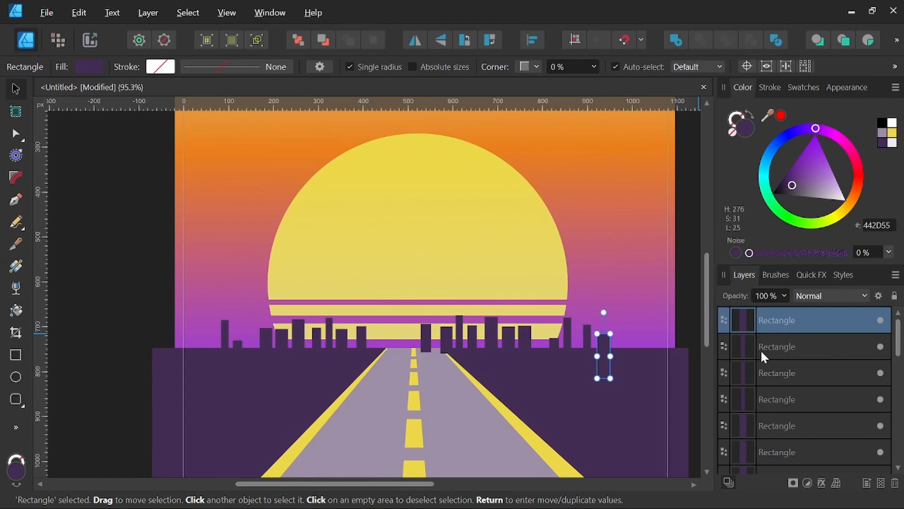
Group all 20 building rectangles and name the group Buildings.
scroll(774, 320, "down", 5)
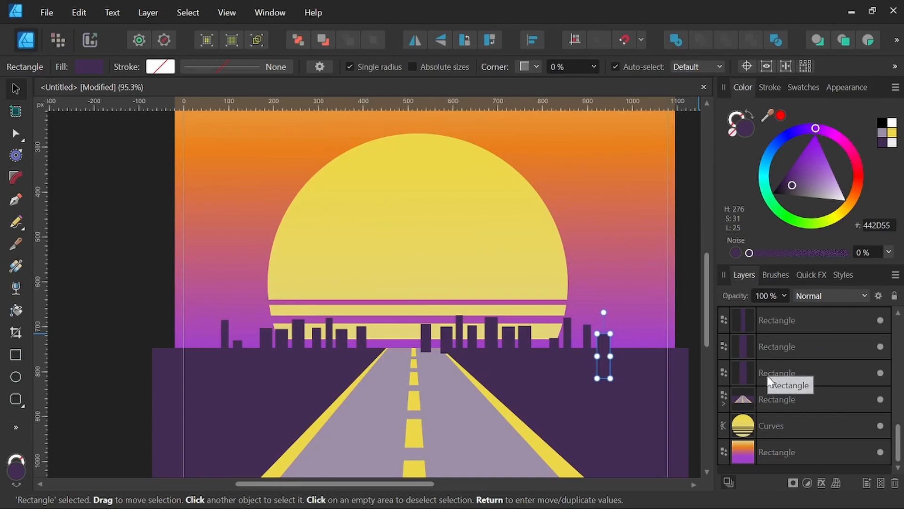
left_click(767, 374, "shift")
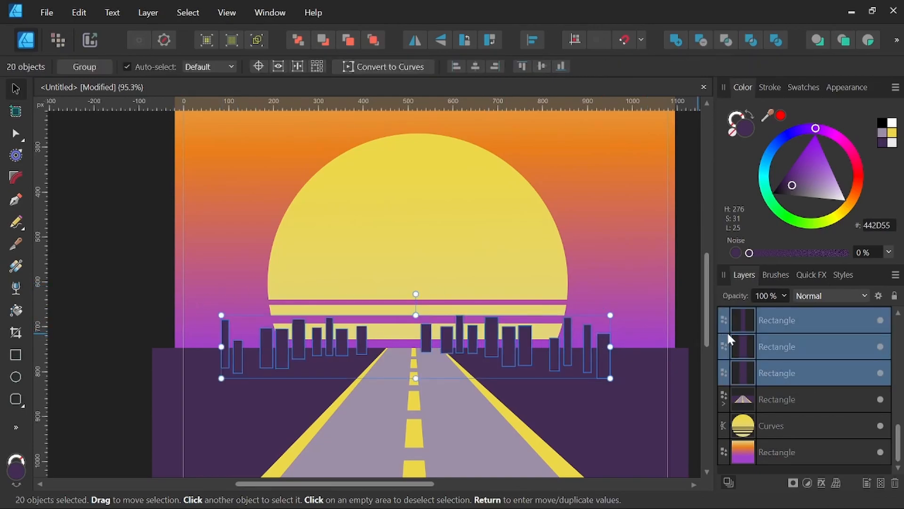
right_click(788, 322)
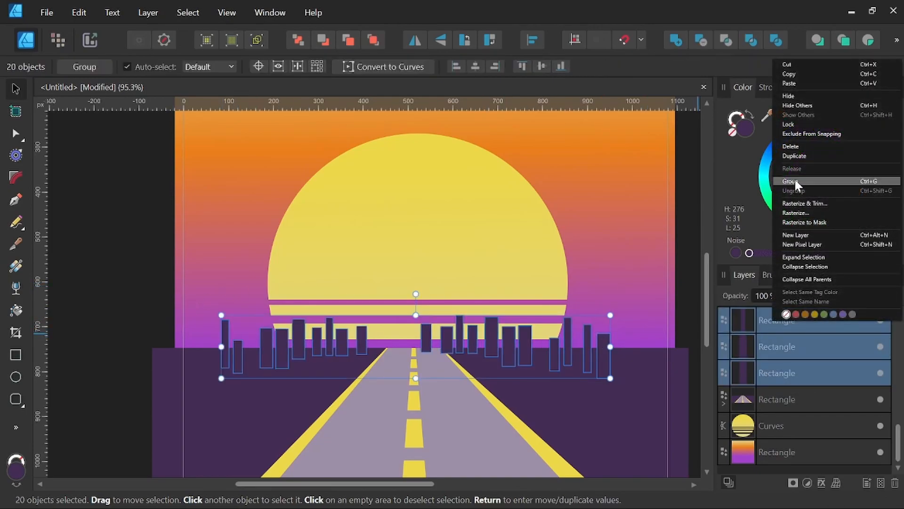
left_click(794, 181)
double_click(768, 319)
type("Buildings")
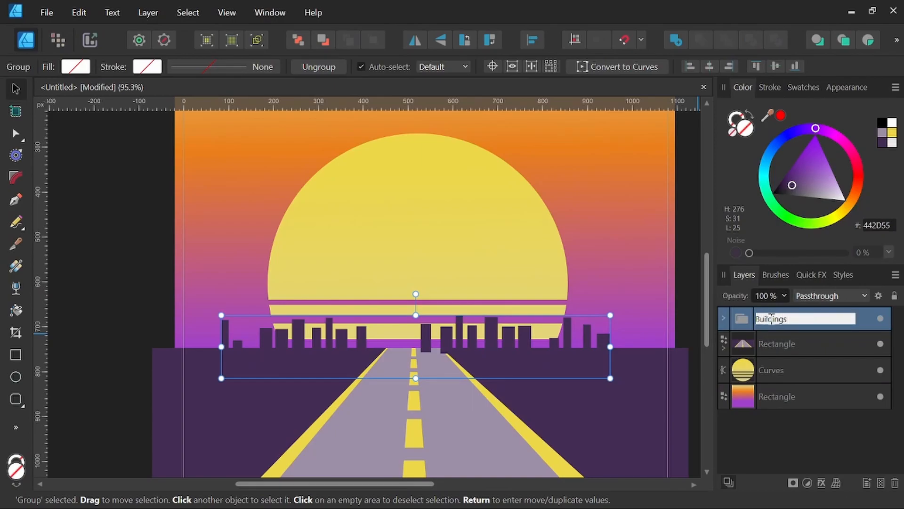
key("Return")
Arrange the ground and road layer above the Buildings group so it covers the building bases.
left_click_drag(804, 336, 766, 359)
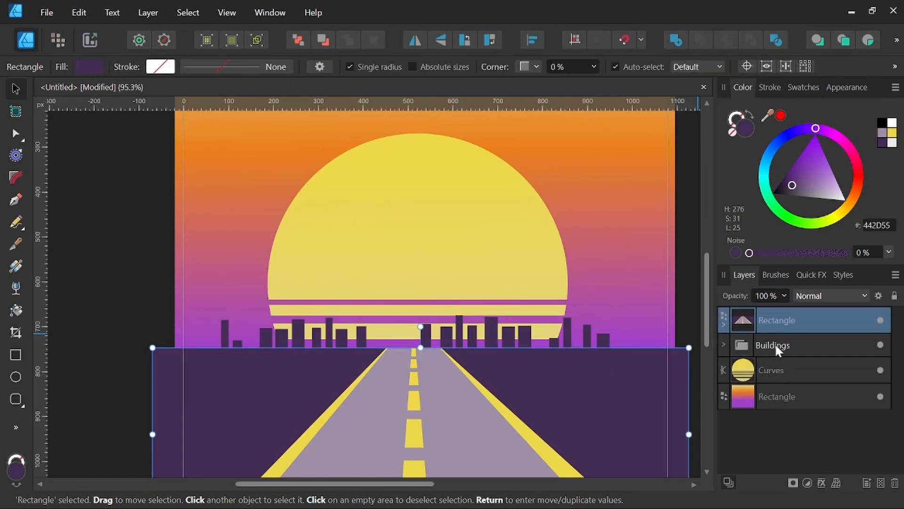
double_click(797, 325)
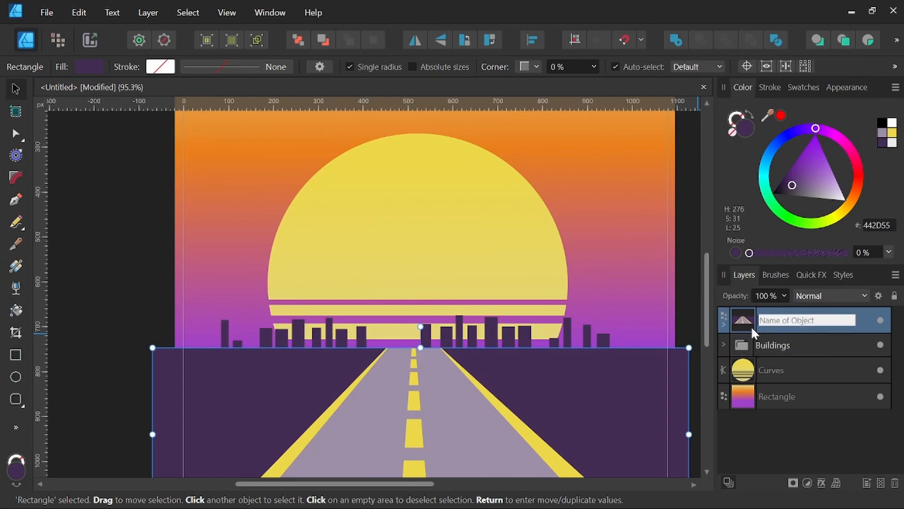
left_click(789, 340)
left_click_drag(493, 332, 504, 331)
scroll(532, 320, "down", 2)
left_click_drag(569, 343, 504, 347)
left_click(618, 328)
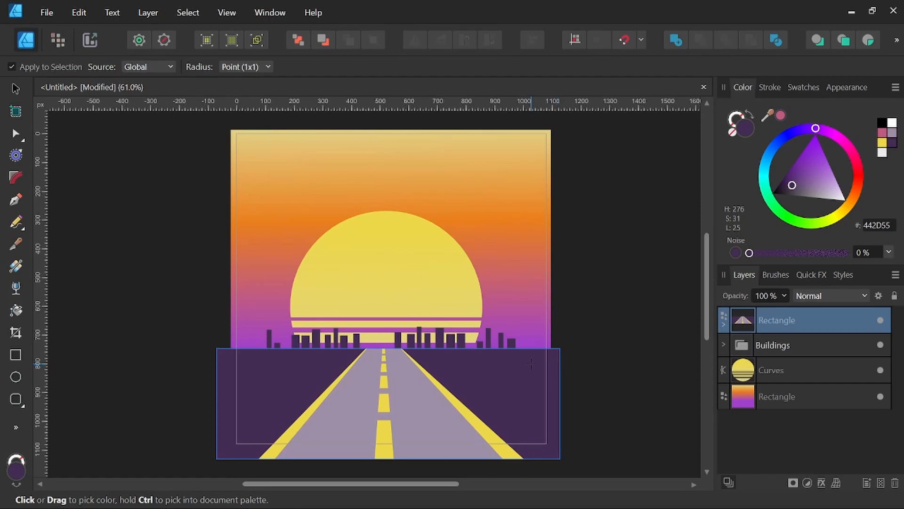
Draw a closed jagged shape with the Pen tool, fanning from the road's right edge at the horizon to spiky points near the canvas edge.
left_click(16, 201)
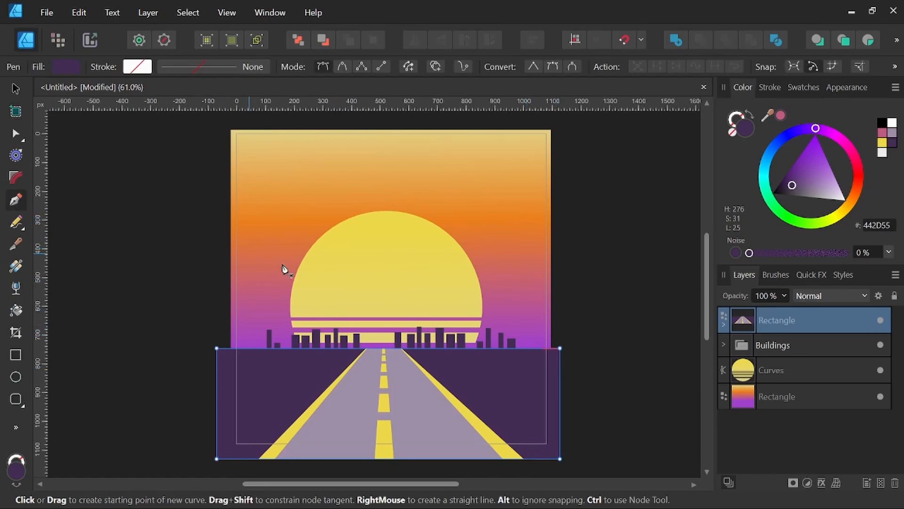
scroll(399, 361, "up", 2, "ctrl")
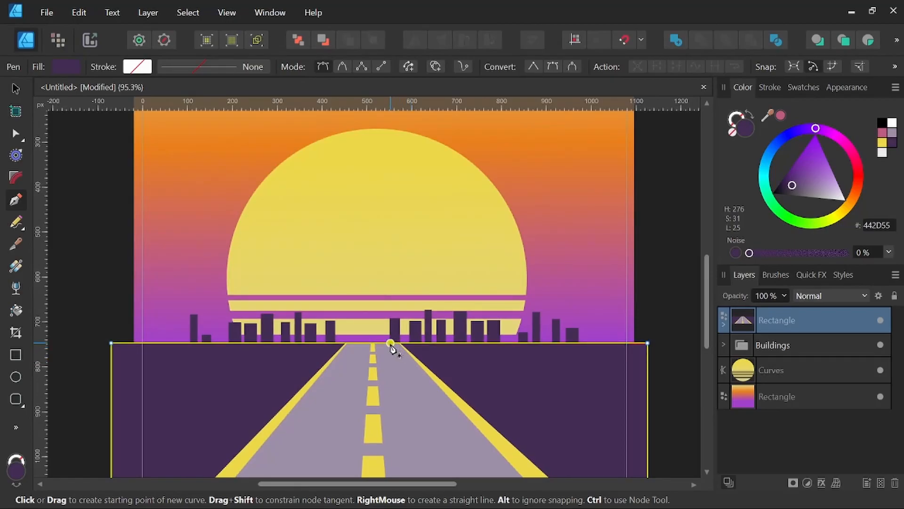
left_click(391, 343)
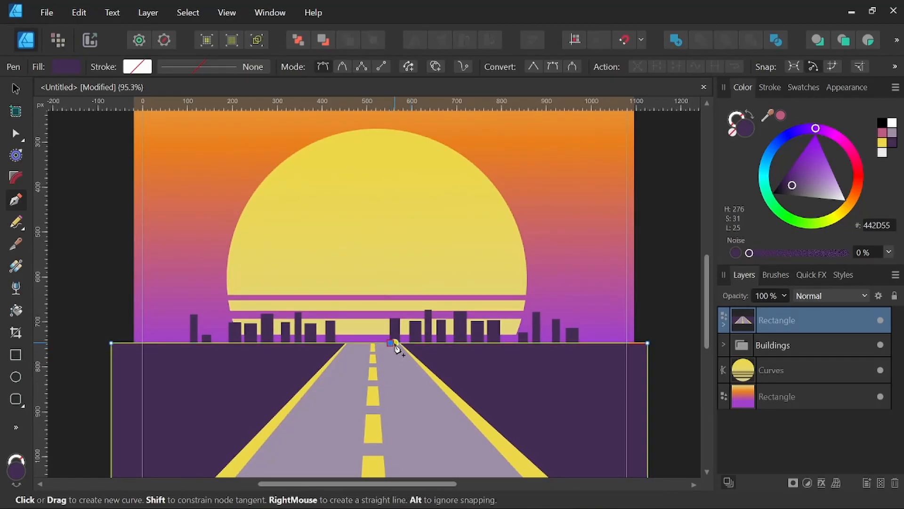
left_click_drag(629, 342, 655, 343)
left_click(575, 351)
left_click(620, 358)
left_click(553, 353)
left_click(618, 373)
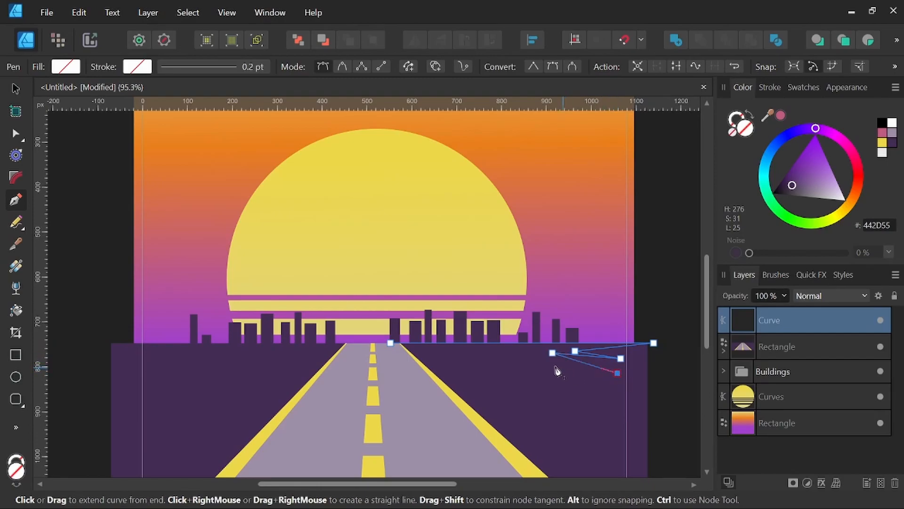
left_click(530, 357)
left_click(613, 389)
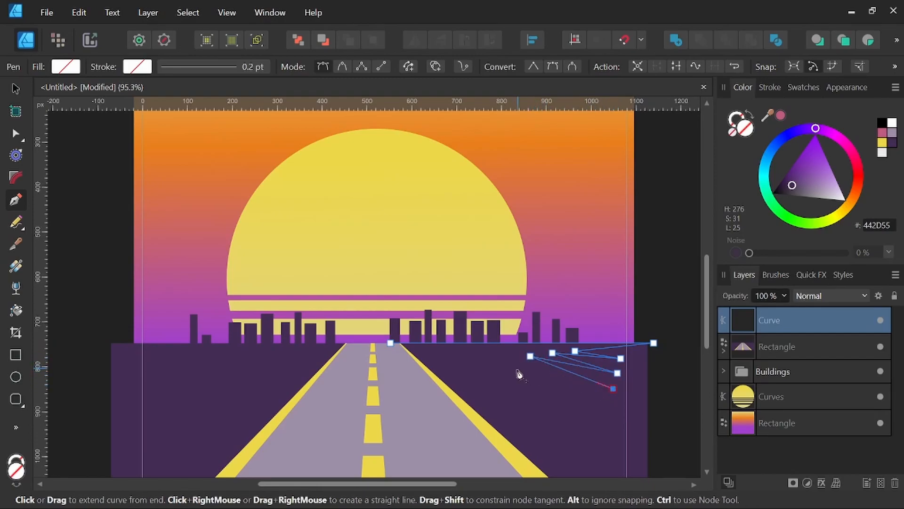
left_click(391, 350)
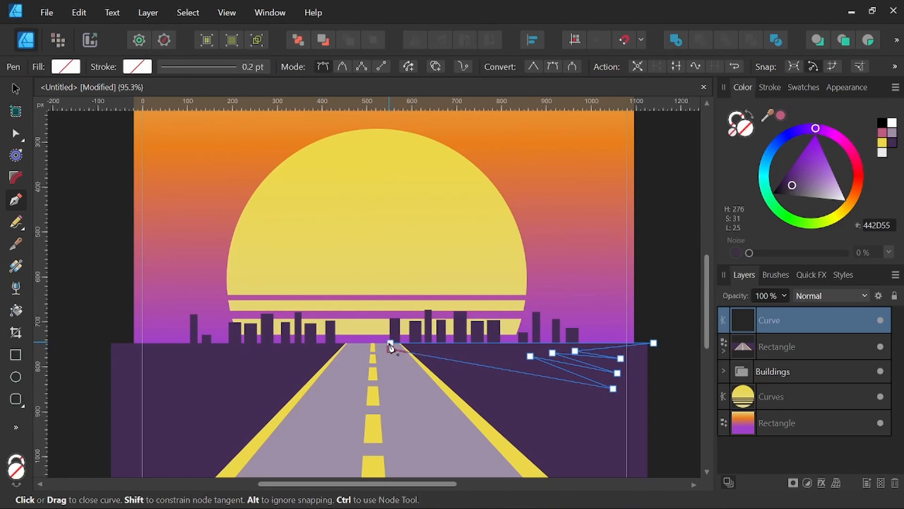
left_click(391, 346)
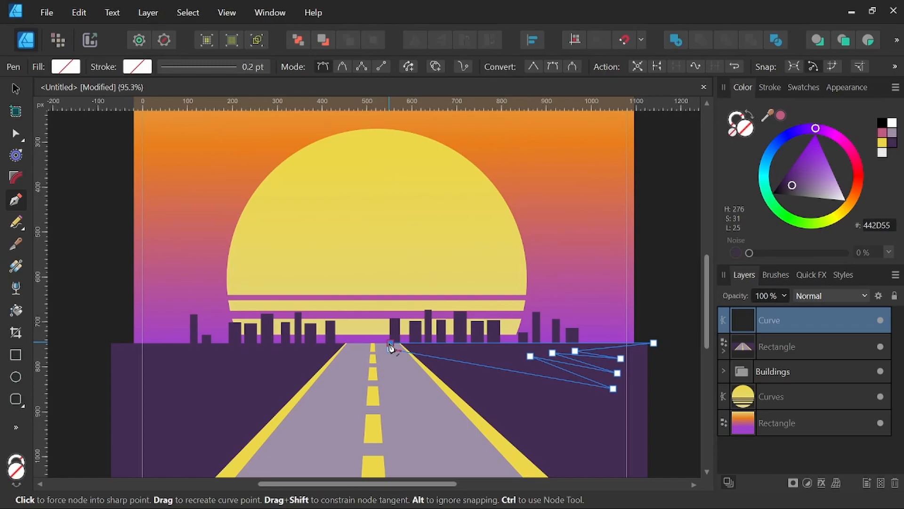
Apply a linear gradient to the jagged shape from its spiky end to the road, with the first stop pale yellow EBE6A4.
left_click(16, 267)
left_click_drag(622, 368, 395, 346)
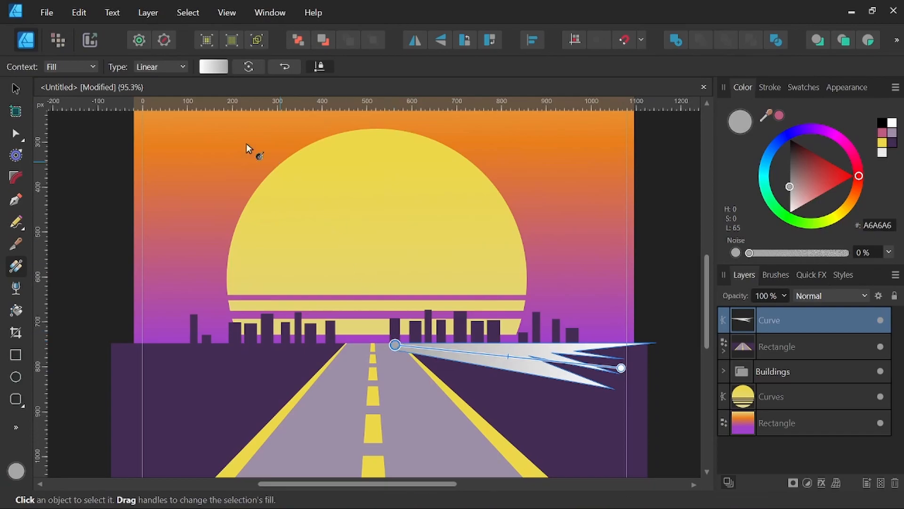
left_click(207, 68)
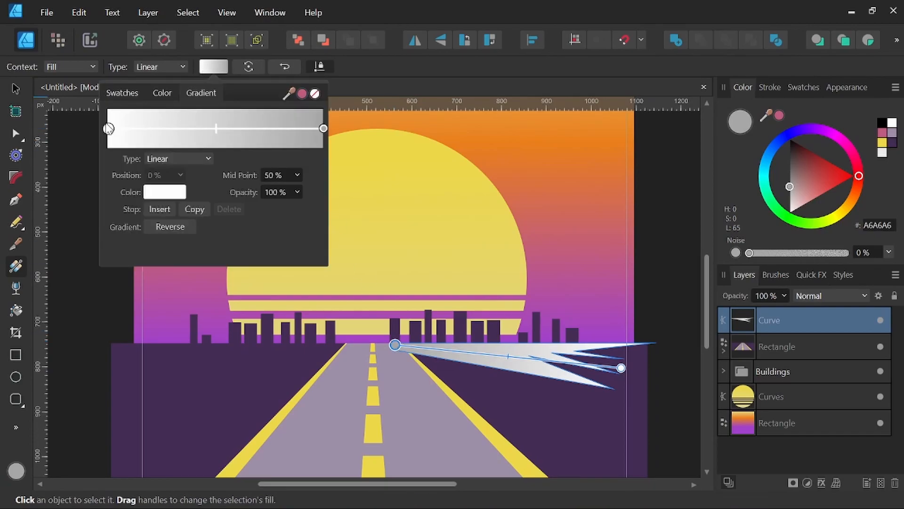
left_click(157, 194)
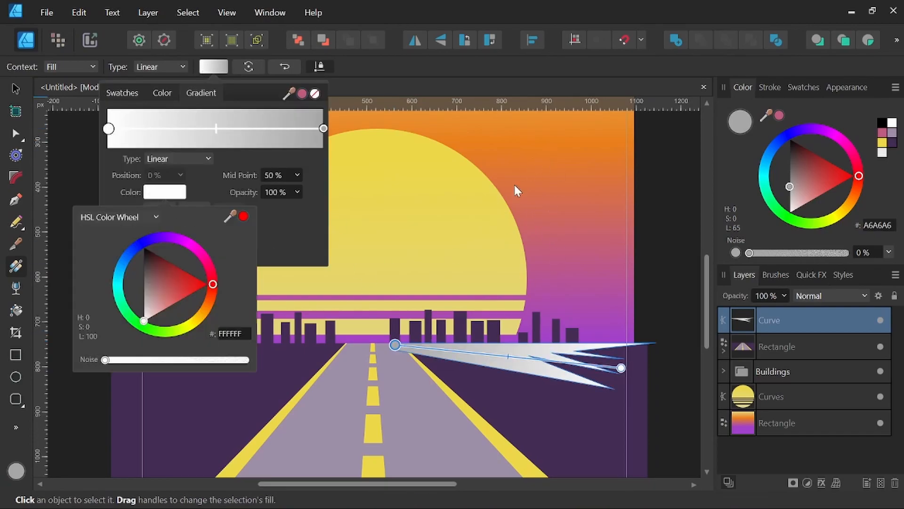
left_click(193, 328)
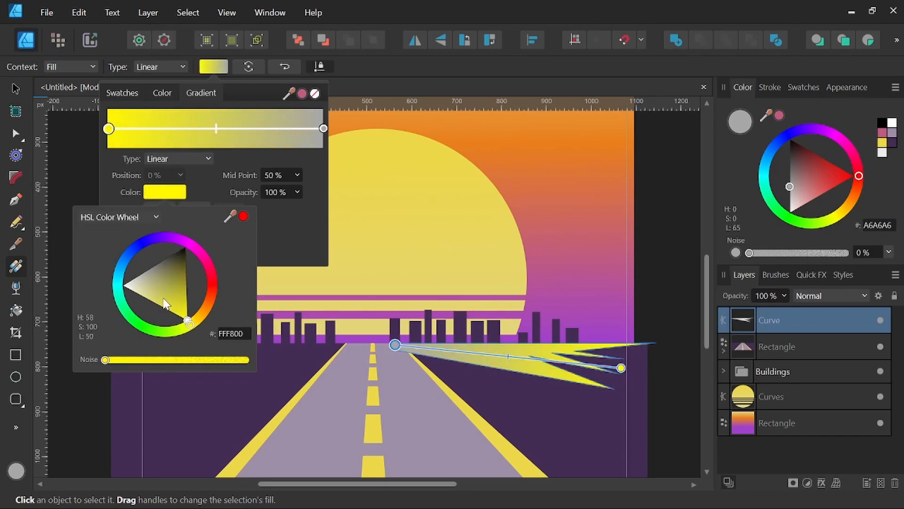
left_click_drag(137, 285, 146, 293)
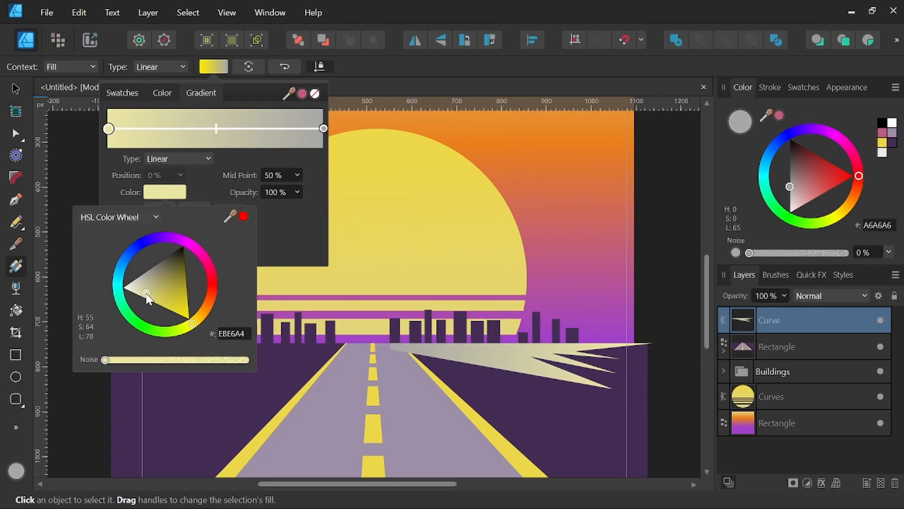
Add an orange DC7C26 stop at 45% to the shape's gradient and make the end stop light purple.
left_click(206, 128)
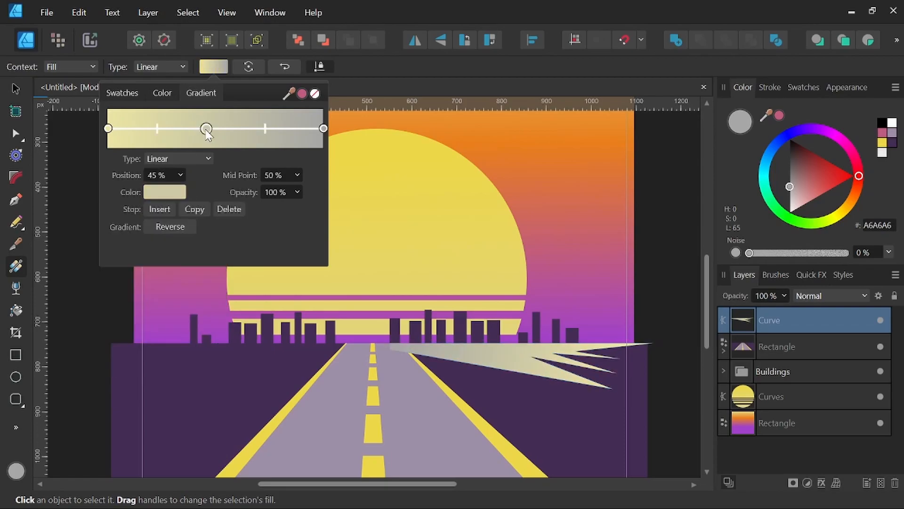
left_click(166, 192)
left_click_drag(206, 312, 185, 296)
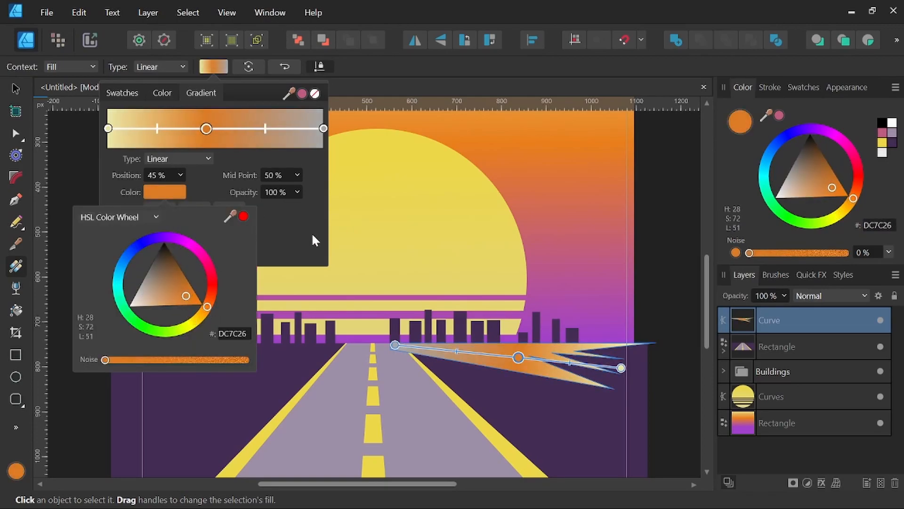
left_click(324, 129)
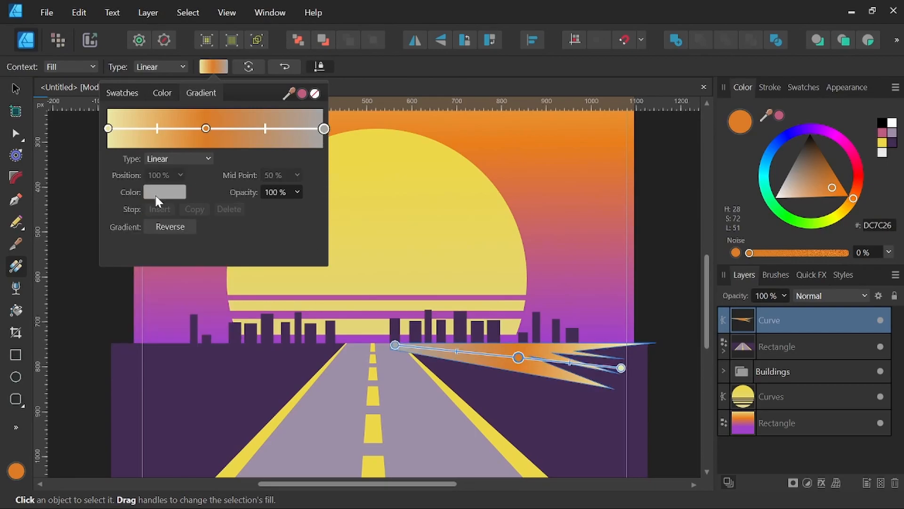
left_click(157, 193)
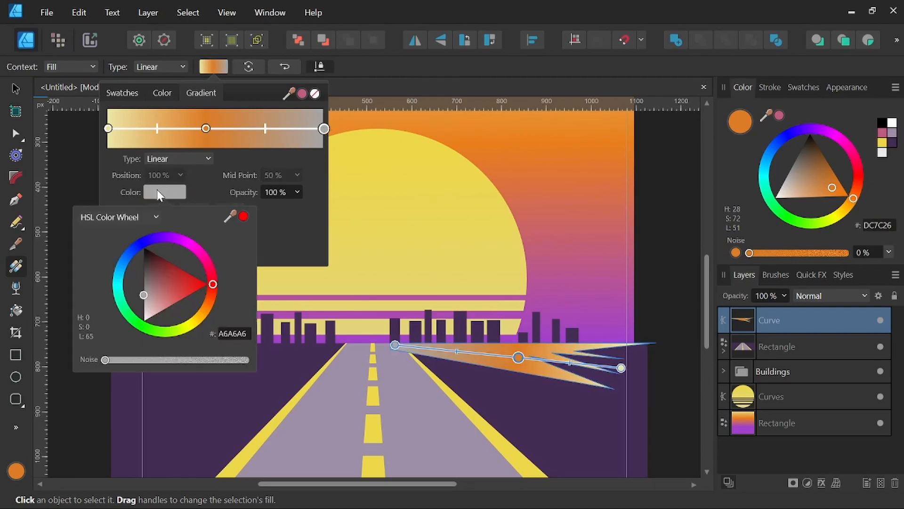
left_click(170, 236)
mouse_move(171, 282)
left_mouse_down()
mouse_move(165, 275)
mouse_move(174, 280)
left_mouse_up()
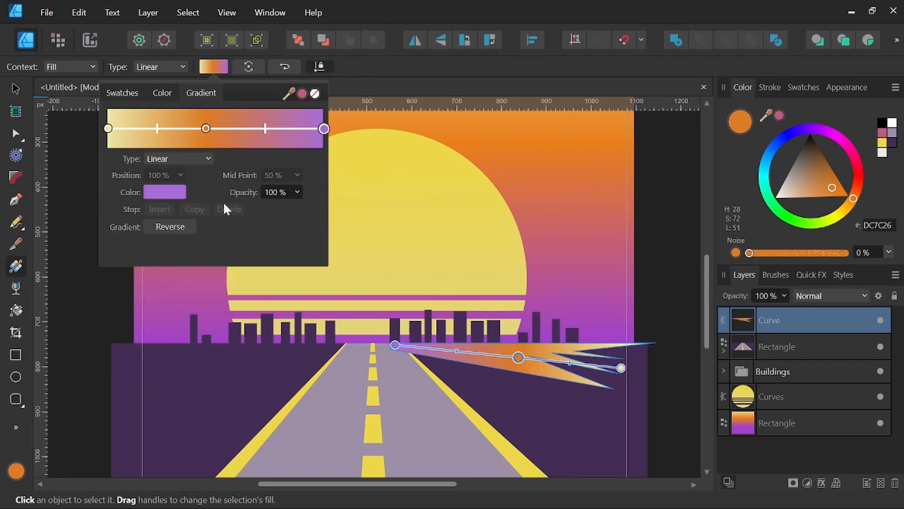
Reverse the jagged shape's gradient so pale yellow starts at the road, and pull both gradient ends slightly inward.
left_click(177, 226)
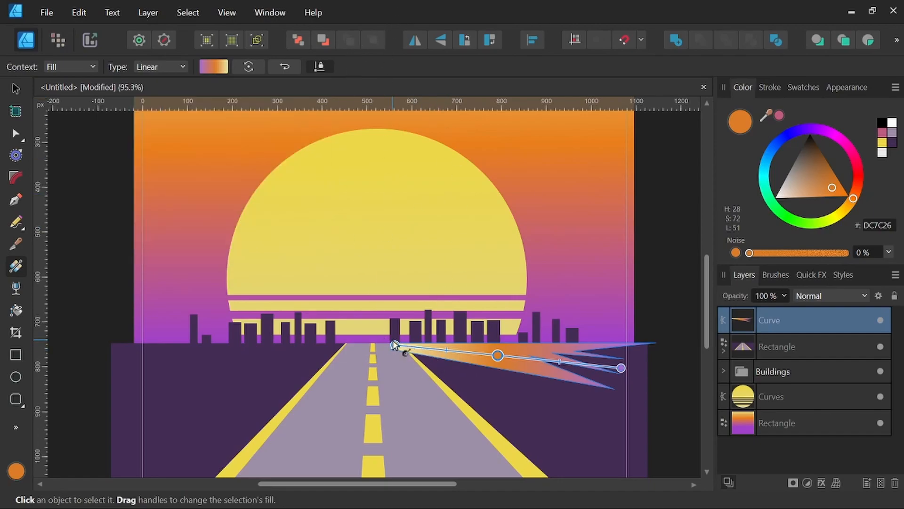
left_click_drag(396, 346, 406, 348)
left_click_drag(621, 368, 612, 365)
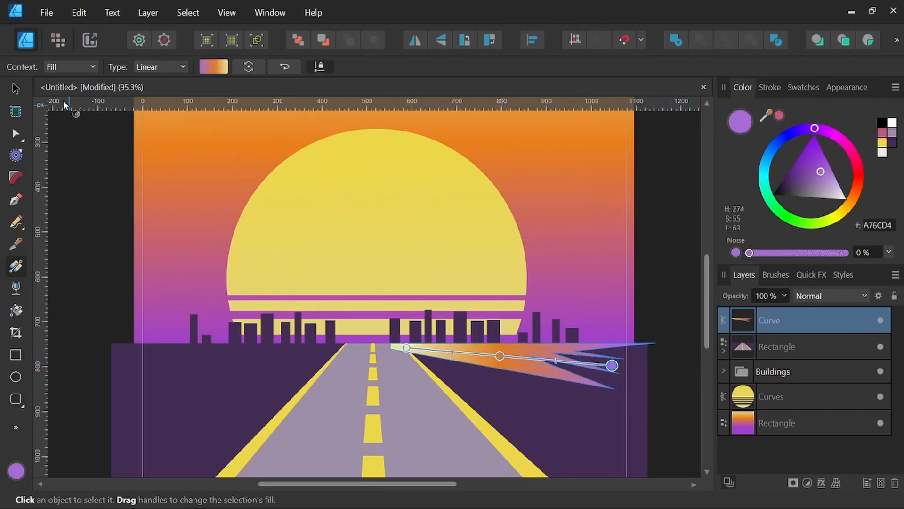
Duplicate the jagged reflection, flip the copy horizontally and place it on the road's left side at the horizon.
left_click(15, 88)
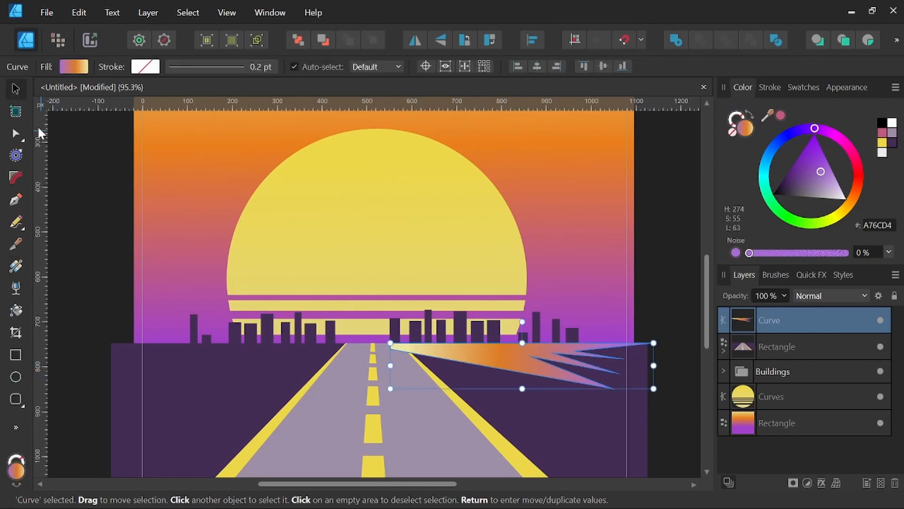
left_click_drag(500, 357, 333, 357)
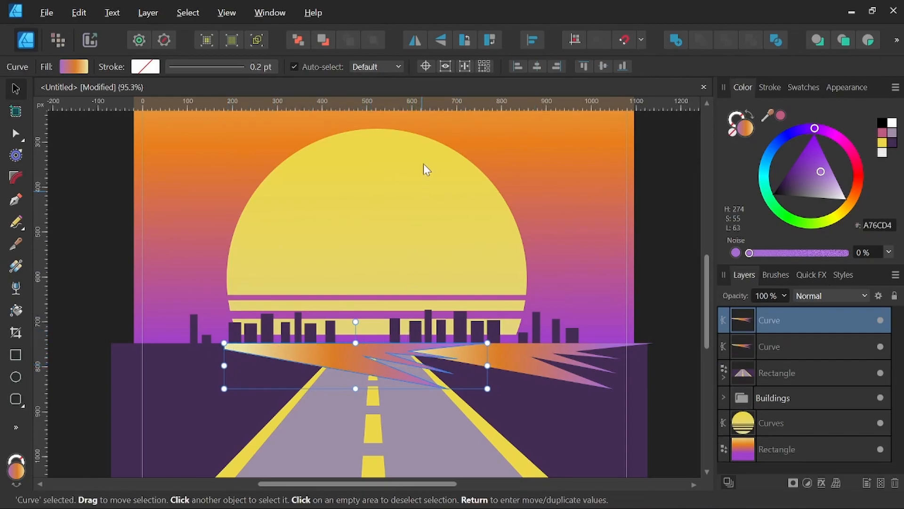
left_click(412, 39)
left_click_drag(383, 346, 263, 358)
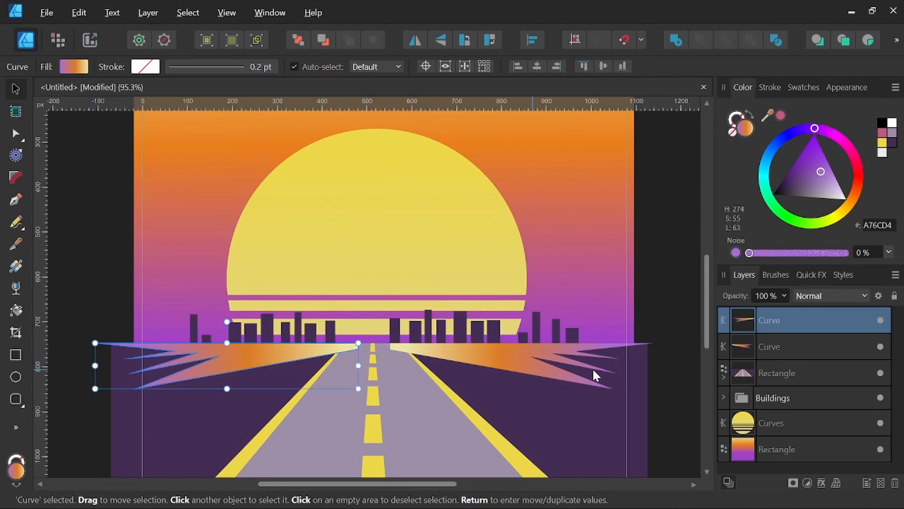
Nest both reflection shapes inside the ground Rectangle layer, ordered beneath the road and its dashed centre line.
left_click(782, 341, "shift")
left_click_drag(778, 320, 761, 374)
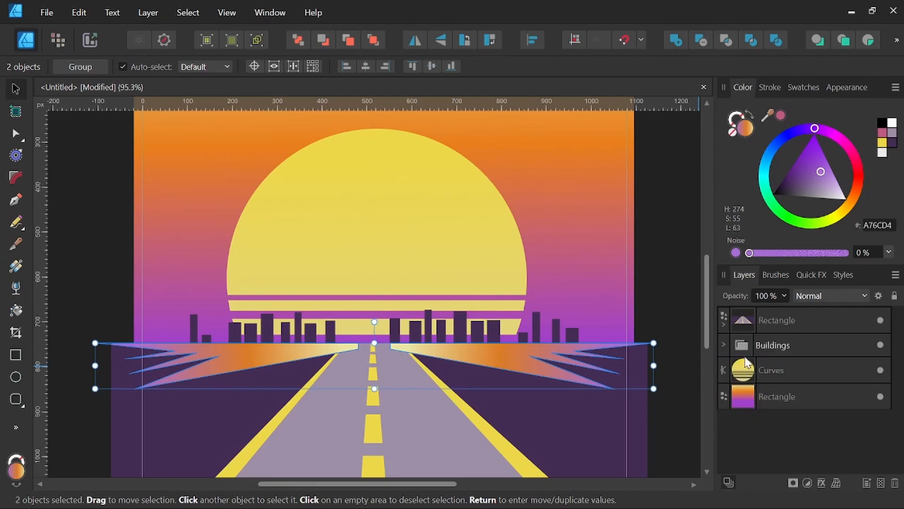
left_click(724, 324)
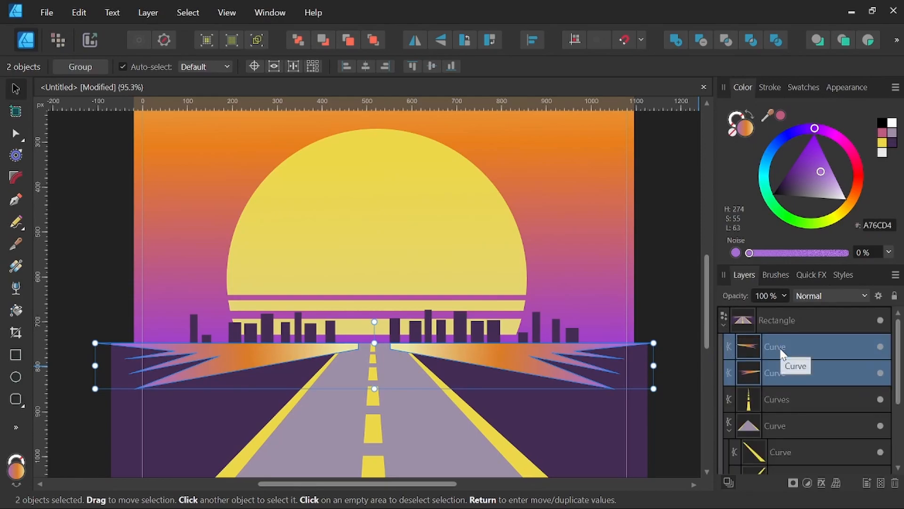
left_click(730, 429)
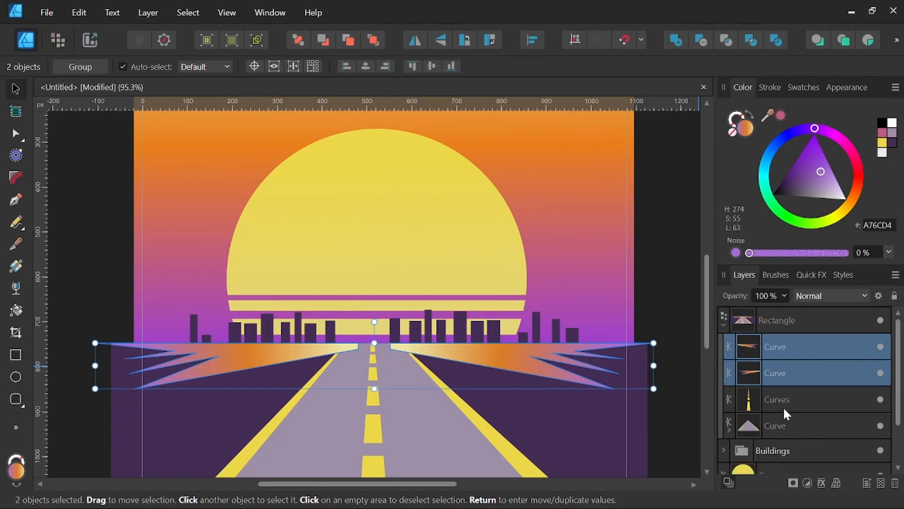
left_click_drag(784, 346, 753, 436)
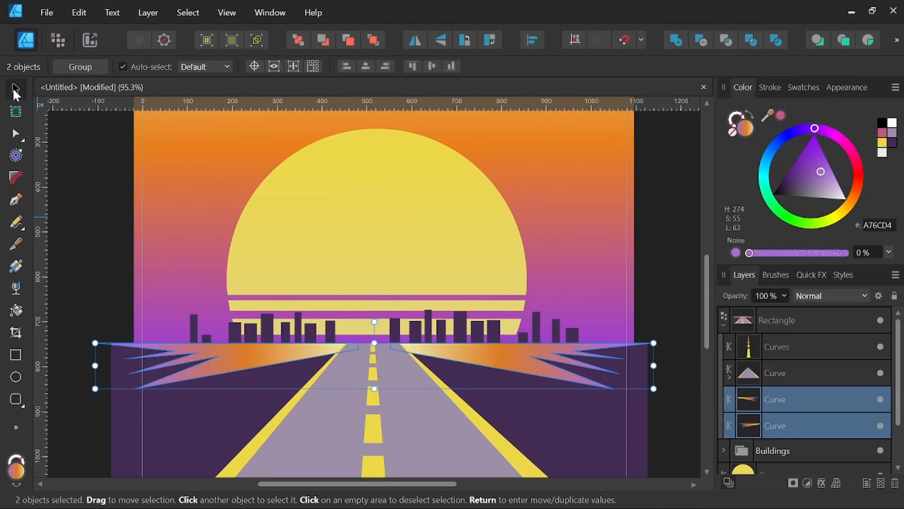
left_click(79, 123)
scroll(415, 308, "down", 3)
left_click_drag(504, 337, 513, 357)
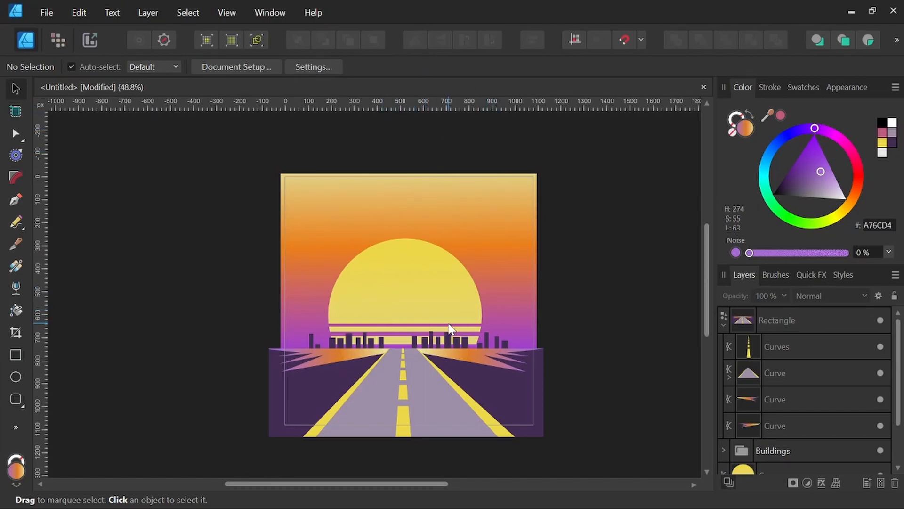
left_click(723, 325)
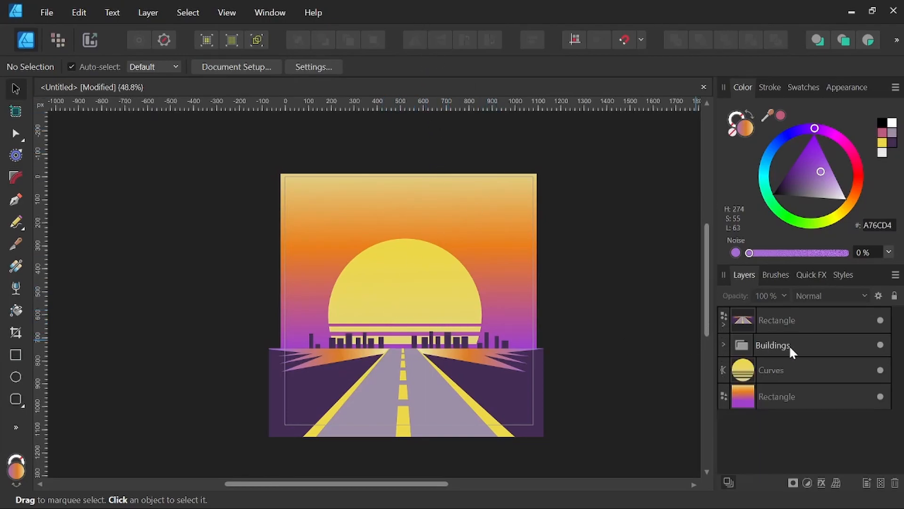
Draw a thin rectangle about 700 px wide across the sun's lower part and fill it with greyish purple 9D8FA7.
scroll(432, 286, "up", 3)
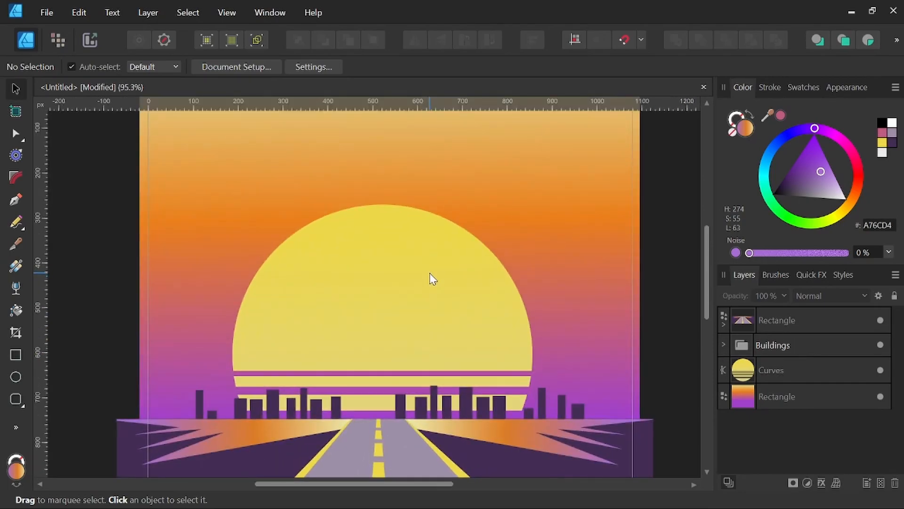
left_click(15, 357)
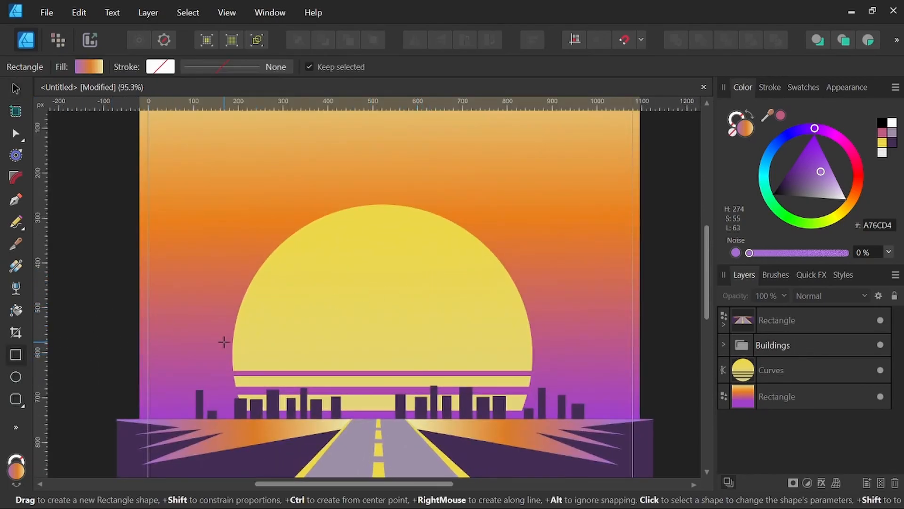
left_click_drag(226, 342, 539, 348)
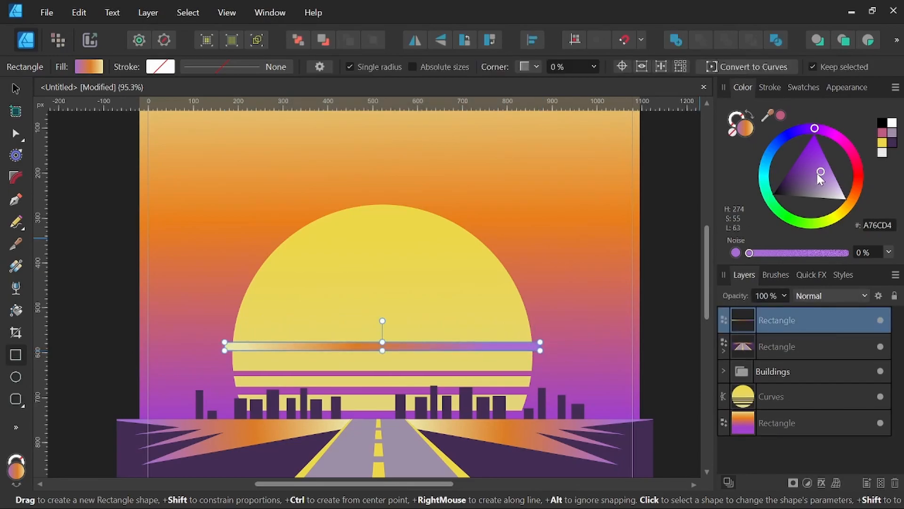
left_click(893, 134)
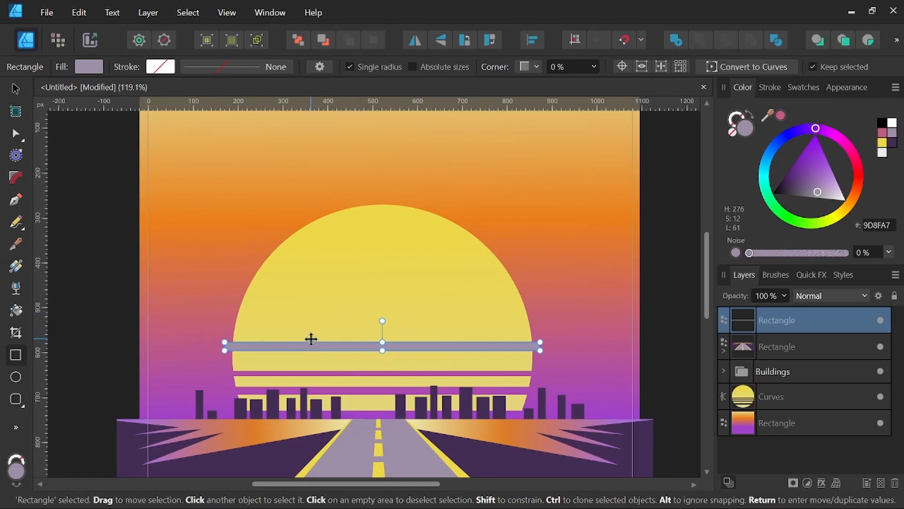
Draw nine overlapping ellipses of varied sizes along the upper edge of the thin band's left half as cloud bumps.
scroll(311, 341, "up", 2)
left_click(16, 377)
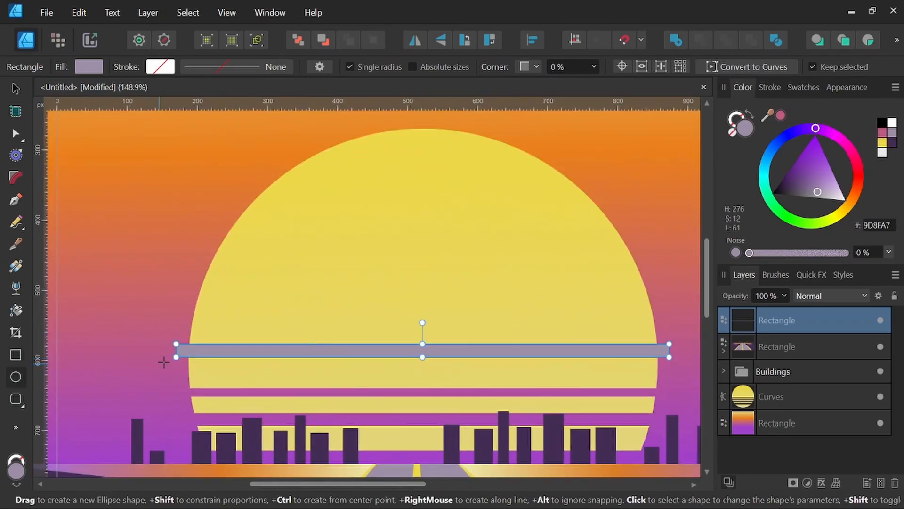
left_click_drag(201, 330, 233, 350)
scroll(253, 339, "up", 1)
scroll(231, 339, "up", 1)
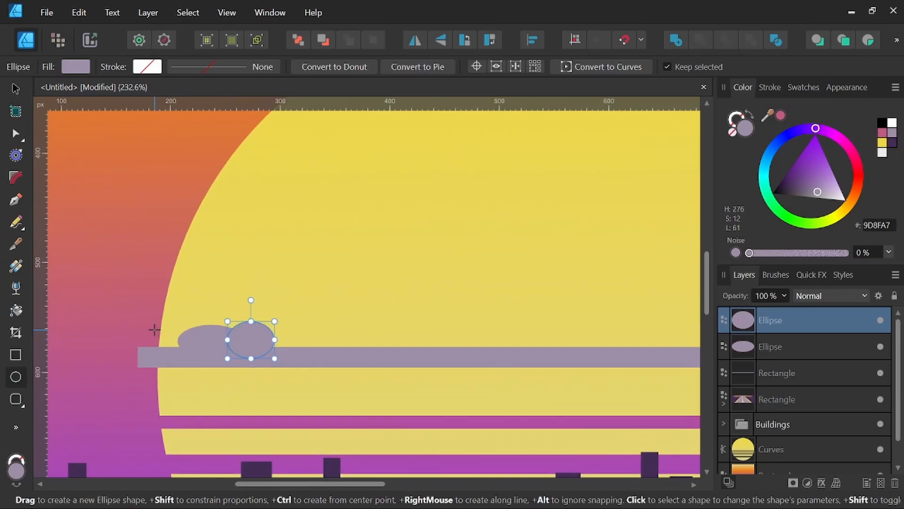
left_click_drag(153, 334, 188, 354)
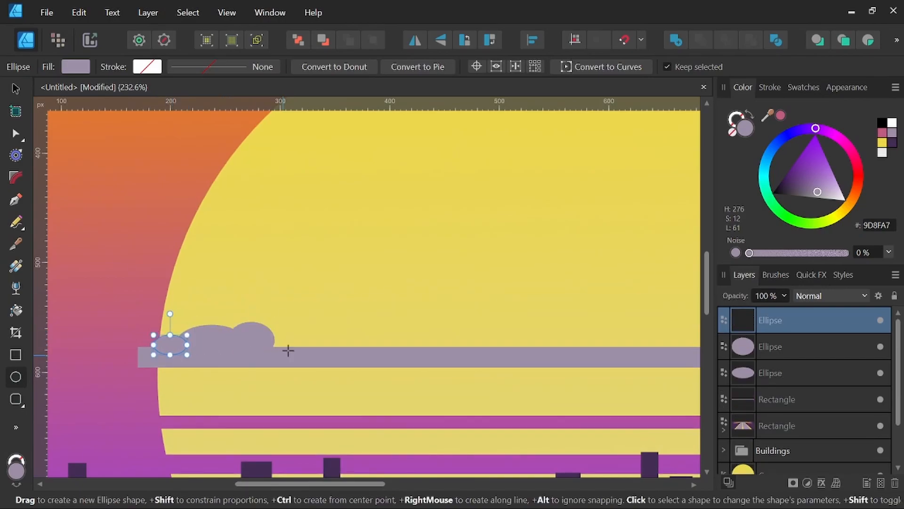
left_click_drag(263, 332, 311, 354)
mouse_move(335, 321)
left_mouse_down()
mouse_move(292, 355)
mouse_move(340, 343)
mouse_move(368, 353)
mouse_move(355, 351)
left_mouse_up()
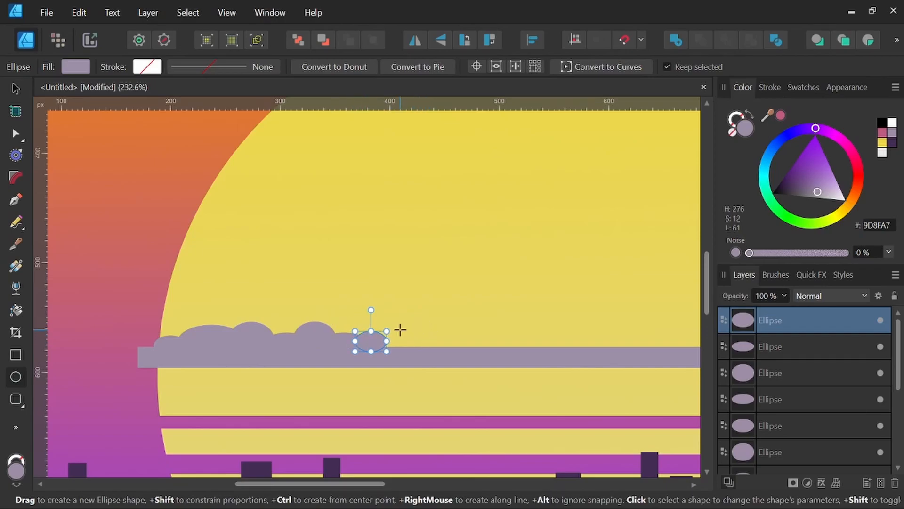
left_click_drag(426, 334, 377, 353)
left_click_drag(418, 324, 470, 356)
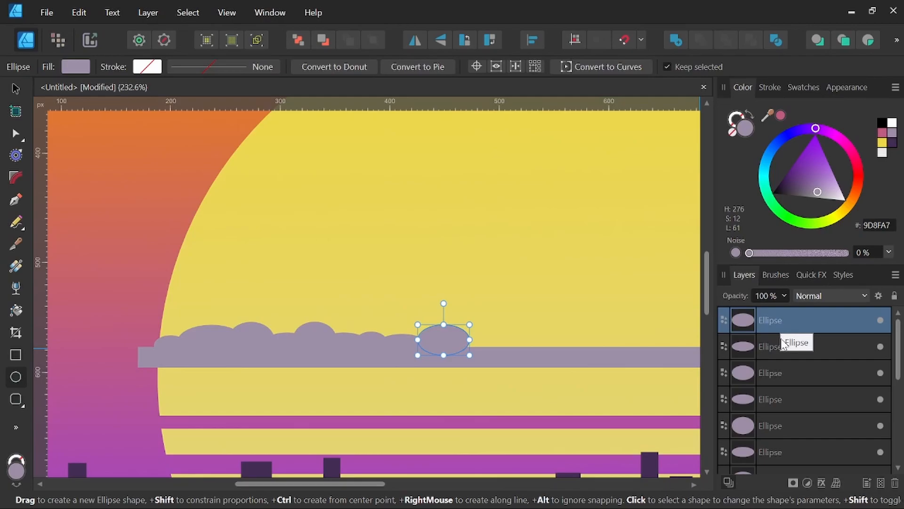
Duplicate the nine cloud ellipses, flip the copies horizontally and move them to the band's right end.
scroll(782, 348, "down", 4)
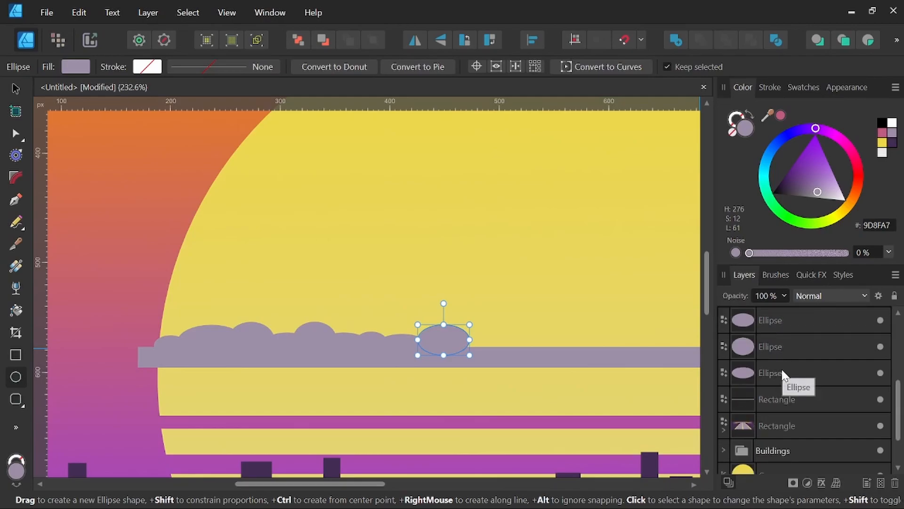
left_click(780, 367, "shift")
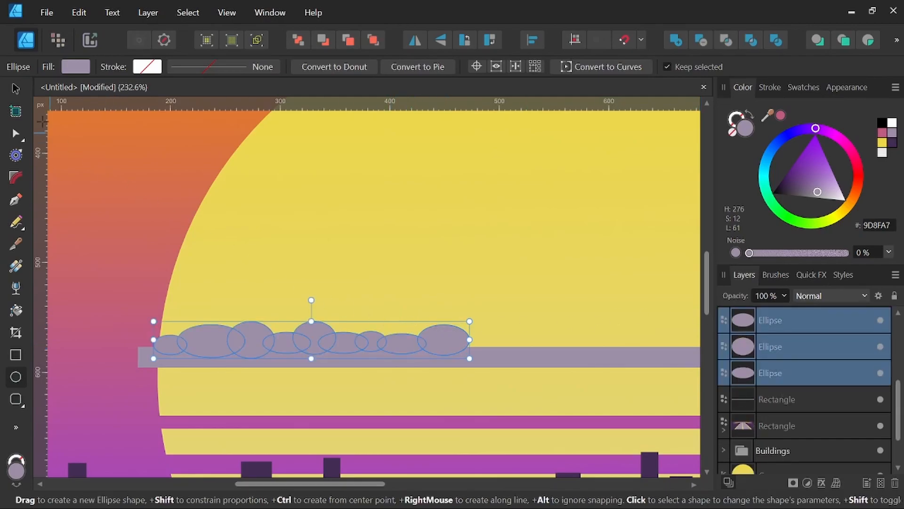
key("v")
left_click_drag(569, 327, 467, 335)
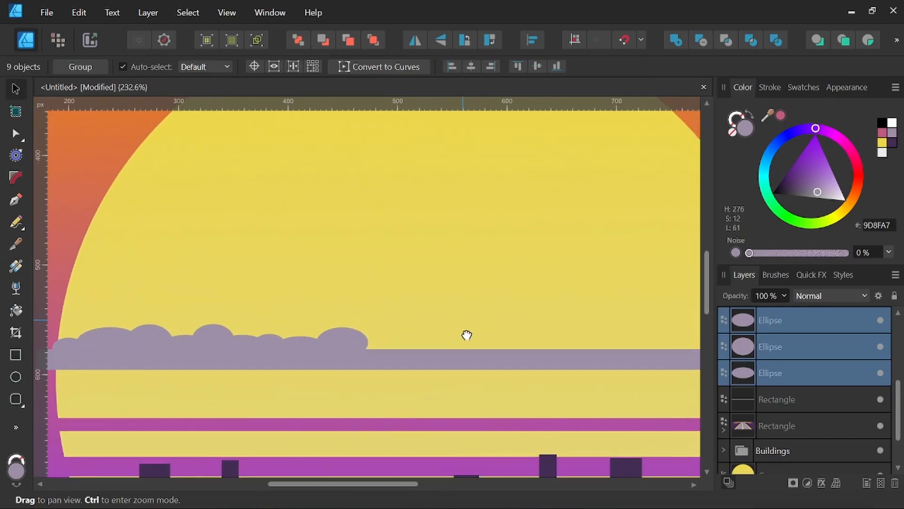
scroll(351, 327, "down", 2)
left_click_drag(354, 333, 545, 335)
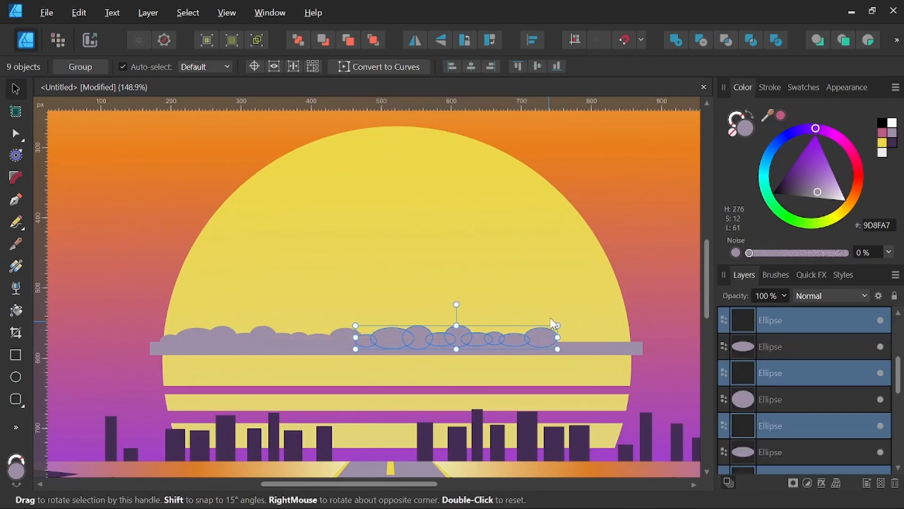
left_click(416, 39)
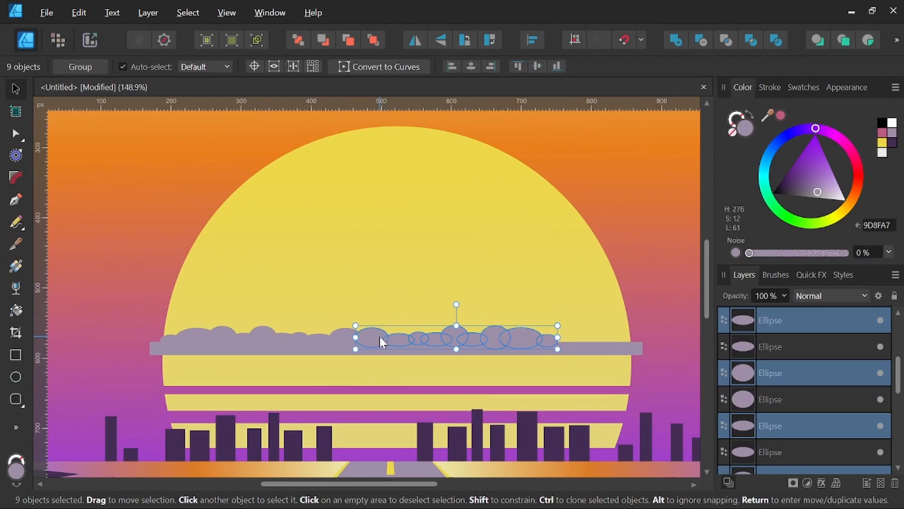
left_click_drag(380, 336, 402, 335)
left_click_drag(441, 337, 450, 338)
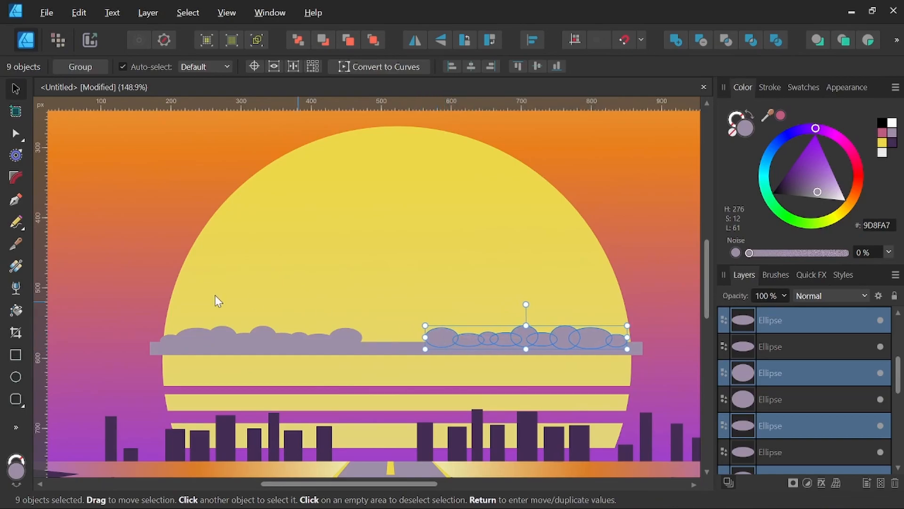
Draw four more overlapping ellipses to fill the gap in the middle of the cloud band.
left_click(16, 377)
scroll(293, 339, "up", 1)
left_click_drag(369, 332, 380, 350)
scroll(405, 341, "up", 2)
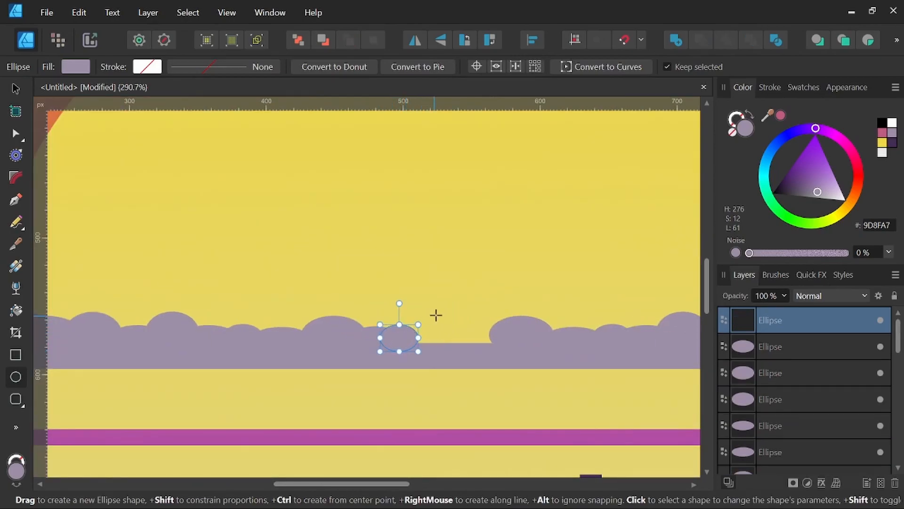
left_click_drag(443, 317, 400, 351)
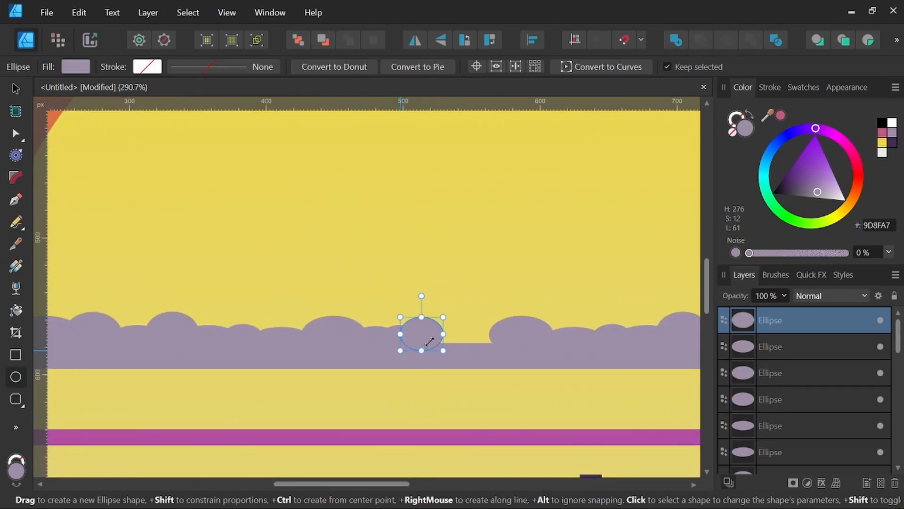
left_click_drag(492, 316, 430, 349)
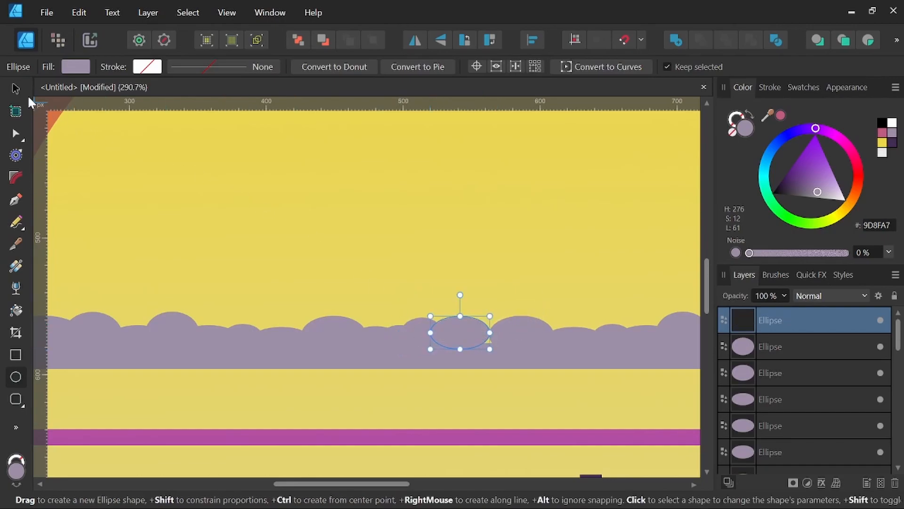
left_click(16, 89)
left_click_drag(479, 333, 485, 337)
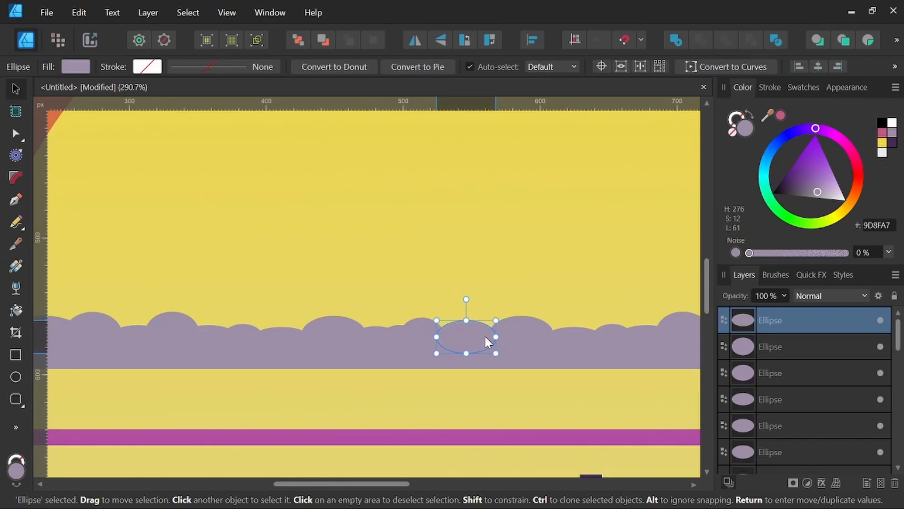
Merge all the cloud ellipses and the thin band rectangle into a single curve with the Add operation.
scroll(485, 336, "down", 4)
scroll(507, 278, "down", 2)
left_click_drag(462, 302, 442, 306)
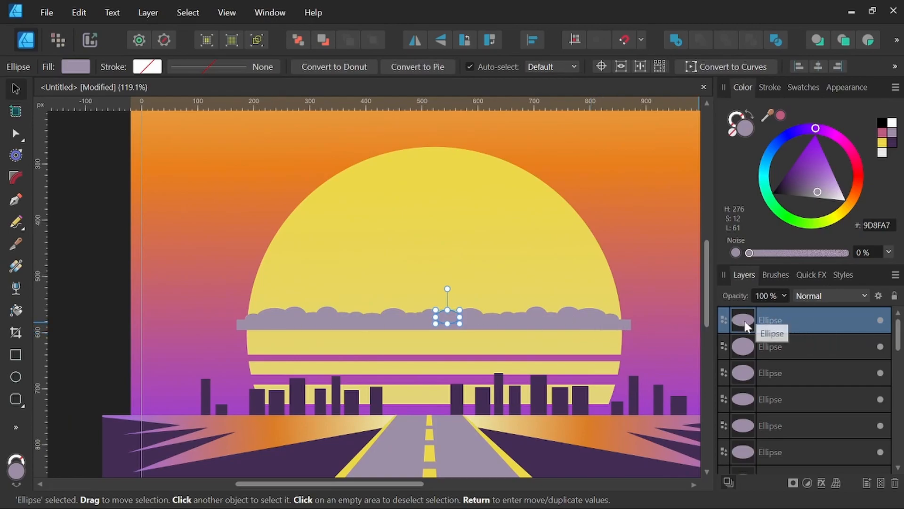
scroll(790, 324, "down", 10)
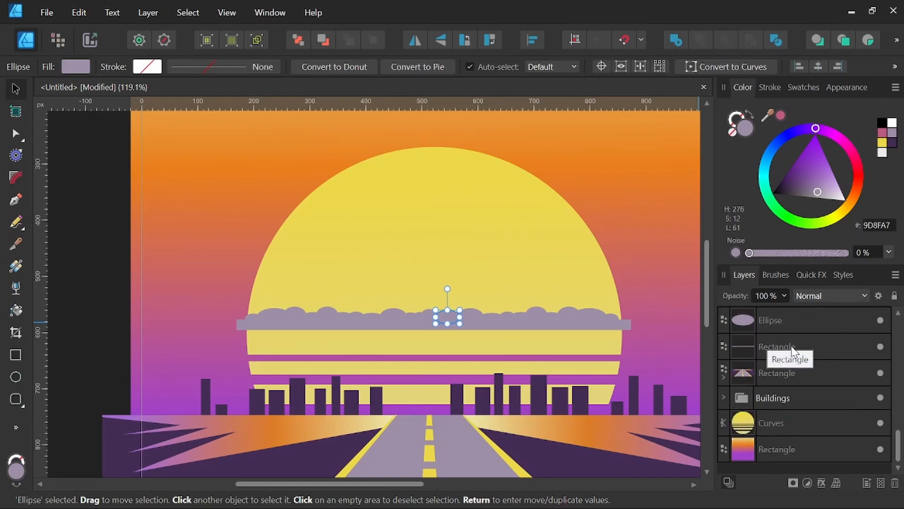
left_click(793, 351, "shift")
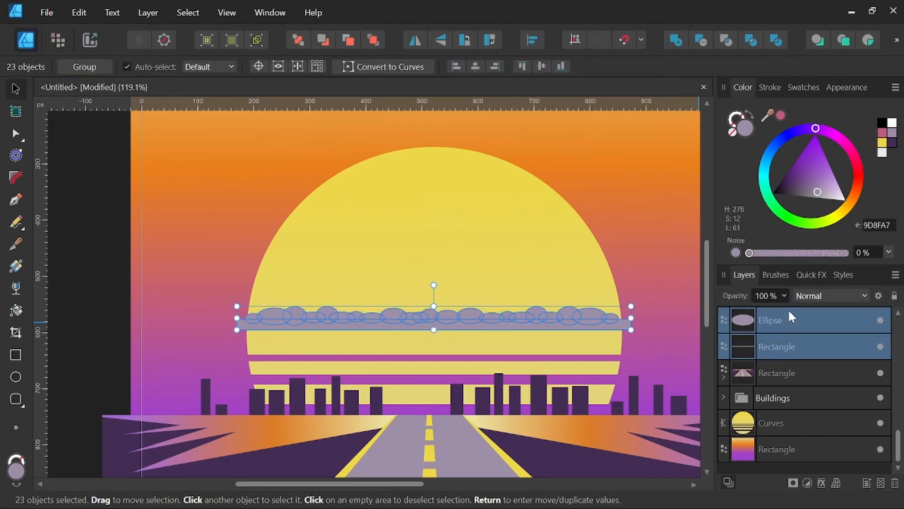
left_click(676, 41)
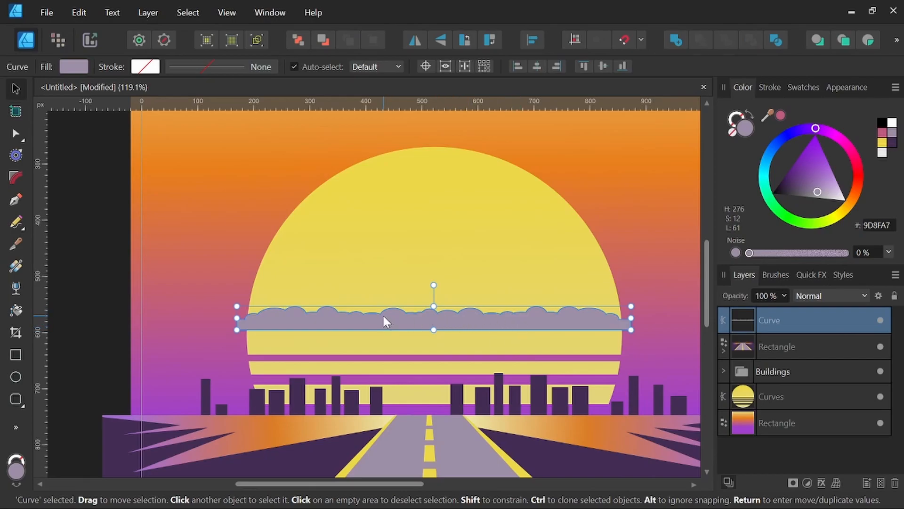
scroll(457, 247, "up", 3)
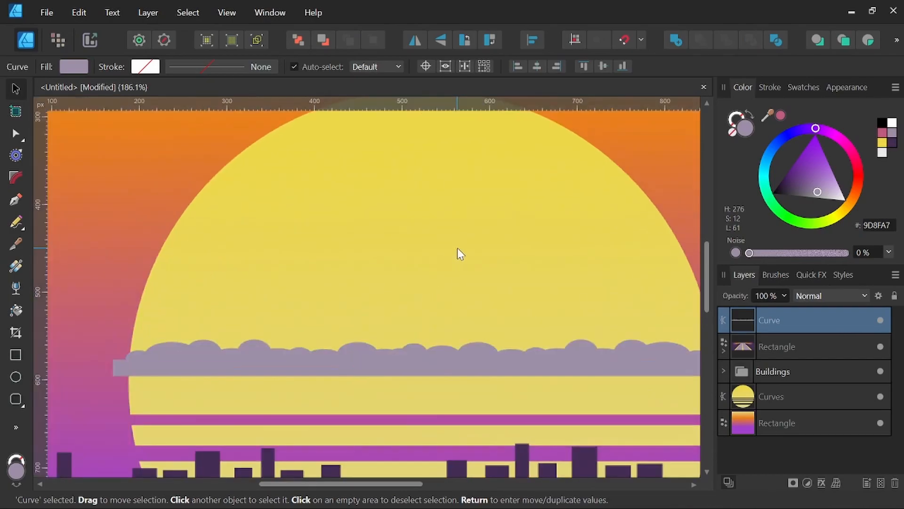
Draw four overlapping ellipses above the cloud band, forming a small cloud about 95 px wide on the sun.
left_click(15, 377)
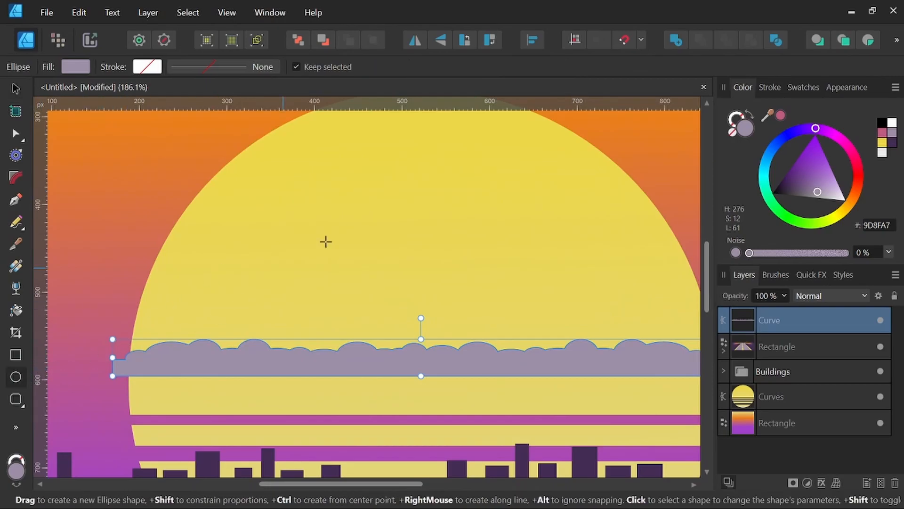
left_click_drag(411, 195, 454, 220)
scroll(456, 203, "up", 2)
left_click_drag(486, 194, 430, 237)
left_click_drag(505, 211, 450, 233)
left_click_drag(377, 213, 406, 232)
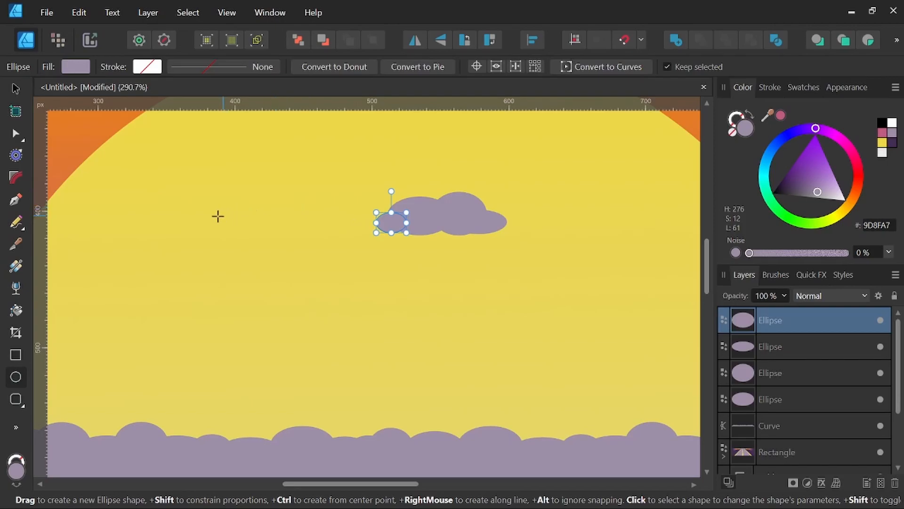
Draw a closed flat-bottomed shape with curved ends, about 110 px wide, across the small cloud's base and fill it with 9D8FA7.
left_click(15, 202)
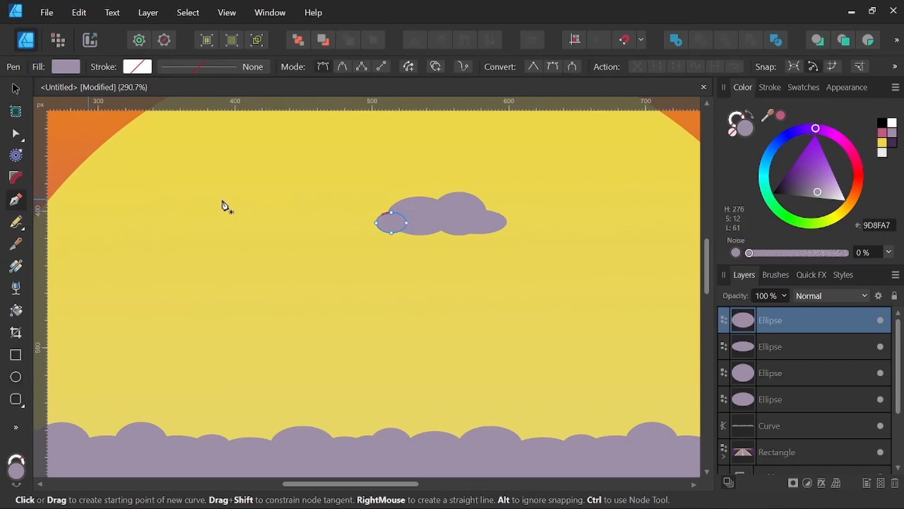
scroll(387, 225, "up", 4)
scroll(389, 227, "up", 1)
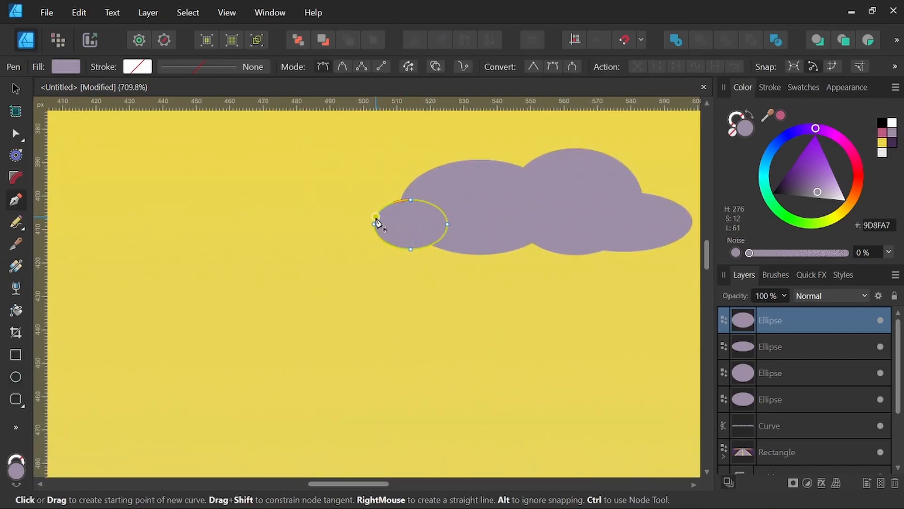
left_click(376, 219)
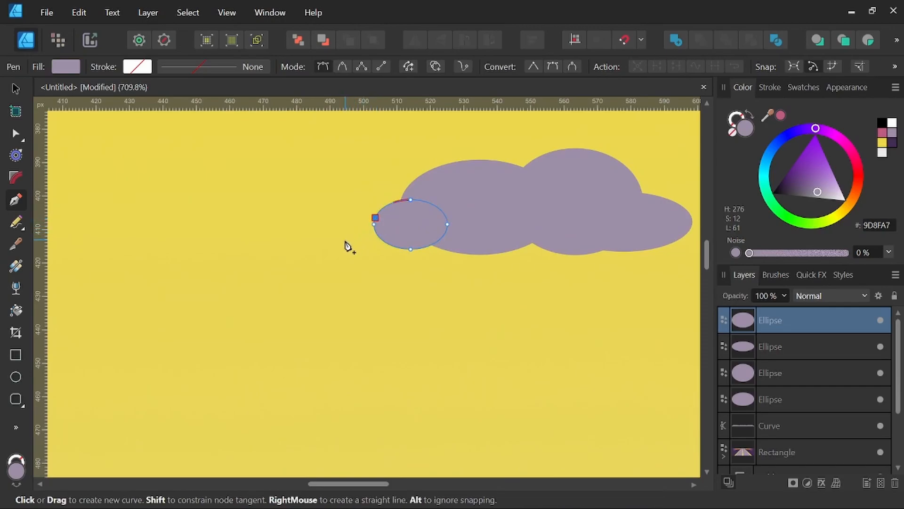
left_click_drag(346, 245, 331, 272)
left_click_drag(331, 272, 335, 267)
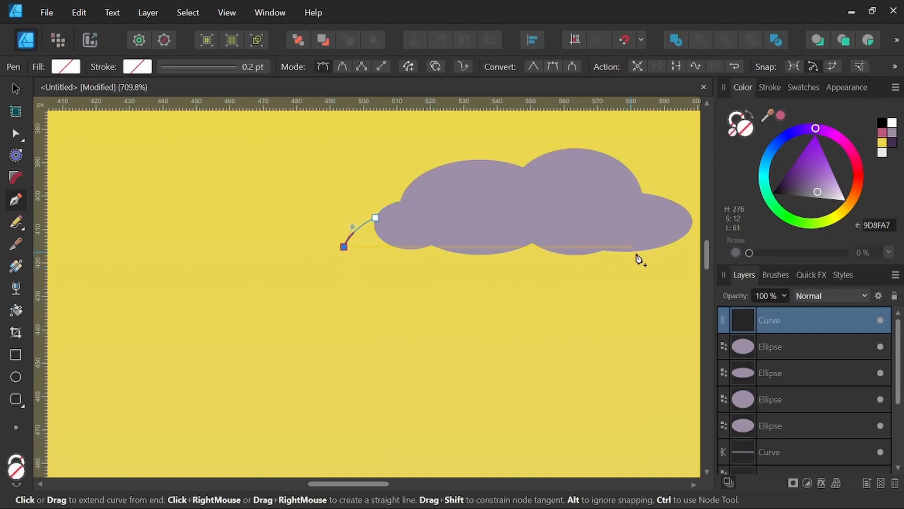
left_click_drag(683, 252, 580, 261)
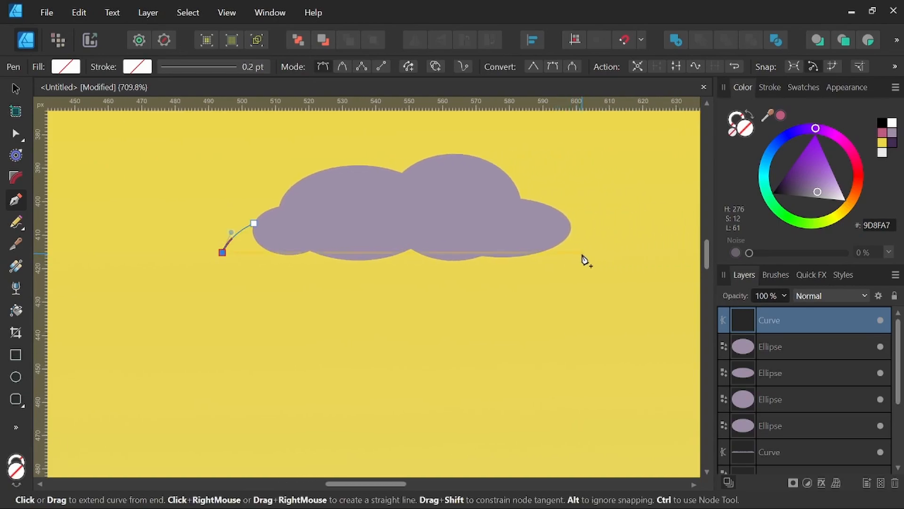
left_click(590, 253)
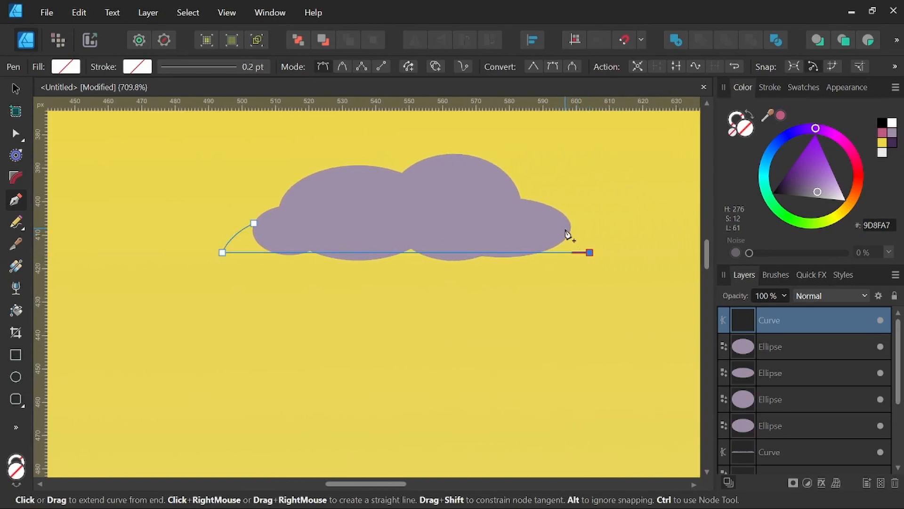
left_click_drag(565, 224, 538, 221)
left_click(565, 225)
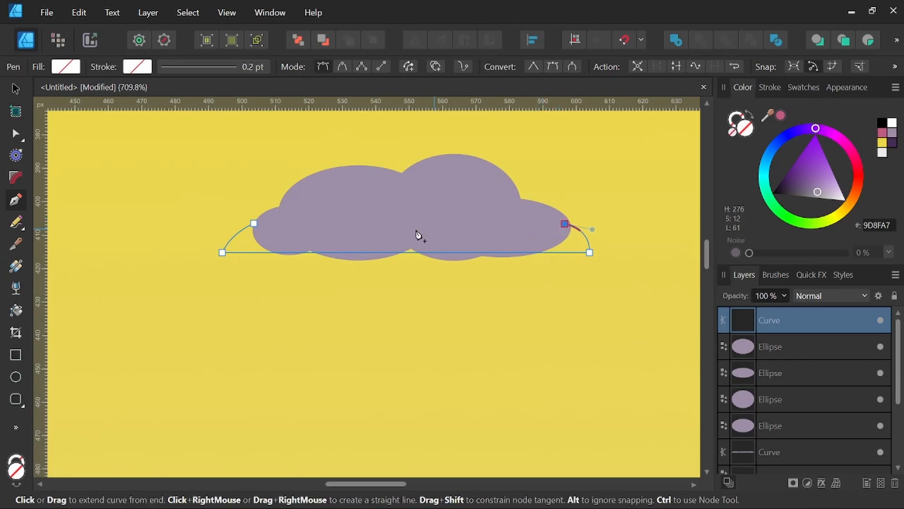
left_click(254, 225)
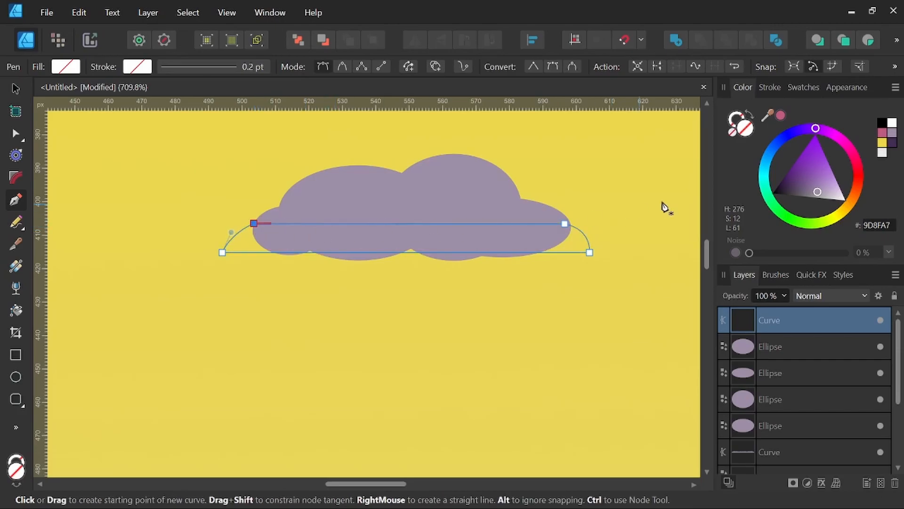
left_click(892, 136)
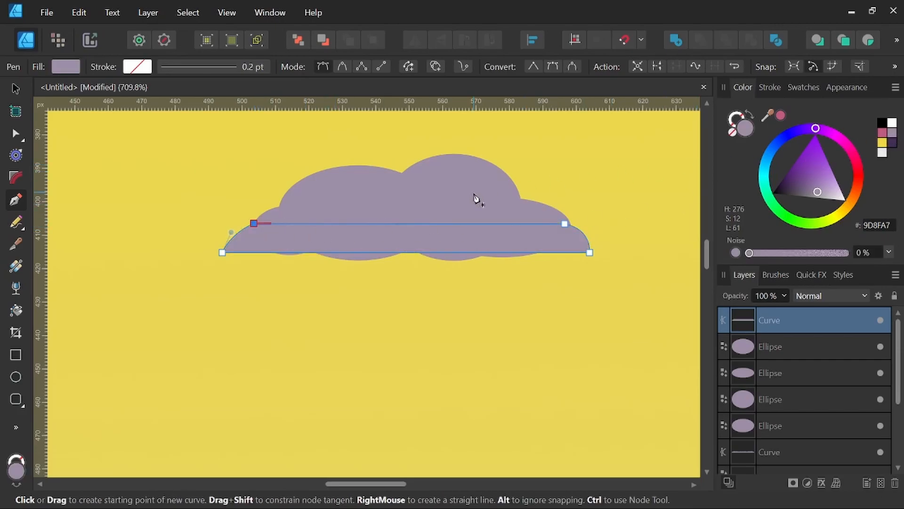
Lower the cloud's base shape to cover the ellipse bottoms, widen it to the right and pull its upper-right node inward.
left_click(16, 88)
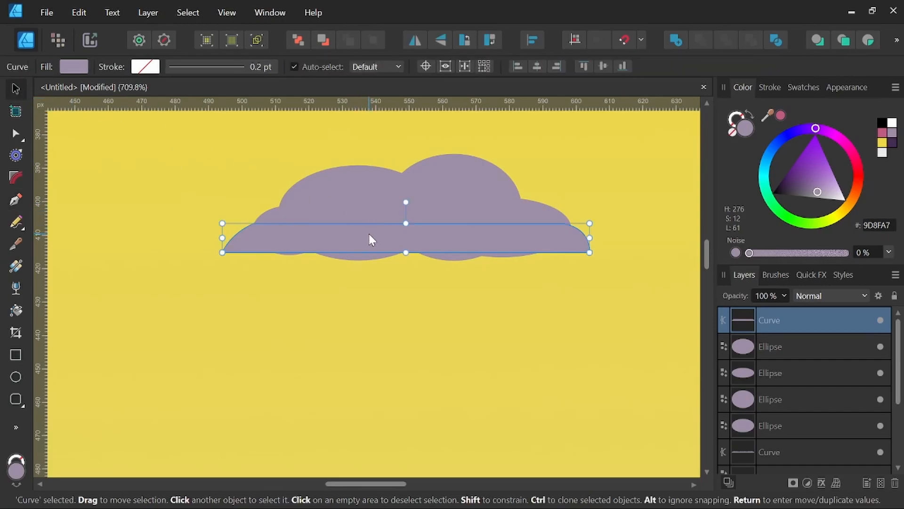
left_click_drag(369, 234, 367, 242)
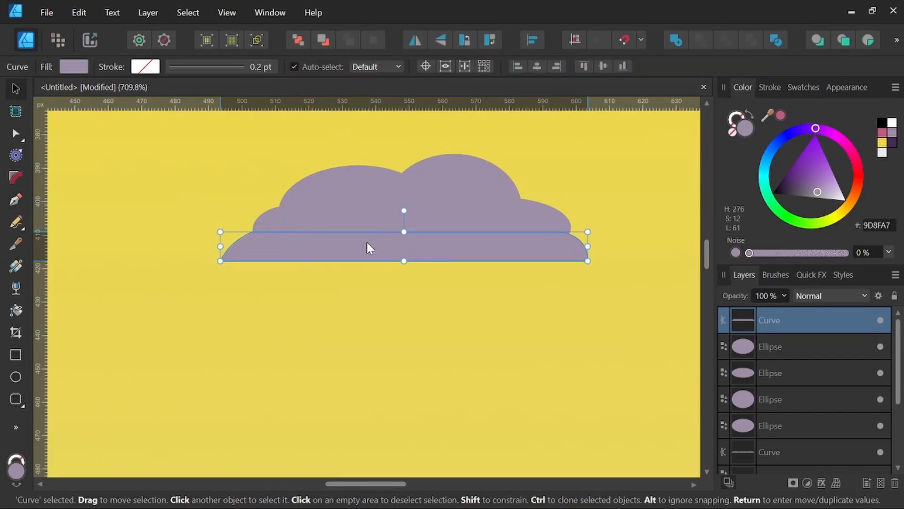
left_click_drag(588, 246, 610, 241)
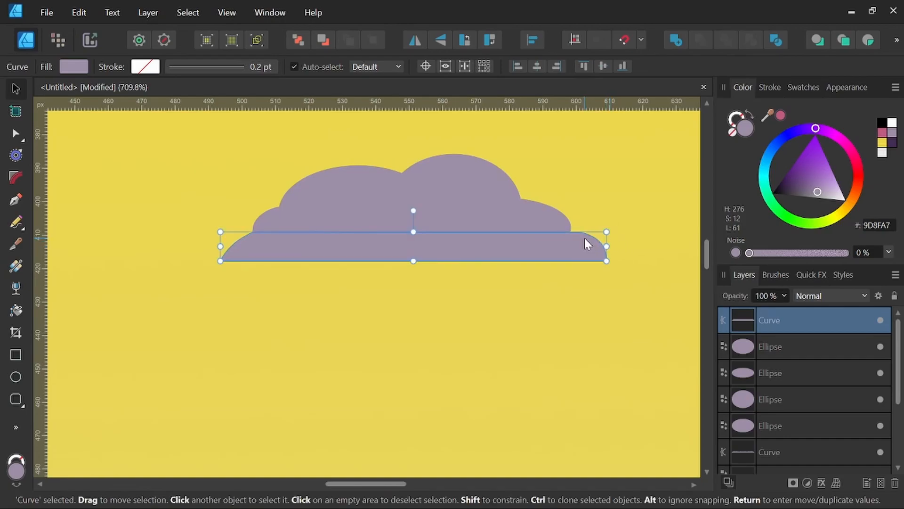
key("a")
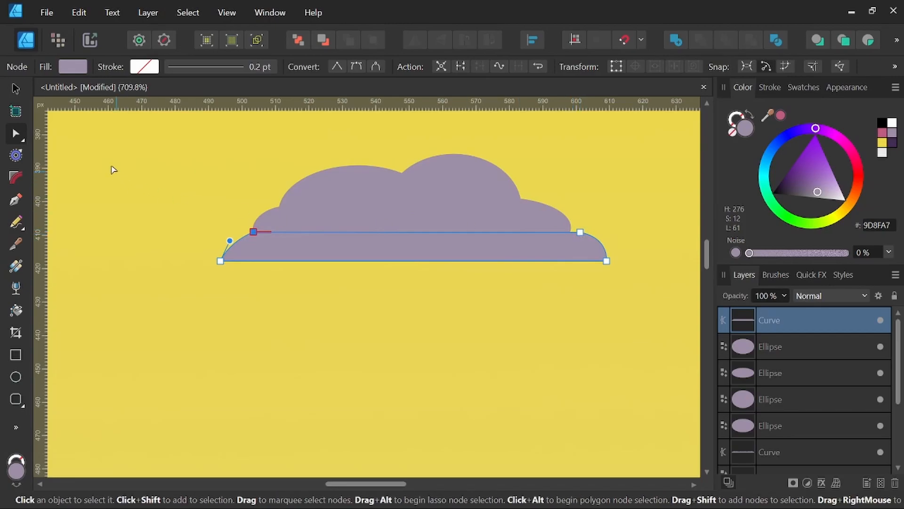
left_click(579, 232)
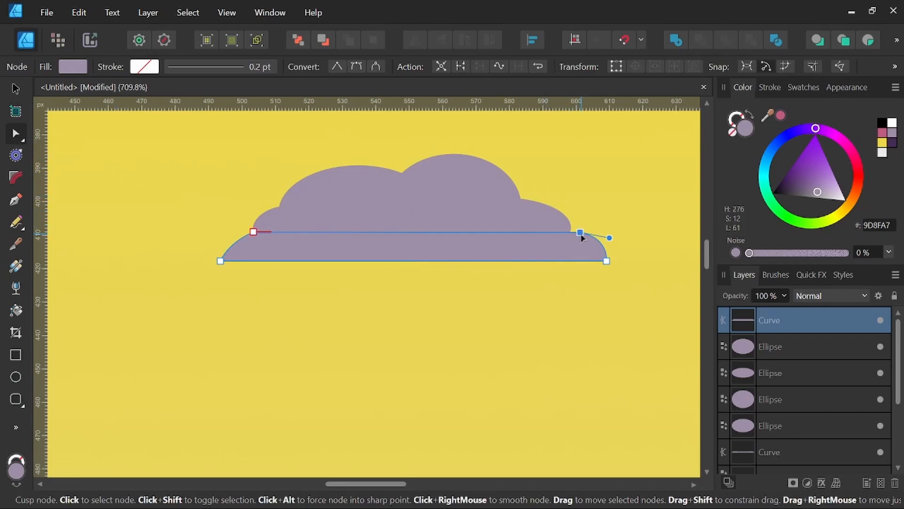
left_click_drag(577, 236, 563, 234)
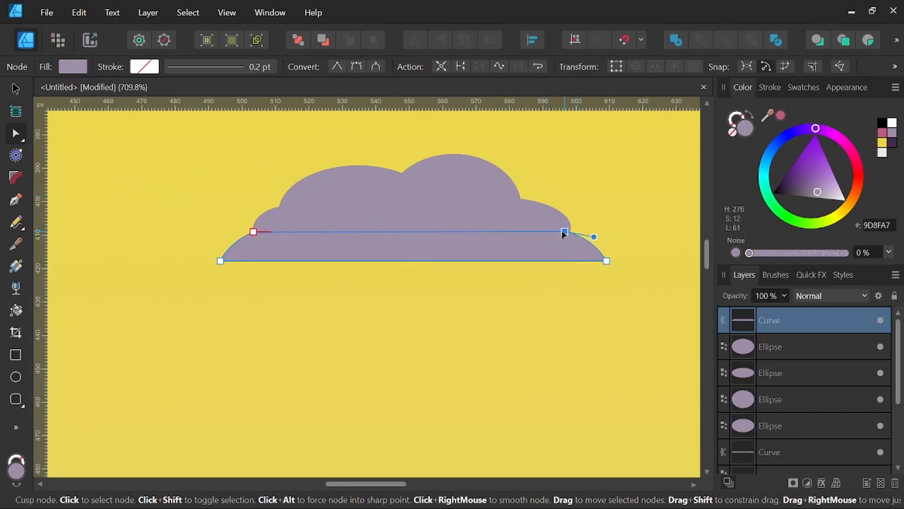
Merge the base shape and the four ellipses into a single cloud curve with the Add operation.
scroll(563, 234, "down", 6)
left_click_drag(612, 255, 535, 264)
scroll(555, 262, "down", 3)
scroll(504, 249, "up", 5)
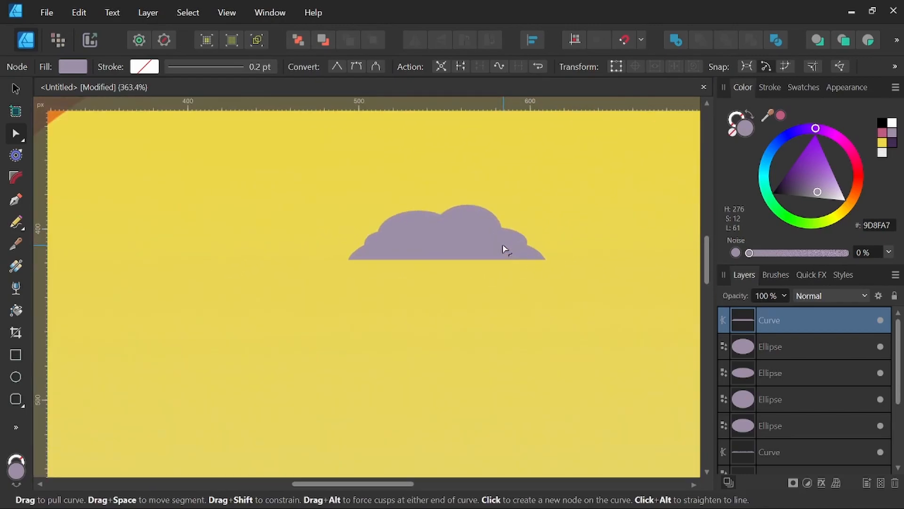
left_click(15, 91)
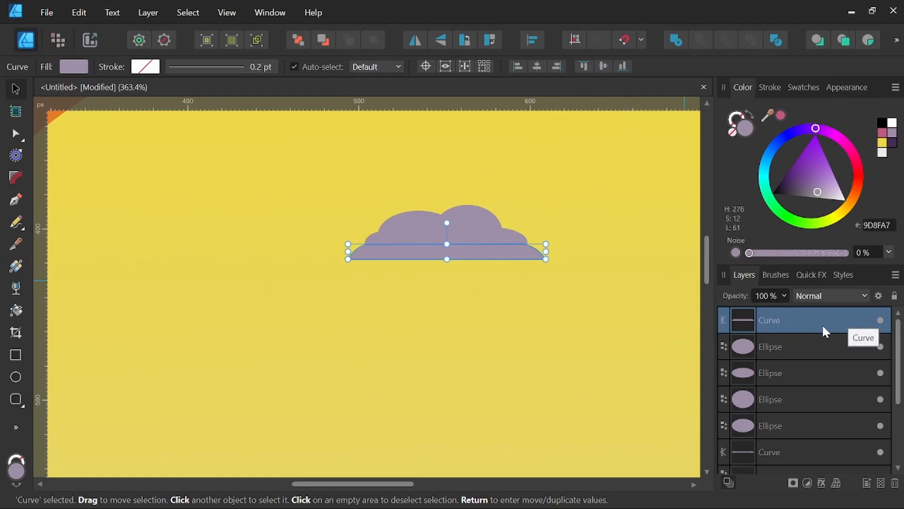
left_click(796, 426, "shift")
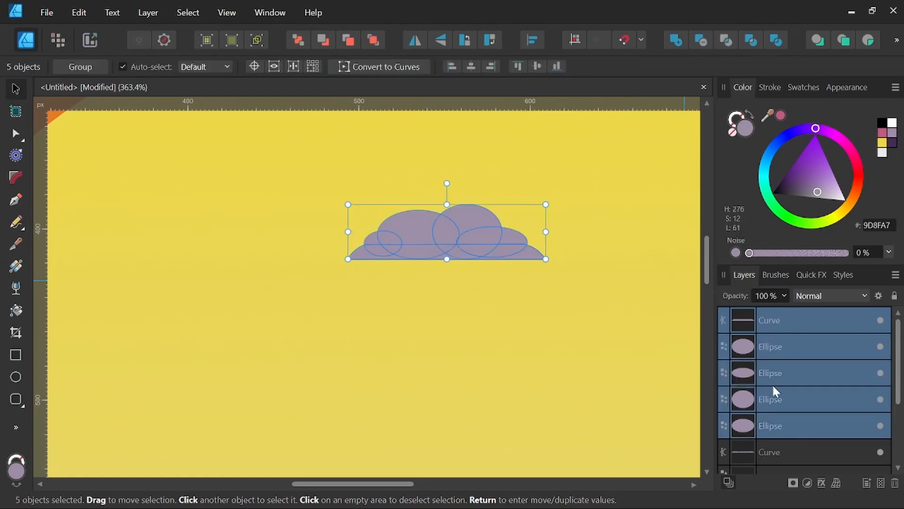
left_click(676, 41)
Enlarge the cloud and spread copies of varied sizes across the sun, flipping the left copy horizontally.
scroll(449, 226, "down", 5)
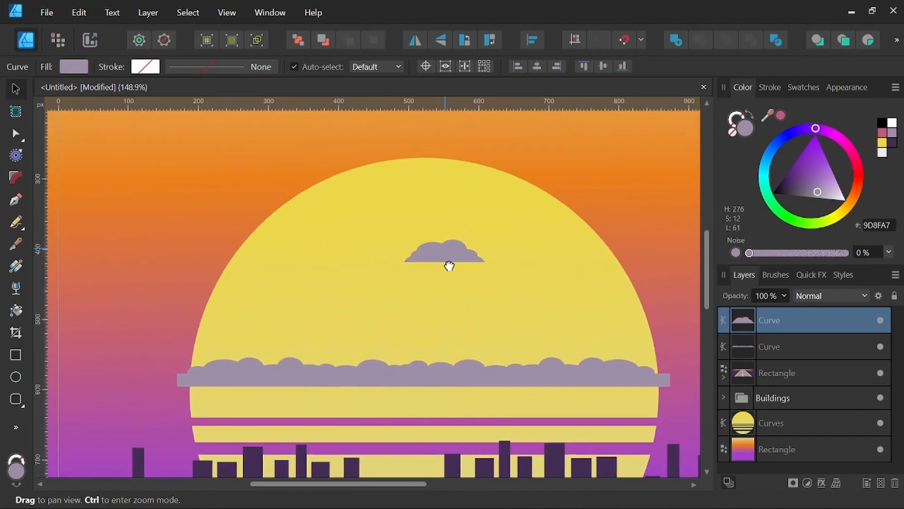
left_click_drag(451, 267, 439, 267)
left_click_drag(472, 238, 496, 230)
mouse_move(453, 259)
left_mouse_down()
mouse_move(619, 252)
mouse_move(571, 251)
mouse_move(497, 282)
mouse_move(394, 283)
mouse_move(386, 290)
left_mouse_up()
left_click(415, 39)
mouse_move(320, 277)
left_mouse_down()
mouse_move(334, 295)
mouse_move(360, 290)
mouse_move(276, 302)
mouse_move(243, 319)
mouse_move(177, 301)
left_mouse_up()
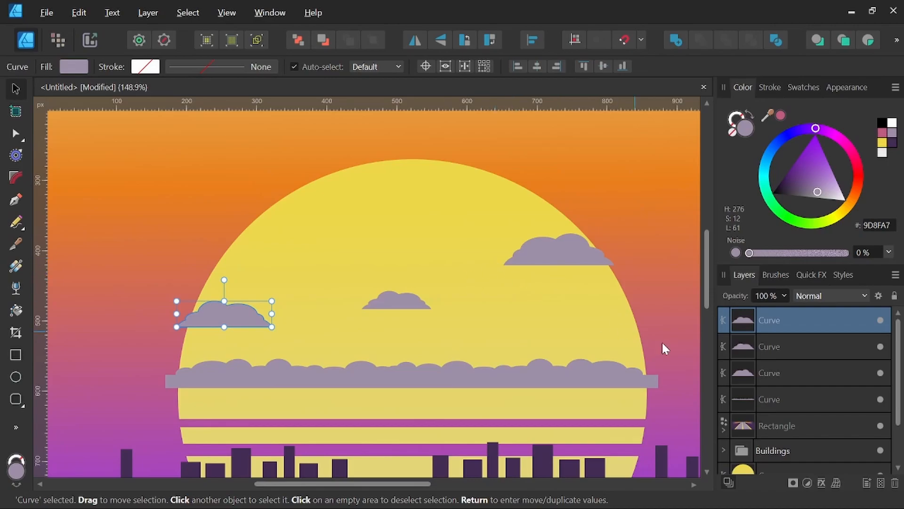
Subtract the three small clouds and the cloud band from the striped sun, and deselect the result.
scroll(480, 301, "down", 3)
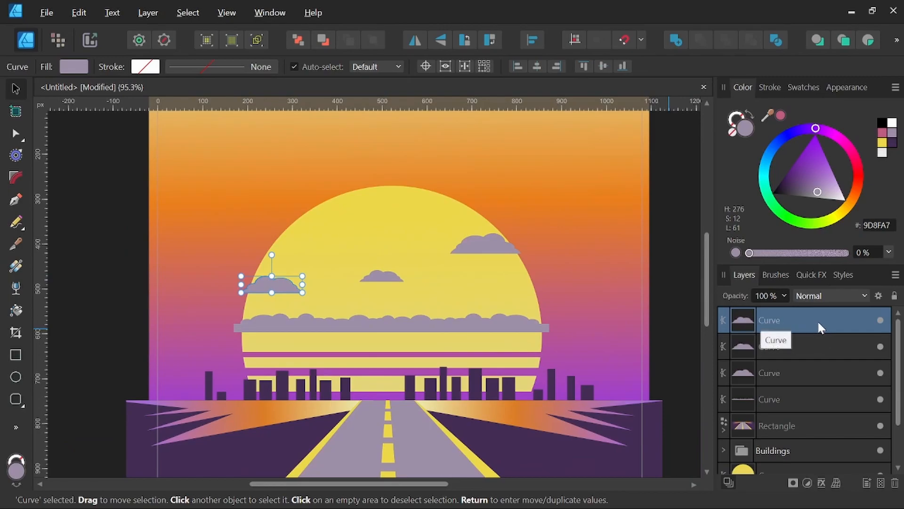
left_click(782, 400, "shift")
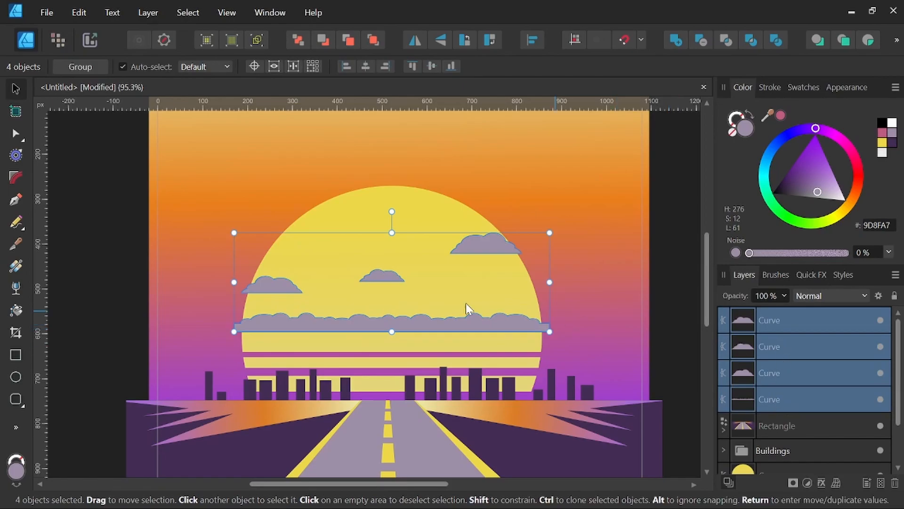
scroll(819, 365, "down", 2)
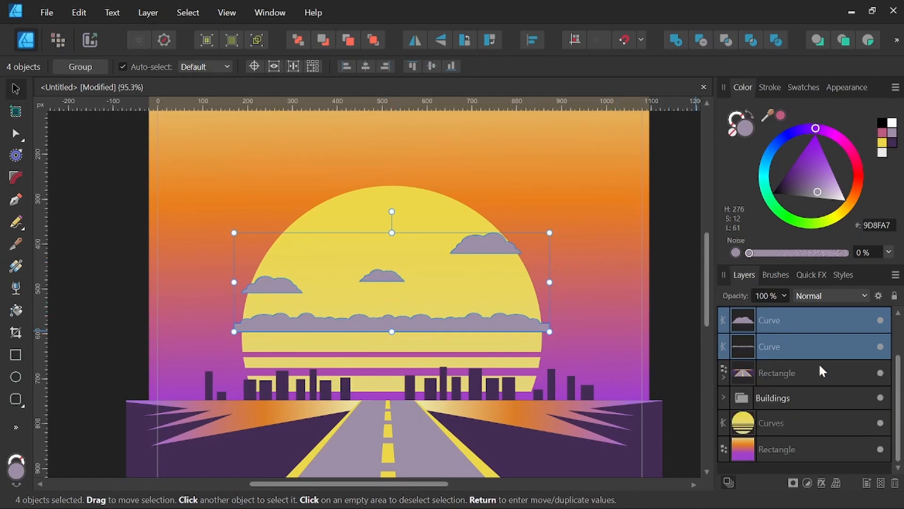
left_click(785, 418, "ctrl")
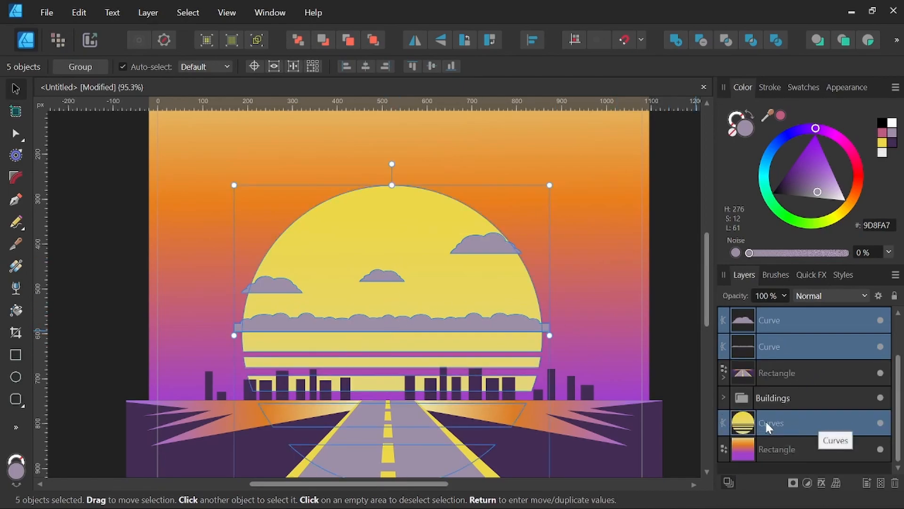
left_click(702, 40)
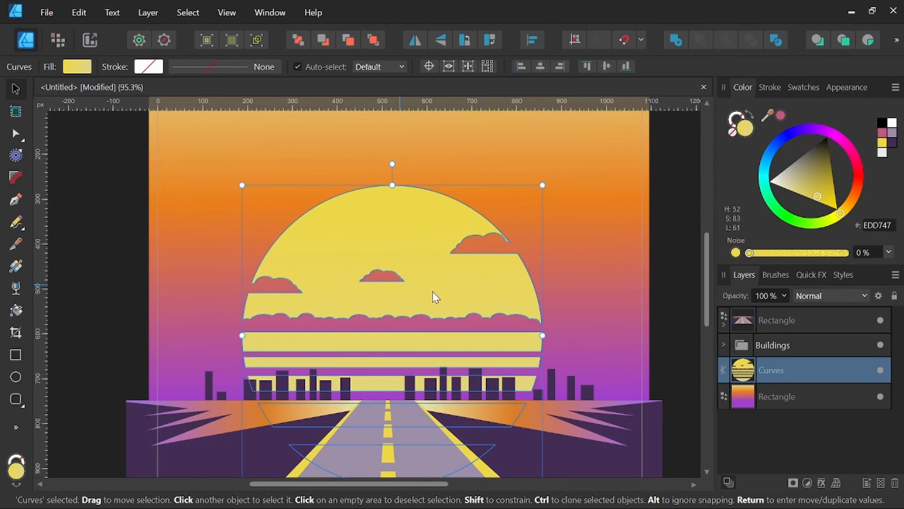
left_click(113, 227)
scroll(426, 283, "down", 1)
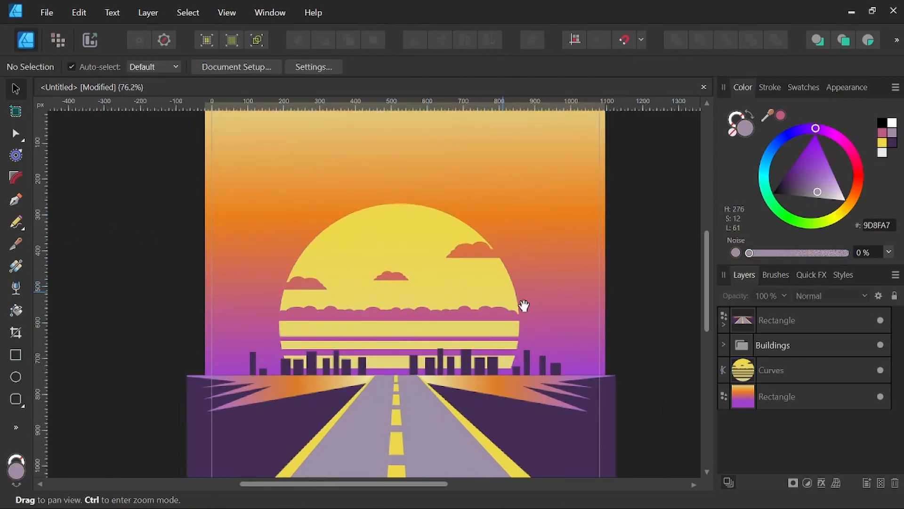
left_click_drag(523, 306, 525, 298)
scroll(526, 302, "down", 1)
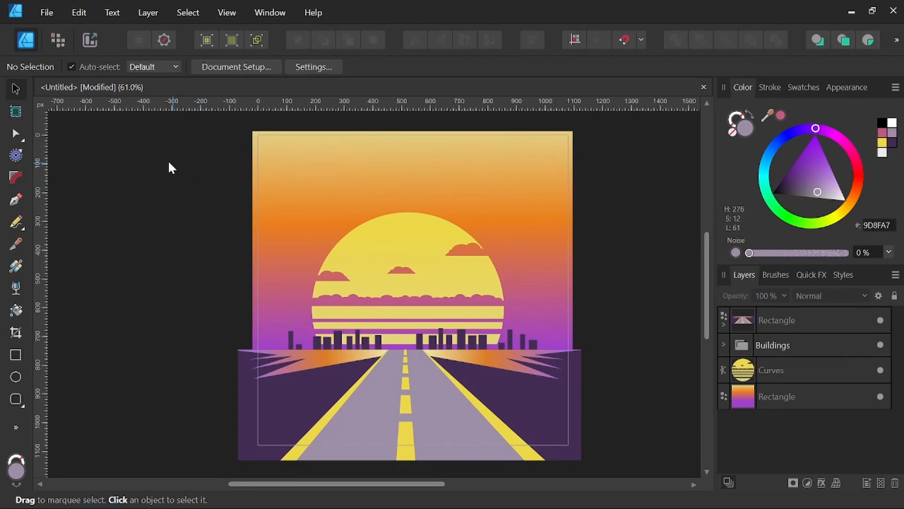
Create a new document from the Social Media Square Post preset, 1080 x 1080 px.
left_click(50, 13)
left_click(55, 41)
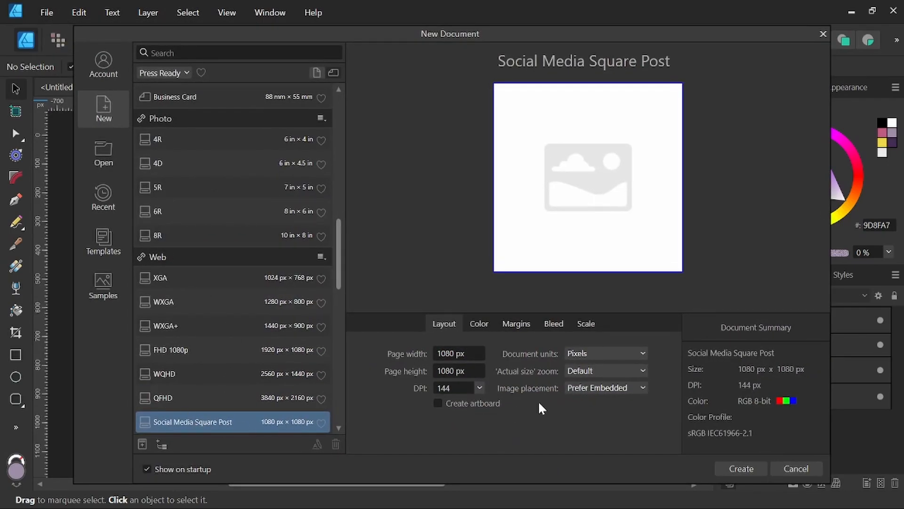
left_click(736, 467)
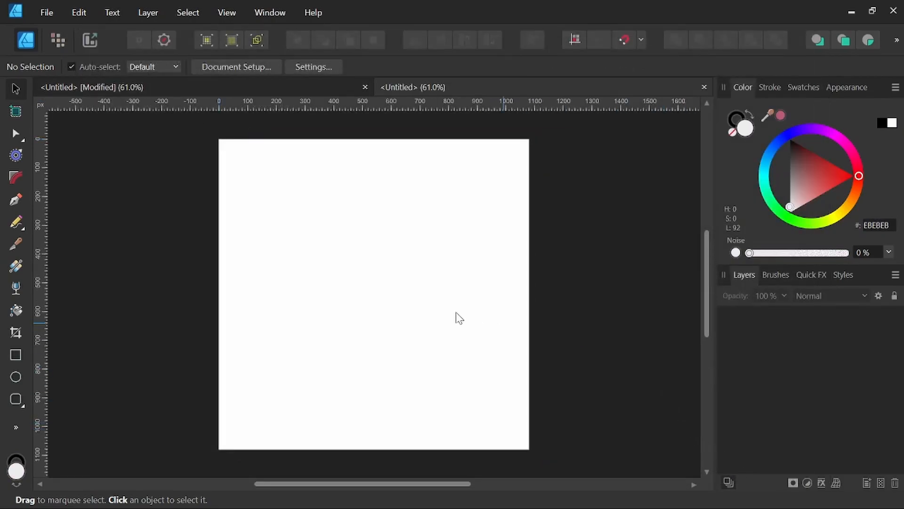
Draw an open curve about 500 px tall with the Pen tool, rising from the page's lower left and bending right.
left_click(15, 202)
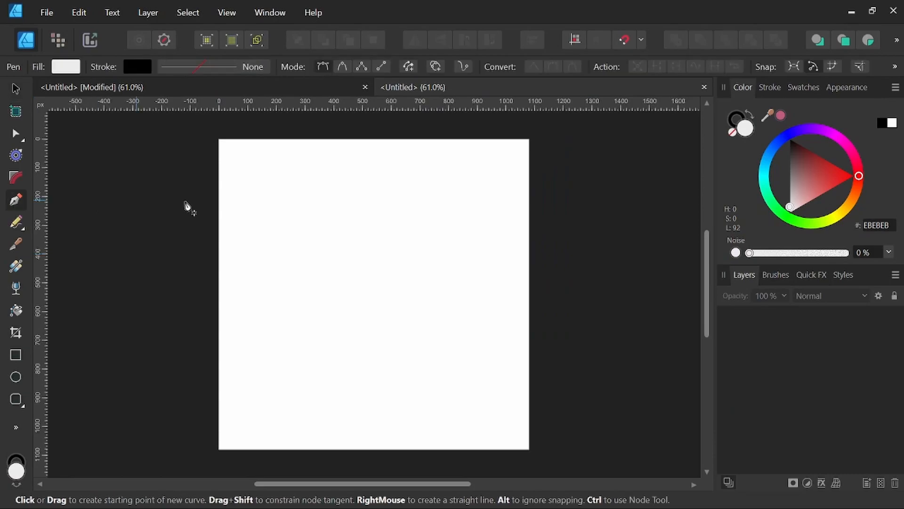
left_click(272, 379)
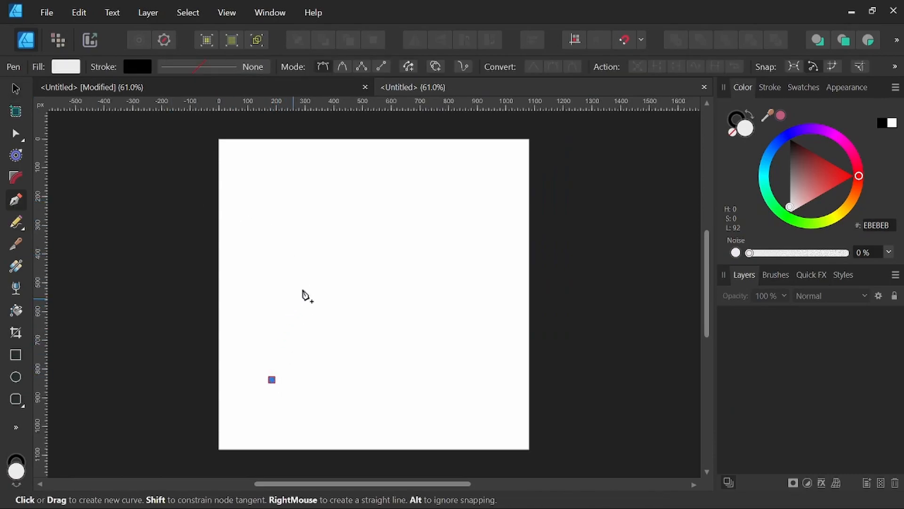
left_click_drag(329, 247, 386, 202)
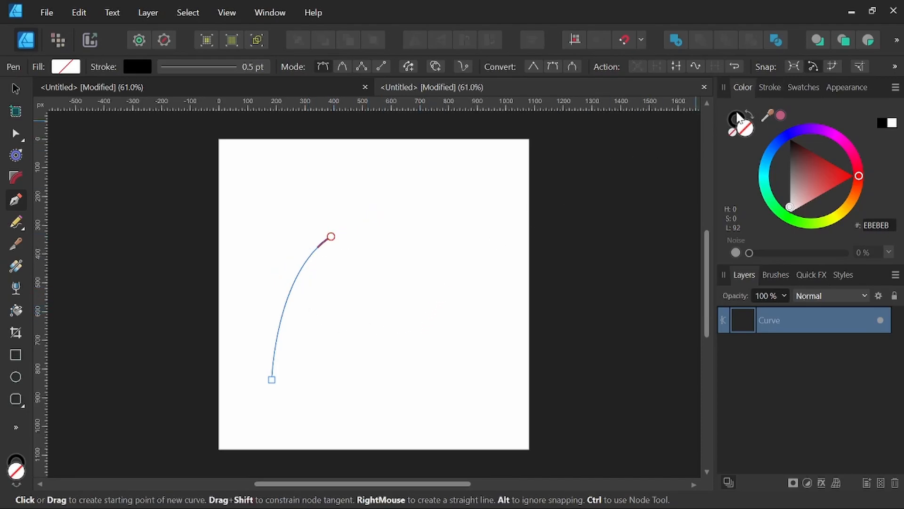
Set the curve's stroke width to 16 pt and give it square caps.
left_click(737, 119)
left_click(770, 88)
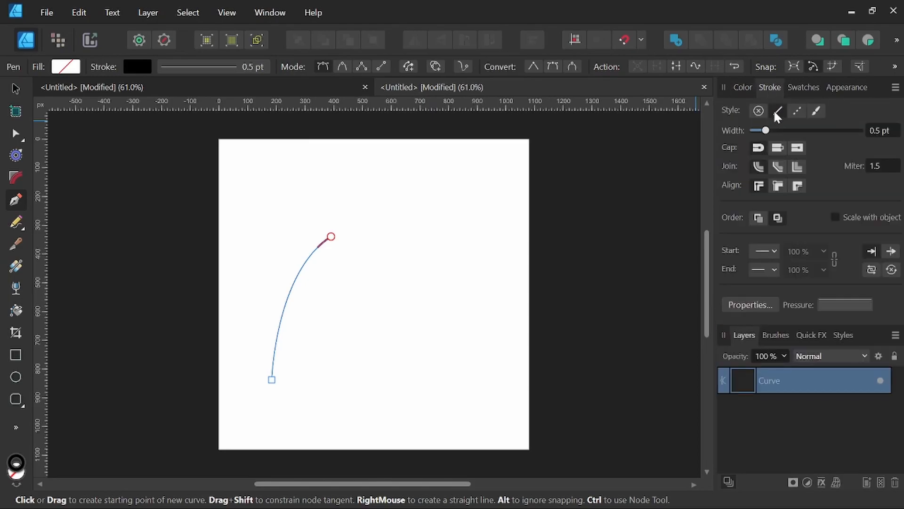
left_click_drag(766, 132, 809, 132)
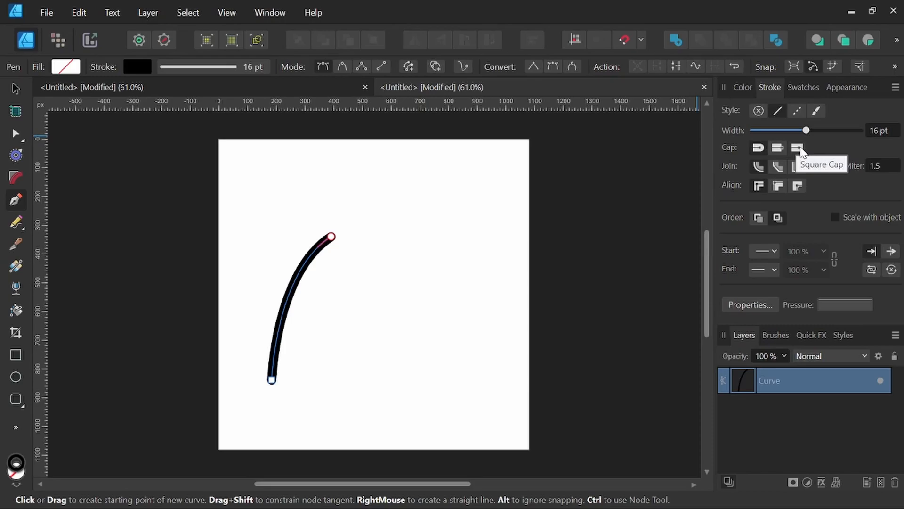
left_click(801, 149)
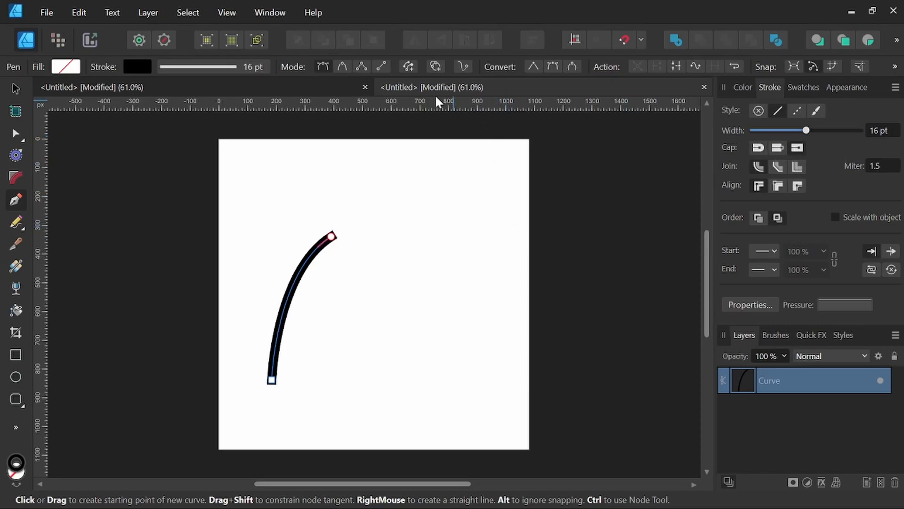
Expand the stroke of the thick curve into a filled outline shape.
left_click(195, 15)
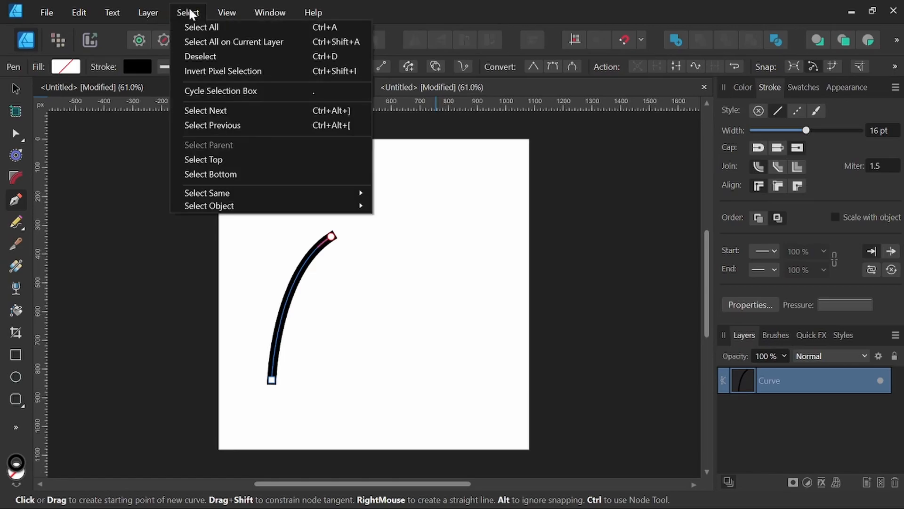
mouse_move(153, 12)
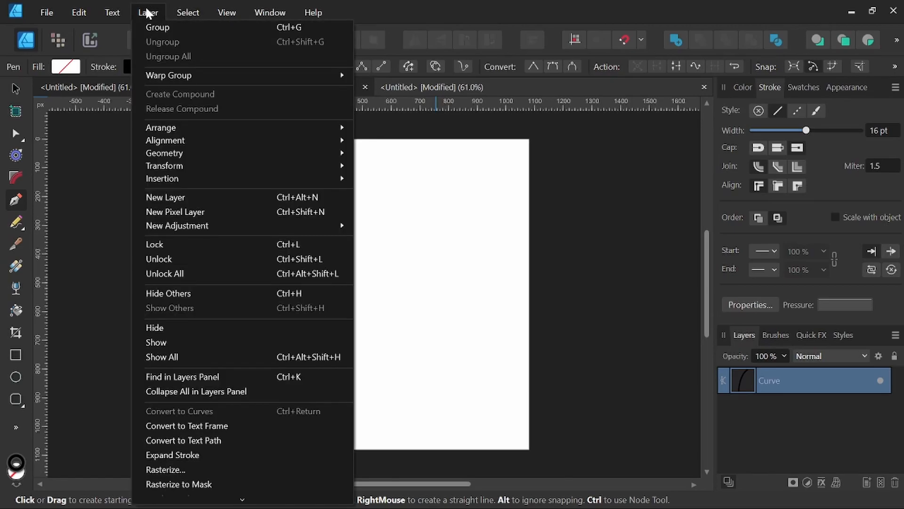
left_click(187, 455)
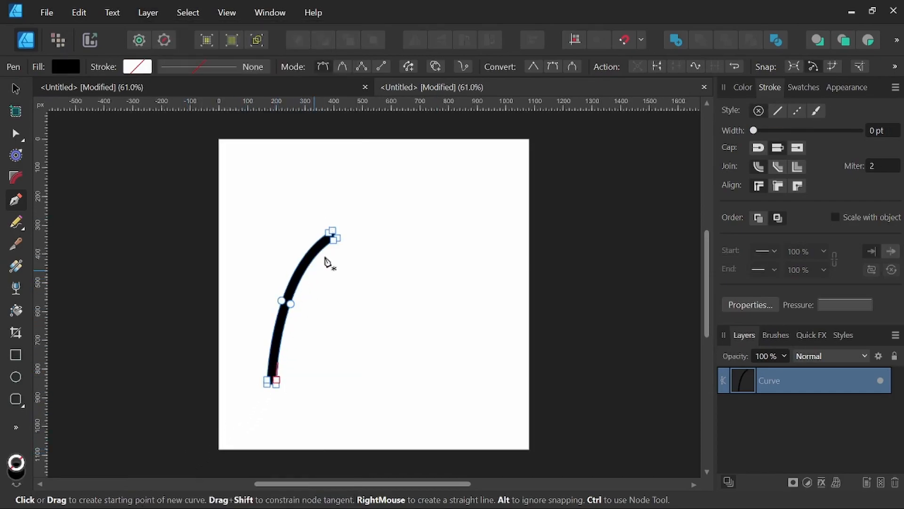
left_click(743, 88)
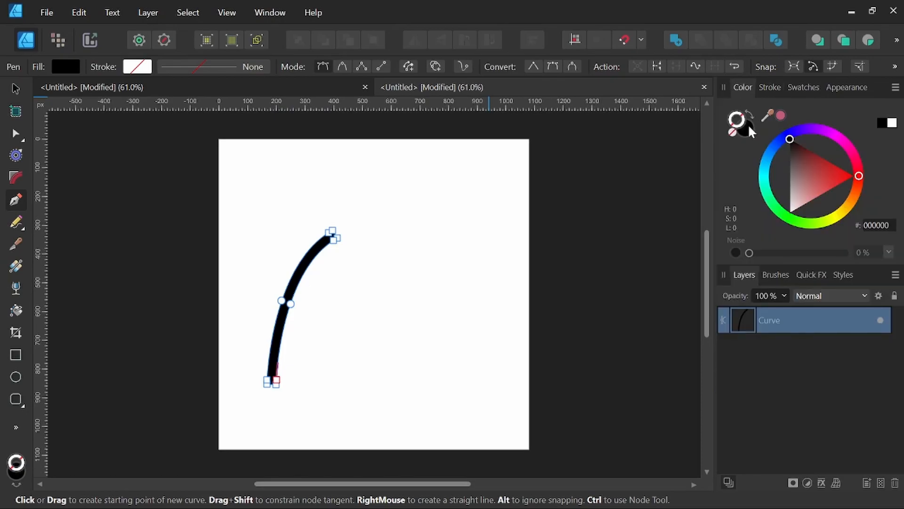
Move the expanded trunk shape to about the centre of the page.
left_click(16, 89)
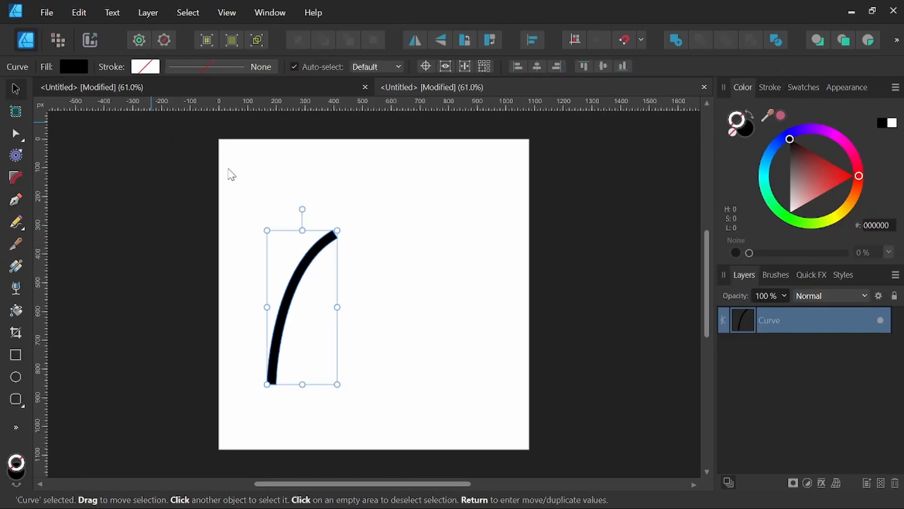
left_click_drag(304, 259, 395, 283)
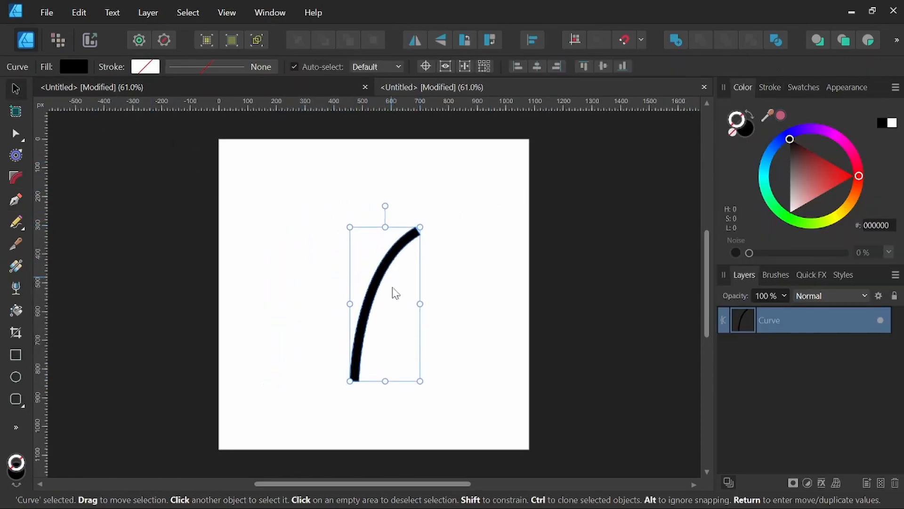
scroll(385, 329, "up", 1)
scroll(363, 374, "up", 1)
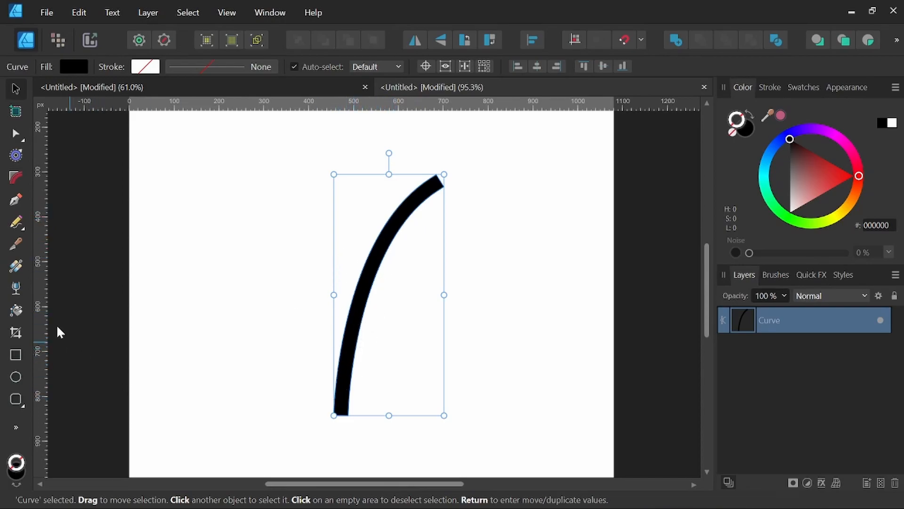
Draw a short diagonal segment with the Pen tool across the outer edge of the curved black trunk near its base.
left_click(15, 201)
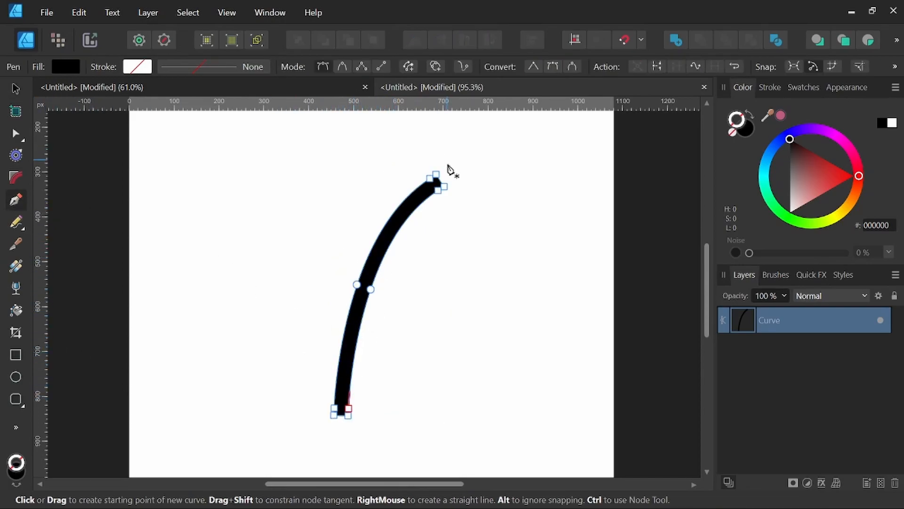
scroll(341, 381, "up", 5)
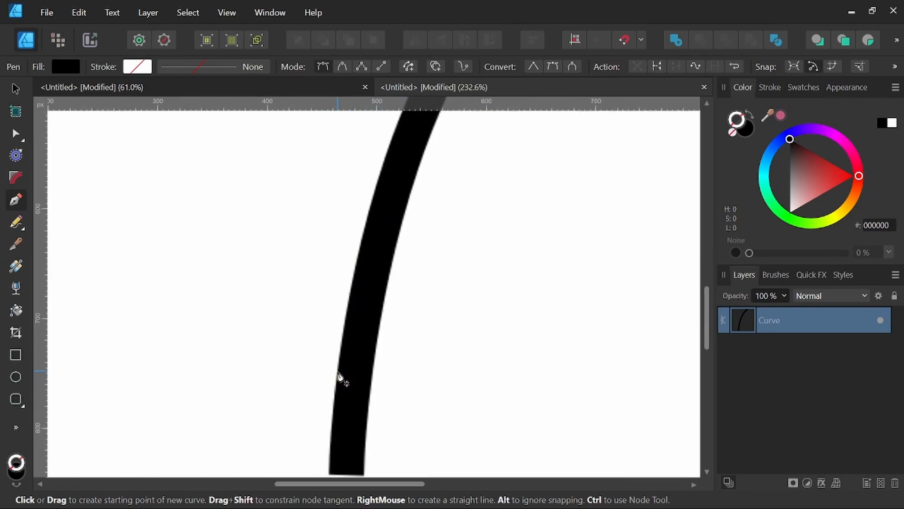
left_click_drag(342, 387, 358, 344)
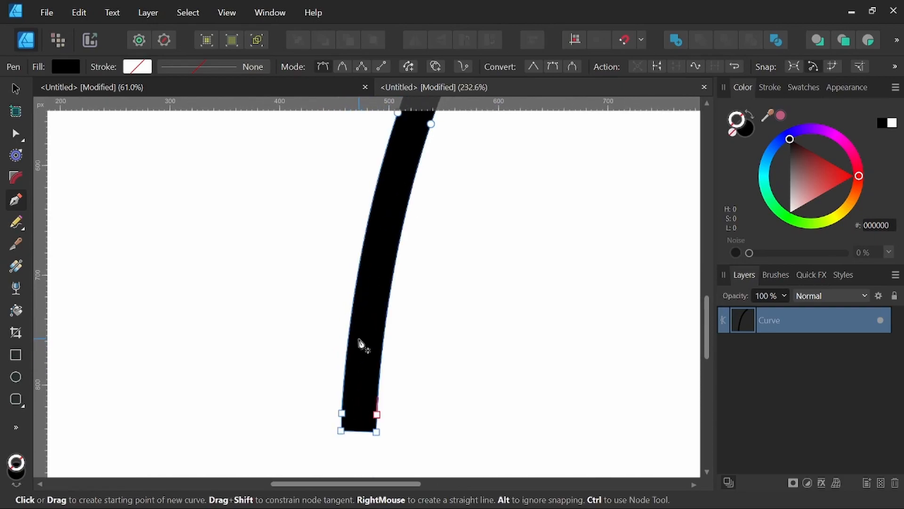
left_click(357, 338)
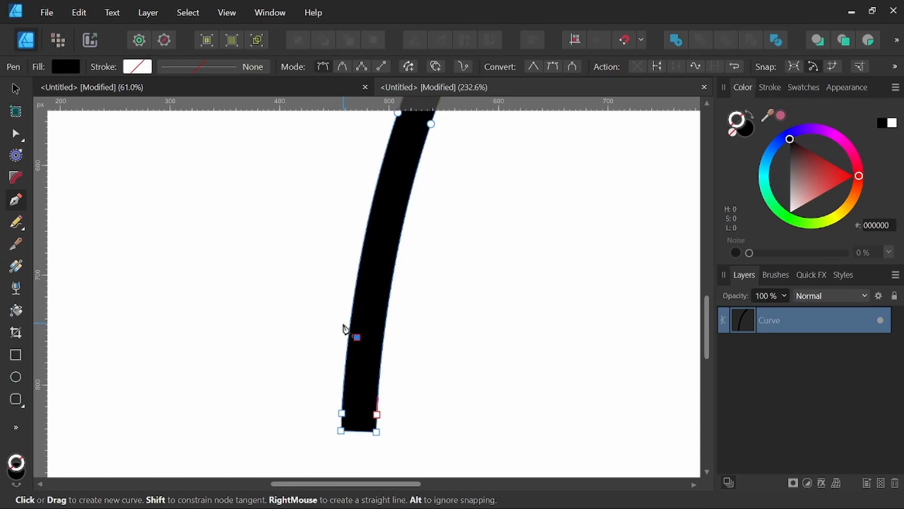
scroll(345, 330, "up", 1)
left_click(343, 323)
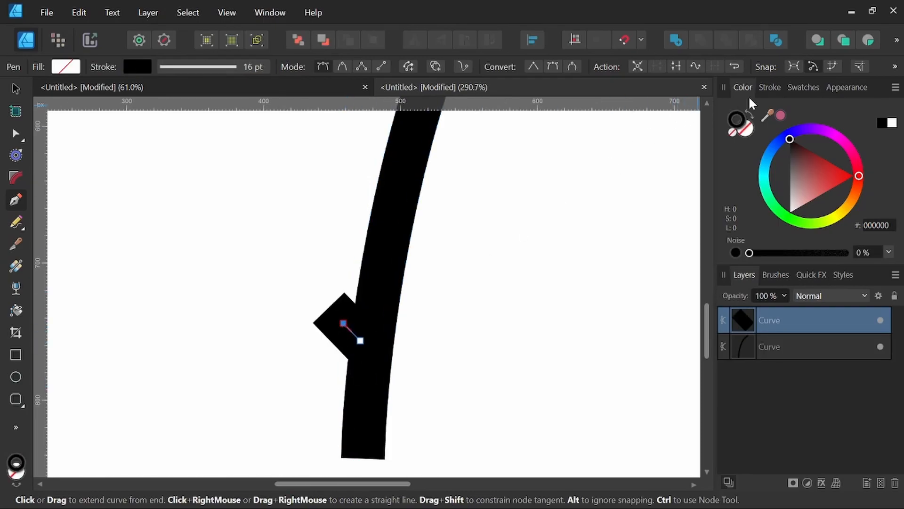
Reduce the segment's stroke width to 1 pt and give it a round cap.
left_click(770, 88)
left_click_drag(808, 131, 778, 132)
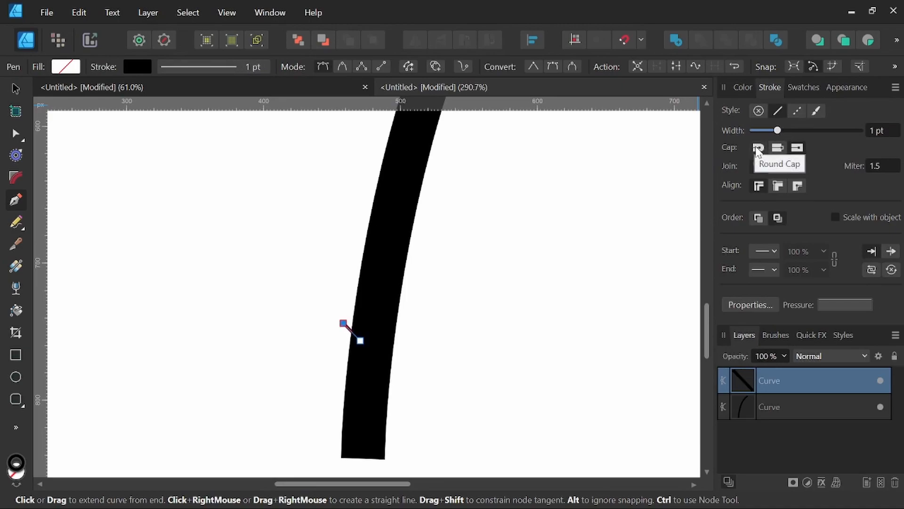
left_click(757, 148)
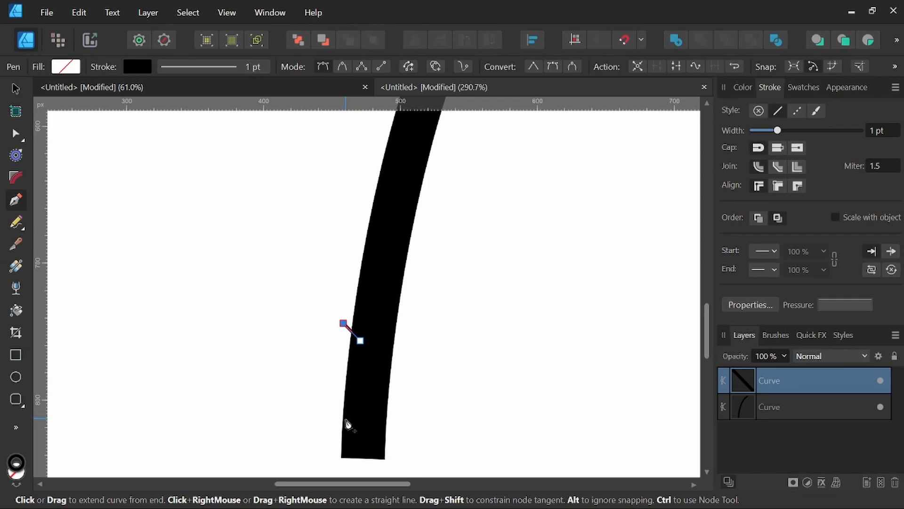
Close the path into a narrow downward-pointing wedge and swap its stroke and fill so it is solid black.
left_click_drag(346, 418, 351, 432)
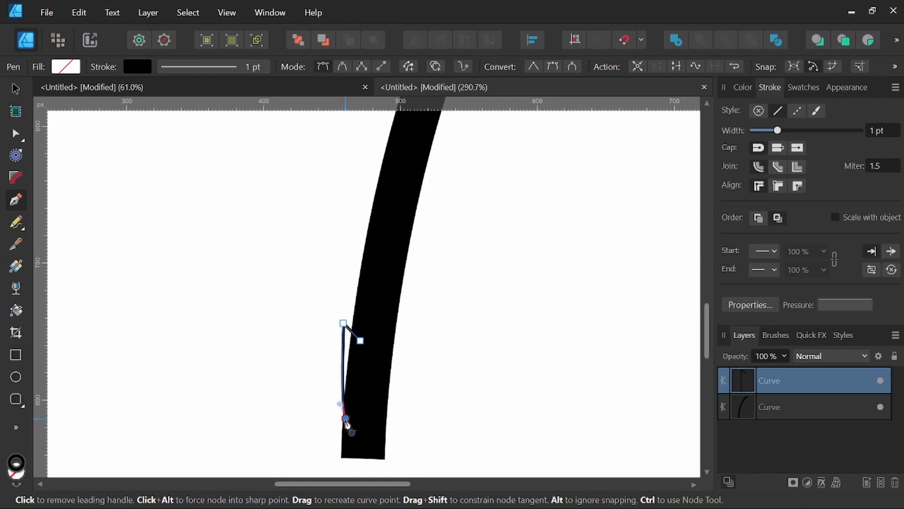
left_click(360, 341)
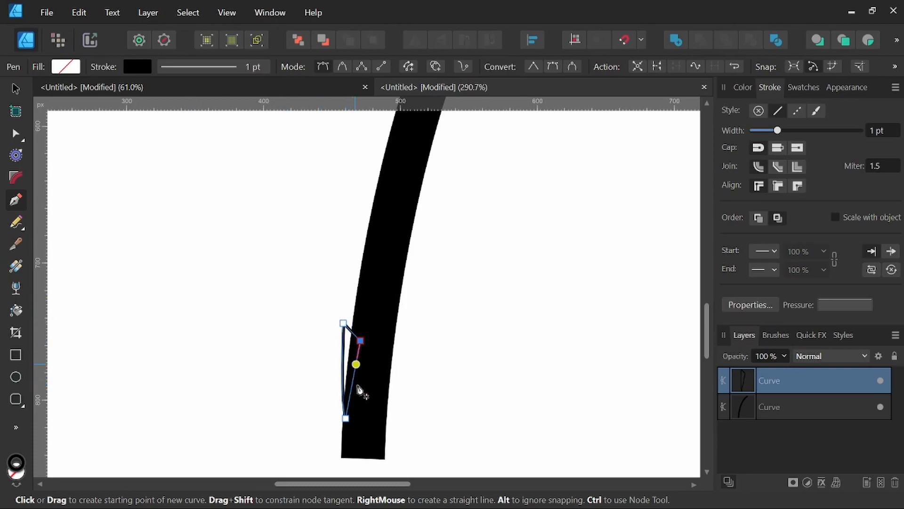
left_click(744, 88)
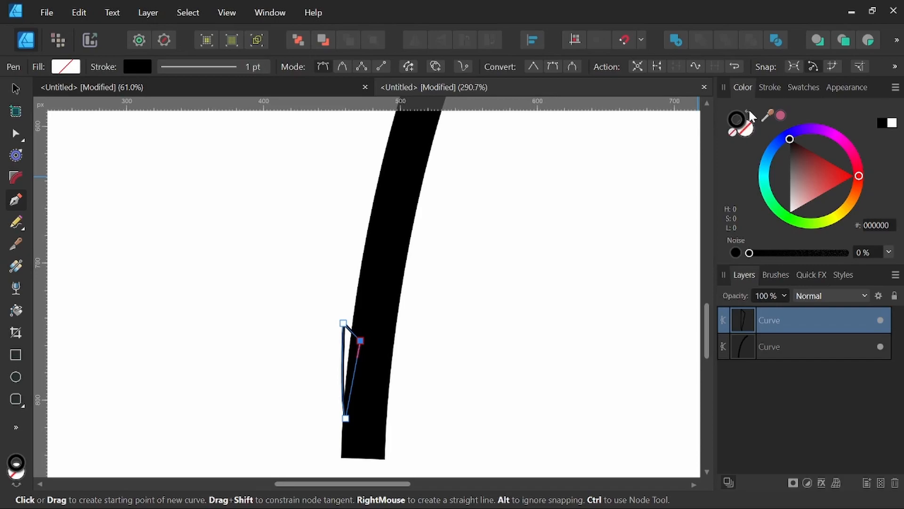
left_click(750, 115)
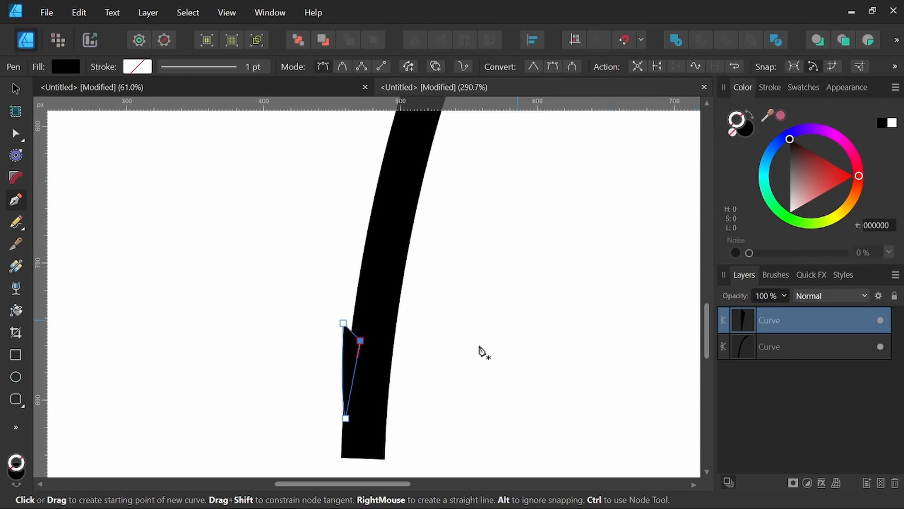
Place a duplicate of the wedge on the opposite edge of the trunk at about the same height.
left_click(19, 85)
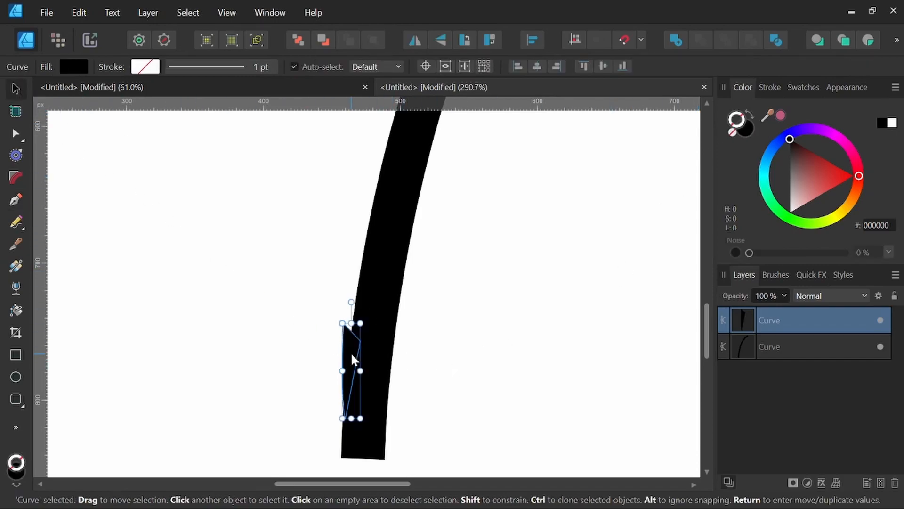
mouse_move(354, 356)
left_mouse_down()
mouse_move(363, 344)
mouse_move(391, 337)
left_mouse_up()
key("space")
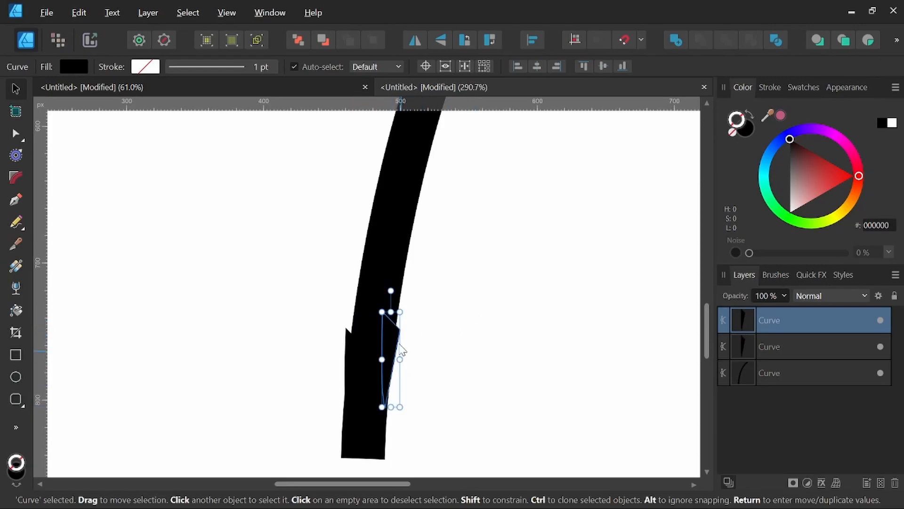
Select both wedges and stack two more copies of the pair further up the trunk.
left_click(348, 341, "shift")
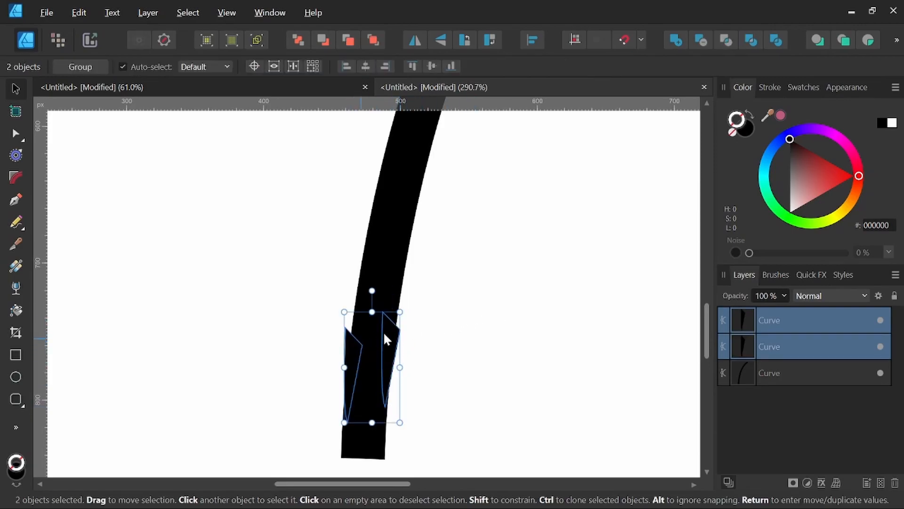
left_click_drag(387, 331, 398, 257)
key("ctrl+j")
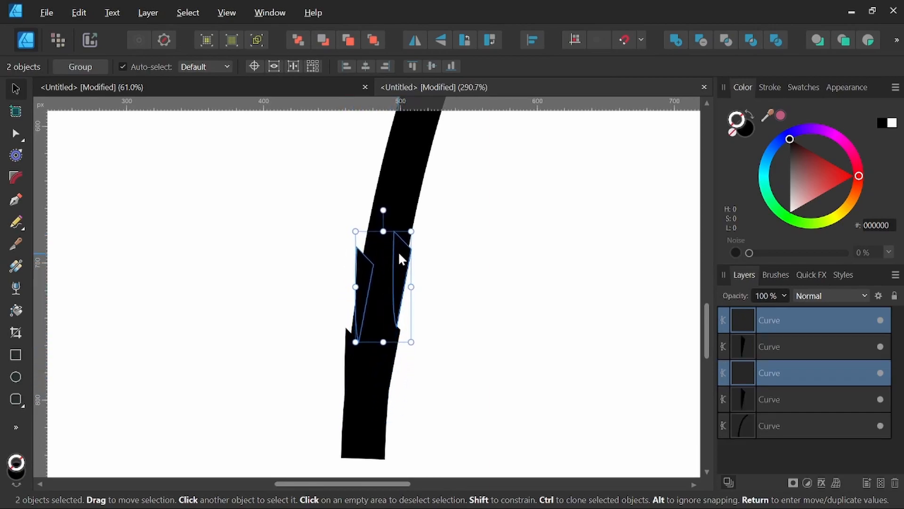
key("space")
left_click_drag(475, 225, 471, 283)
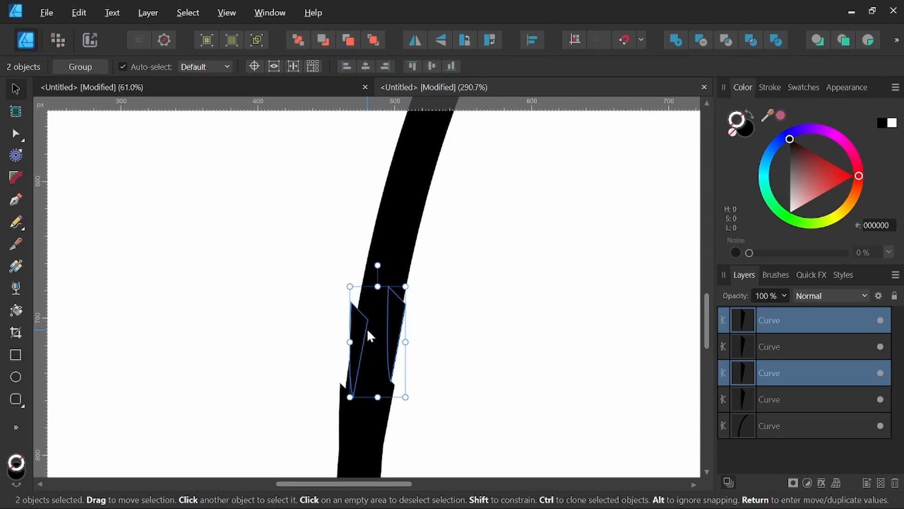
key("space")
left_click_drag(542, 290, 534, 318)
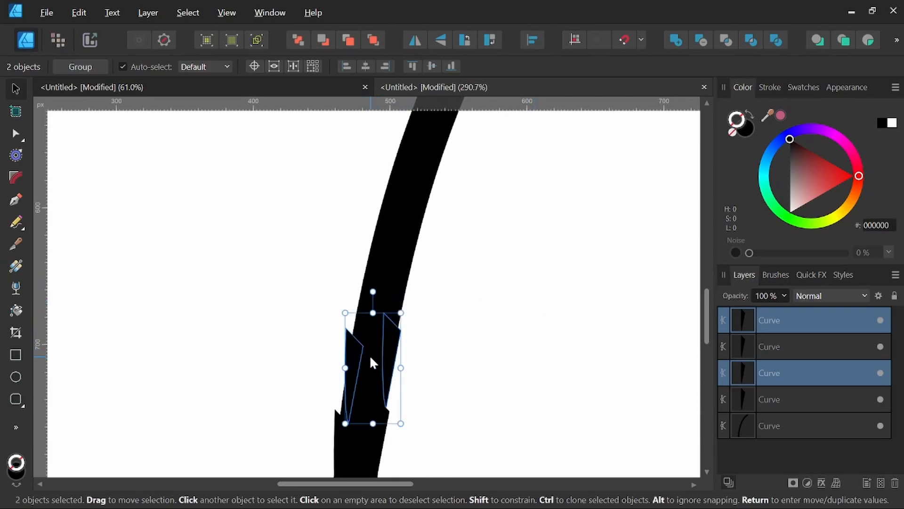
left_click_drag(360, 358, 372, 278)
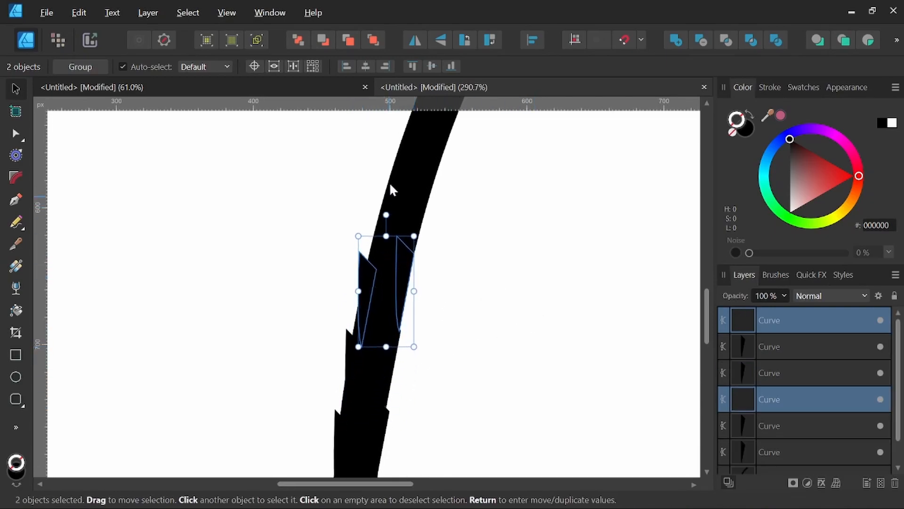
Flip the uppermost wedge pair horizontally, then rotate and nudge it to follow the trunk's lean.
left_click(415, 39)
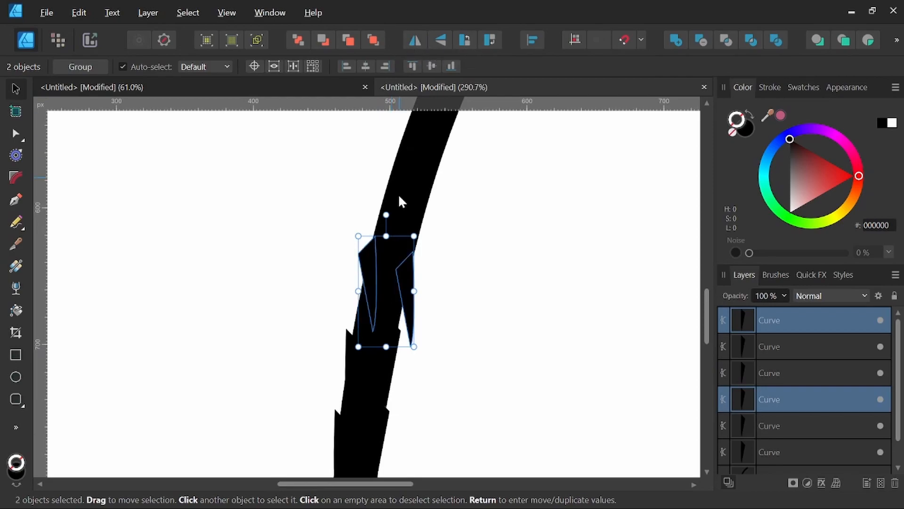
left_click_drag(385, 215, 404, 212)
left_click_drag(408, 295, 406, 289)
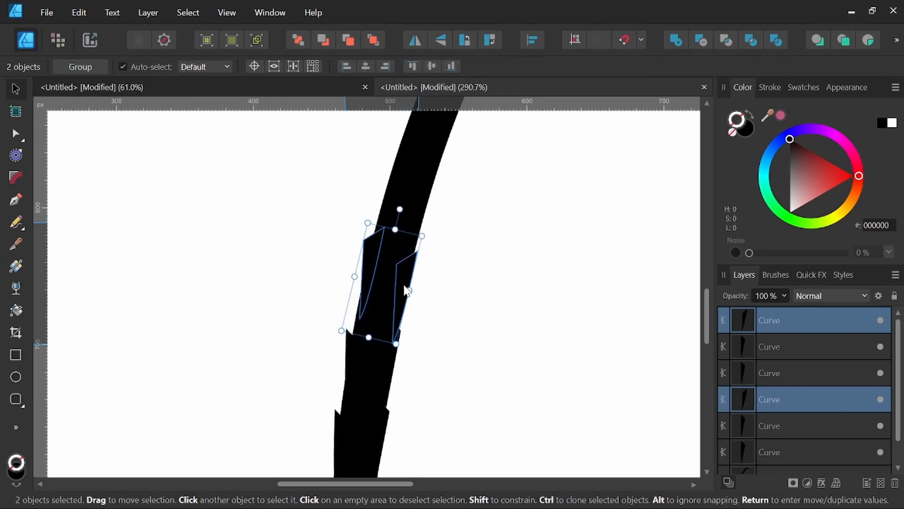
Duplicate the flipped wedge pair higher up the trunk and rotate the copy to match the curve.
key("space")
mouse_move(480, 292)
left_mouse_down()
mouse_move(454, 258)
mouse_move(424, 319)
mouse_move(405, 319)
mouse_move(382, 337)
mouse_move(416, 214)
left_mouse_up()
left_click_drag(407, 152, 416, 152)
left_click_drag(450, 172, 457, 254)
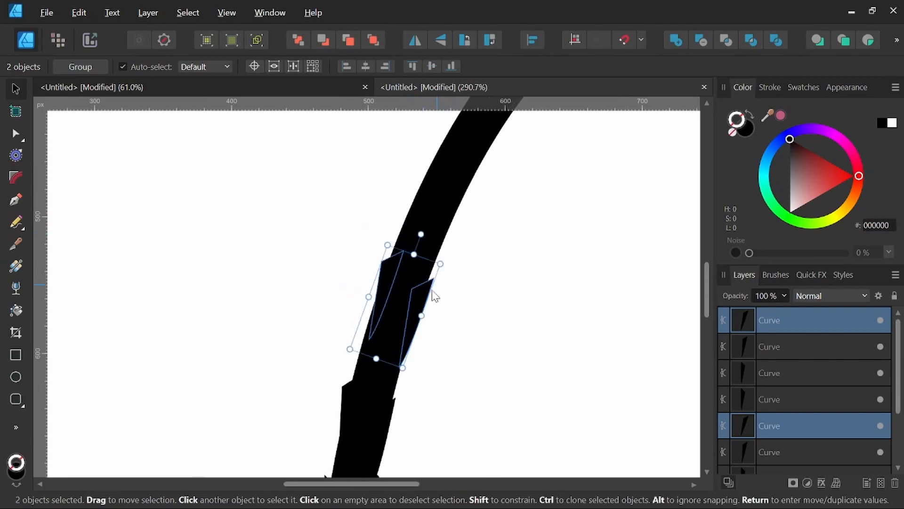
Flip only the outer-edge wedge of the newest pair horizontally, then rotate and realign it with the trunk.
left_click(393, 275)
left_click(415, 40)
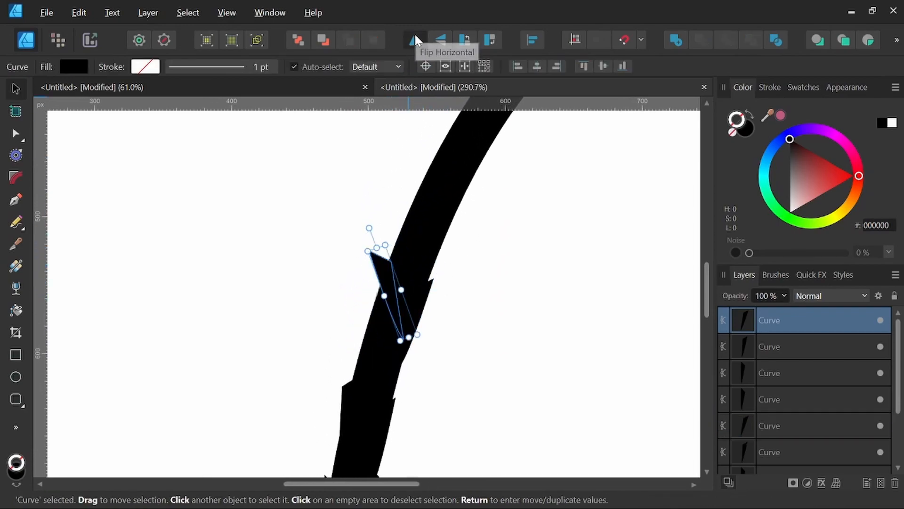
left_click_drag(372, 231, 404, 227)
left_click_drag(392, 261, 388, 261)
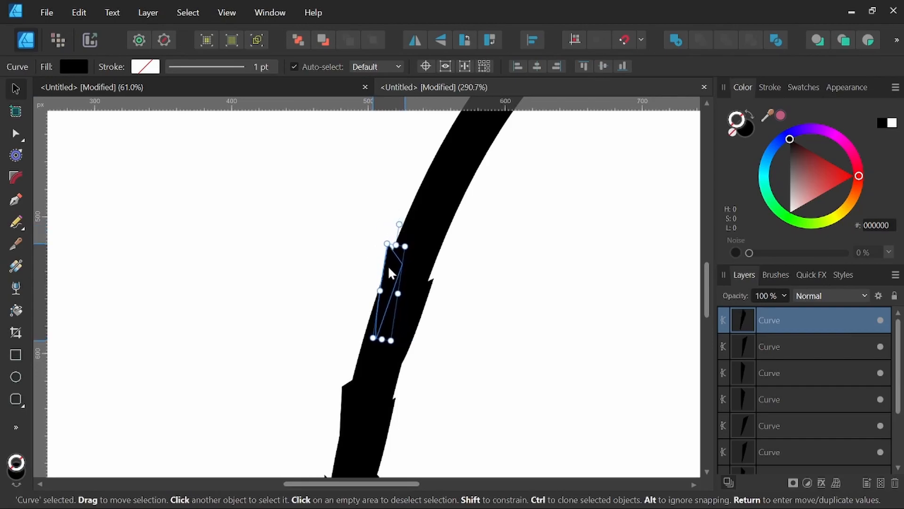
Reselect both wedges of that pair, duplicate them further up the trunk and tilt the copy along the bend.
left_click(427, 296, "shift")
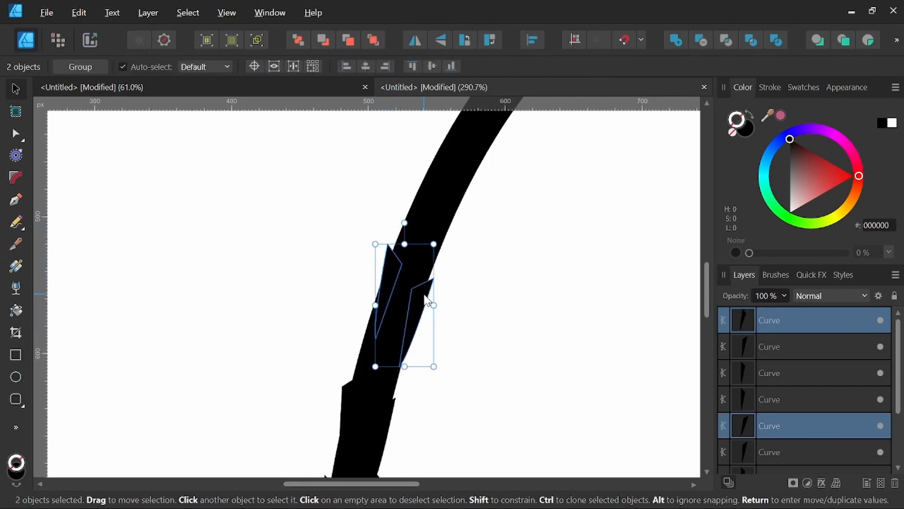
left_click_drag(427, 299, 460, 200)
scroll(441, 228, "down", 2)
left_click_drag(441, 231, 377, 311)
scroll(380, 292, "up", 2)
left_click_drag(373, 228, 399, 214)
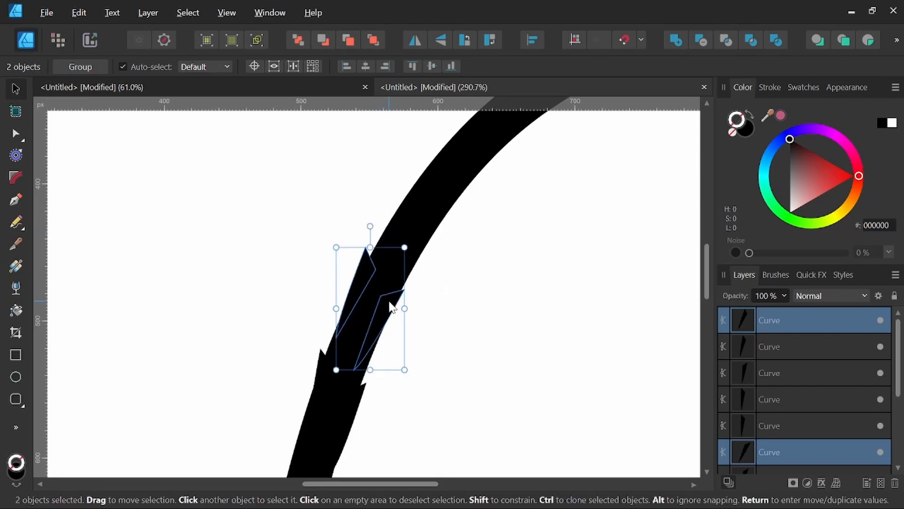
Add a final copy of the wedge pair near the trunk's tip and rotate it to fit the curve.
left_click_drag(395, 302, 465, 198)
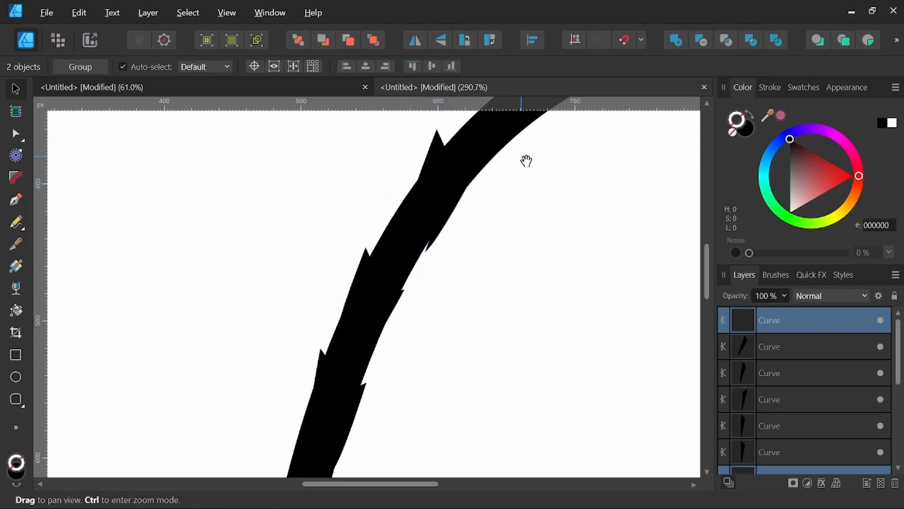
left_click_drag(524, 159, 482, 301)
left_click_drag(402, 231, 414, 228)
scroll(487, 283, "down", 2)
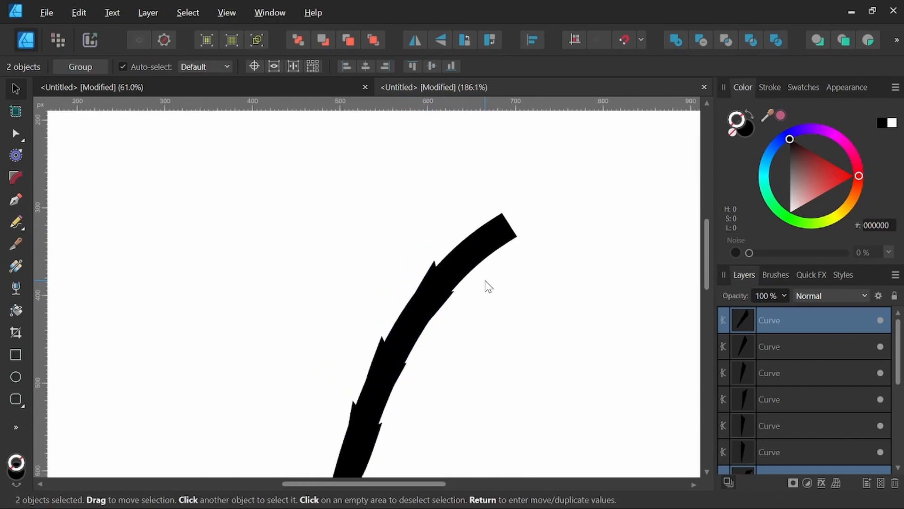
Select the trunk with all its wedges and merge them into one shape with the Add boolean operation.
left_click_drag(487, 285, 479, 209)
scroll(475, 207, "down", 3)
left_click_drag(455, 249, 446, 277)
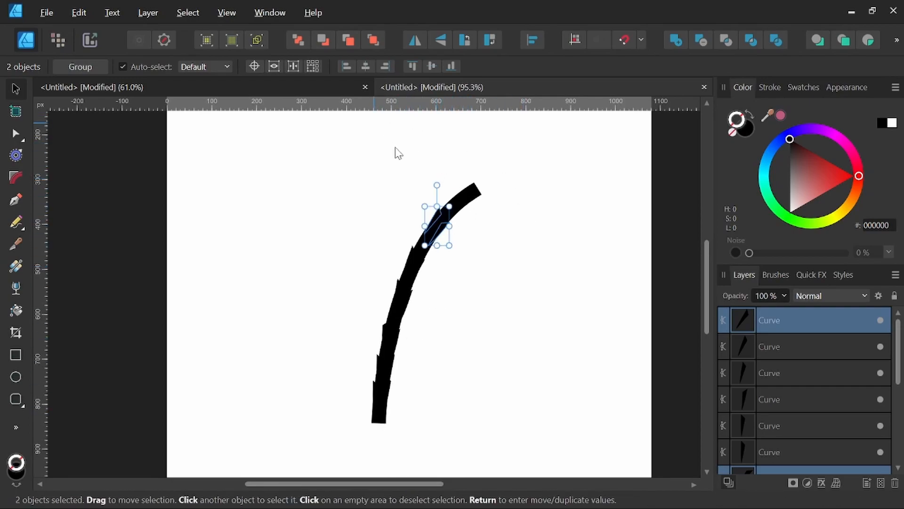
left_click(451, 318)
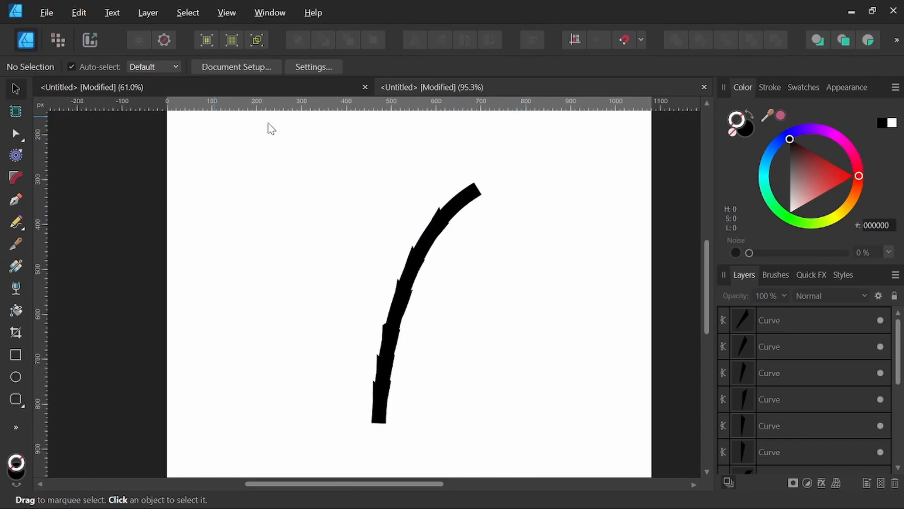
mouse_move(555, 155)
left_mouse_down()
mouse_move(524, 314)
mouse_move(413, 416)
mouse_move(283, 458)
left_mouse_up()
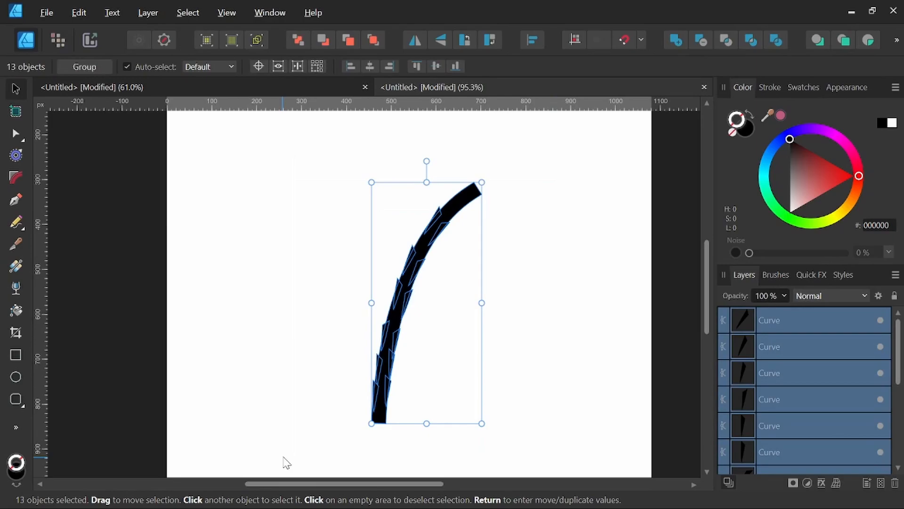
left_click(675, 42)
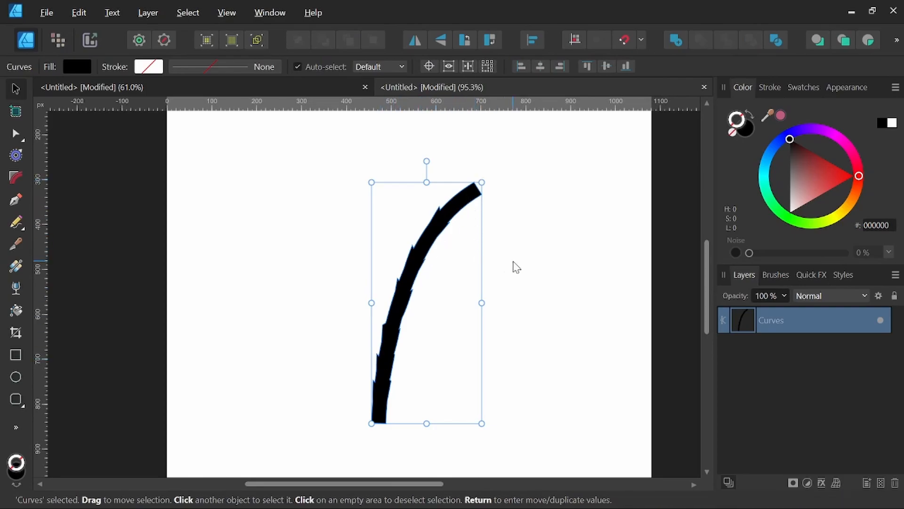
Move the merged trunk toward the right side of the page to free up drawing space.
left_click(516, 267)
left_click_drag(406, 265, 529, 262)
left_click(430, 280)
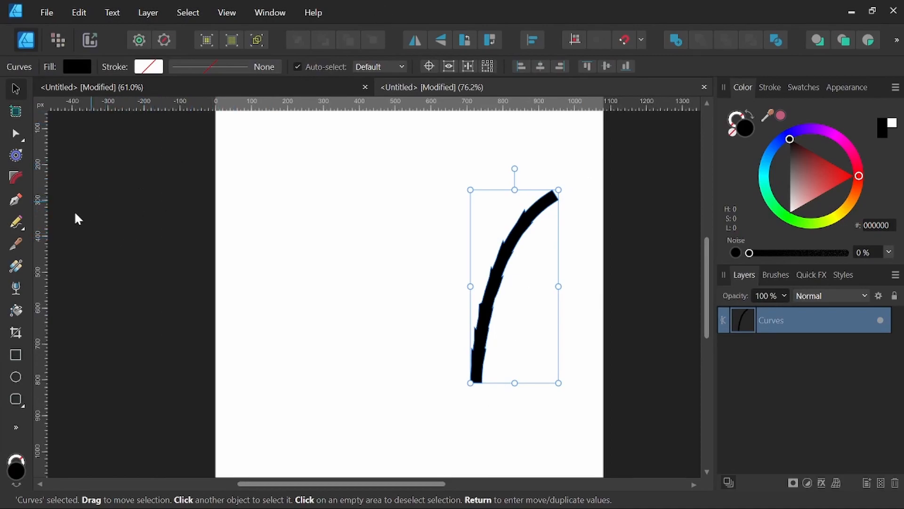
Draw a closed curved crescent leaf with the Pen tool in the empty area beside the trunk and fill it black.
left_click(16, 202)
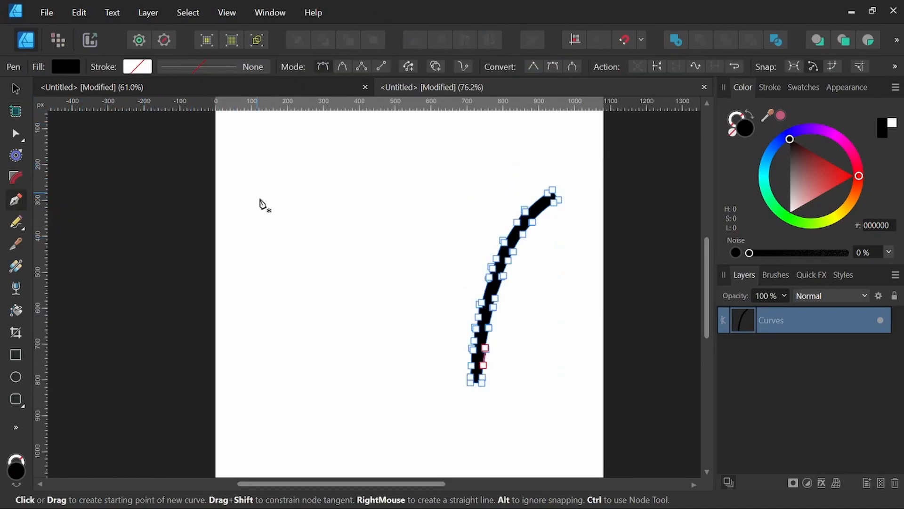
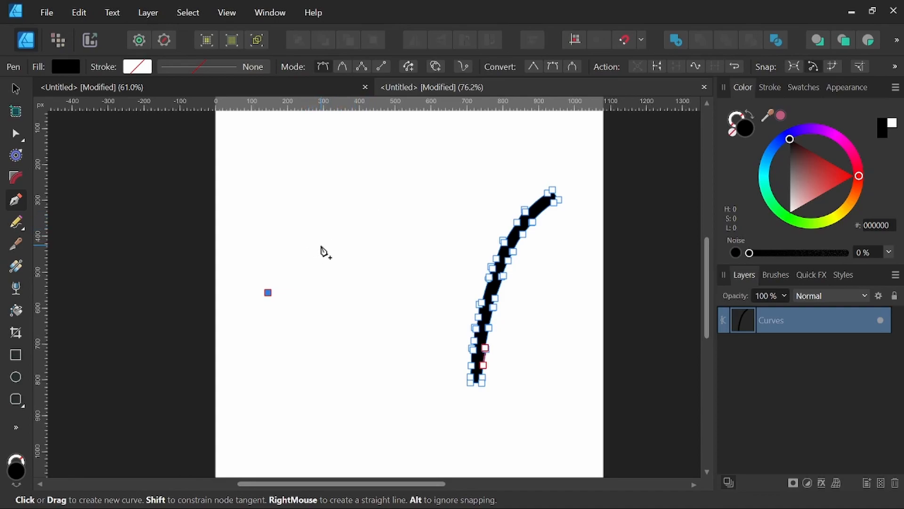
left_click_drag(321, 246, 380, 253)
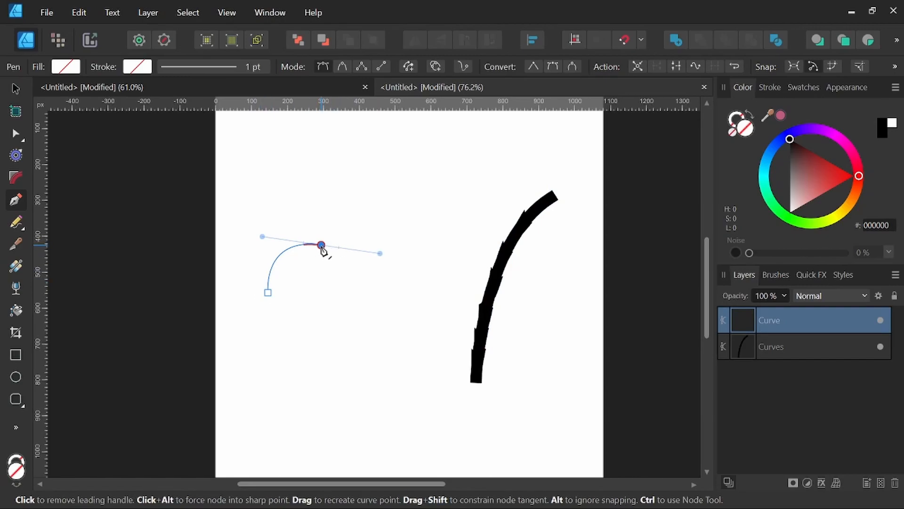
scroll(309, 262, "up", 3)
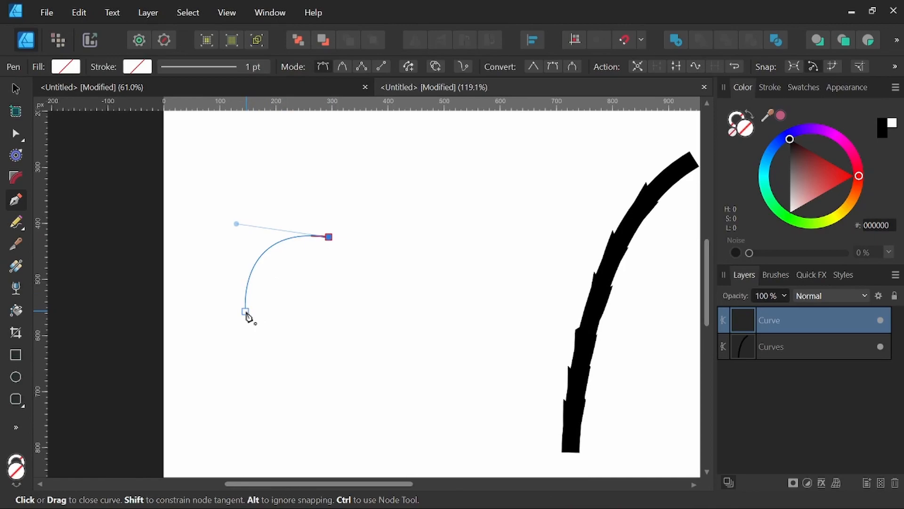
left_click_drag(245, 314, 232, 362)
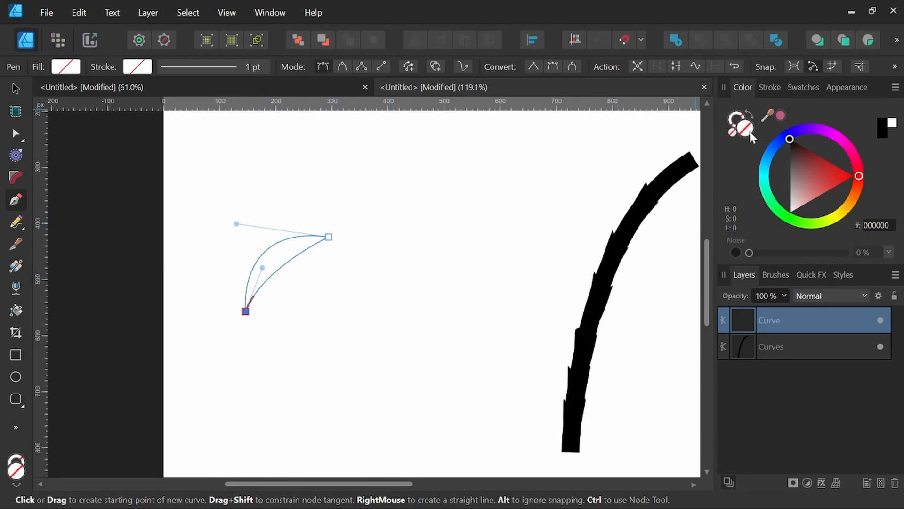
left_click(884, 123)
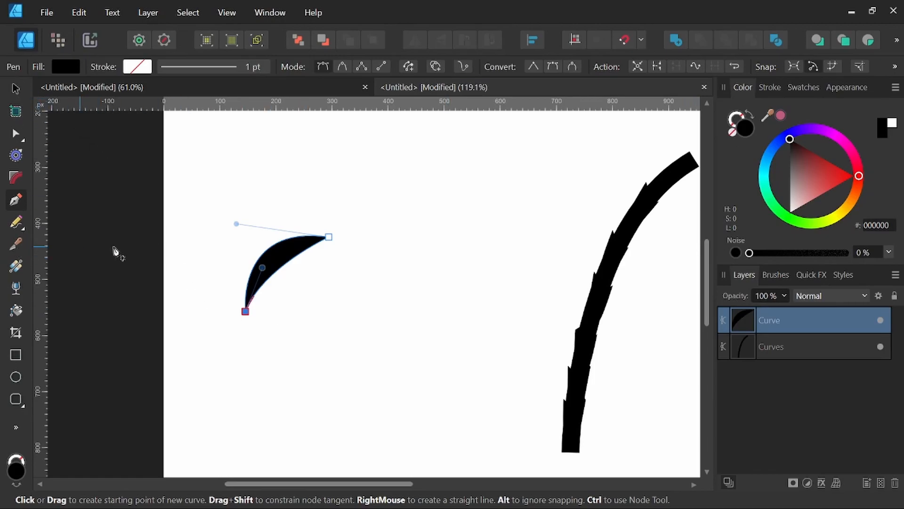
Cut five small notches along the leaf's lower edge with the Knife tool.
scroll(272, 263, "up", 5)
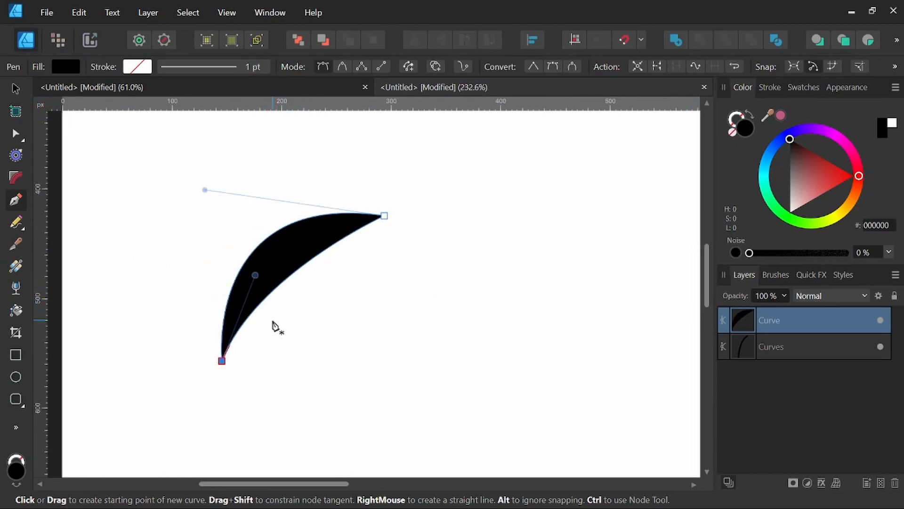
scroll(135, 262, "up", 1)
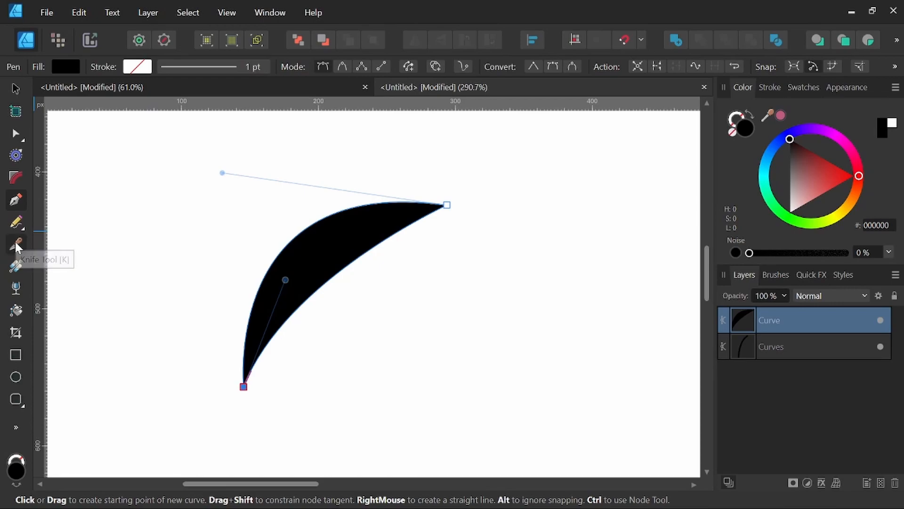
left_click(15, 245)
scroll(277, 357, "up", 1)
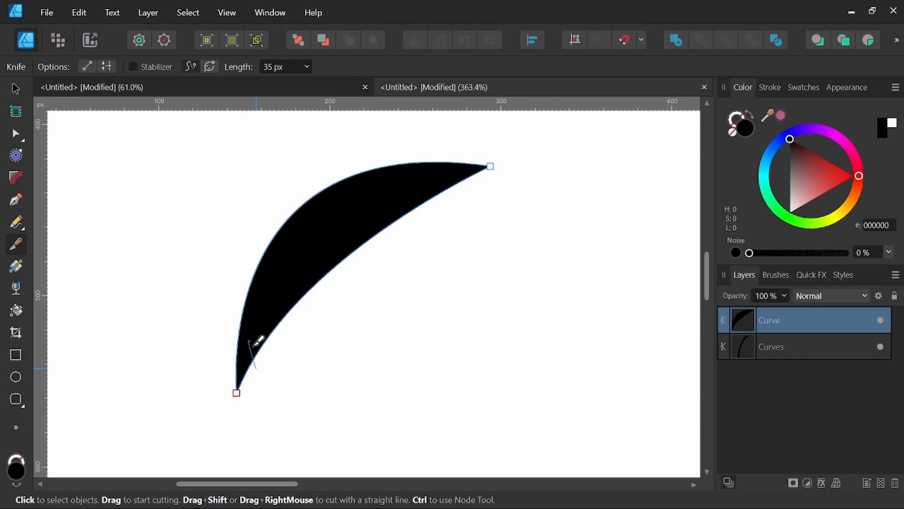
mouse_move(259, 364)
left_mouse_down()
mouse_move(278, 295)
mouse_move(295, 307)
mouse_move(284, 333)
mouse_move(319, 281)
mouse_move(315, 256)
mouse_move(330, 281)
left_mouse_up()
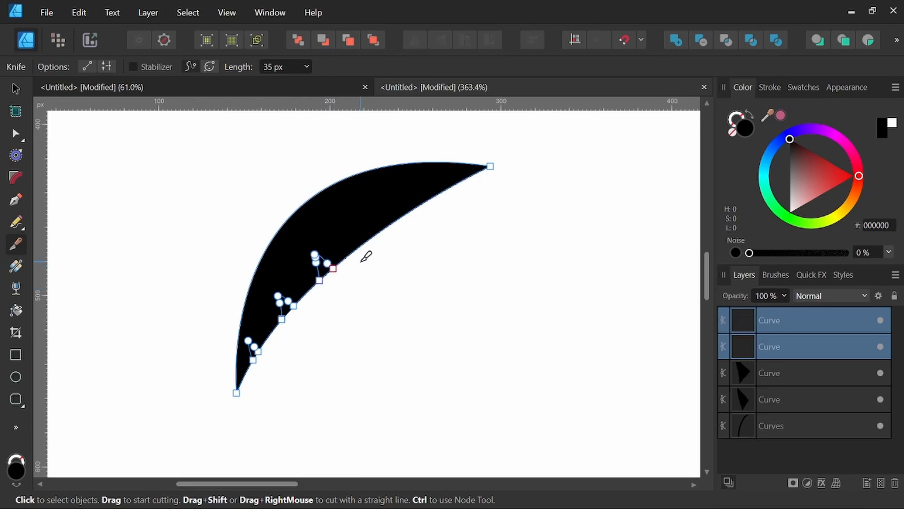
mouse_move(367, 250)
left_mouse_down()
mouse_move(369, 217)
mouse_move(379, 233)
mouse_move(370, 248)
left_mouse_up()
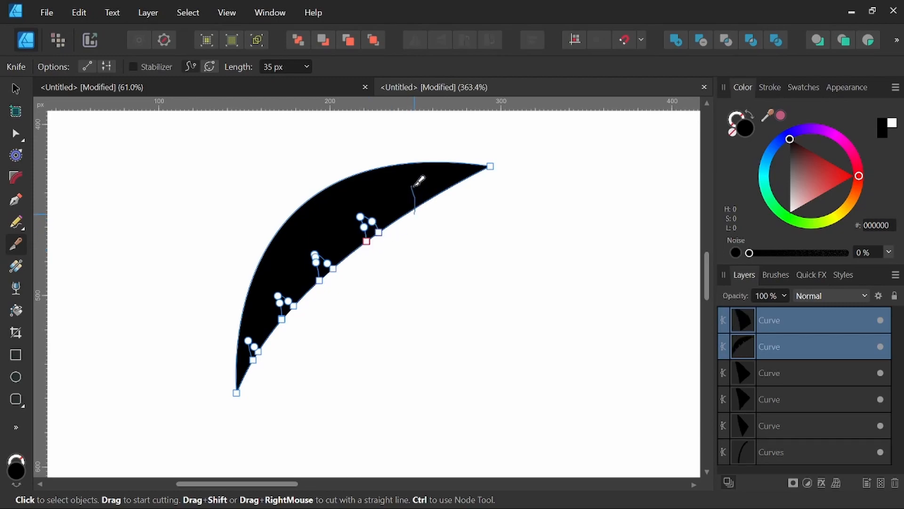
left_click_drag(423, 208, 423, 210)
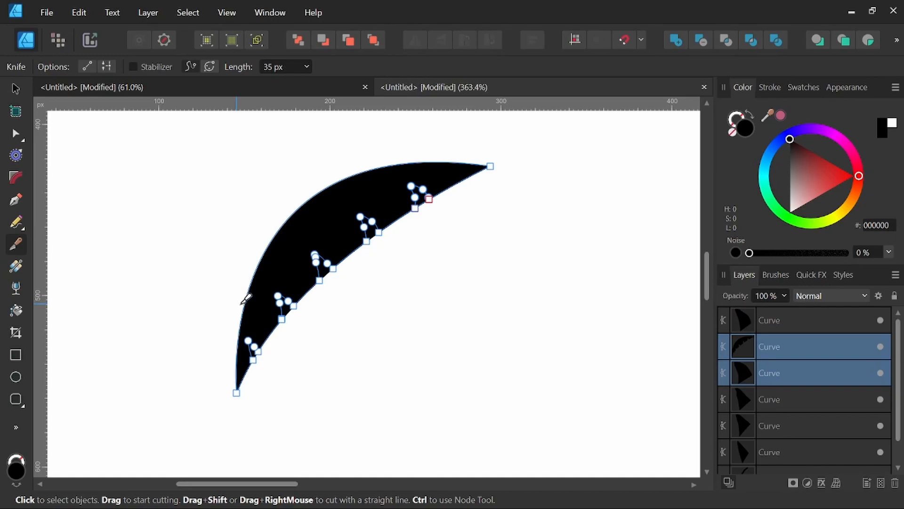
Cut four small notches along the leaf's upper edge with the Knife tool.
left_click_drag(255, 309, 243, 288)
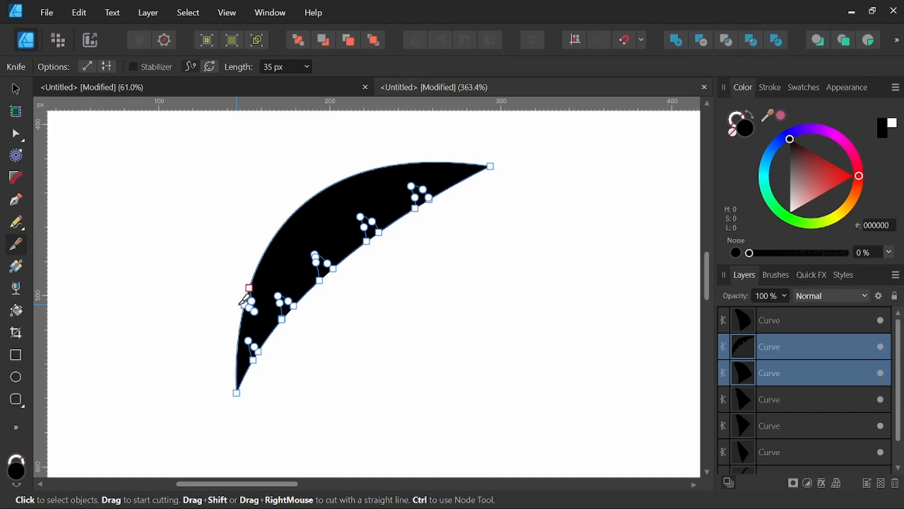
mouse_move(263, 250)
left_mouse_down()
mouse_move(281, 259)
mouse_move(265, 244)
mouse_move(270, 234)
left_mouse_up()
left_click_drag(297, 202, 305, 197)
mouse_move(353, 166)
left_mouse_down()
mouse_move(378, 174)
mouse_move(372, 166)
left_mouse_up()
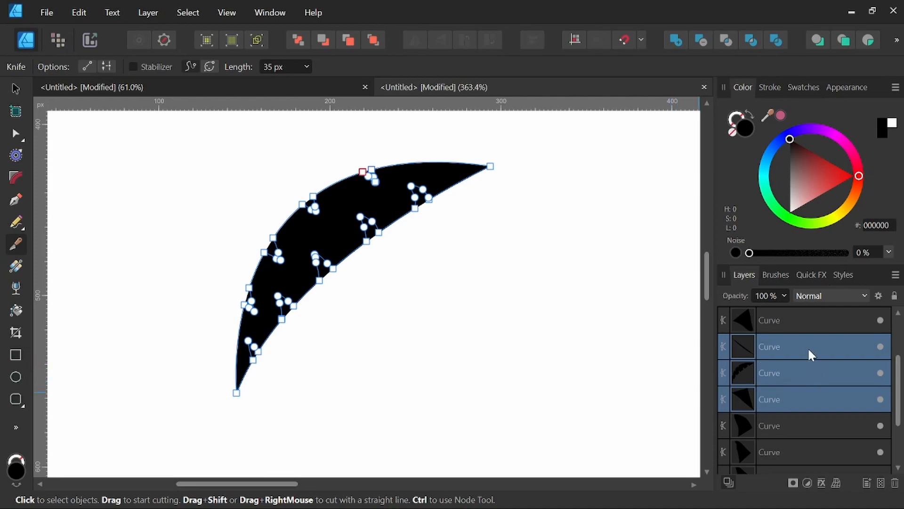
Delete all the cut-out notch pieces, keeping only the jagged leaf and the trunk.
left_click(794, 328)
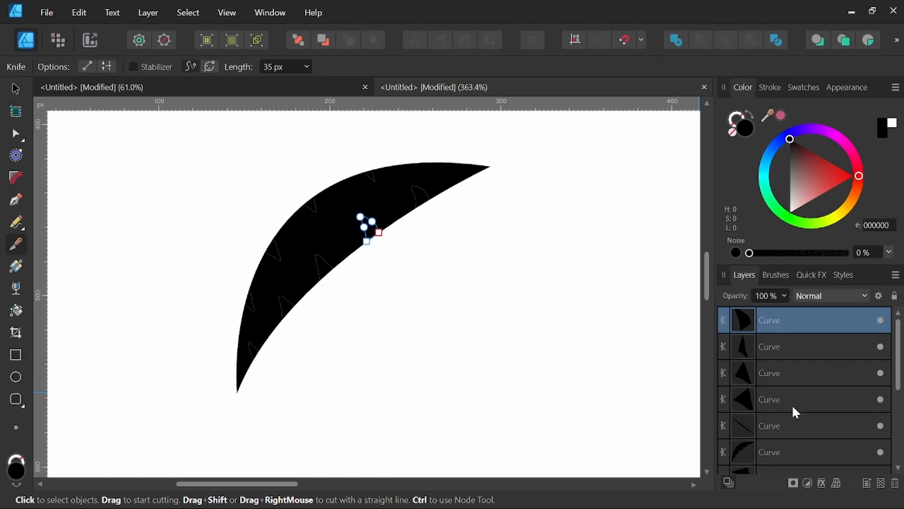
left_click(785, 423, "shift")
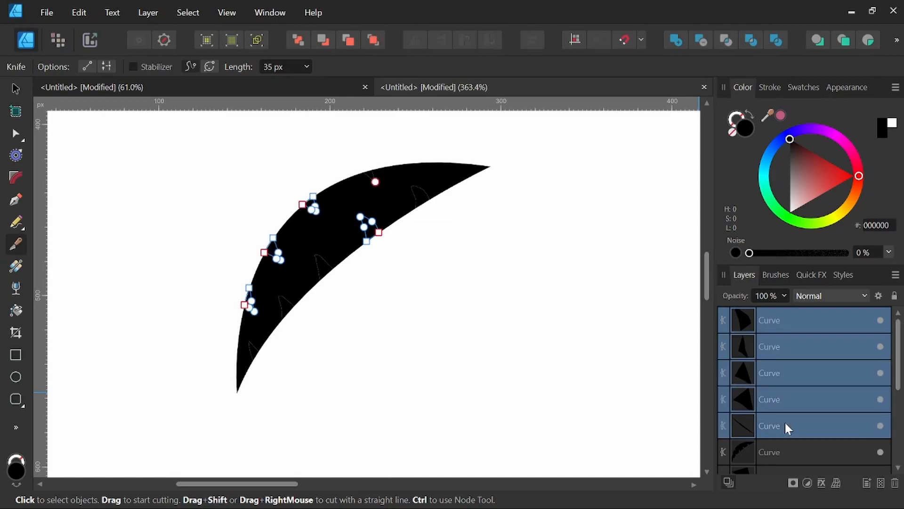
key("Delete")
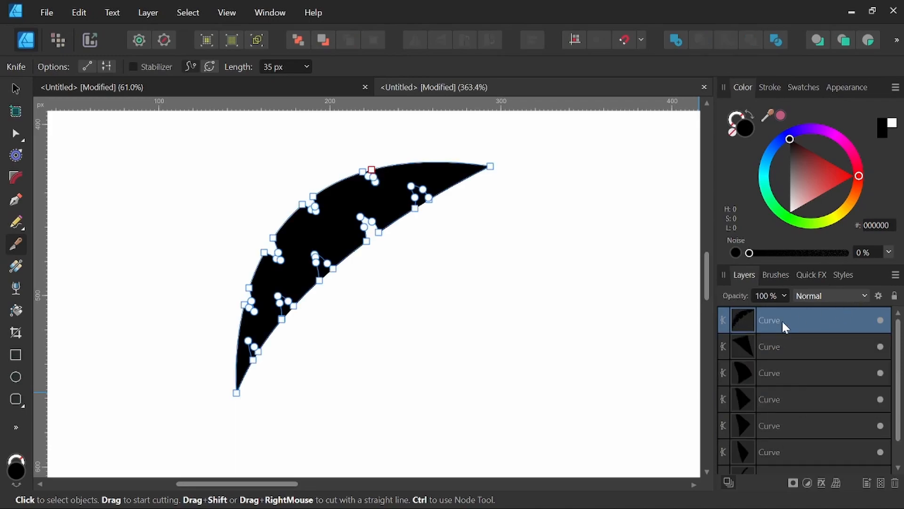
left_click(793, 346)
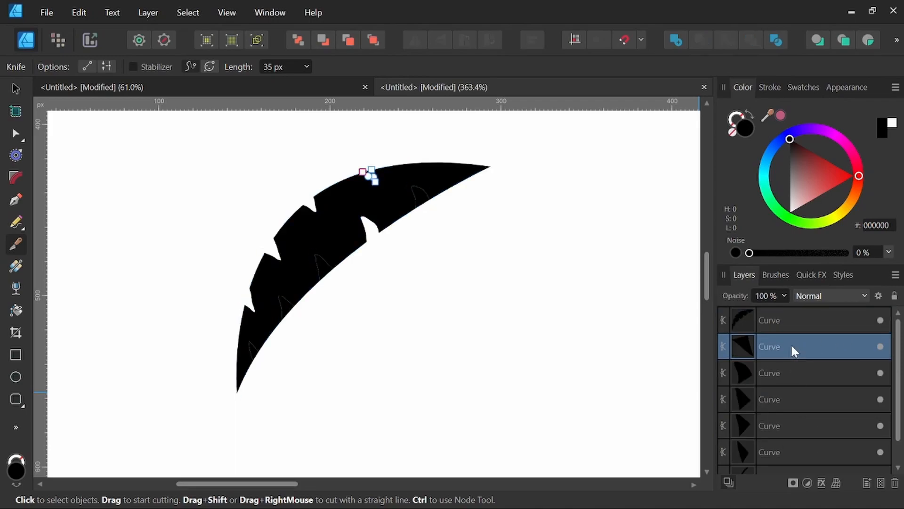
scroll(787, 369, "down", 1)
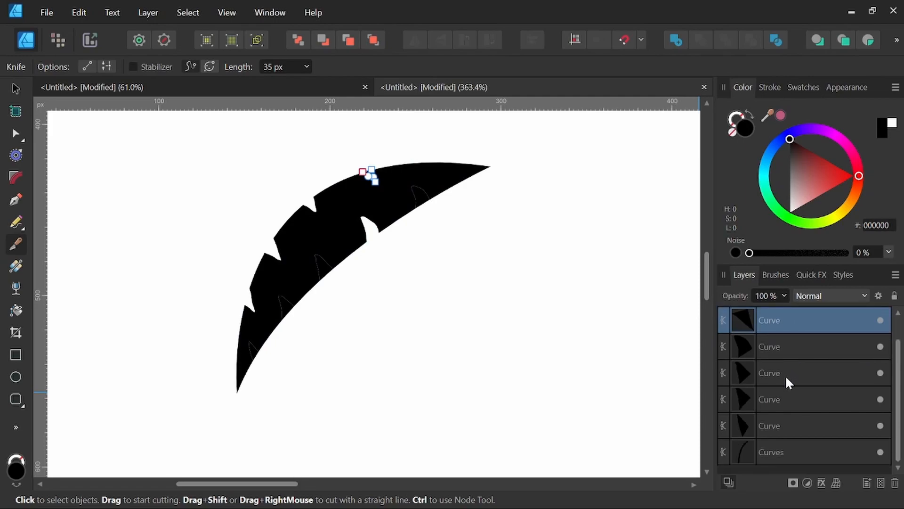
left_click(778, 423, "shift")
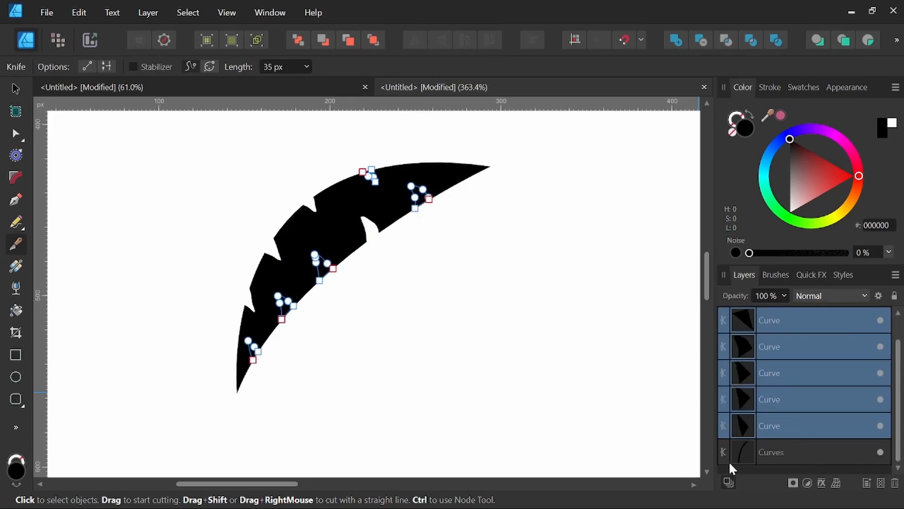
key("Delete")
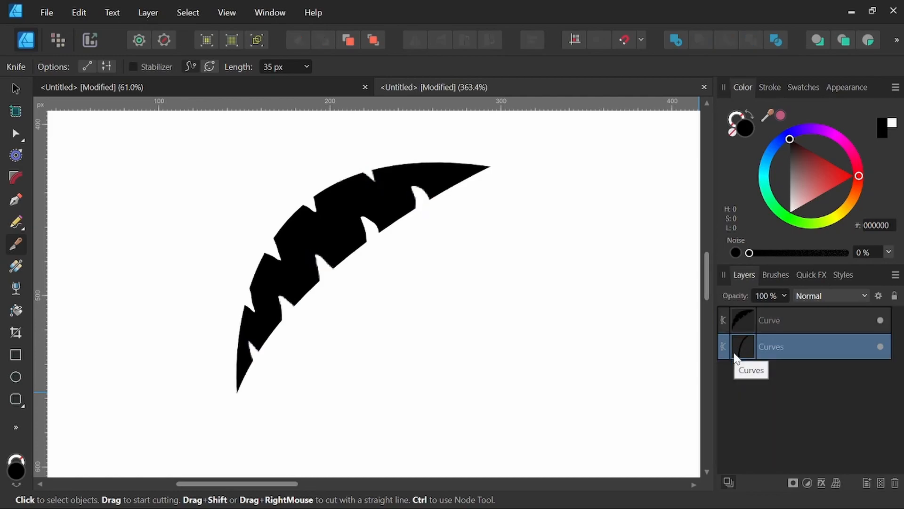
Move the jagged leaf to the trunk's tip and rotate it so it arches out to the left.
left_click(14, 90)
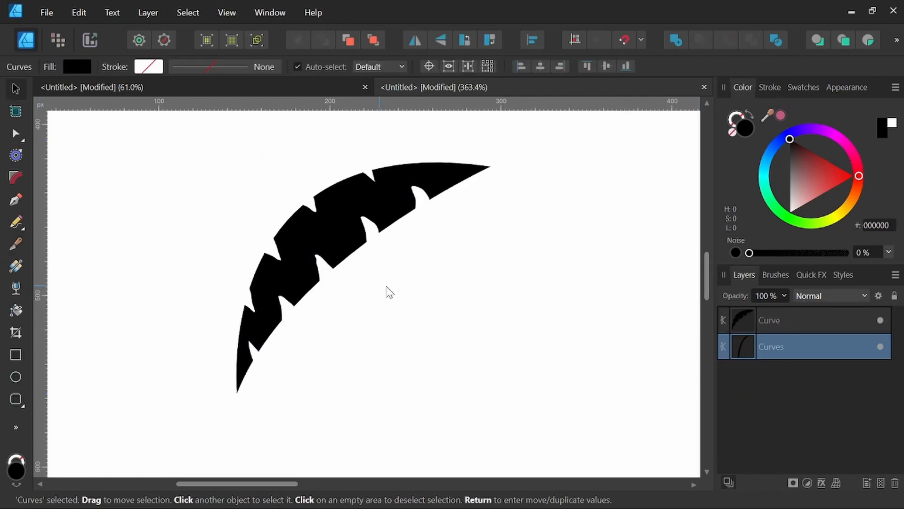
scroll(385, 291, "down", 3)
left_click(742, 320)
scroll(481, 282, "down", 2)
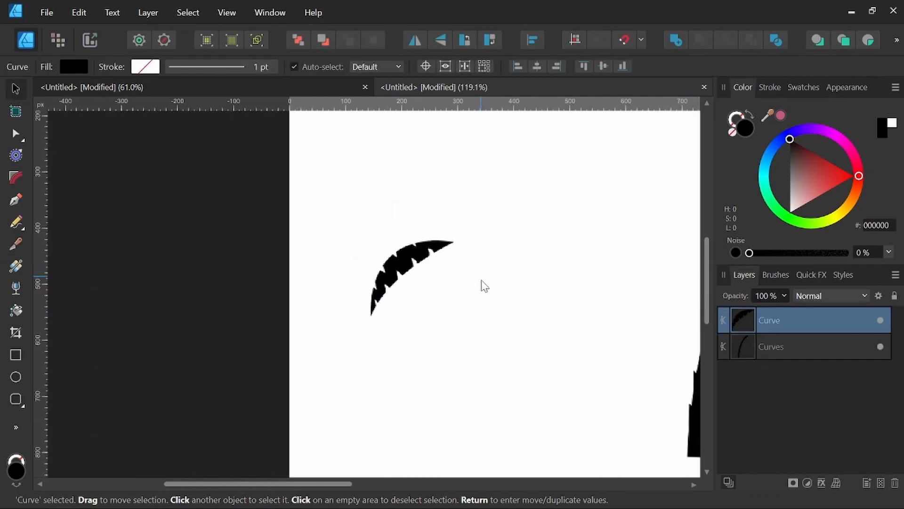
left_click_drag(481, 282, 353, 327)
scroll(400, 297, "down", 1)
left_click_drag(401, 298, 352, 357)
mouse_move(245, 342)
left_mouse_down()
mouse_move(372, 301)
mouse_move(504, 286)
left_mouse_up()
left_click_drag(510, 223, 553, 220)
mouse_move(470, 292)
left_mouse_down()
mouse_move(496, 285)
mouse_move(436, 279)
left_mouse_up()
Duplicate the leaf above the first one, rotate it upward and resize it to spread from the trunk's tip.
left_click_drag(519, 234, 473, 193)
left_click_drag(512, 165, 539, 193)
left_click_drag(413, 187, 405, 190)
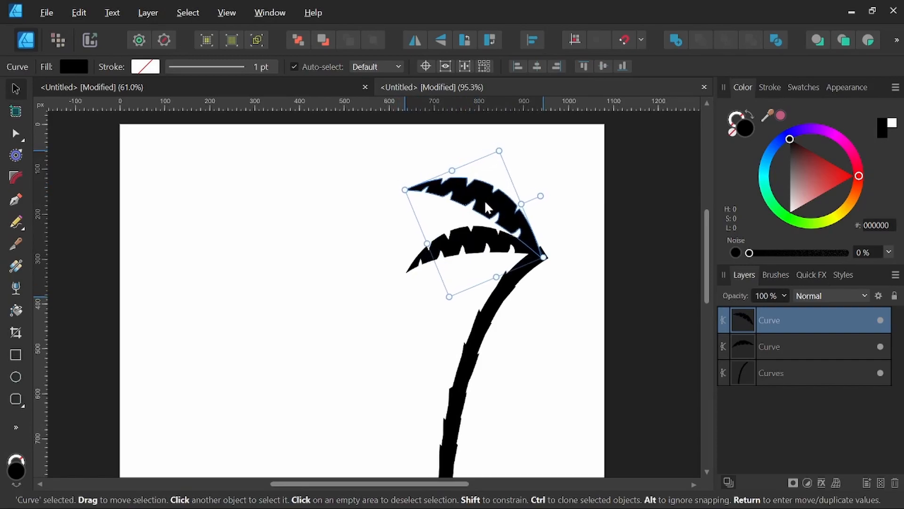
Select the trunk with both leaves and move the palm left and down toward the middle of the page.
scroll(534, 202, "down", 5)
left_click_drag(582, 169, 417, 390)
left_click_drag(530, 221, 494, 261)
left_click(481, 243)
Duplicate the upper leaf, rotate the copy steeply upward, narrow it slightly and attach it to the trunk's tip.
scroll(488, 256, "up", 2)
left_click(449, 235)
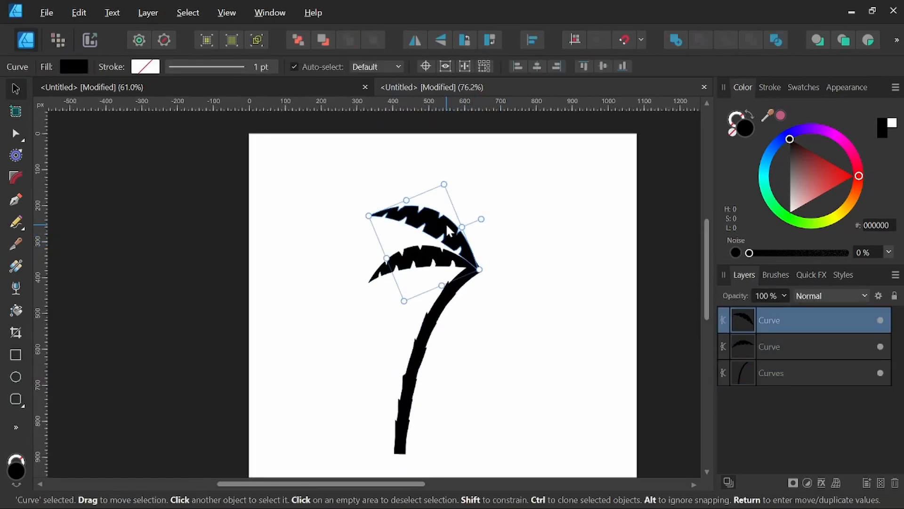
mouse_move(445, 222)
left_mouse_down()
mouse_move(461, 206)
mouse_move(504, 219)
mouse_move(503, 240)
left_mouse_up()
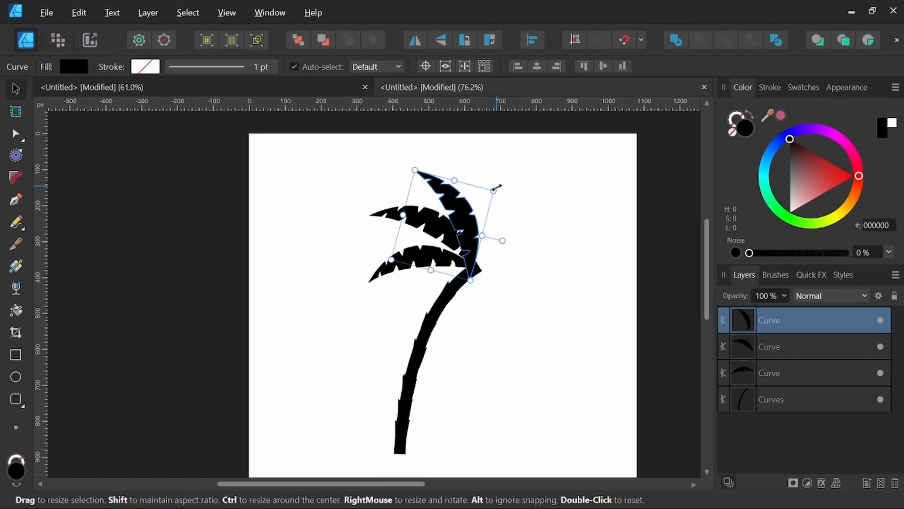
left_click_drag(494, 197, 486, 197)
left_click_drag(463, 239, 470, 225)
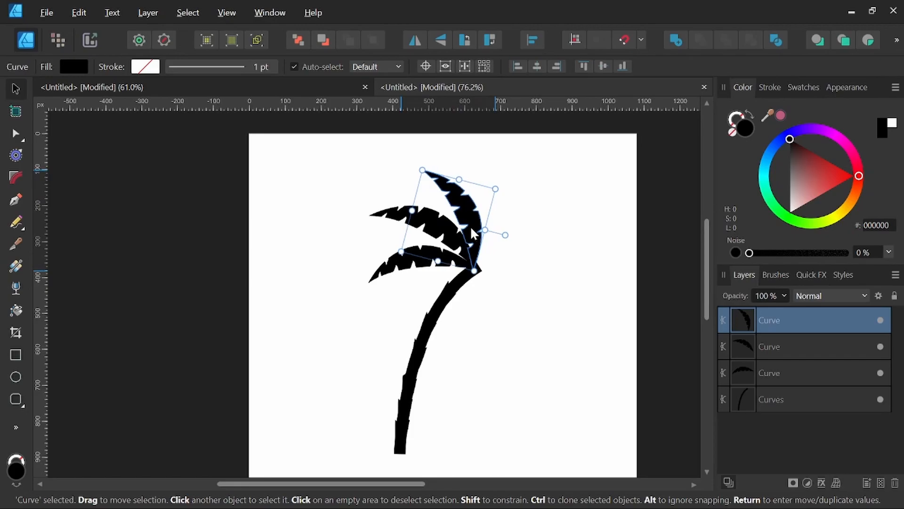
Duplicate the lowest leaf, rotate it downward, shrink it and attach it beneath the others at the trunk's tip.
left_click(416, 268)
left_click_drag(408, 262, 403, 284)
left_click_drag(447, 251, 424, 240)
mouse_move(372, 326)
left_mouse_down()
mouse_move(395, 305)
mouse_move(403, 311)
left_mouse_up()
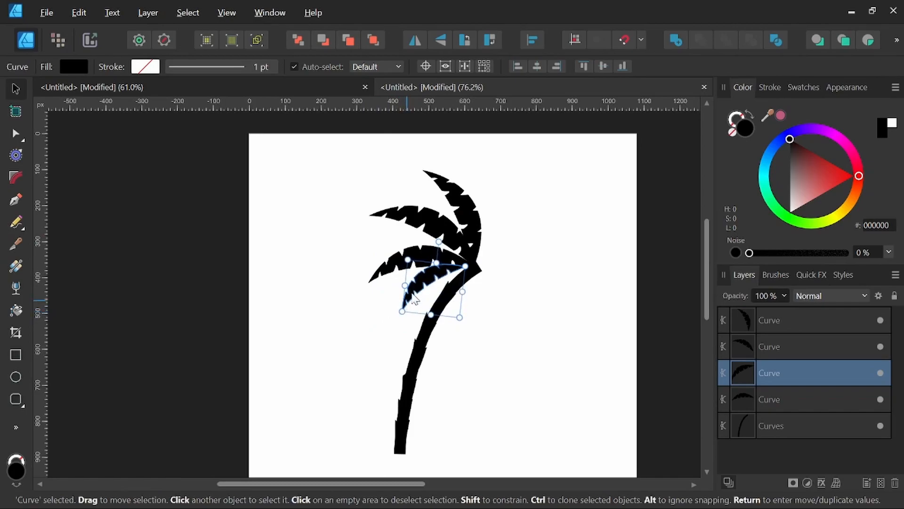
left_click_drag(434, 284, 438, 289)
key("space")
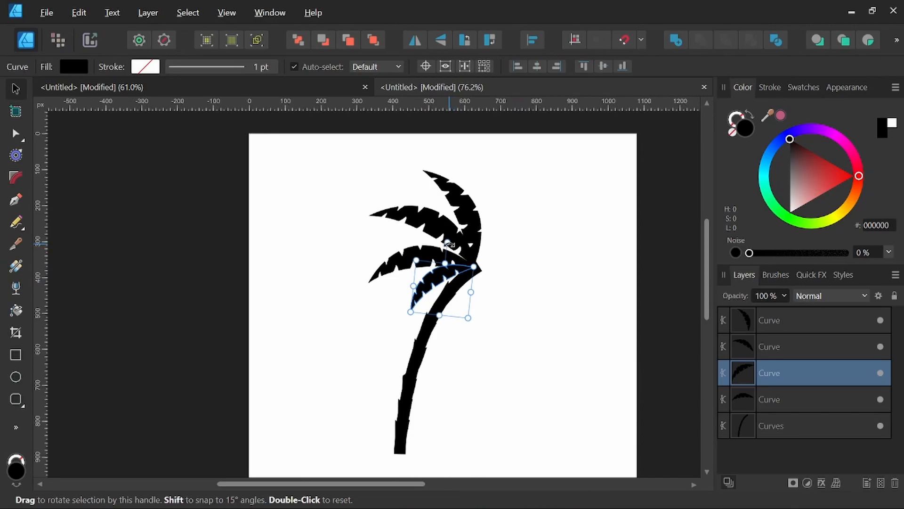
left_click_drag(443, 243, 444, 244)
left_click_drag(442, 278, 443, 279)
left_click(527, 258)
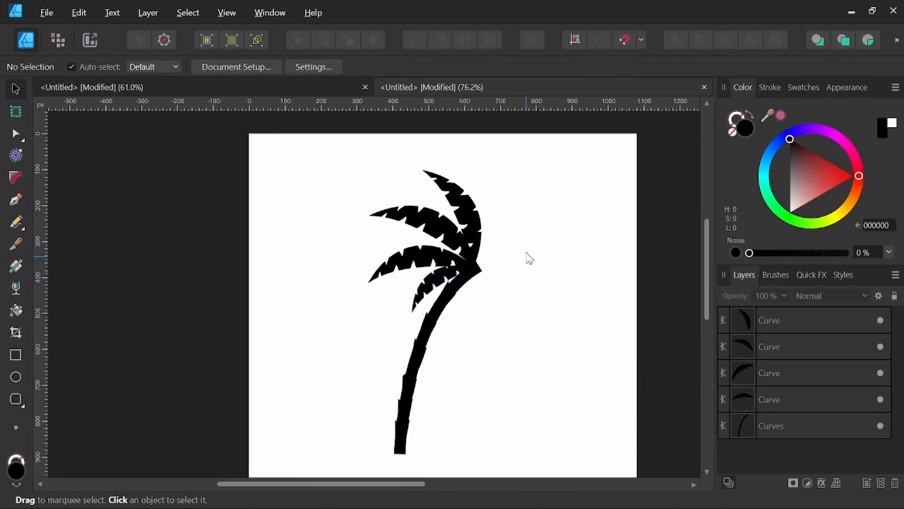
Duplicate all four leaves, flip the copies horizontally, rotate them clockwise and place them on the right side of the trunk's tip.
left_click_drag(547, 158, 325, 340)
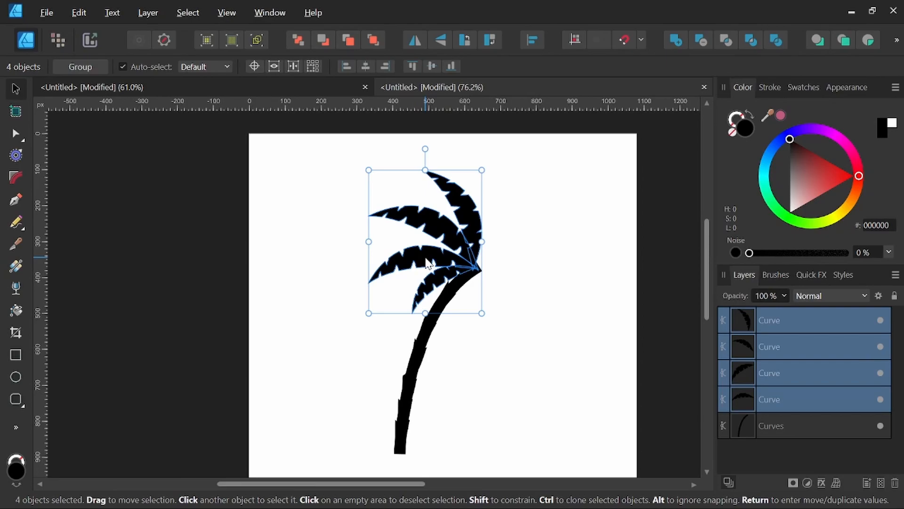
left_click_drag(428, 263, 459, 260)
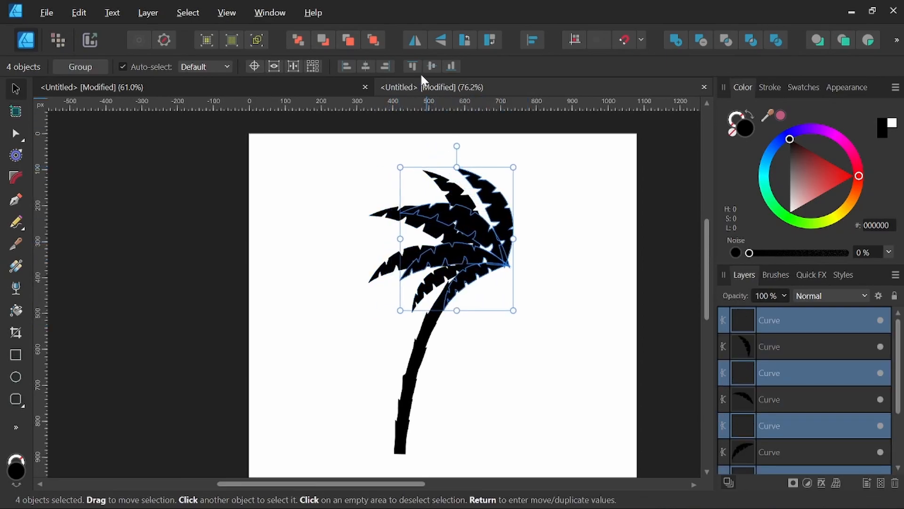
left_click(413, 42)
left_click_drag(458, 145, 516, 177)
left_click_drag(410, 225, 481, 266)
key("space")
left_click(615, 184)
Select all eight leaves, narrow the crown from both sides and rotate it slightly clockwise.
left_click_drag(618, 161, 325, 384)
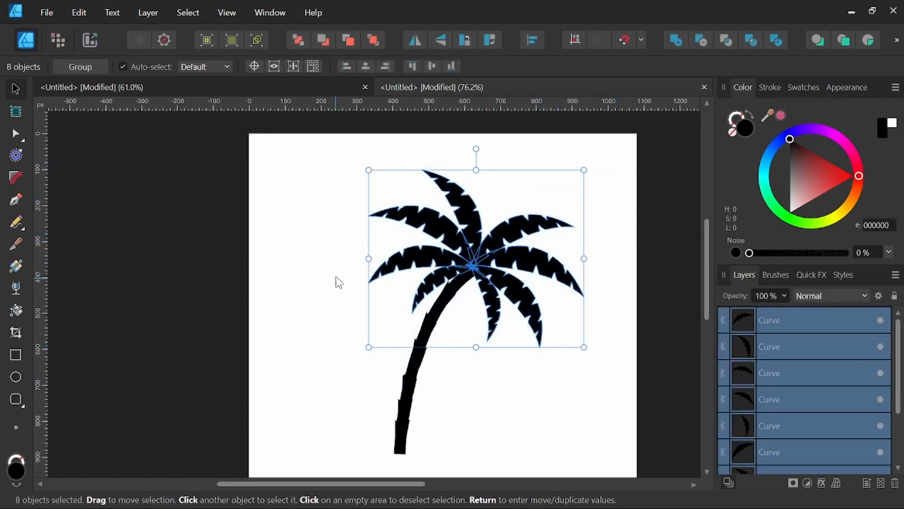
left_click_drag(369, 257, 380, 257)
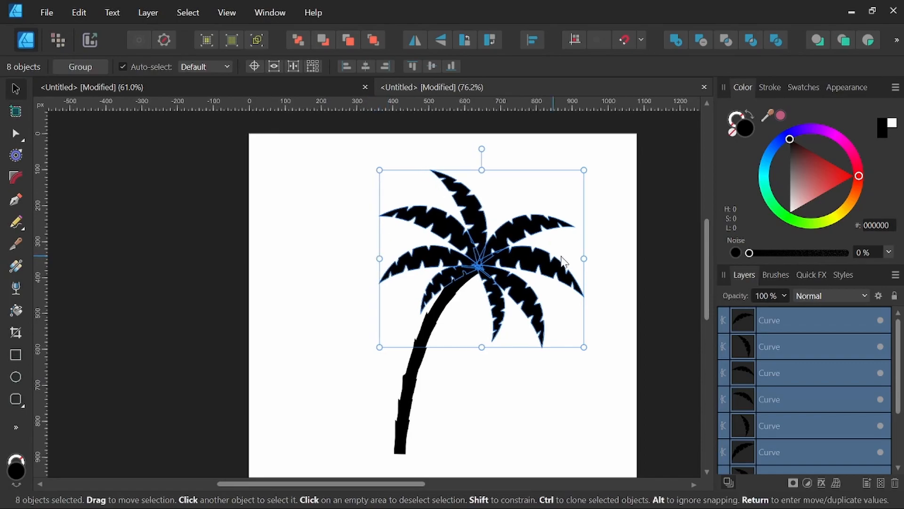
left_click_drag(584, 257, 574, 256)
left_click_drag(478, 150, 487, 150)
key("space")
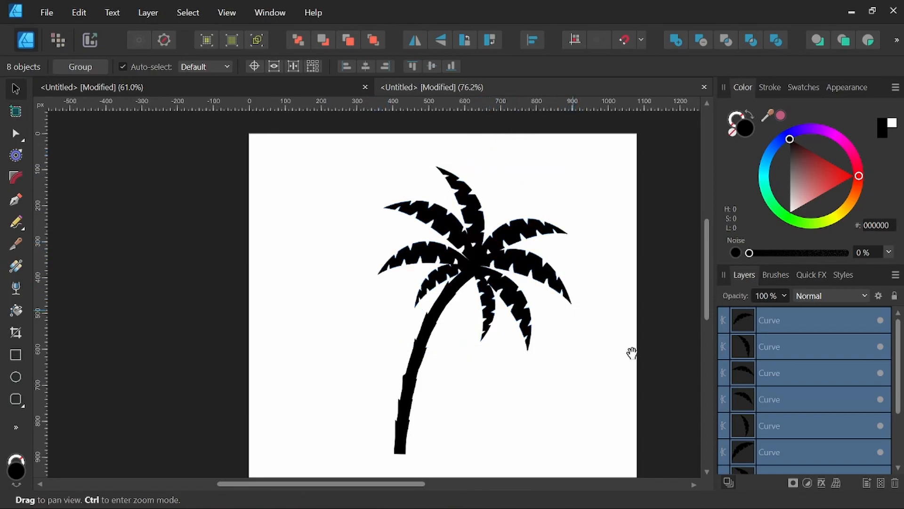
Start a Pen outline of a grass tuft to the left of the trunk's base, with one curved pointed blade and a rounded hump.
left_click(596, 356)
key("space")
left_click_drag(519, 410, 524, 373)
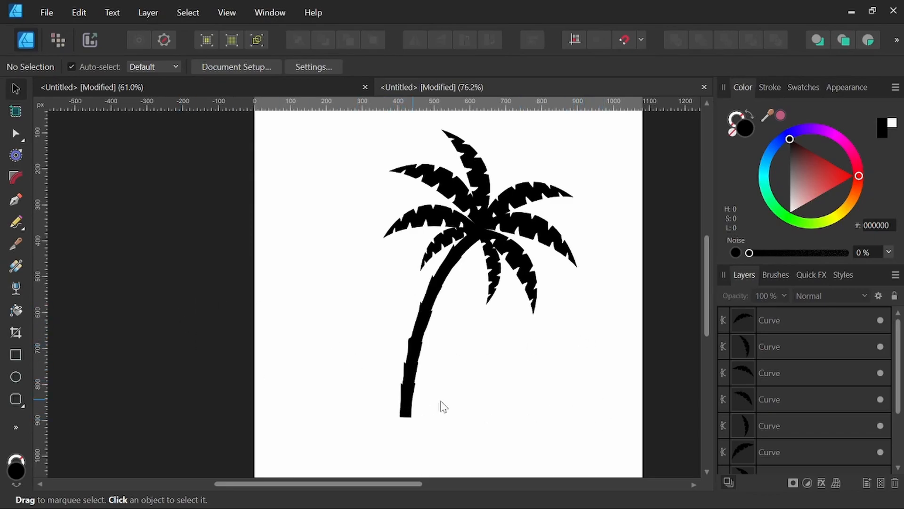
scroll(443, 387, "up", 4)
key("space")
left_click_drag(436, 387, 494, 317)
left_click(16, 200)
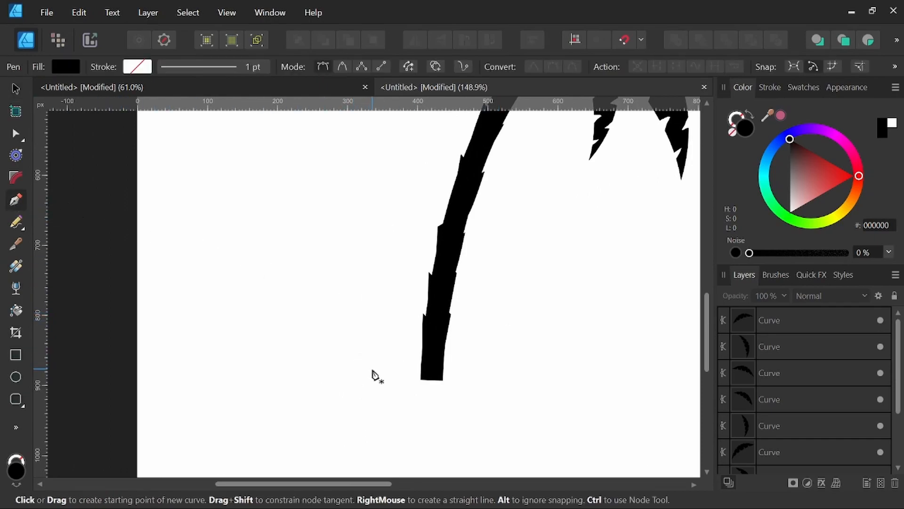
left_click(388, 372)
left_click_drag(348, 337, 322, 332)
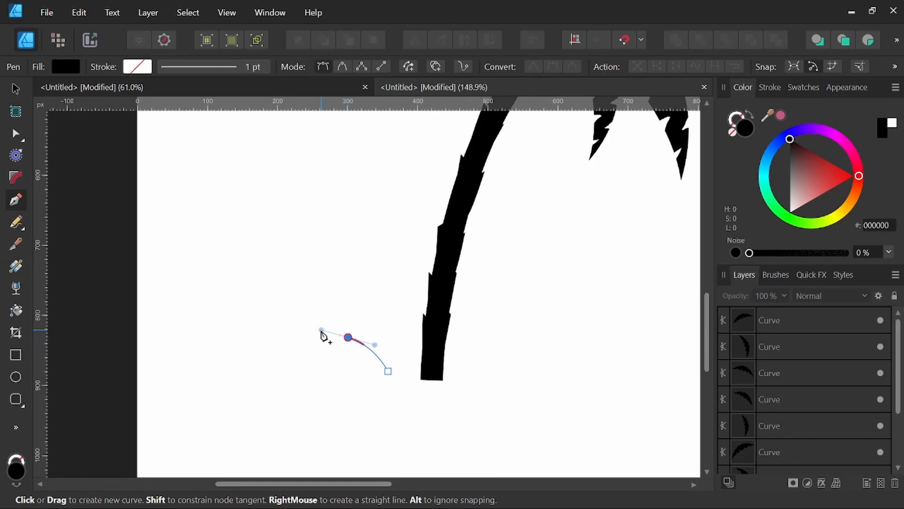
left_click(348, 338)
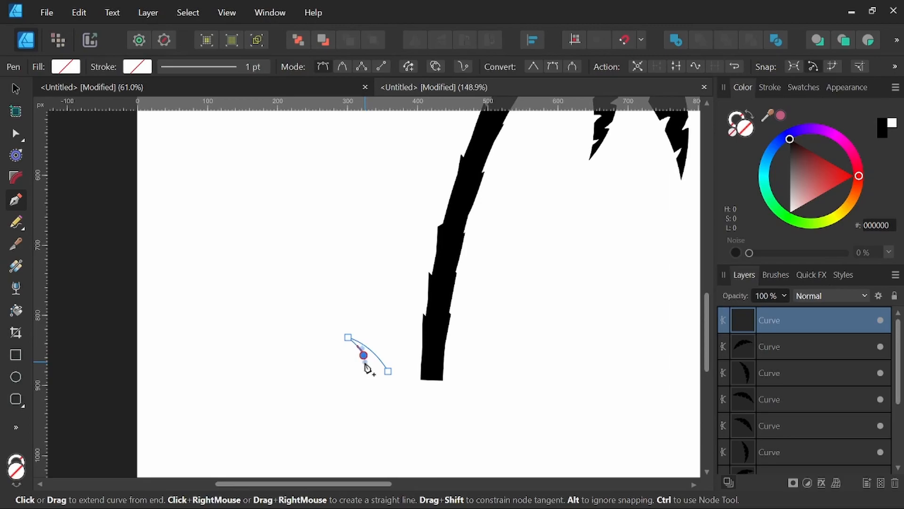
left_click_drag(341, 349, 342, 375)
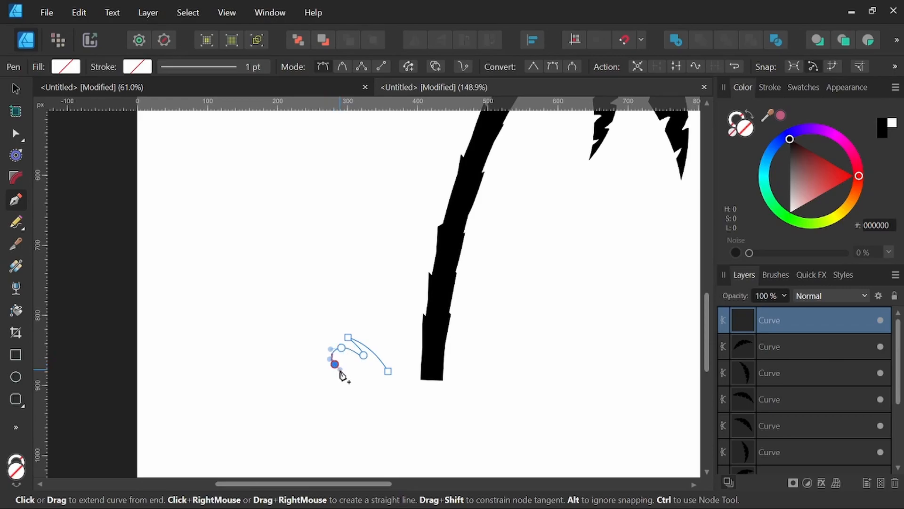
left_click(335, 364)
Add two smaller pointed blades to the grass outline, close it along a flat base and fill it black.
scroll(316, 357, "up", 1)
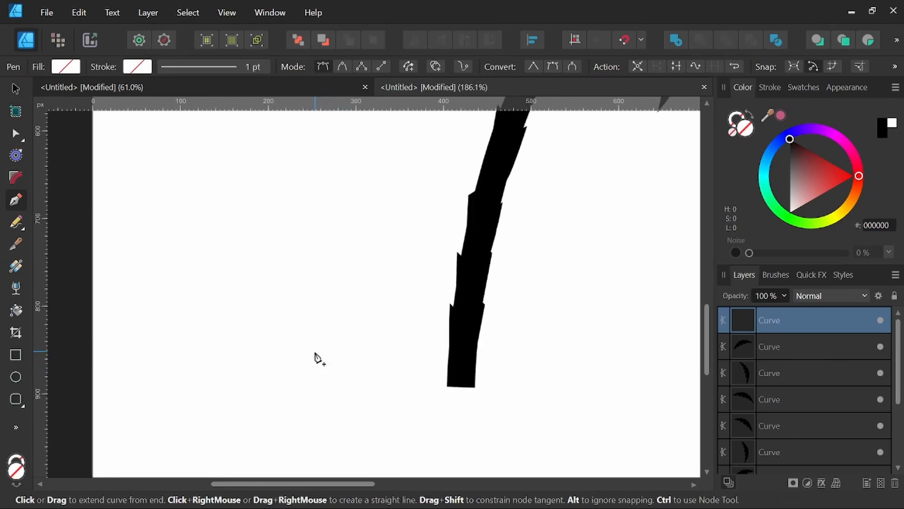
left_click(320, 342)
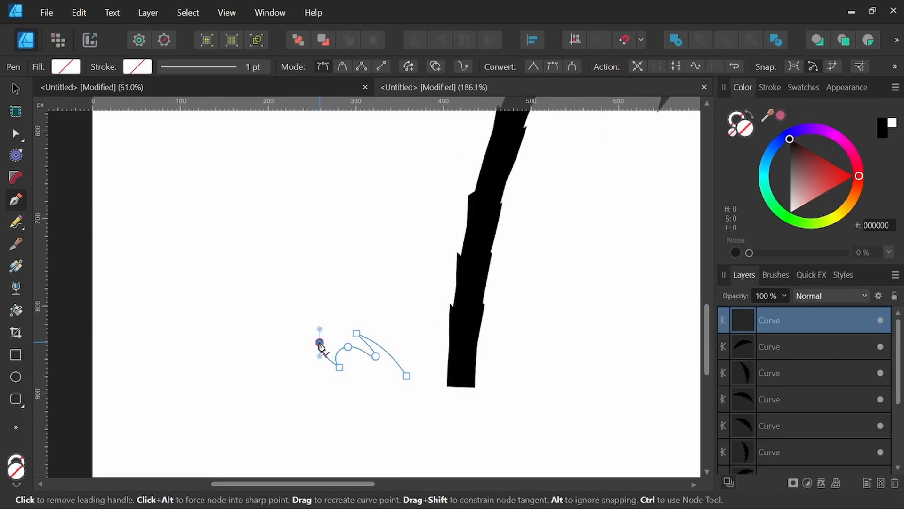
left_click_drag(325, 370, 335, 376)
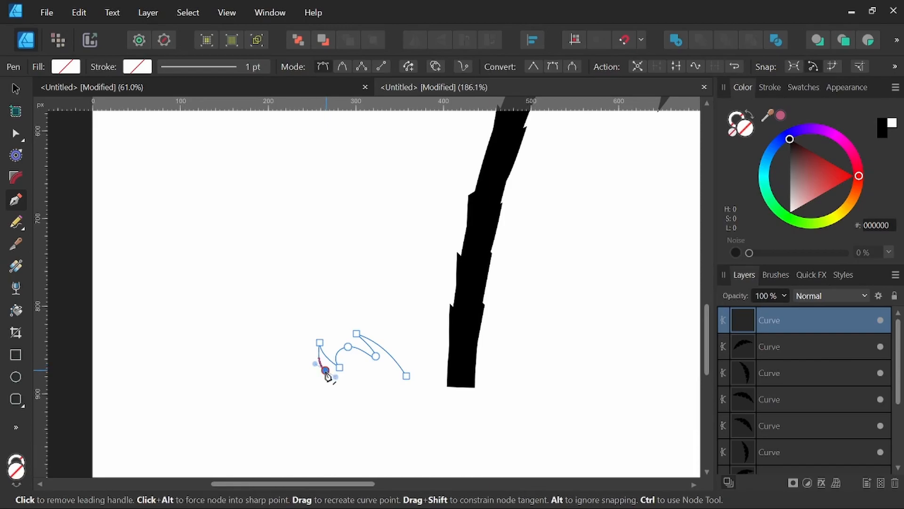
left_click_drag(297, 353, 309, 385)
left_click(296, 353)
left_click(310, 384)
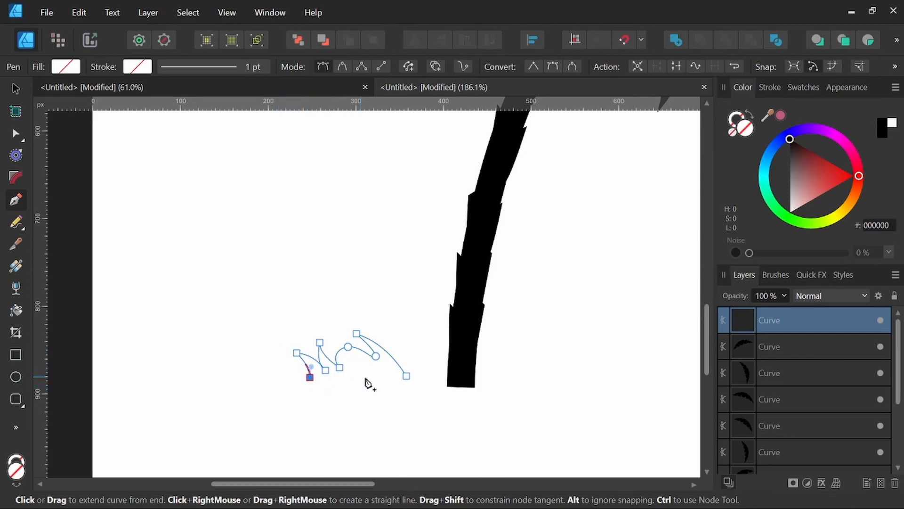
left_click(407, 377)
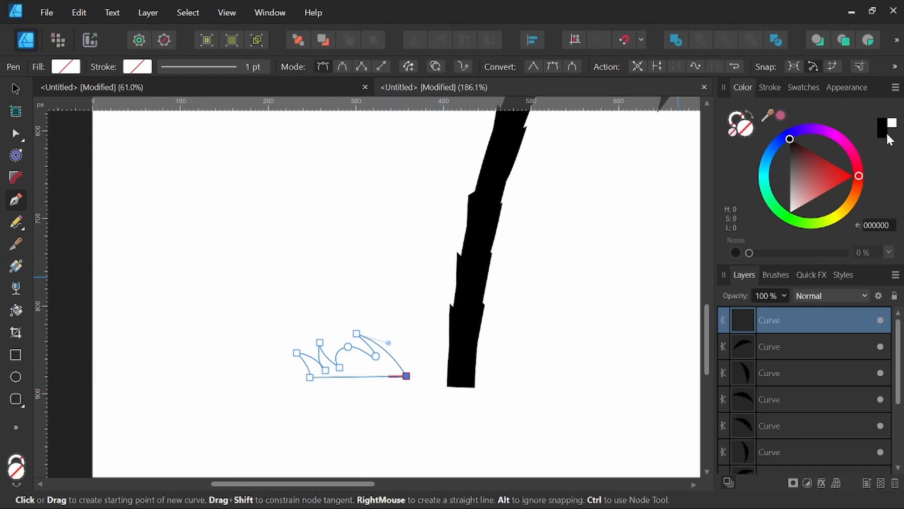
left_click(883, 128)
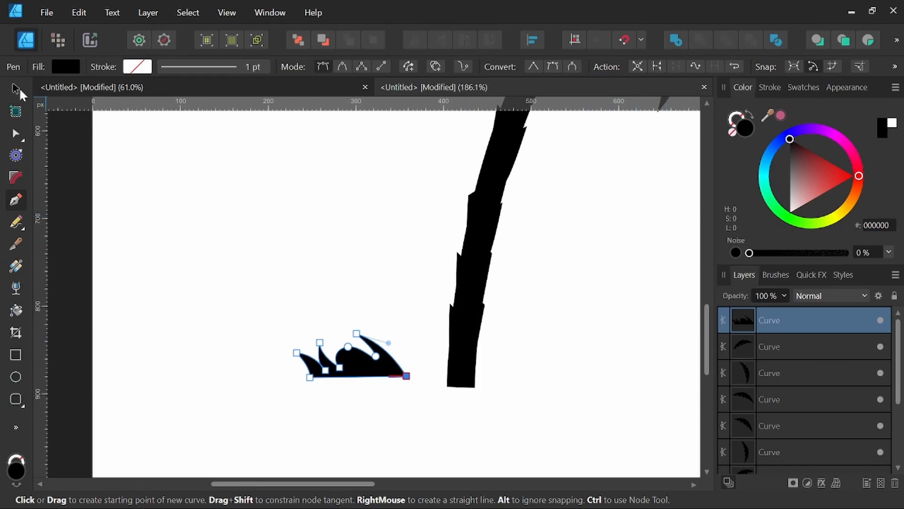
Duplicate the grass tuft, flip the copy horizontally, narrow it and overlap it with the original's right end on the same baseline.
left_click(16, 88)
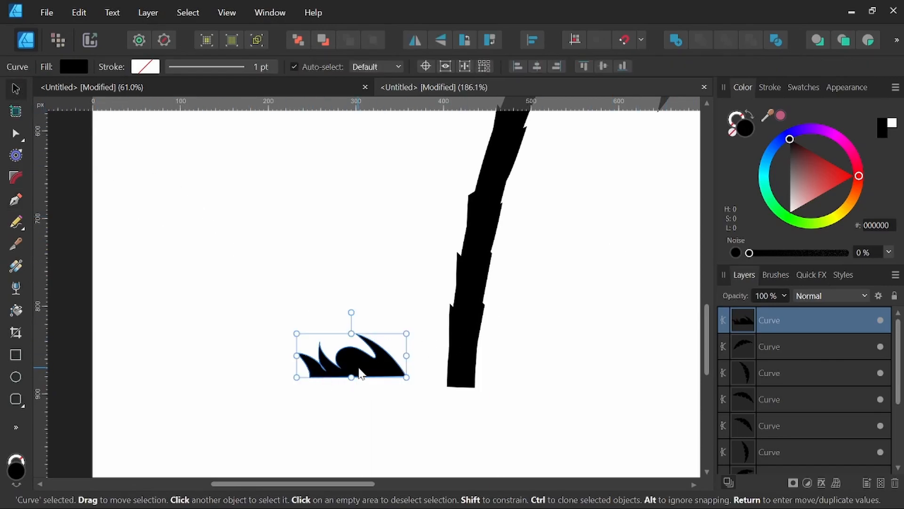
left_click_drag(359, 373, 397, 374)
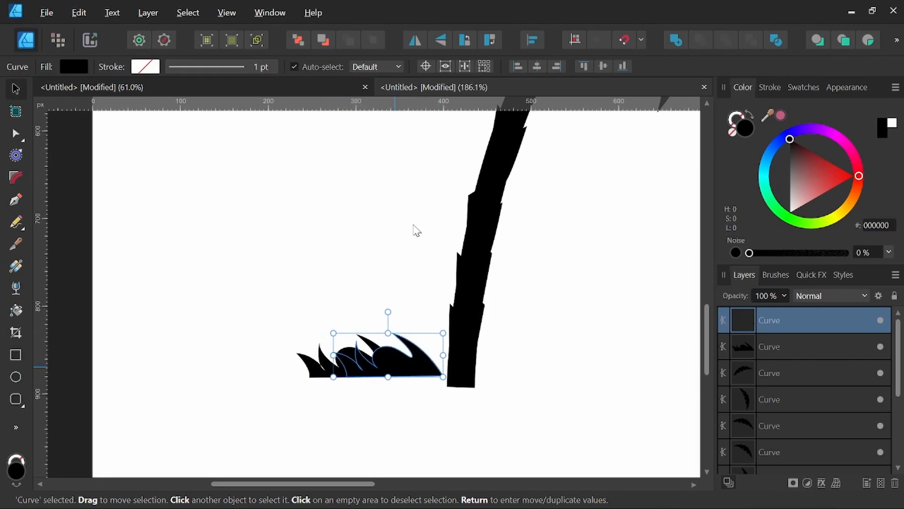
left_click(415, 40)
left_click_drag(386, 375, 419, 374)
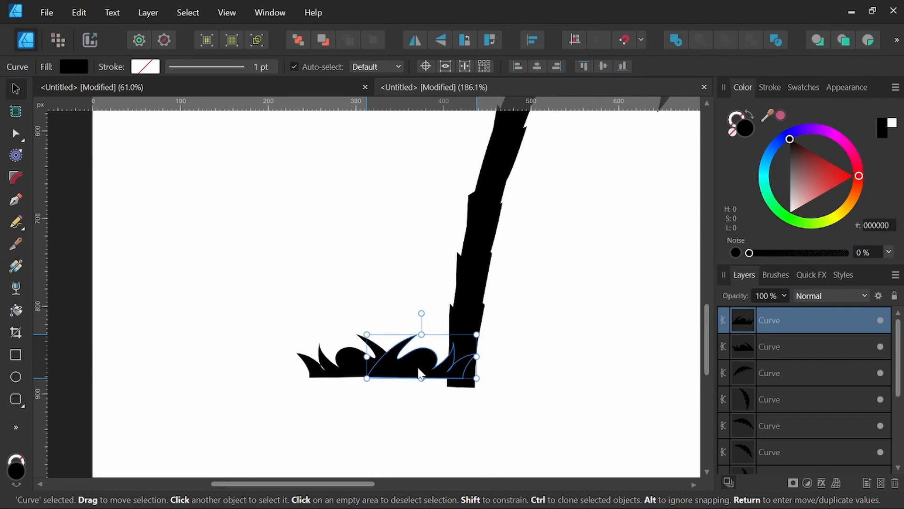
left_click_drag(476, 357, 474, 380)
scroll(460, 352, "down", 2)
scroll(403, 361, "up", 3)
left_click_drag(419, 374, 419, 373)
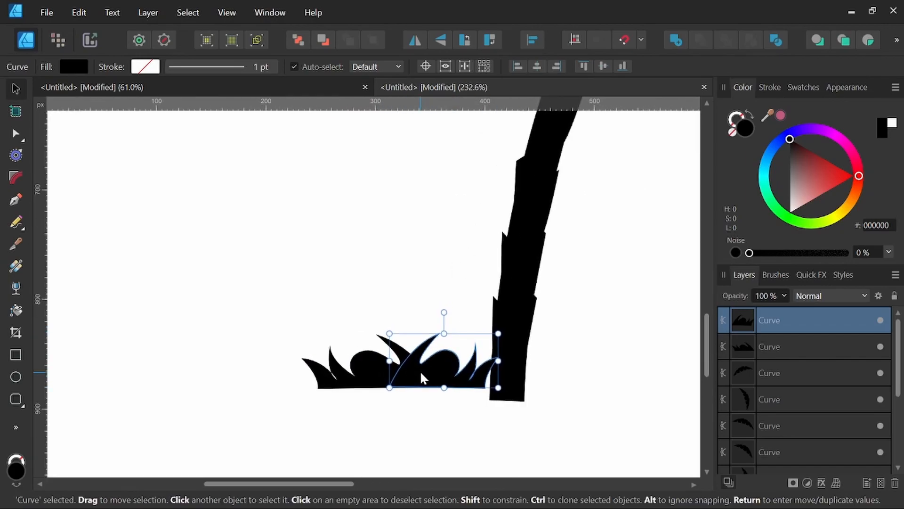
Select both grass tufts, narrow them together and place them over the base of the trunk.
left_click(372, 370, "shift")
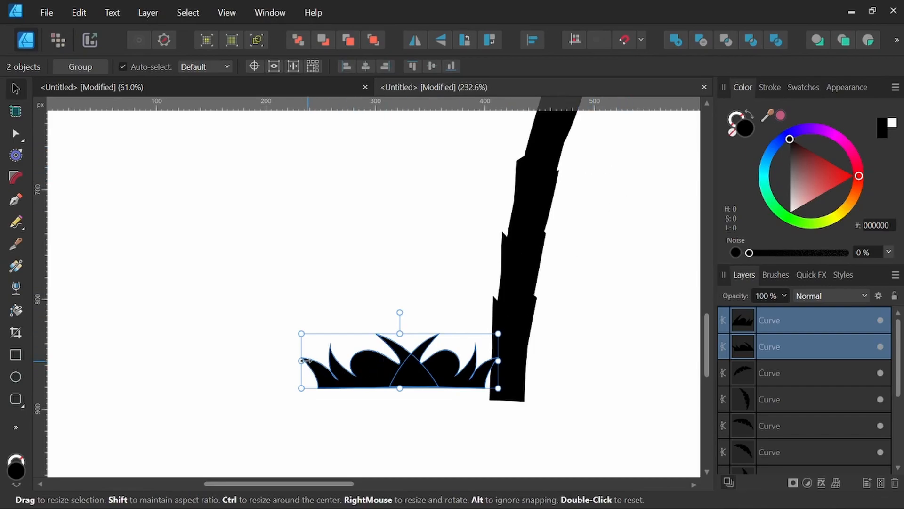
left_click_drag(301, 361, 338, 361)
left_click_drag(428, 371, 502, 384)
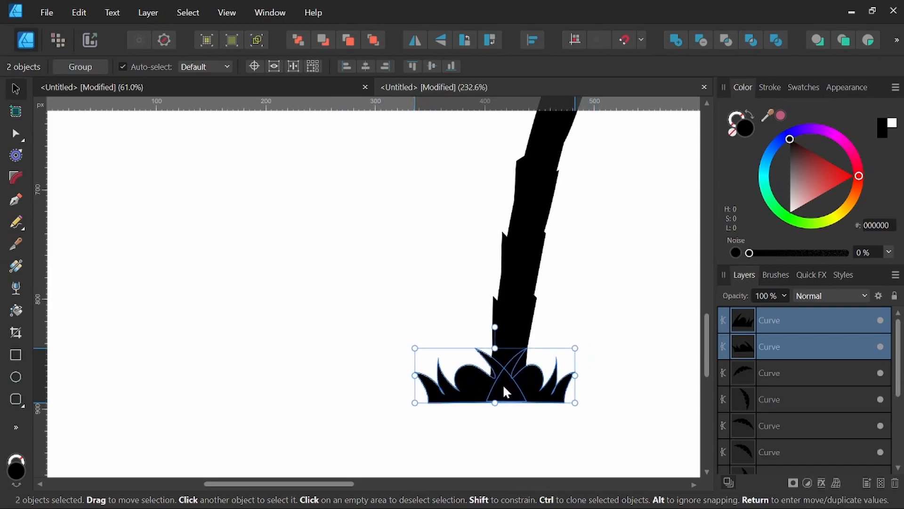
scroll(604, 301, "down", 2)
left_click_drag(608, 325, 500, 355)
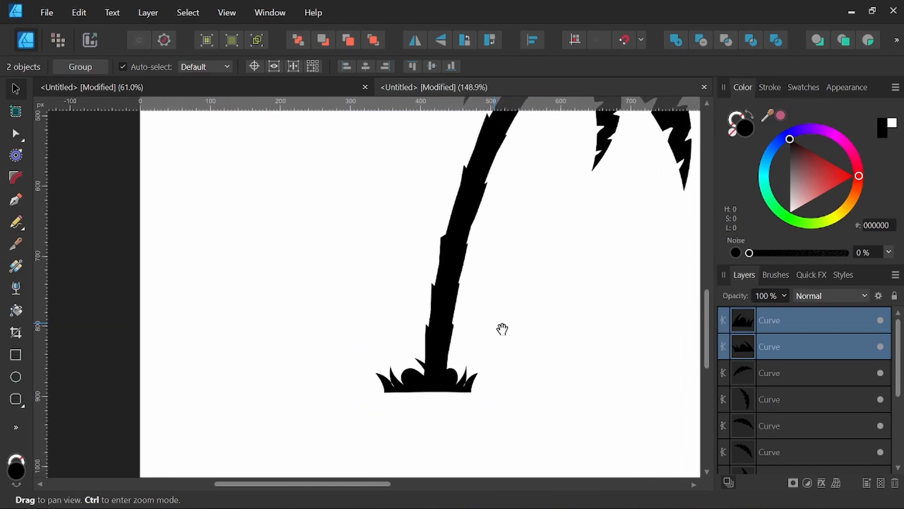
left_click_drag(517, 317, 484, 360)
scroll(434, 376, "down", 3)
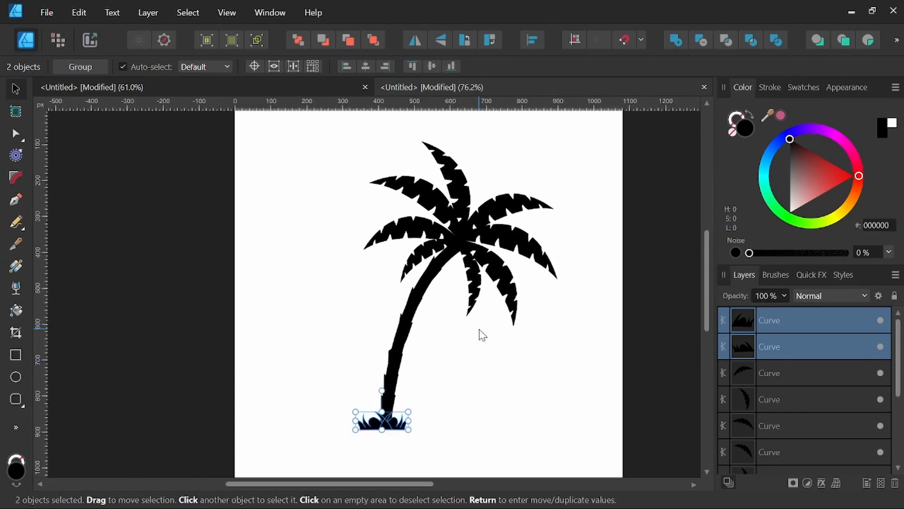
Select the eight leaves and shrink the crown slightly around its center.
scroll(600, 242, "down", 1)
scroll(593, 212, "up", 1)
left_click_drag(589, 184, 372, 356)
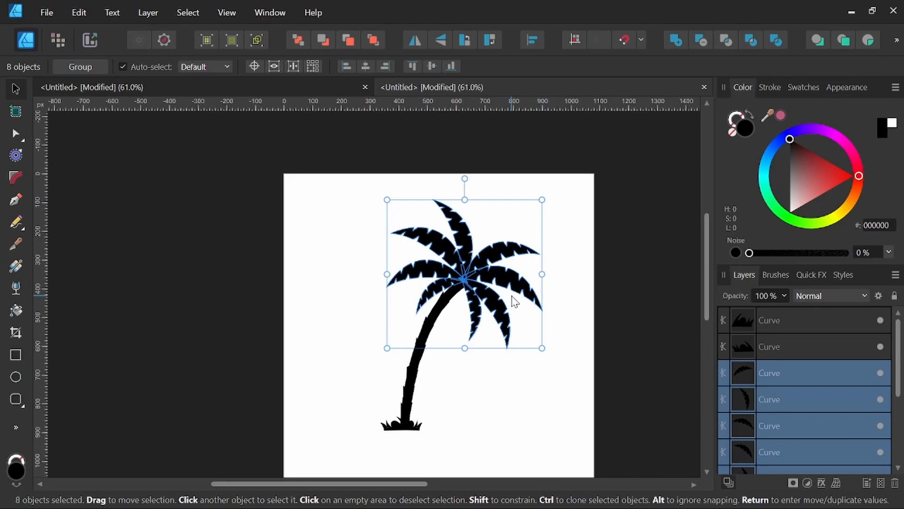
left_click_drag(542, 201, 534, 207)
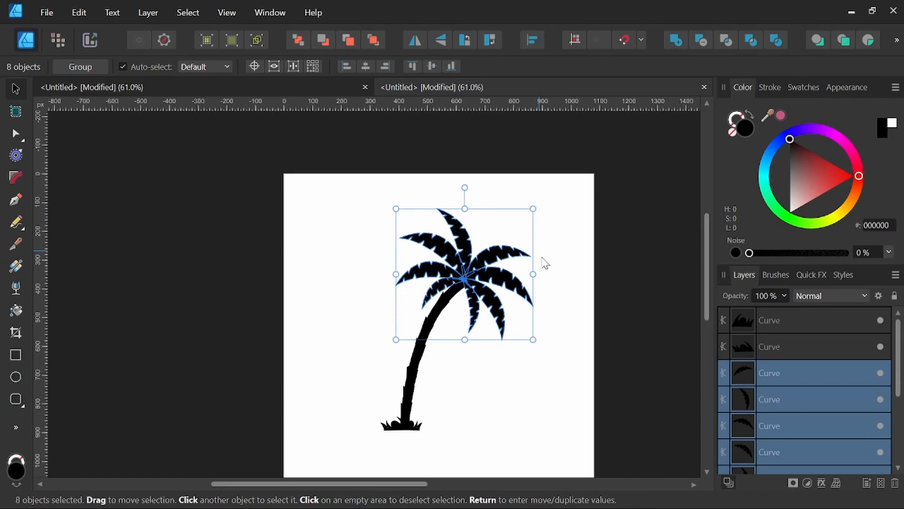
left_click(583, 319)
Select the leaves, trunk and grass and merge them into a single shape with the Add operation.
left_click_drag(583, 341, 586, 331)
left_click_drag(579, 198, 312, 473)
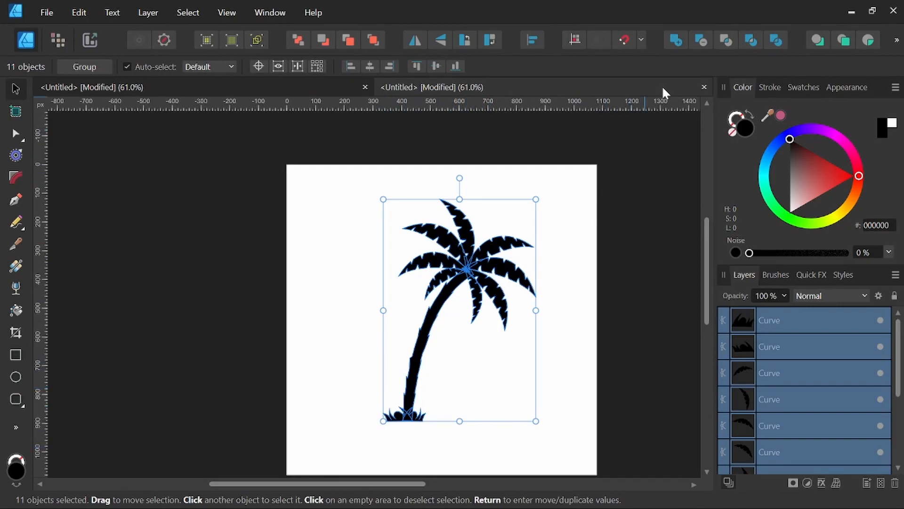
left_click(675, 41)
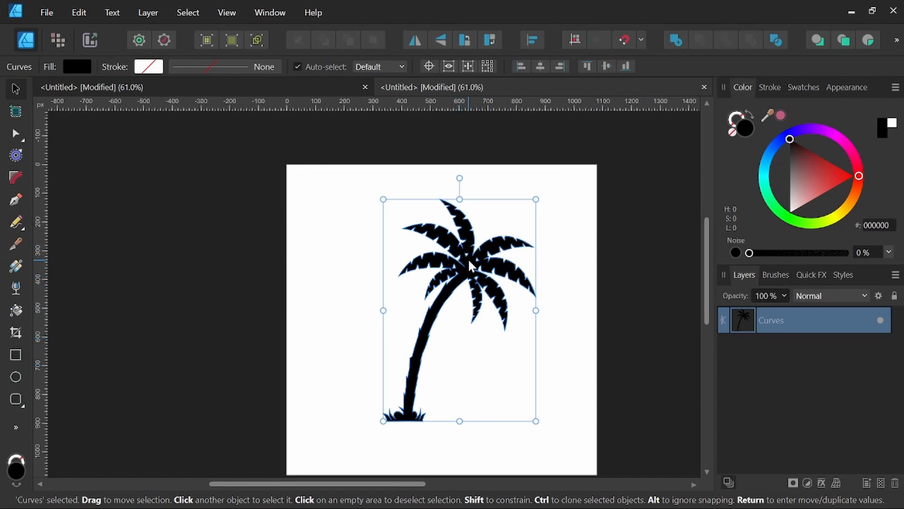
Duplicate the palm tree, flip the copy horizontally, align its base with the original's and shrink it into a smaller palm leaning left.
left_click_drag(469, 269, 444, 268, "ctrl")
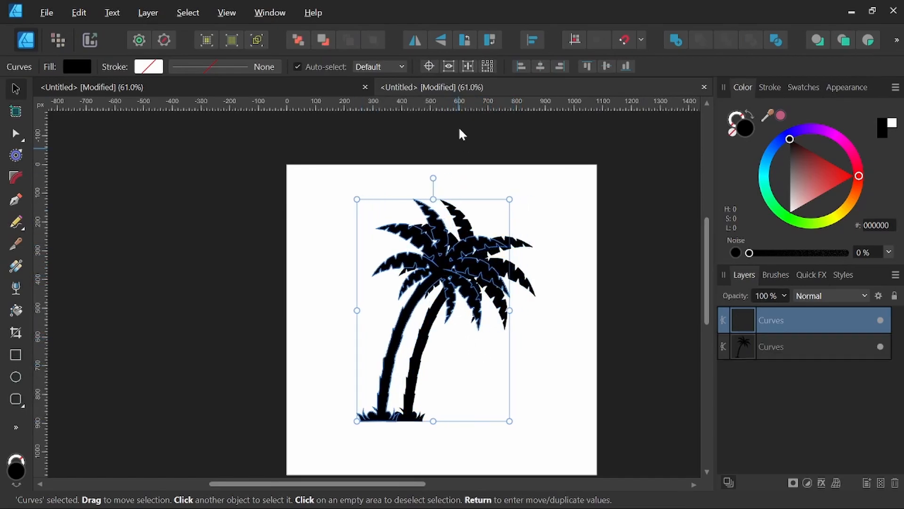
left_click(416, 41)
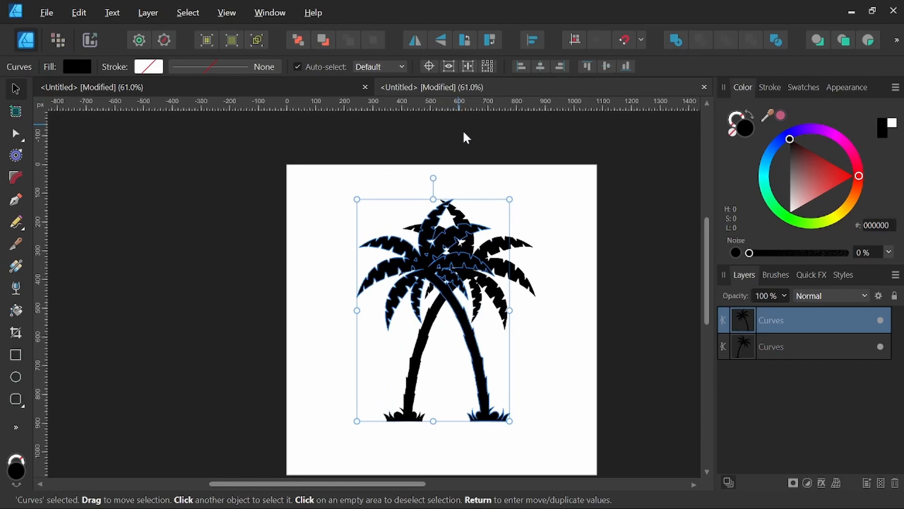
left_click_drag(436, 275, 354, 275)
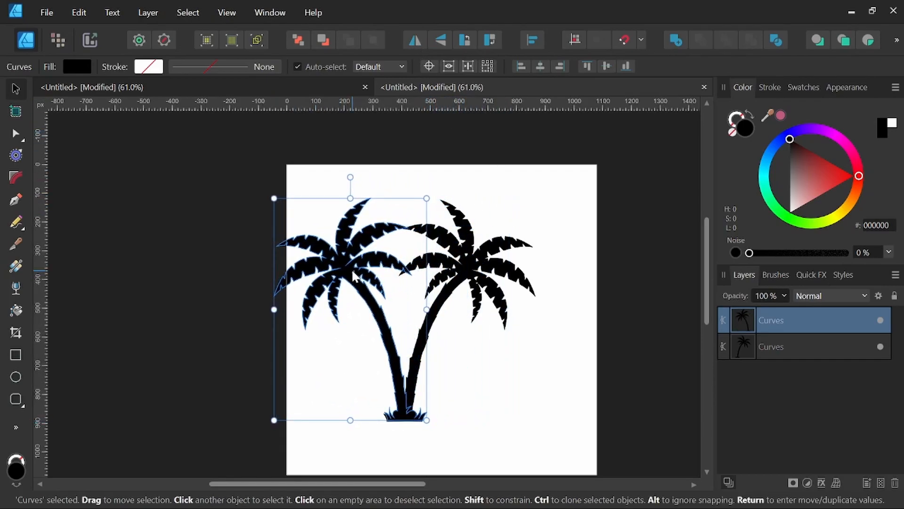
left_click_drag(273, 197, 300, 234)
Nudge the smaller palm slightly left so its trunk separates more from the larger one, and deselect it.
key("space")
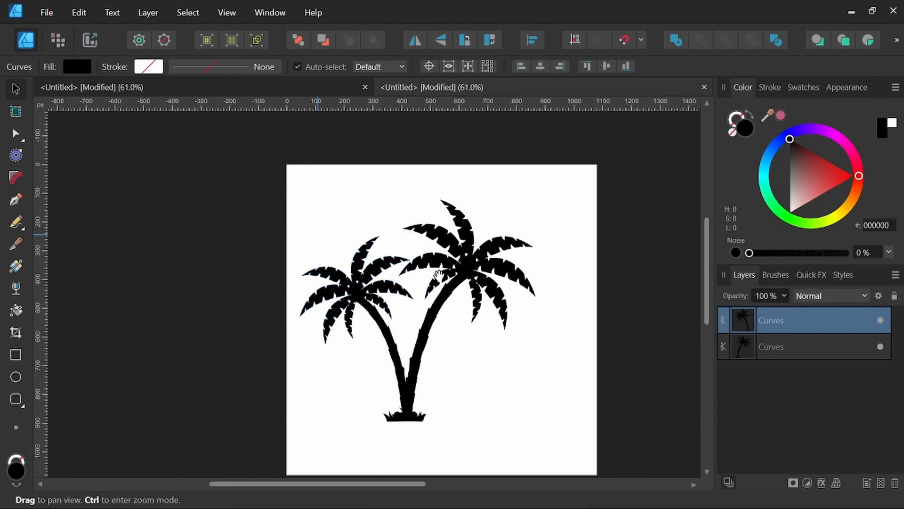
key("space")
scroll(423, 378, "up", 2)
key("space")
left_click_drag(460, 382, 474, 353)
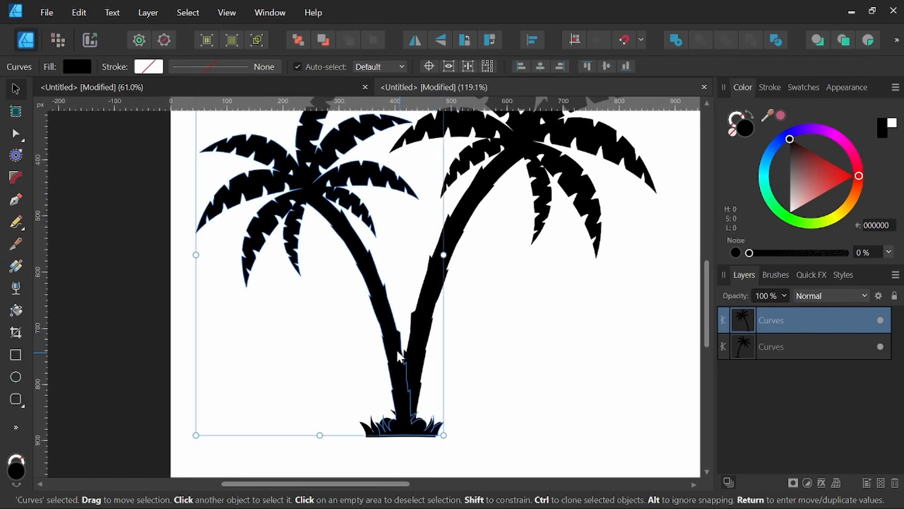
left_click_drag(388, 346, 385, 346)
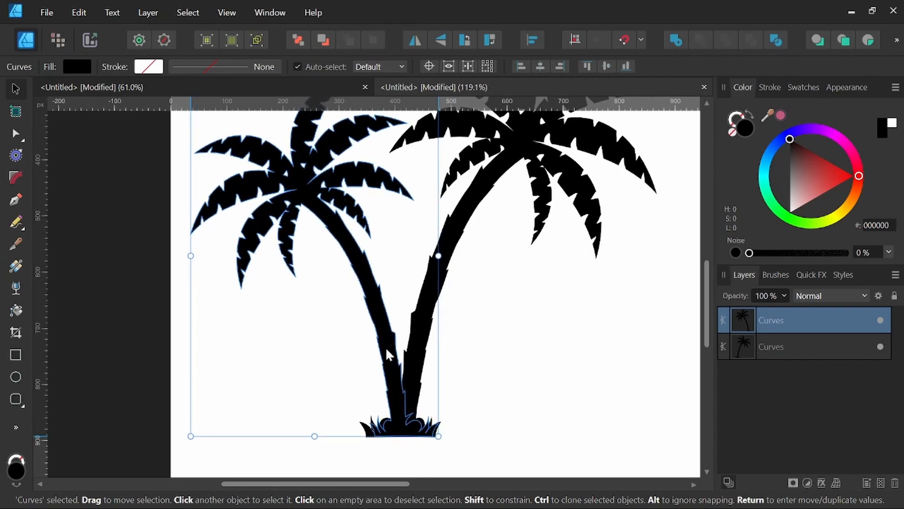
key("space")
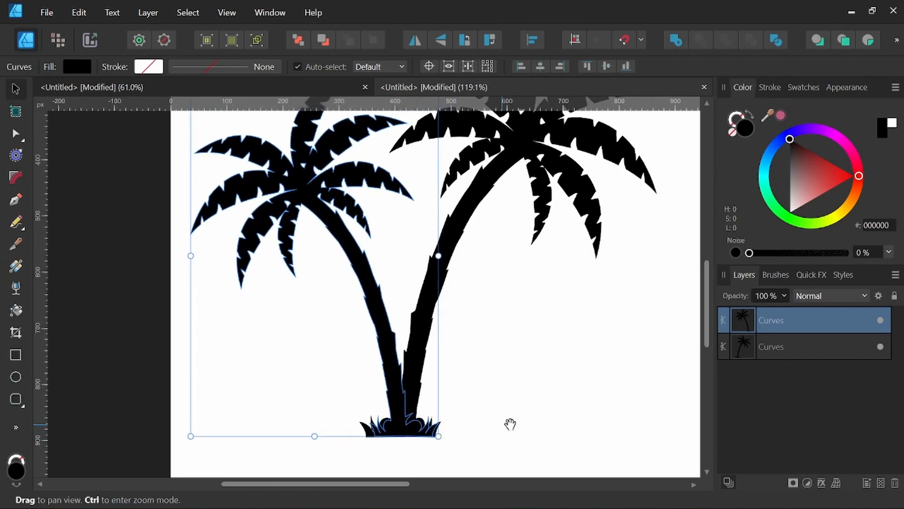
scroll(459, 398, "down", 3)
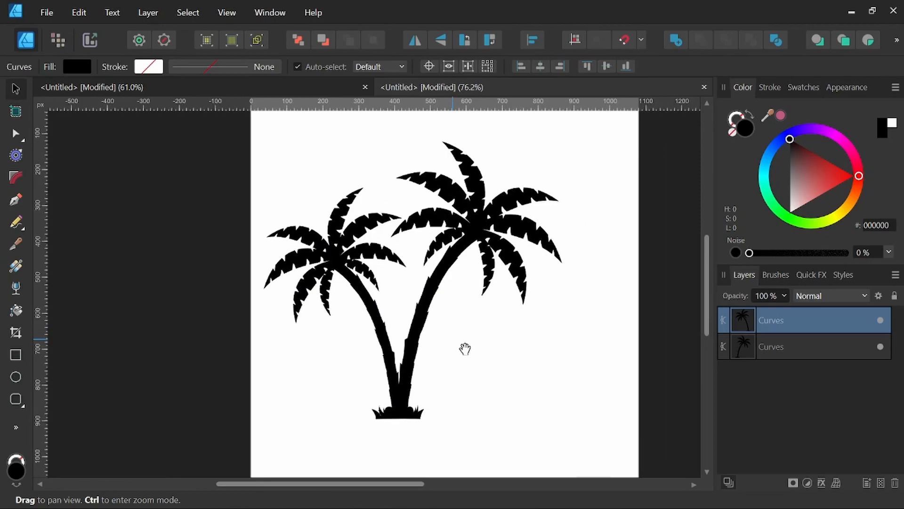
left_click(569, 287)
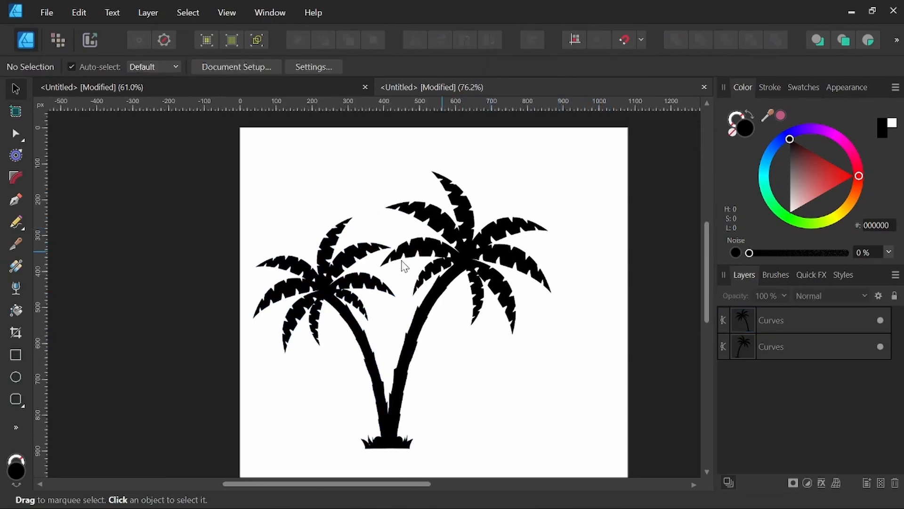
Merge the two palm trees into a single shape with the Add operation, center it horizontally on the page and deselect it.
key("space")
left_click_drag(565, 279, 545, 256)
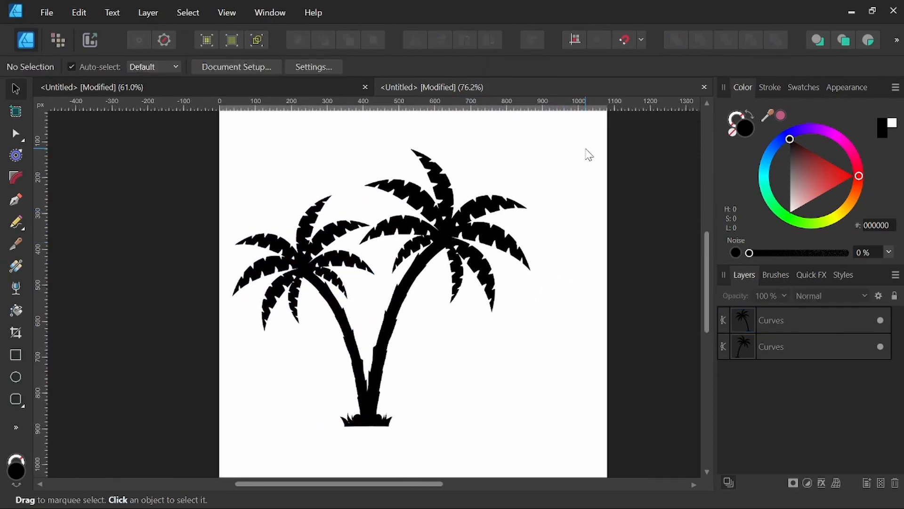
left_click_drag(591, 132, 204, 477)
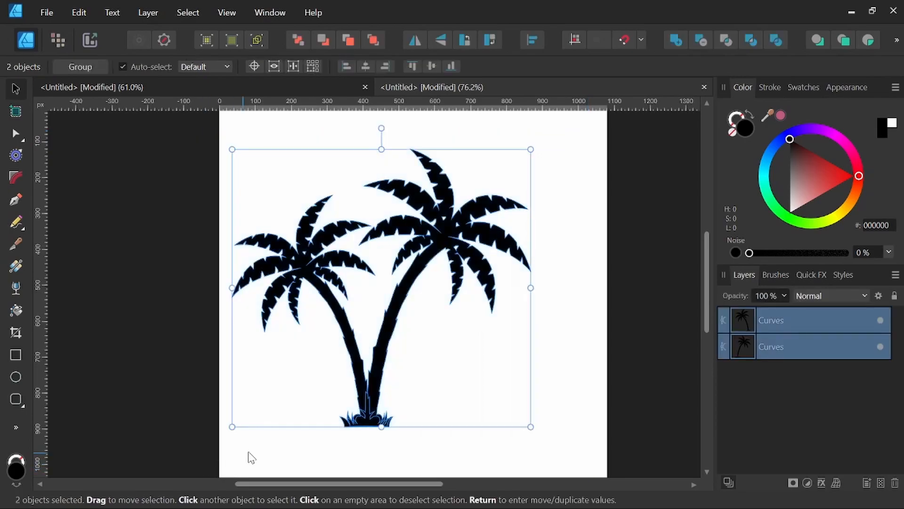
left_click(770, 322)
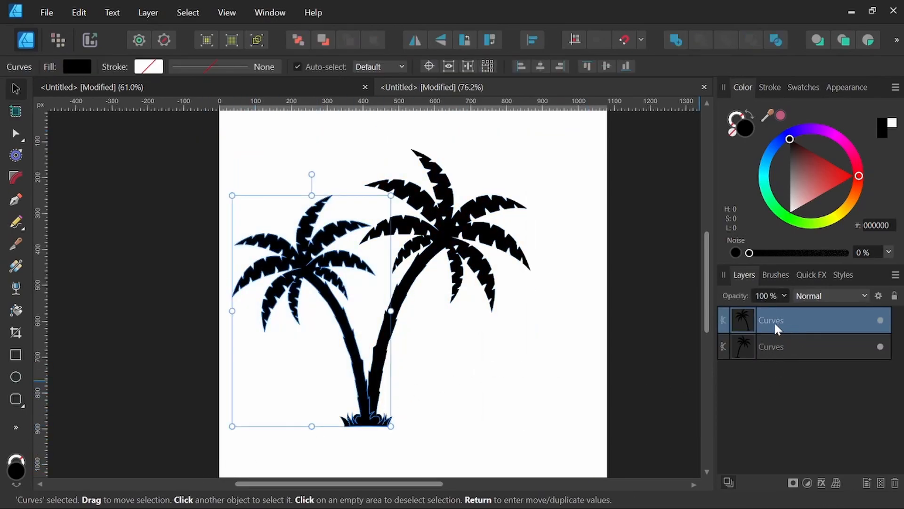
left_click(786, 345, "shift")
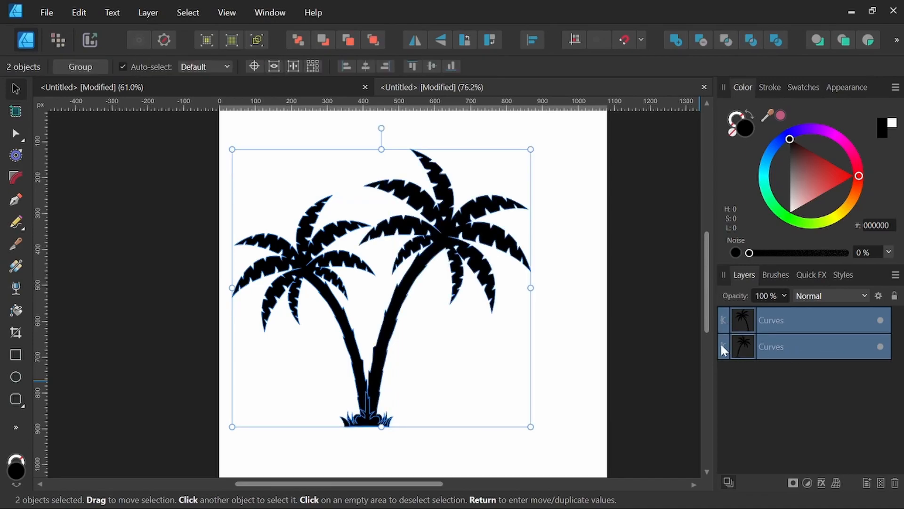
left_click(677, 40)
left_click_drag(358, 335, 390, 338)
left_click(600, 317)
scroll(508, 278, "down", 1)
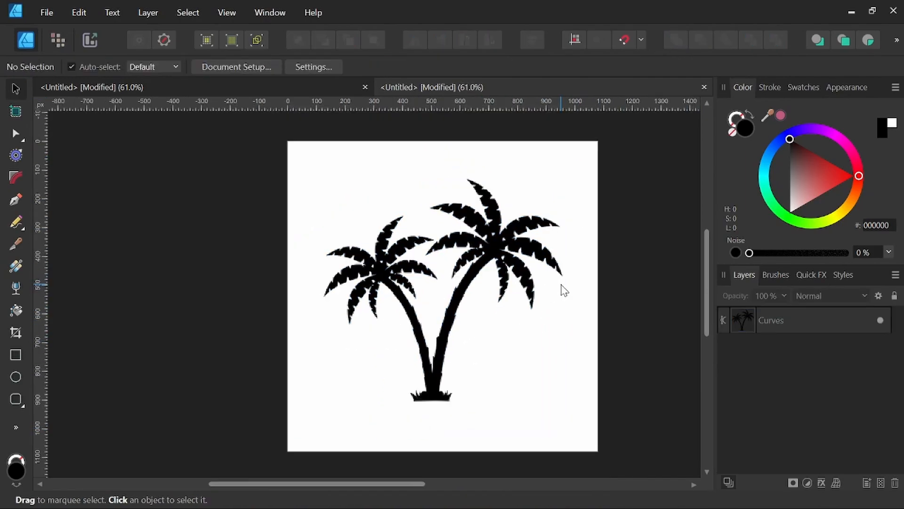
Copy the merged palm shape into the sunset road document.
left_click(494, 242)
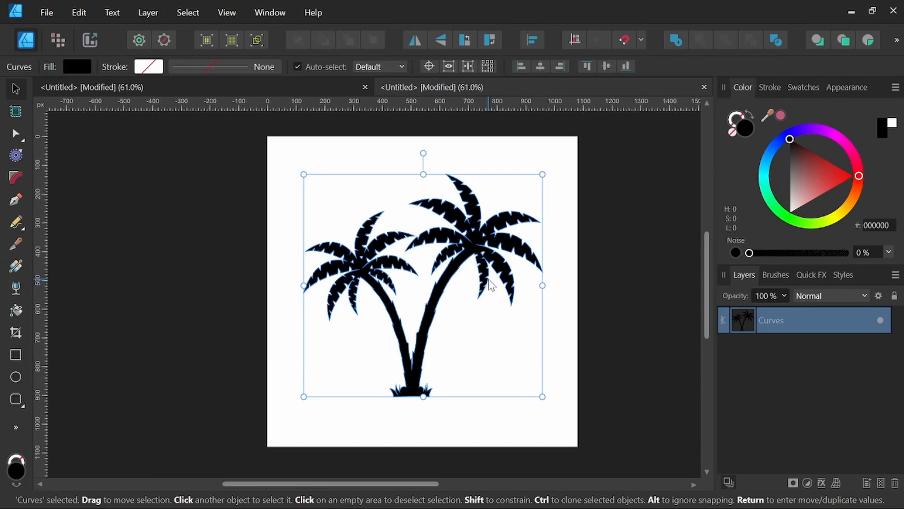
left_click(188, 84)
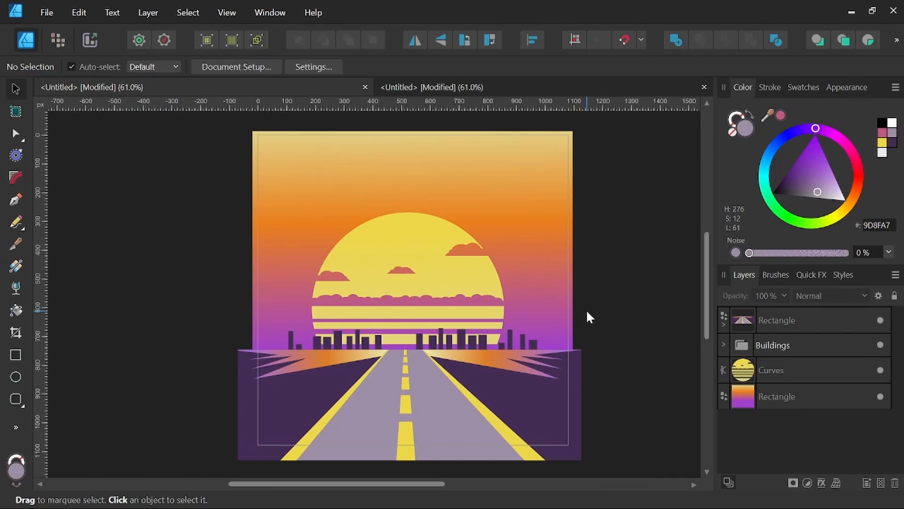
key("ctrl+v")
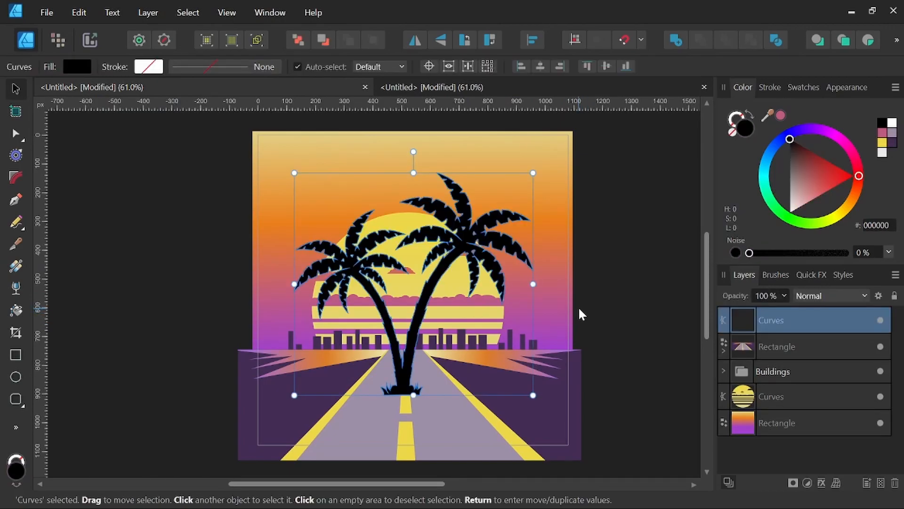
Fill the pasted palms with dark purple 442D55 and place them on the left roadside, stretched slightly taller.
left_click(892, 143)
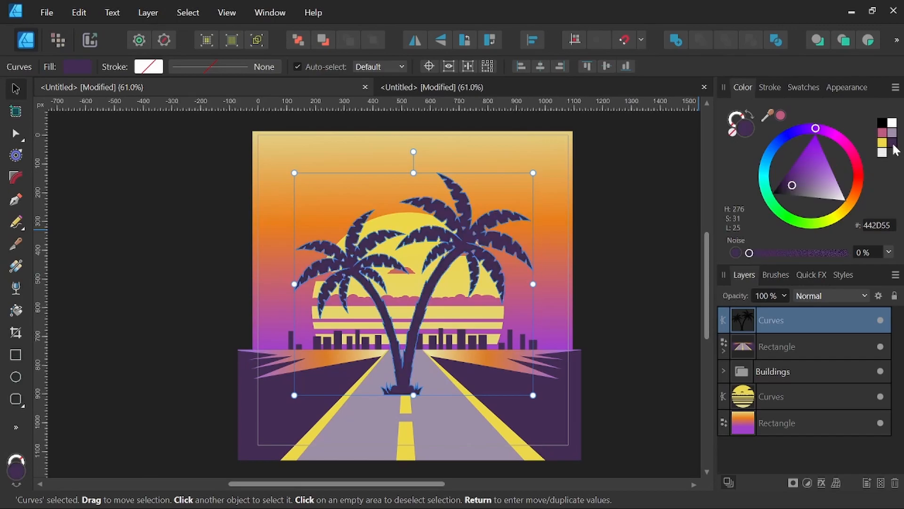
left_click_drag(408, 352, 286, 351)
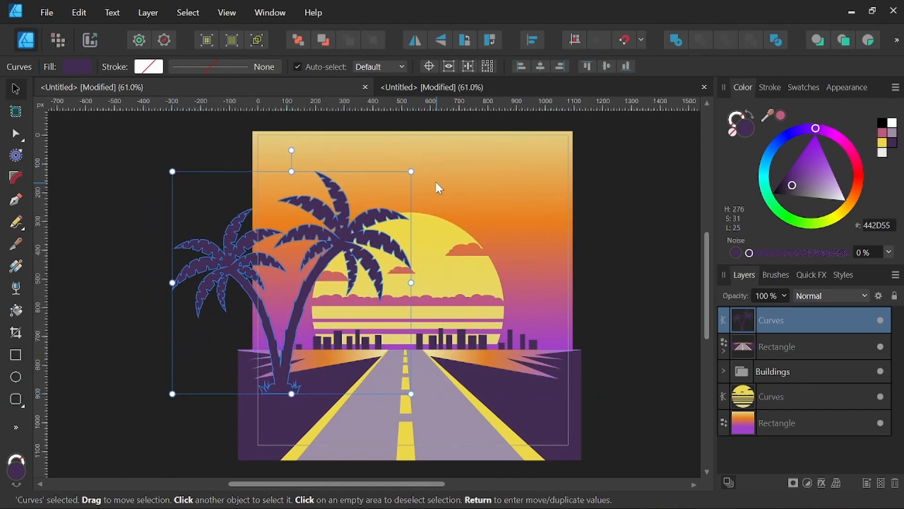
left_click_drag(411, 171, 410, 159)
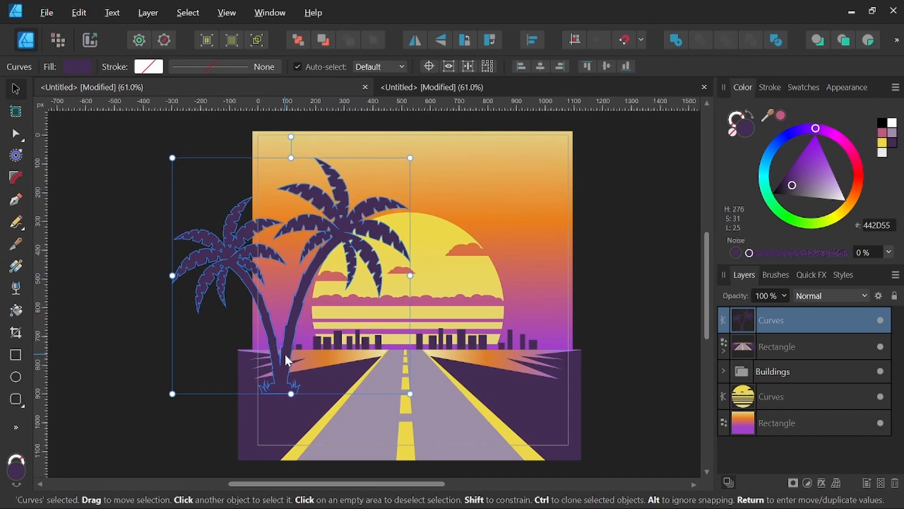
Duplicate the palms onto the right roadside, flip the copy horizontally and make it slightly smaller than the left pair.
left_click_drag(284, 352, 464, 353)
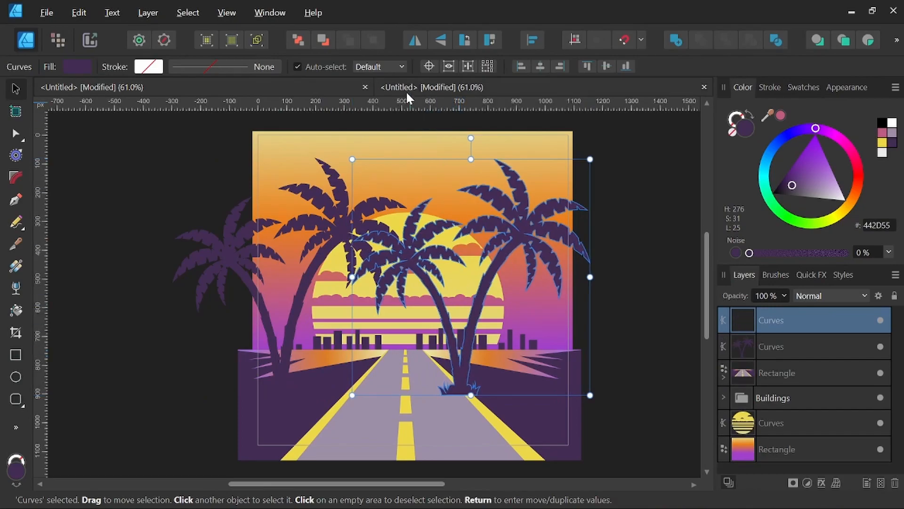
left_click(414, 41)
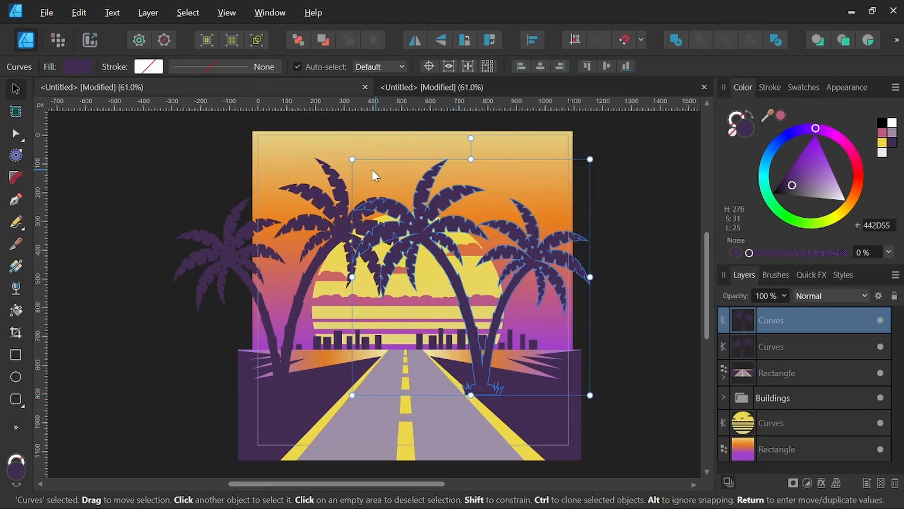
left_click_drag(358, 162, 377, 191)
left_click_drag(434, 239, 490, 250)
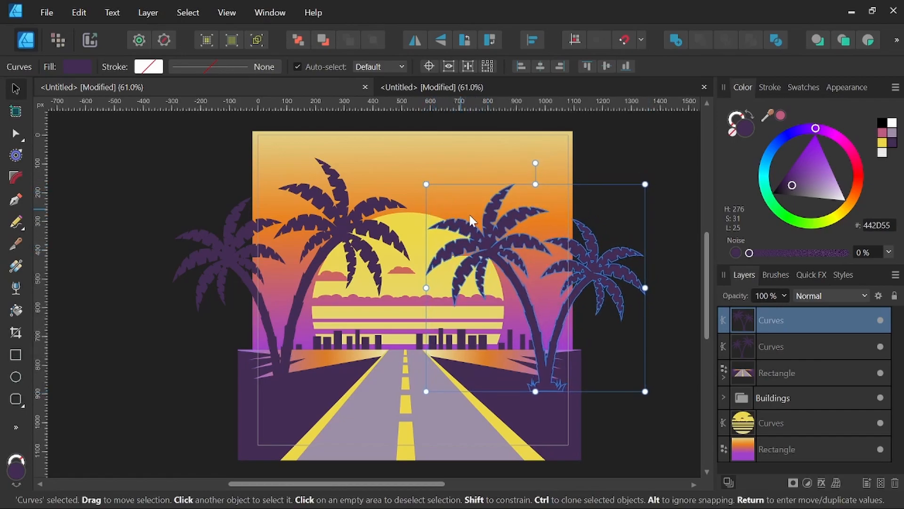
key("space")
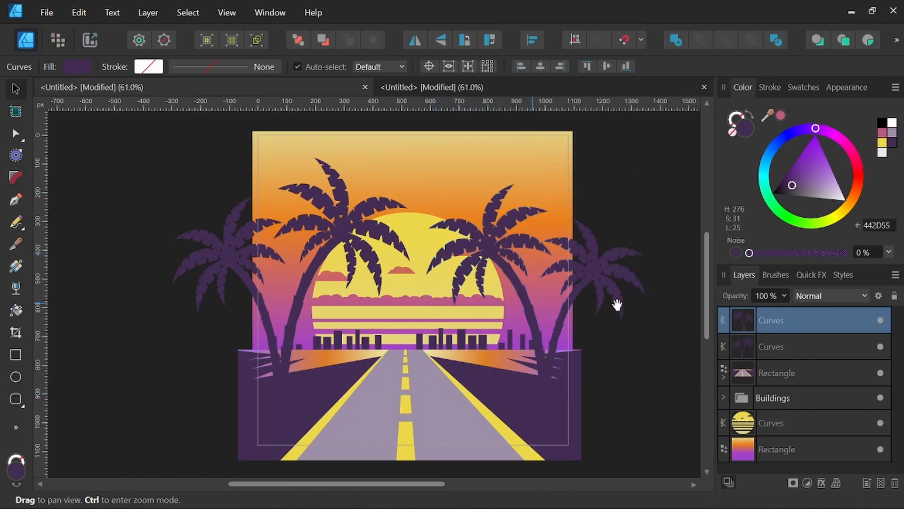
Duplicate the right palms, order the copy beneath the other palm layers and turn it into a flipped, roughly half-size pair farther back.
left_click_drag(504, 254, 418, 246)
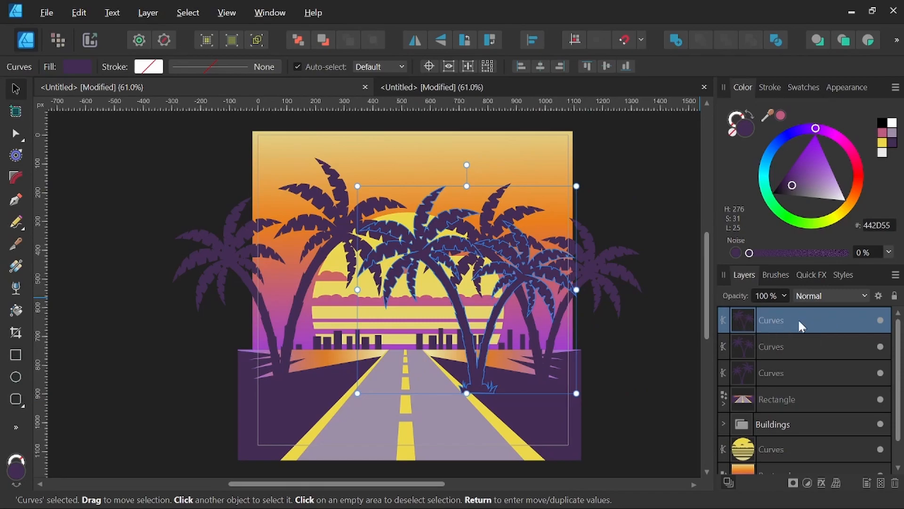
left_click_drag(791, 319, 778, 383)
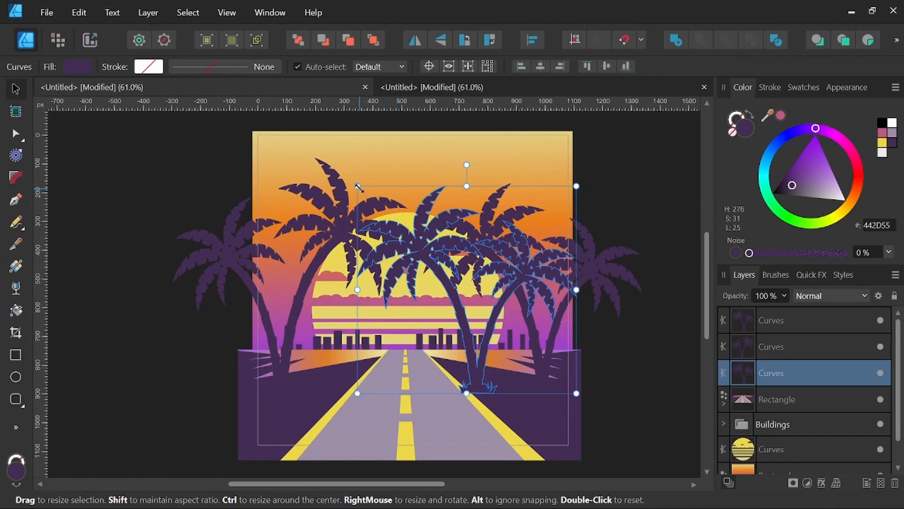
left_click_drag(357, 186, 452, 277)
left_click(415, 40)
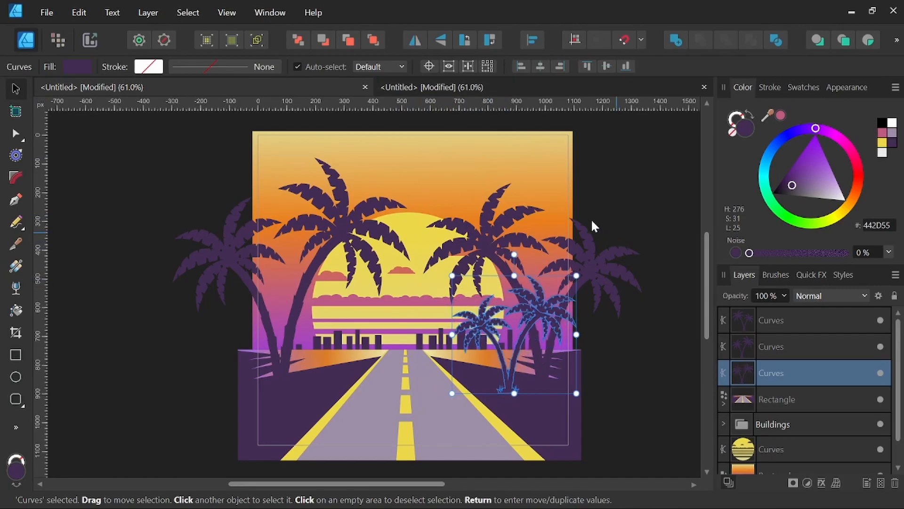
mouse_move(516, 361)
left_mouse_down()
mouse_move(508, 337)
mouse_move(510, 345)
left_mouse_up()
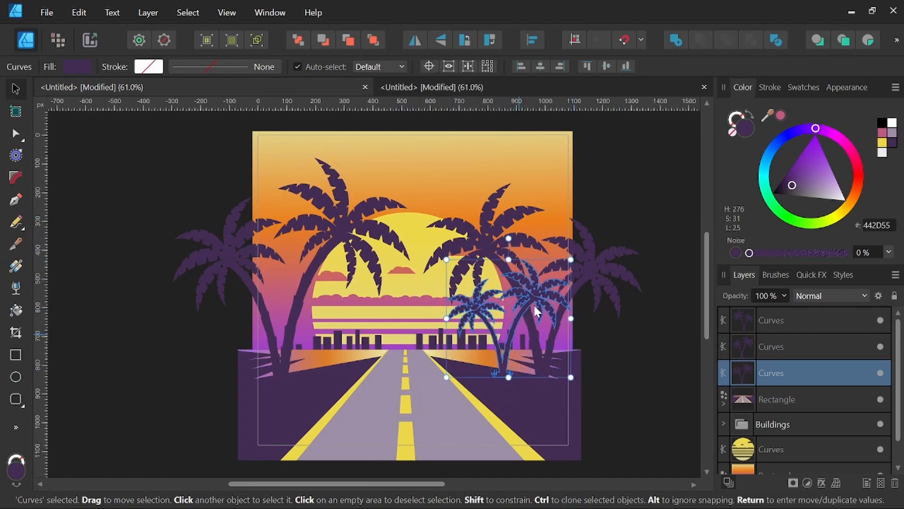
key("space")
left_click_drag(569, 262, 559, 269)
left_click_drag(522, 299, 531, 296)
key("space")
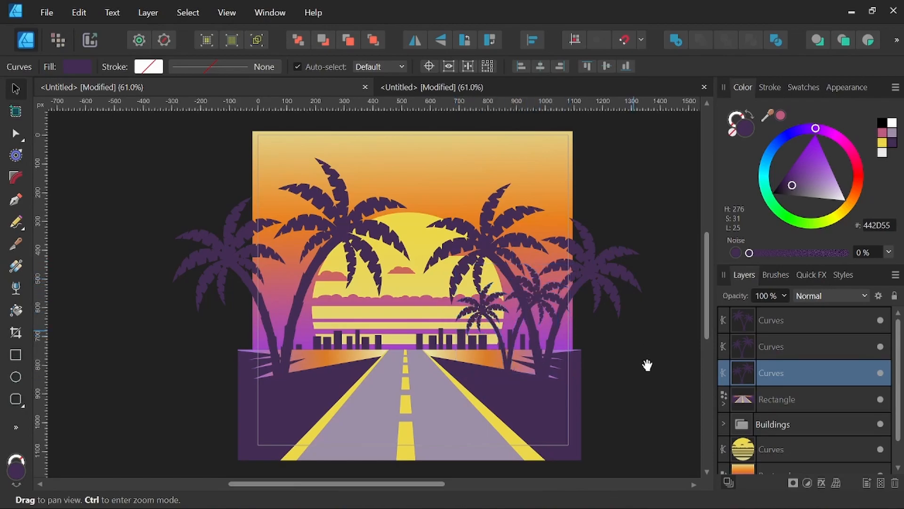
Duplicate the half-size palms as a flipped, much smaller pair and place it near the horizon on the right of the road.
scroll(497, 329, "up", 2)
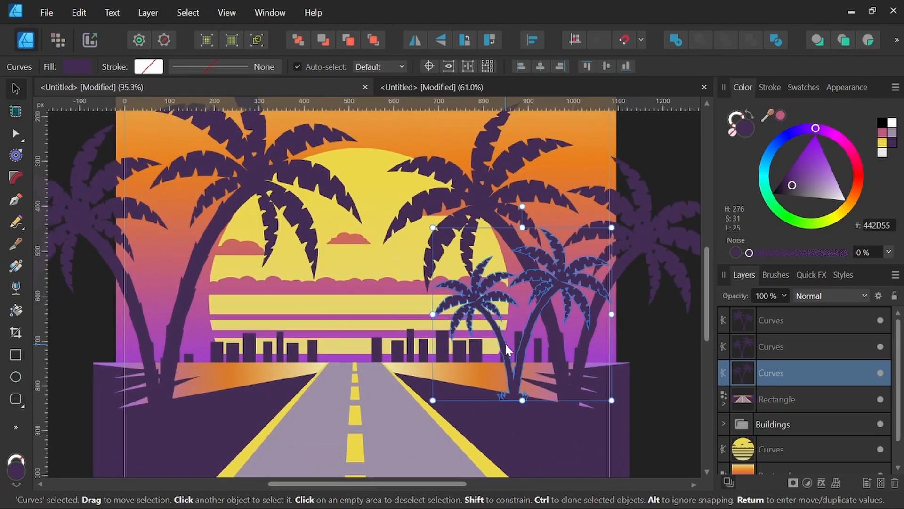
left_click_drag(506, 344, 444, 331)
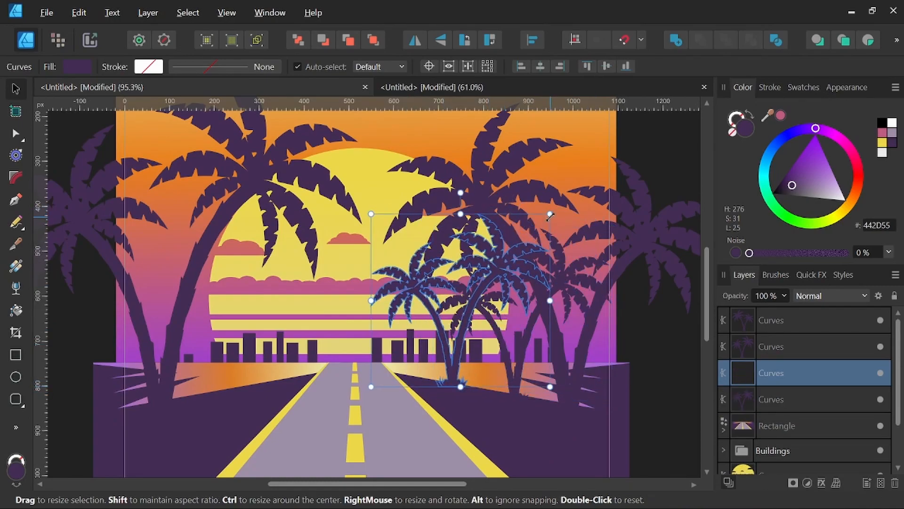
left_click_drag(546, 218, 480, 282)
left_click(420, 43)
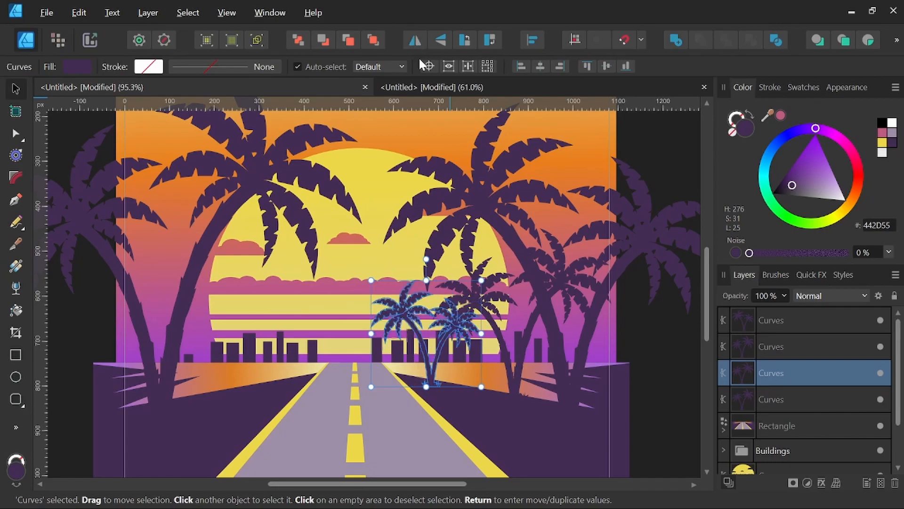
left_click_drag(372, 281, 400, 307)
left_click_drag(441, 349, 452, 361)
key("space")
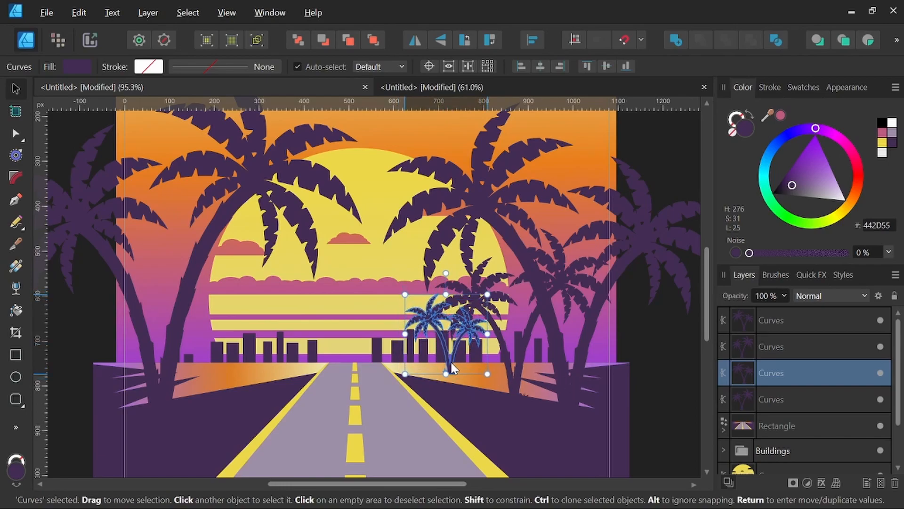
key("space")
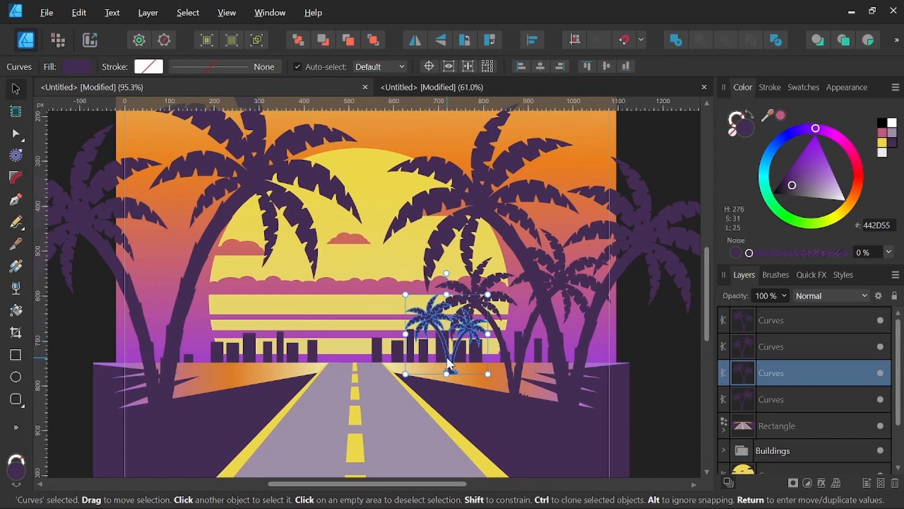
Duplicate the two small right palm pairs onto the left roadside, then shrink the larger copy and shift it behind the big left palms.
left_click(505, 354, "shift")
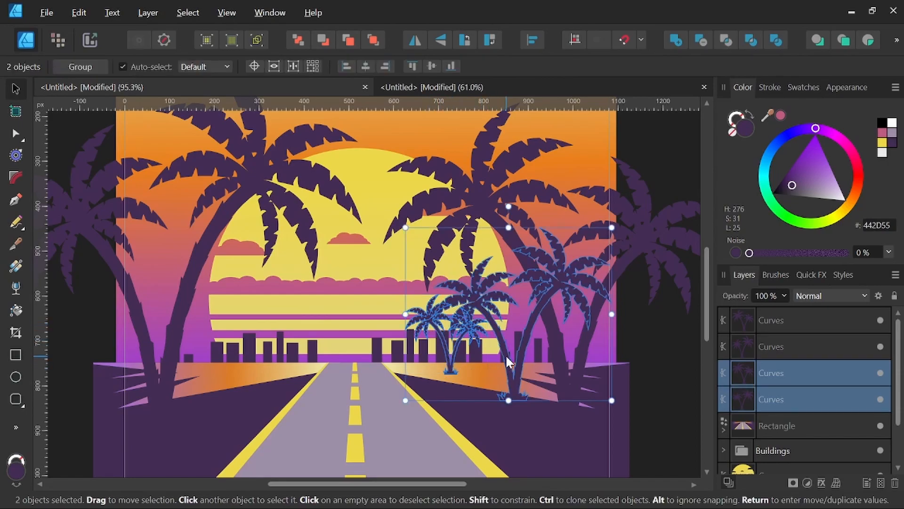
left_click_drag(505, 354, 179, 344)
left_click(288, 347)
left_click_drag(283, 216, 250, 255)
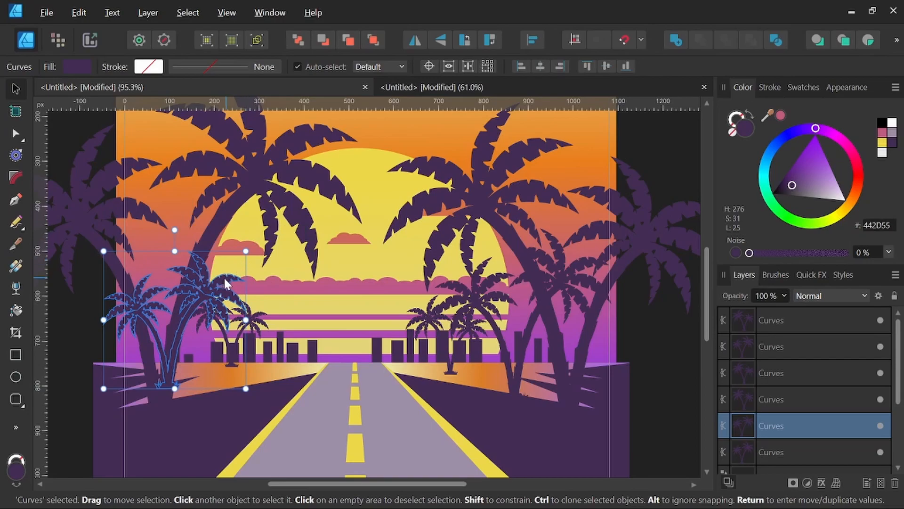
left_click_drag(209, 289, 180, 287)
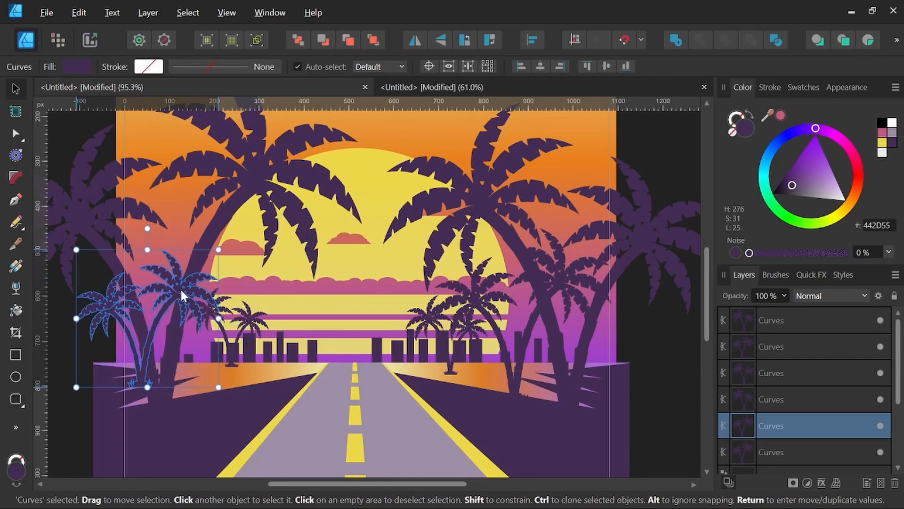
key("space")
left_click_drag(333, 259, 362, 264)
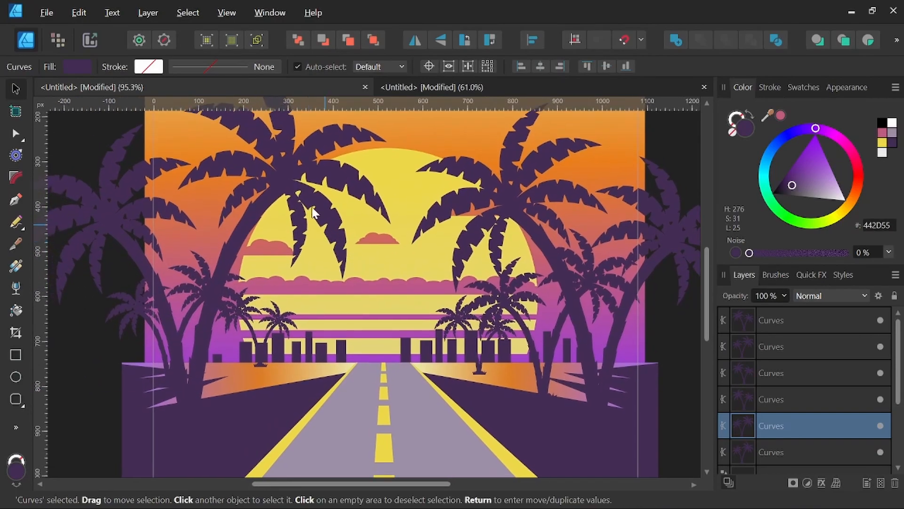
Nudge the big left palms slightly toward the road and shrink the smallest left palm pair near the horizon.
left_click(285, 174)
left_click_drag(297, 173, 299, 174)
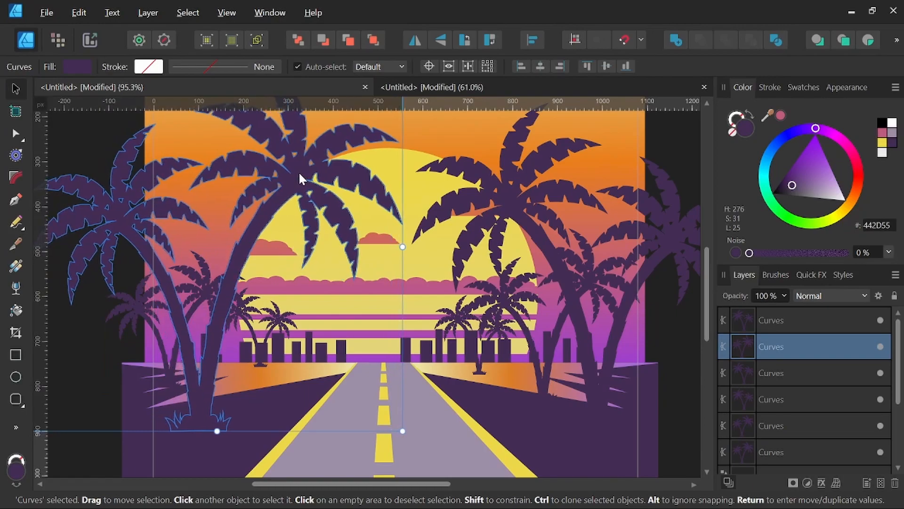
left_click(203, 286)
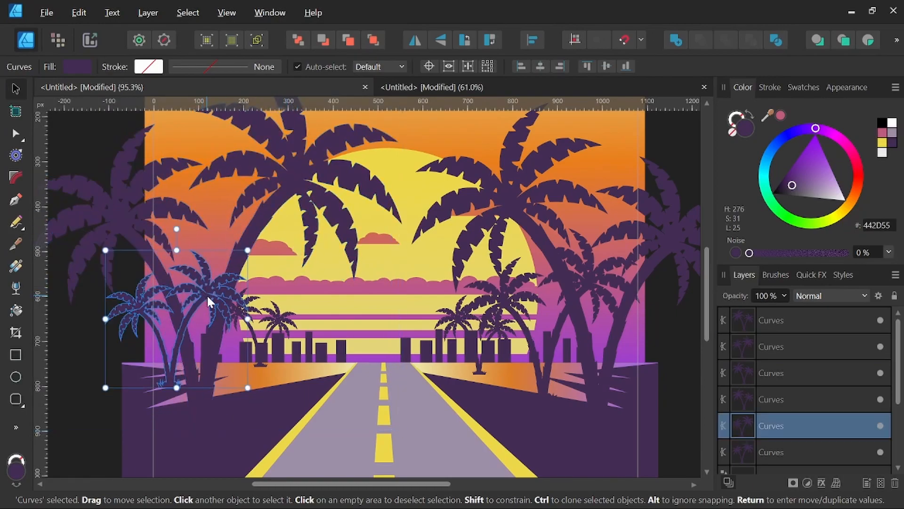
left_click(276, 315)
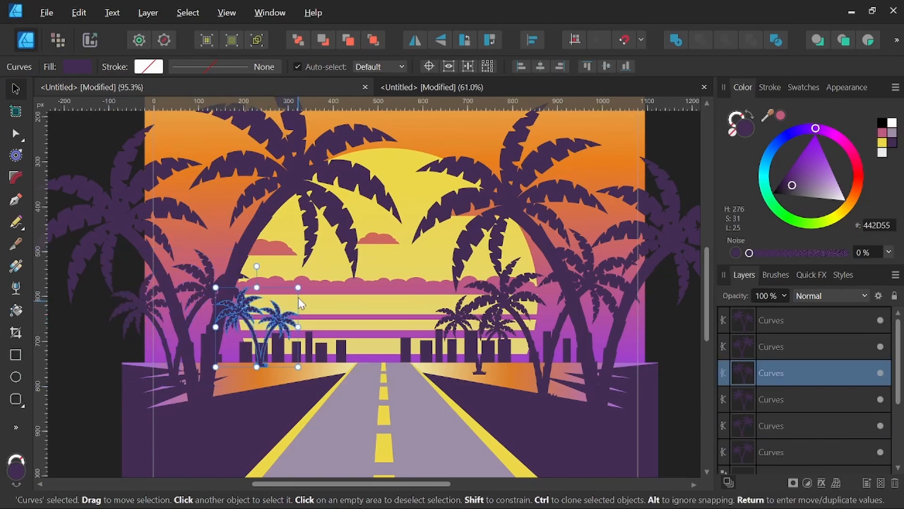
left_click_drag(298, 287, 276, 326)
scroll(413, 242, "down", 2)
left_click_drag(532, 304, 524, 337)
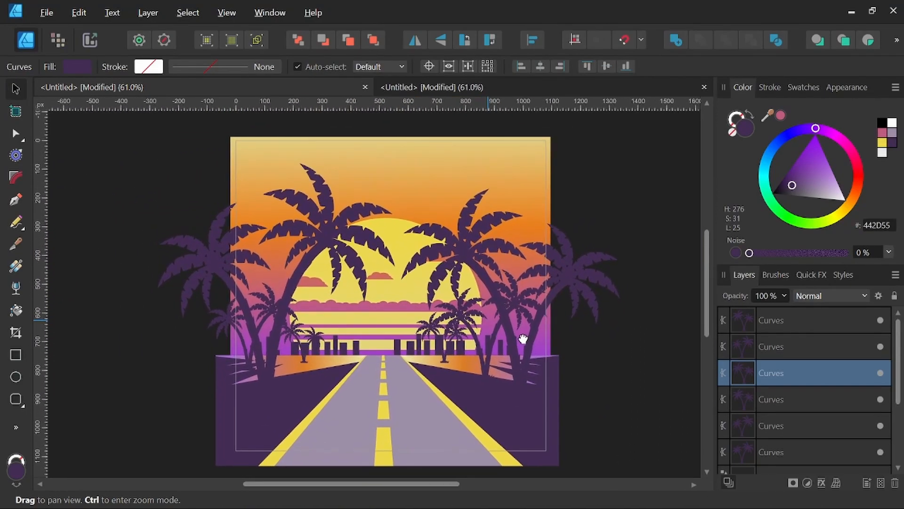
Enlarge the big left palms slightly, readjust their position on the roadside and deselect them.
left_click(324, 224)
left_click_drag(392, 165, 397, 156)
left_click_drag(342, 198, 333, 206)
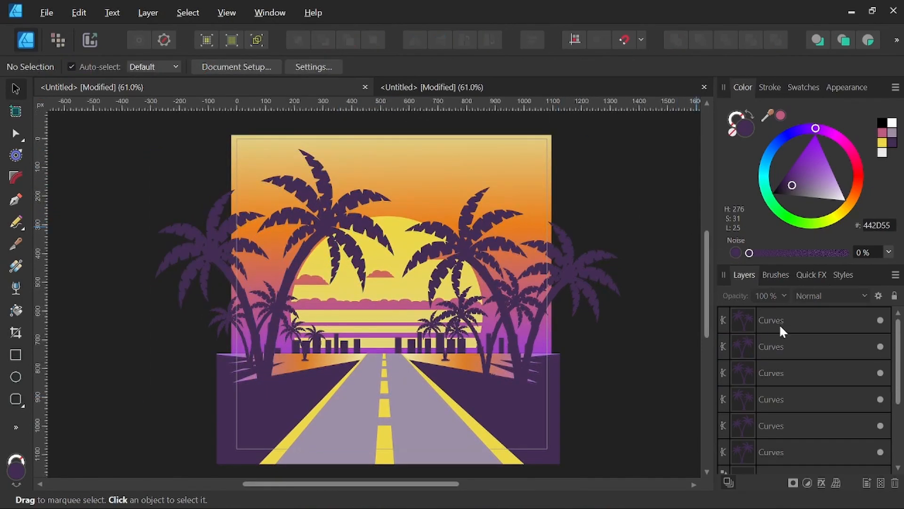
Group the six palm tree curves and rename the group Palm Trees.
left_click(776, 321)
scroll(796, 339, "down", 3)
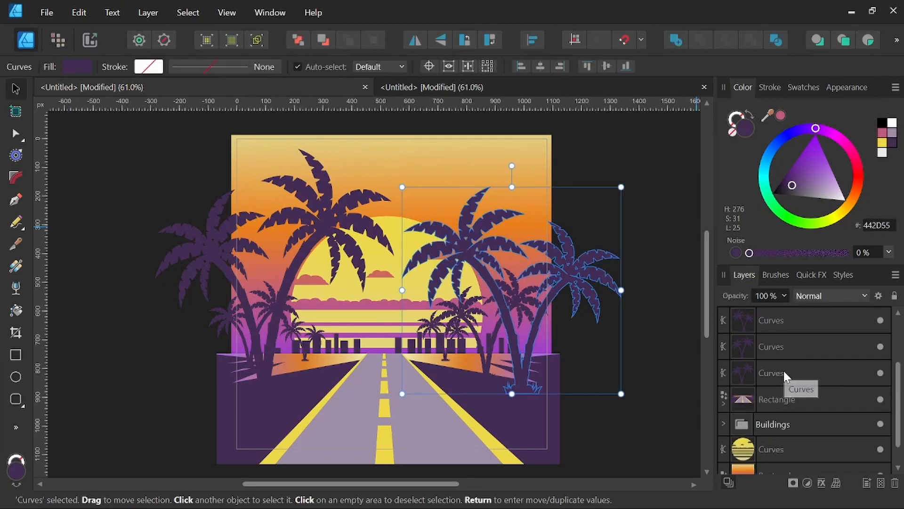
left_click(784, 371, "shift")
right_click(781, 320)
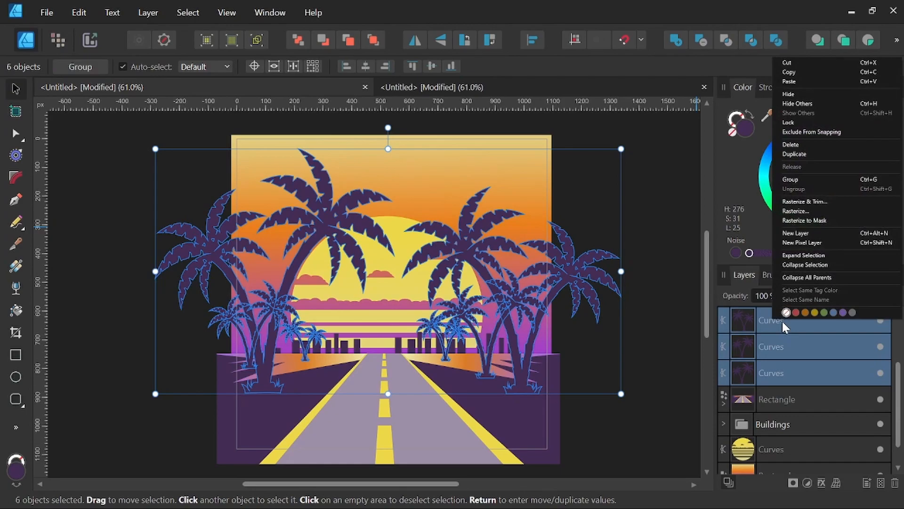
left_click(795, 179)
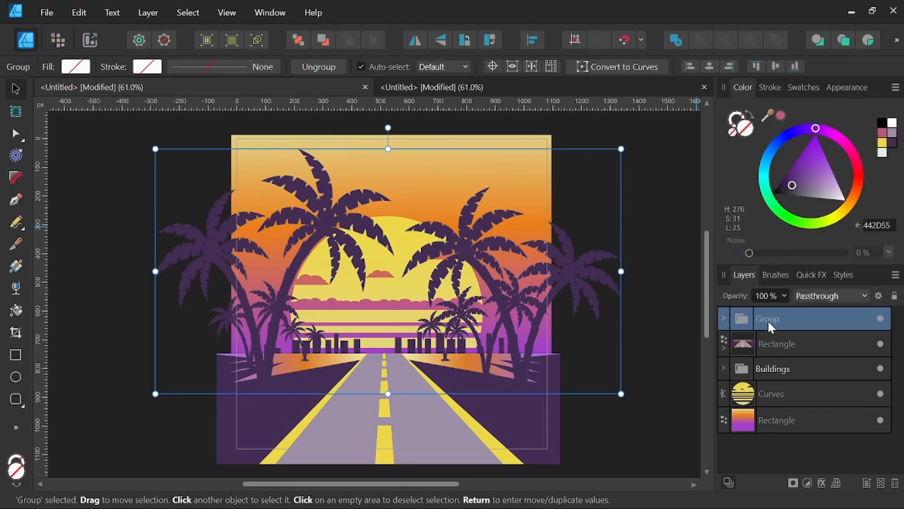
double_click(768, 320)
type("Palm")
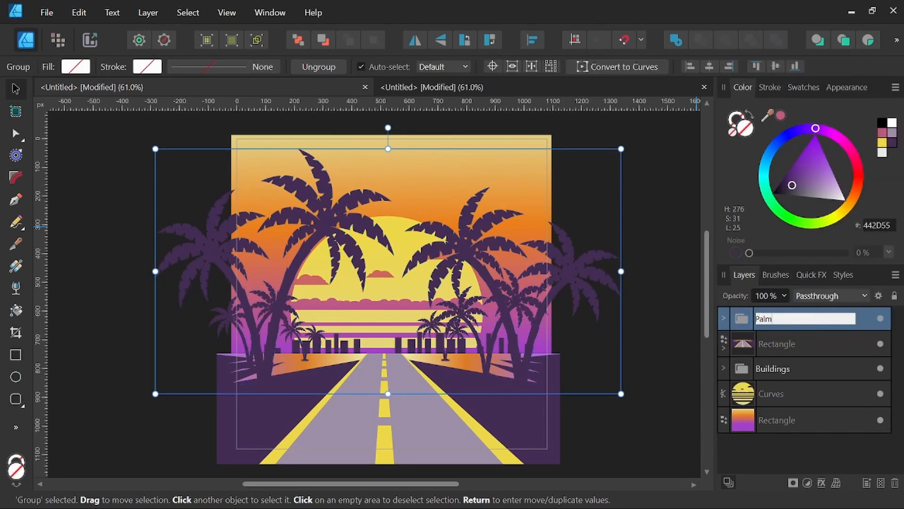
type(" Trees")
key("Return")
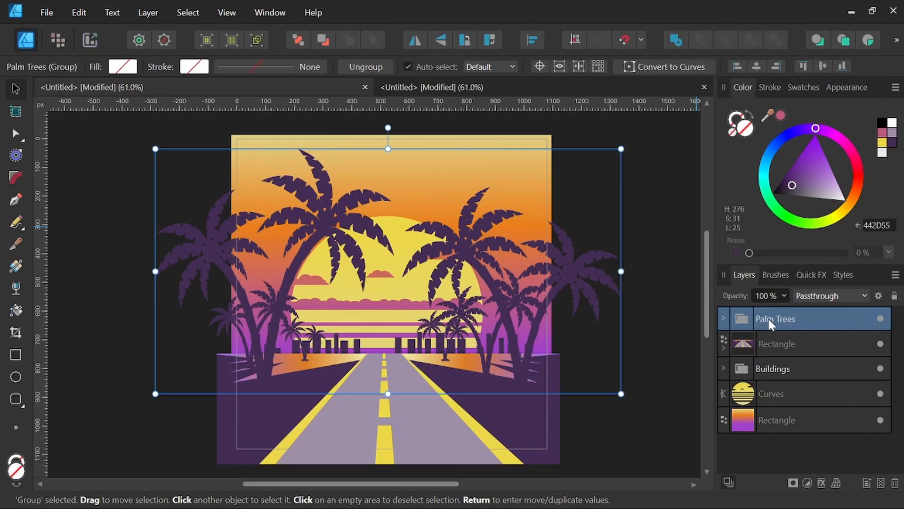
Apply a vertical linear gradient to the road surface, running from light grayish purple at the horizon to darker purple 693E87 in the foreground.
left_click(779, 344)
left_click(724, 348)
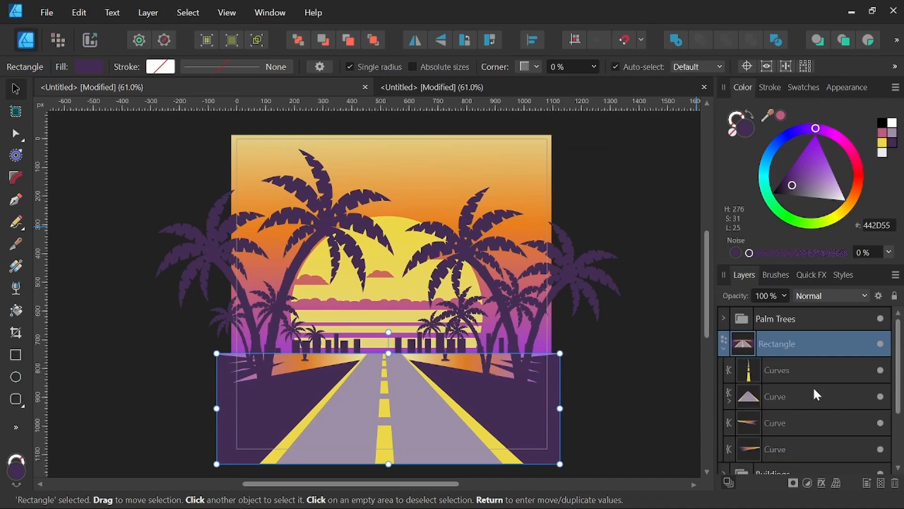
left_click(806, 397)
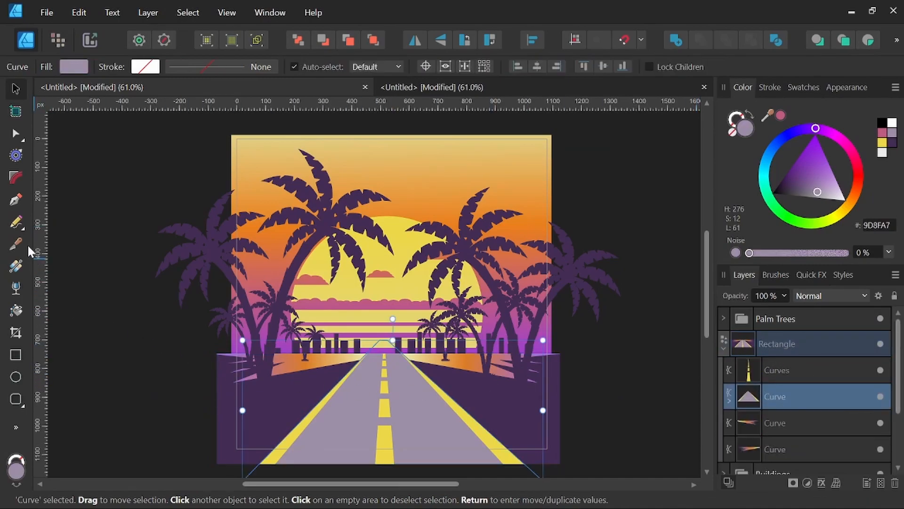
left_click(18, 266)
left_click_drag(393, 351, 396, 450)
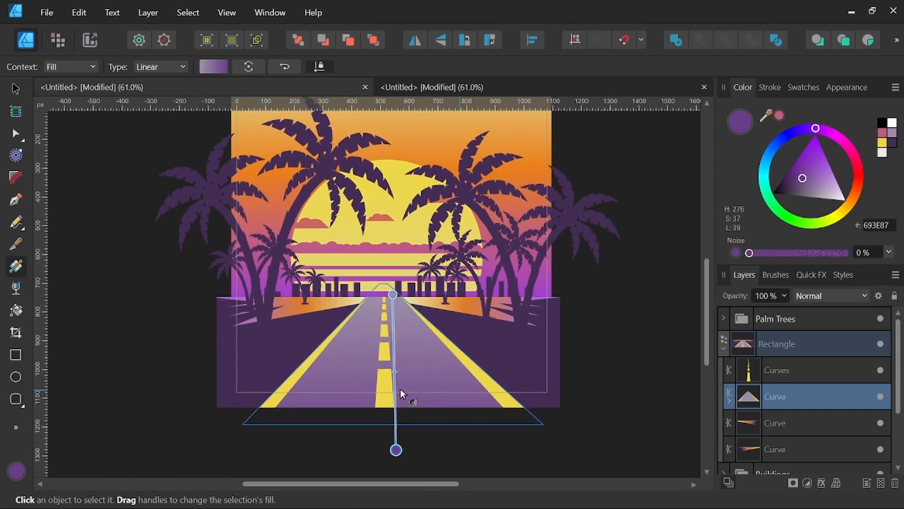
left_click(21, 88)
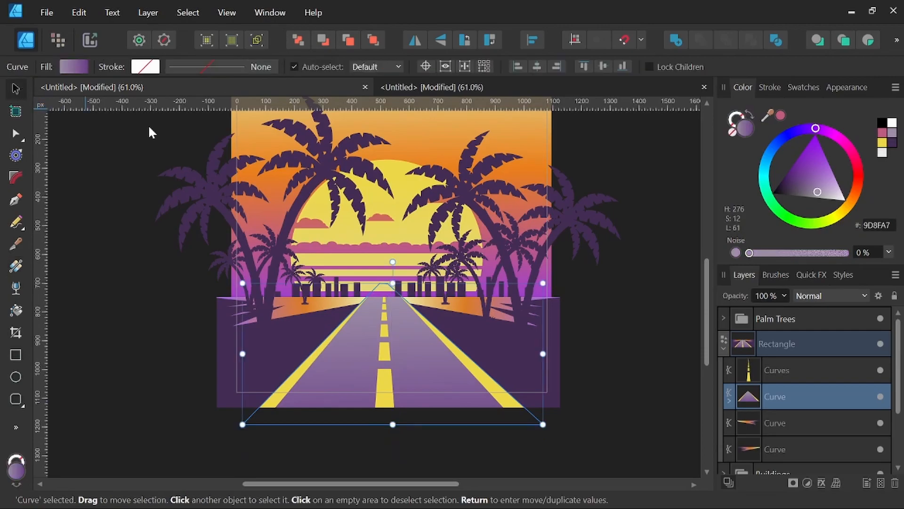
Narrow the dashed yellow centre line to about half its width and nest it inside the road curve with the edge lines.
left_click(789, 371)
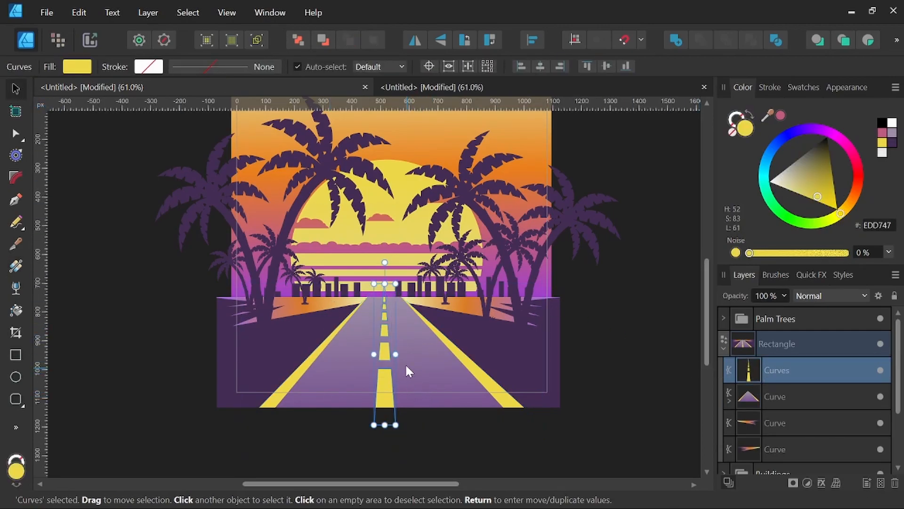
left_click_drag(396, 354, 390, 354)
left_click_drag(787, 371, 779, 397)
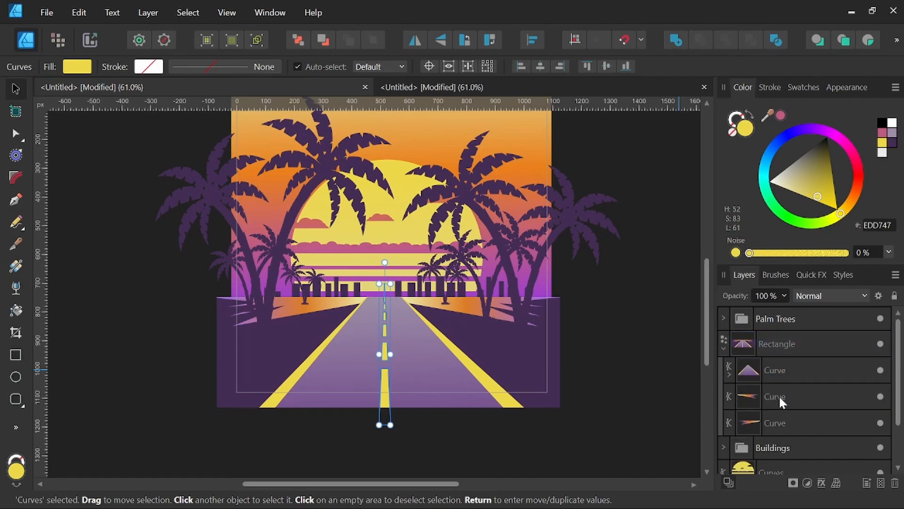
left_click(729, 374)
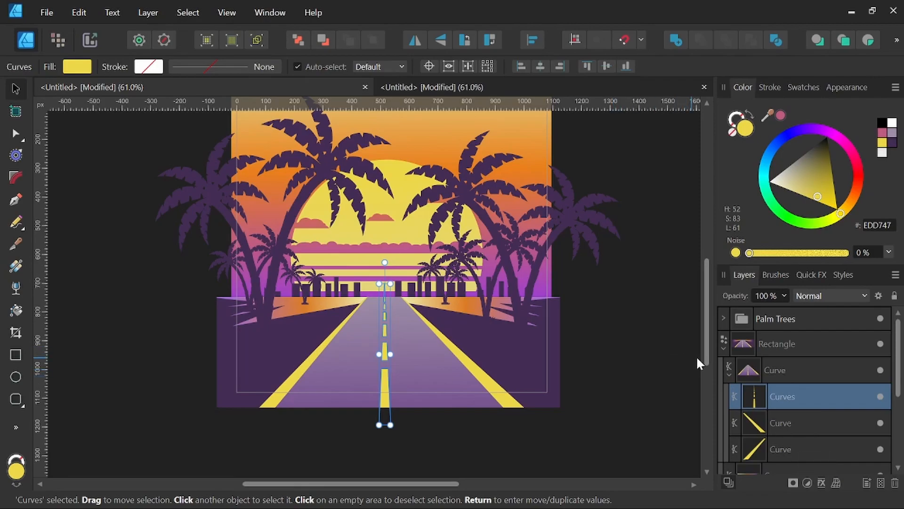
left_click(730, 374)
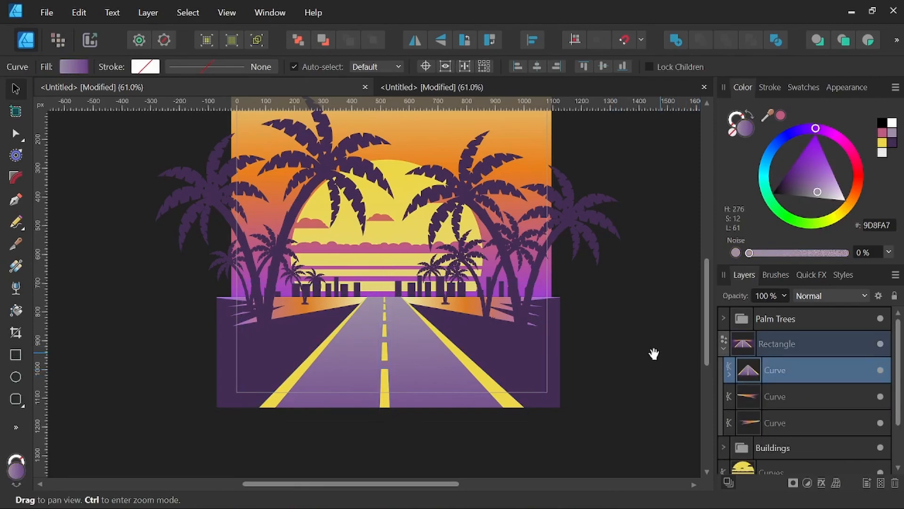
left_click_drag(624, 343, 631, 393)
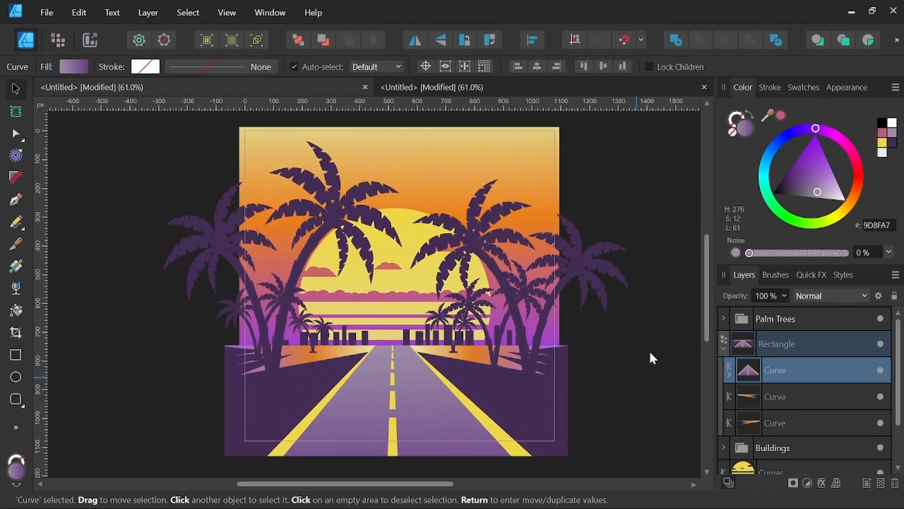
left_click(656, 246)
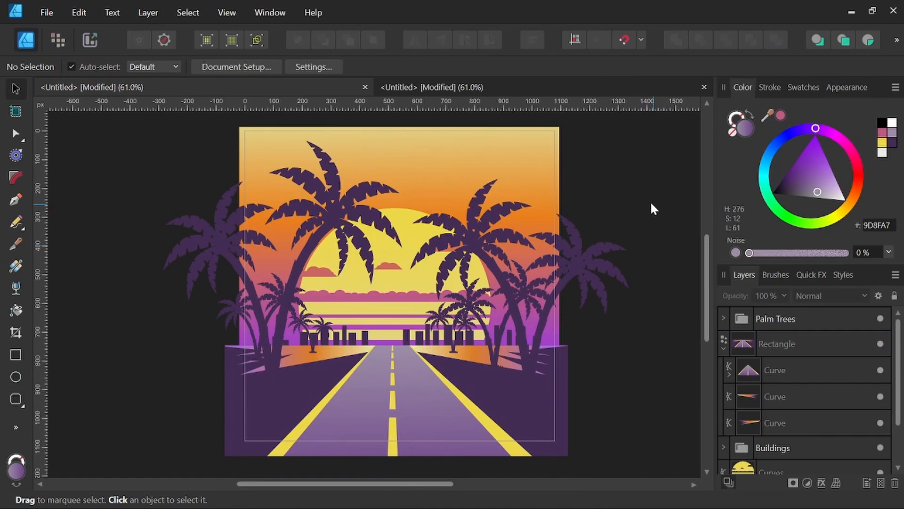
Add 86% colour noise to the gradient sky rectangle and to the yellow sun.
left_click(527, 155)
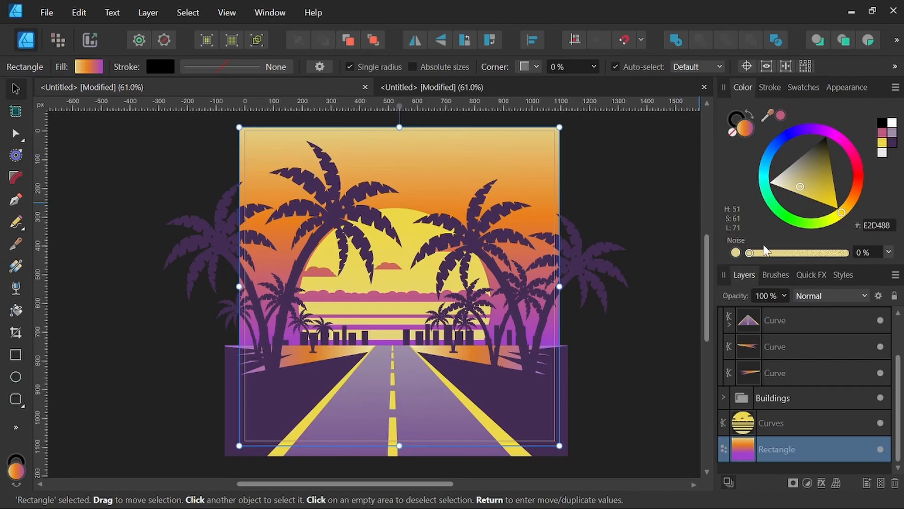
left_click(735, 252)
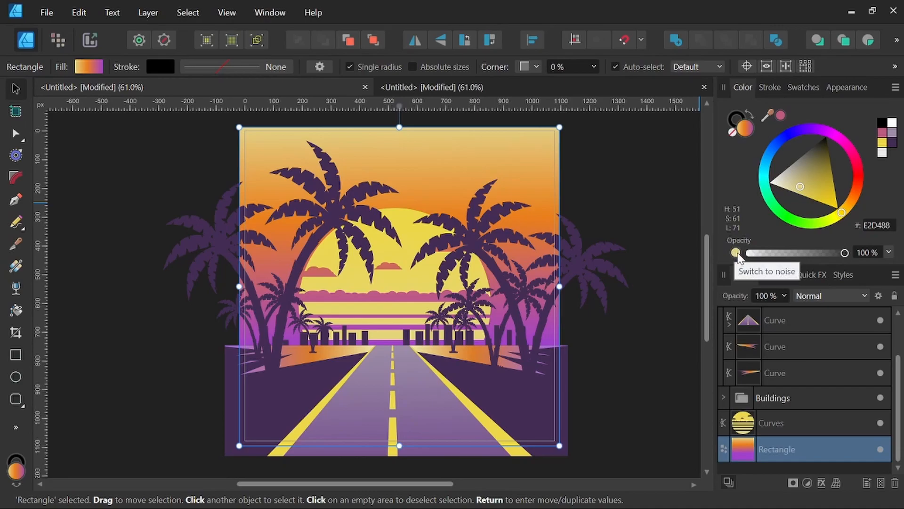
left_click(735, 253)
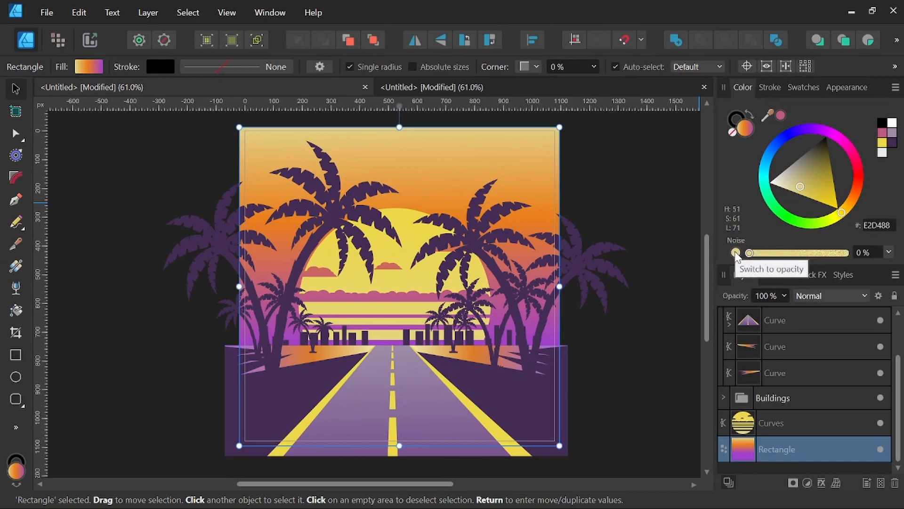
left_click_drag(749, 255, 832, 253)
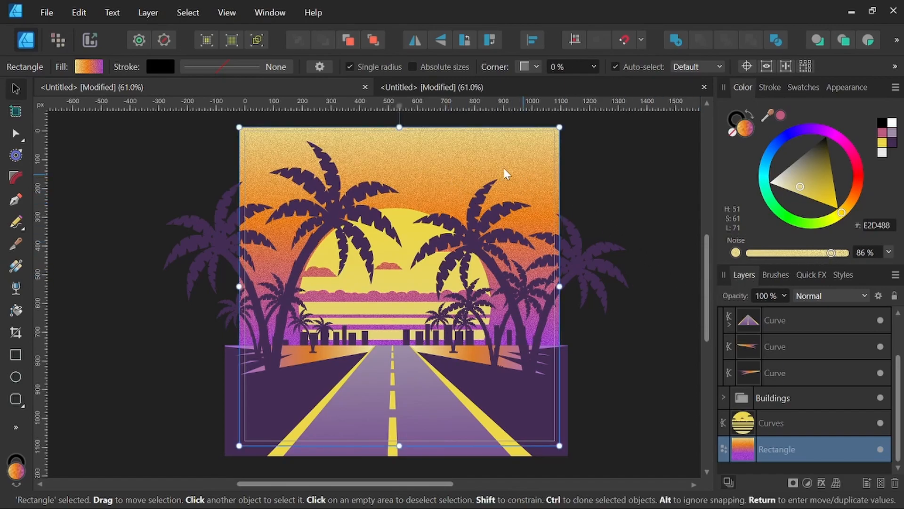
scroll(494, 185, "up", 2)
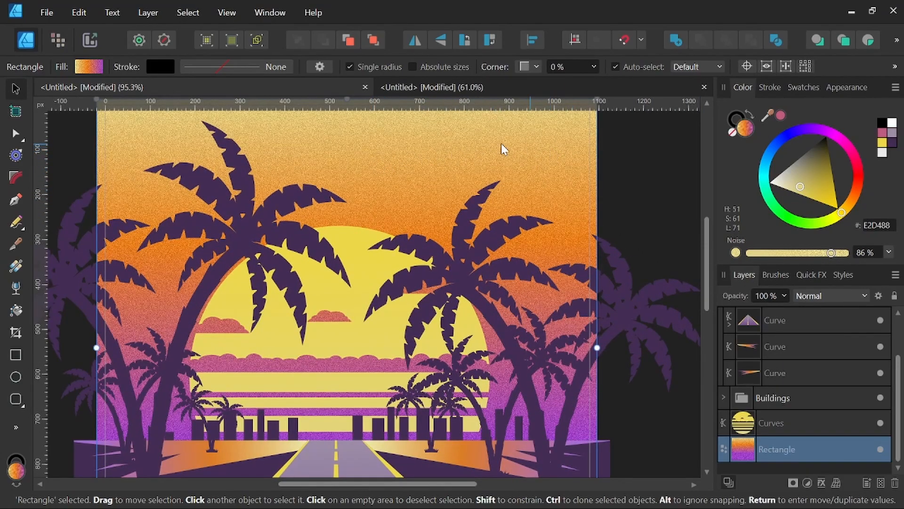
scroll(575, 181, "down", 1)
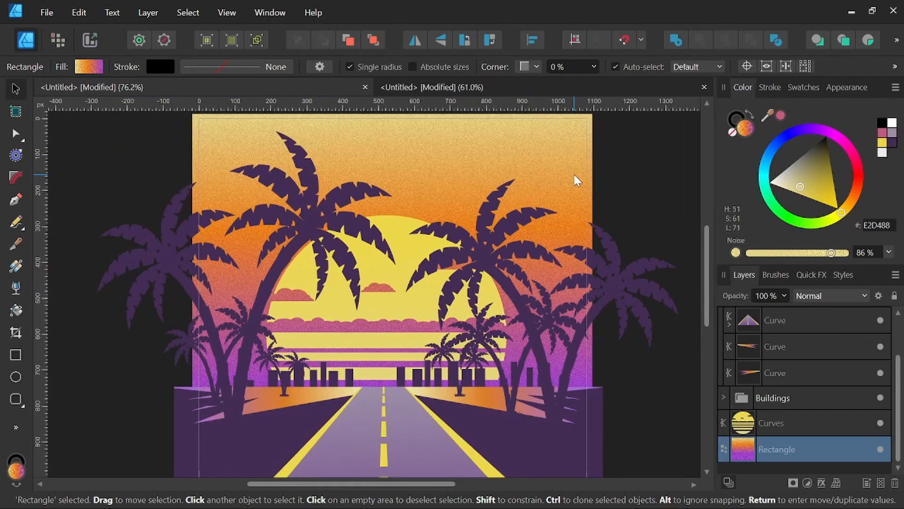
scroll(575, 181, "down", 1)
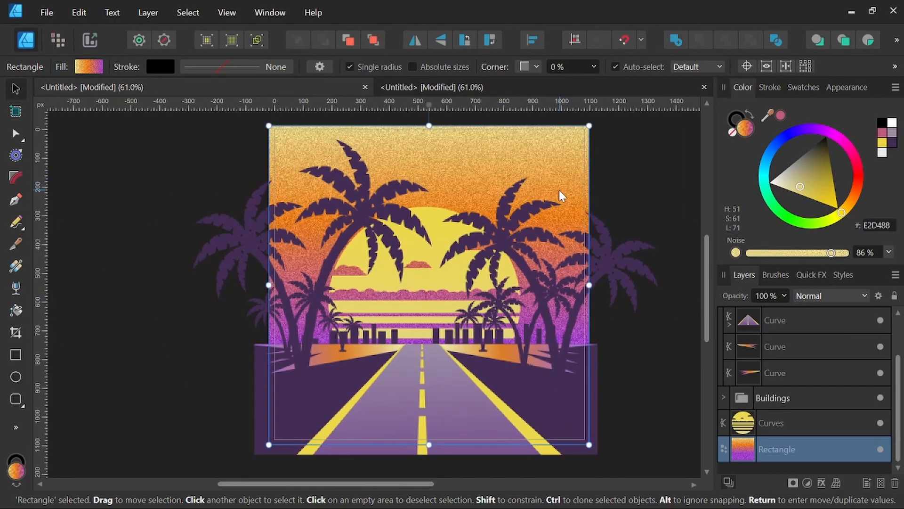
left_click(802, 424)
left_click_drag(752, 255, 832, 258)
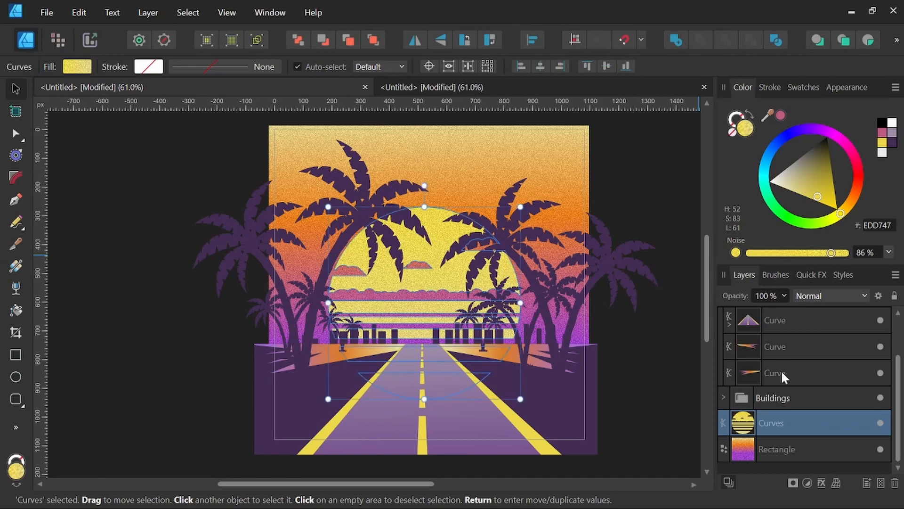
Add 86% colour noise to the road surface and both orange roadside shapes together, leaving nothing selected.
scroll(810, 377, "up", 2)
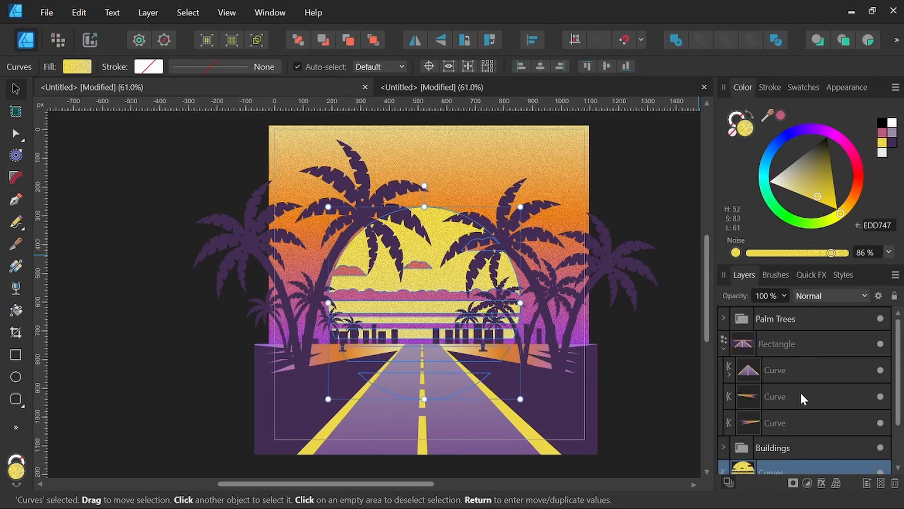
left_click(795, 375)
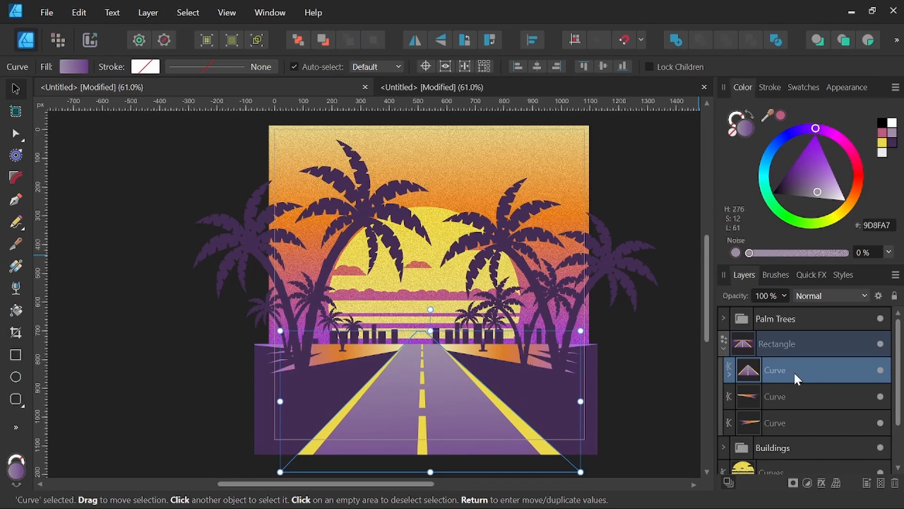
left_click(787, 416, "shift")
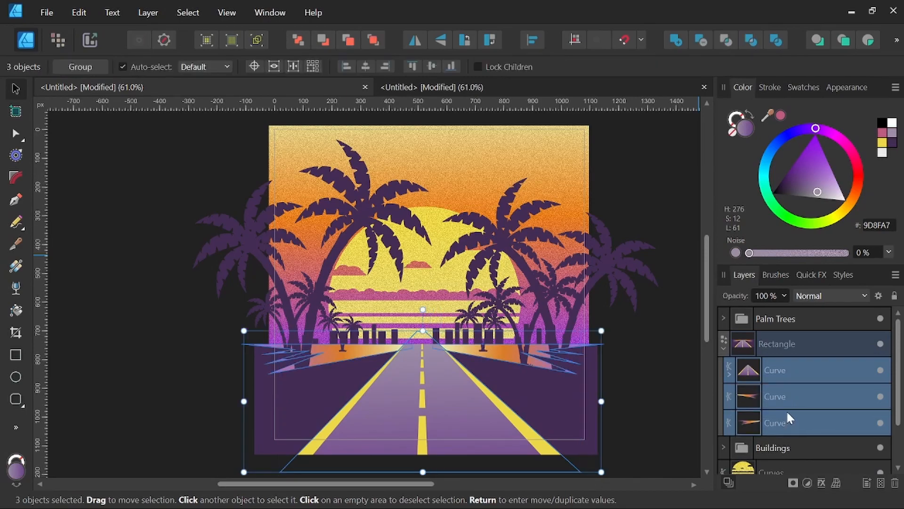
left_click_drag(754, 251, 831, 256)
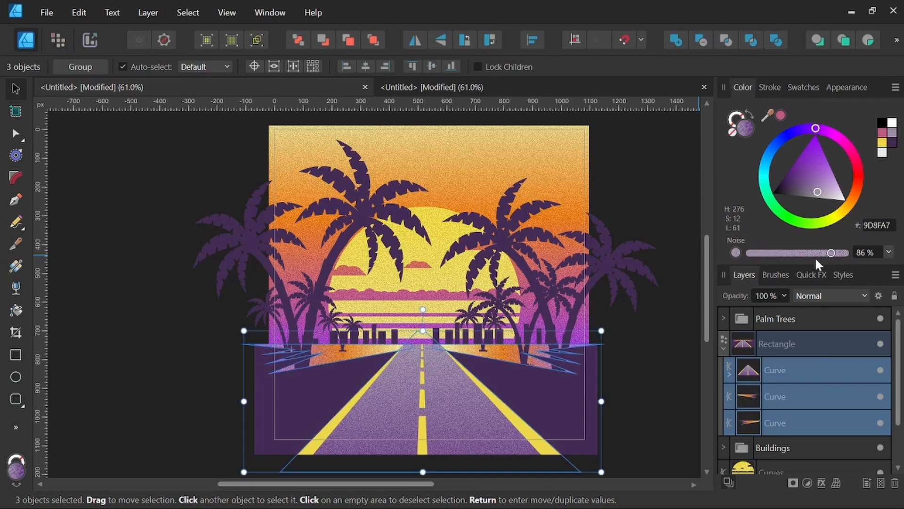
left_click(653, 359)
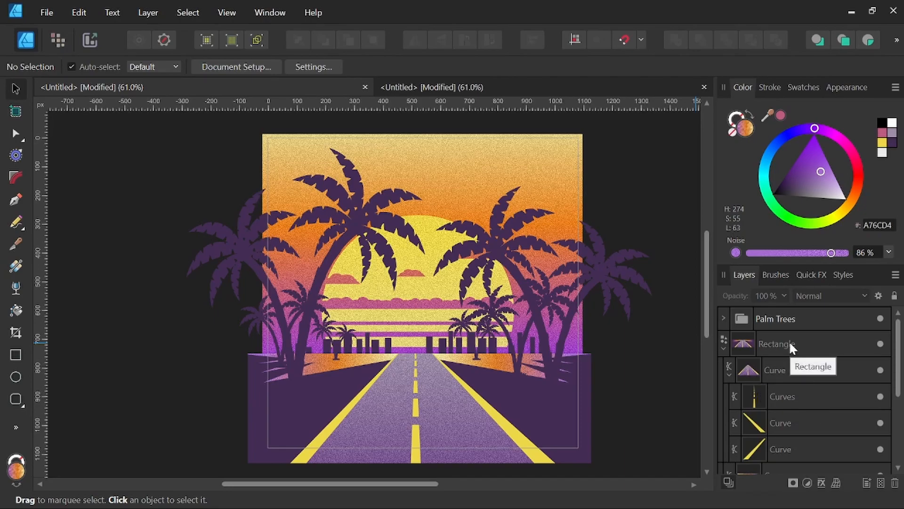
Apply a linear transparency gradient to the centre dashes and both yellow edge lines, from transparent in the foreground to opaque at the horizon.
left_click(745, 344)
left_click(809, 370)
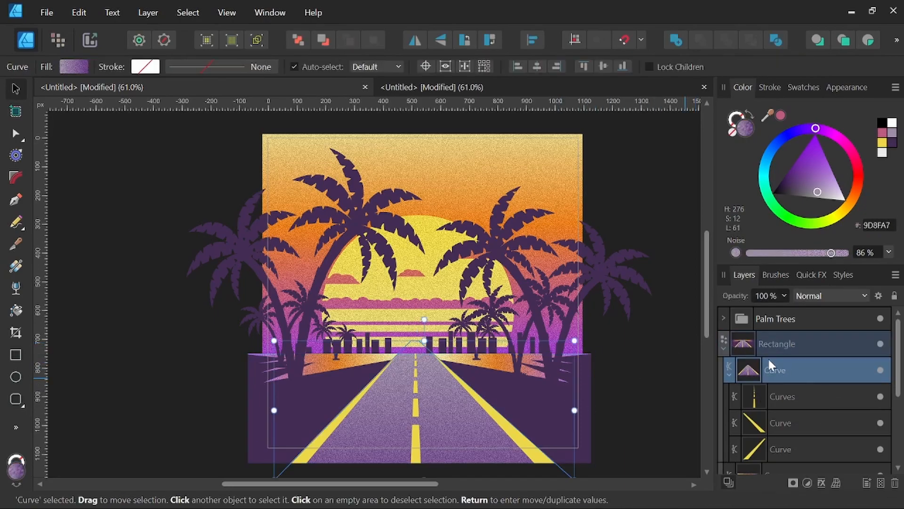
left_click(786, 394)
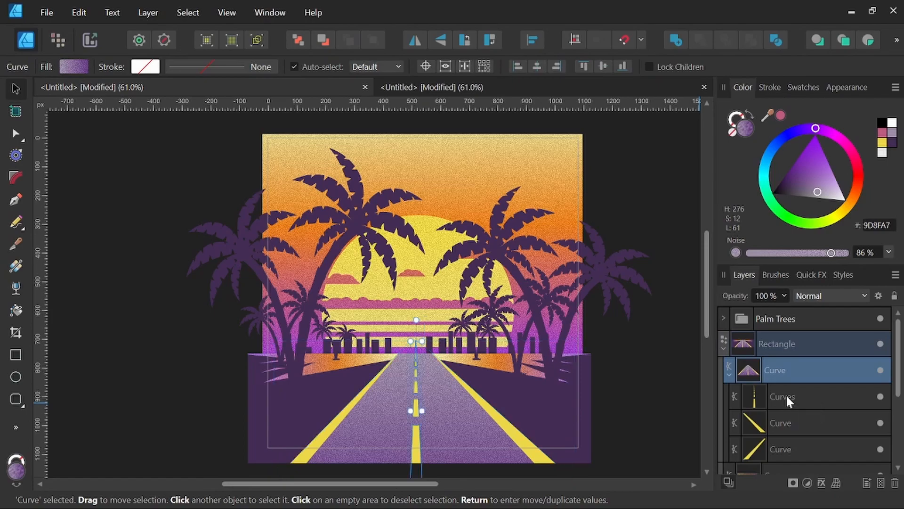
left_click(789, 428, "shift")
left_click(785, 443, "shift")
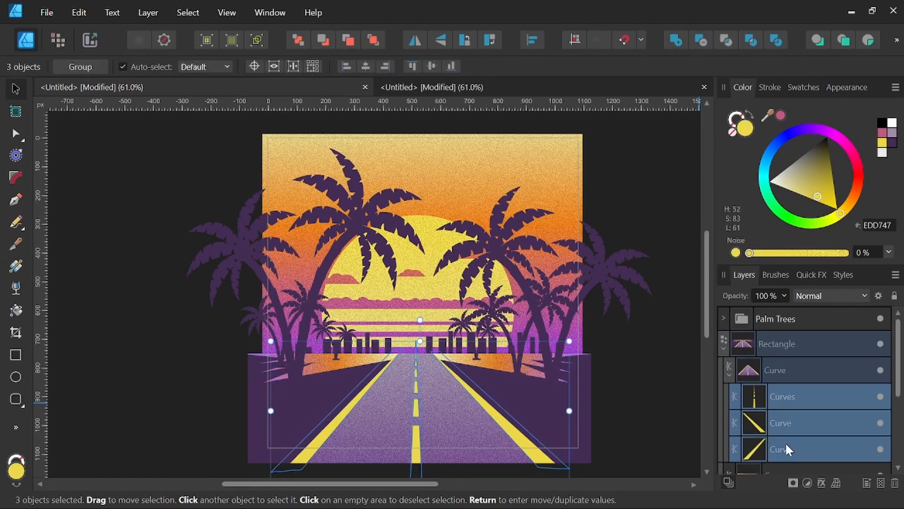
left_click(17, 287)
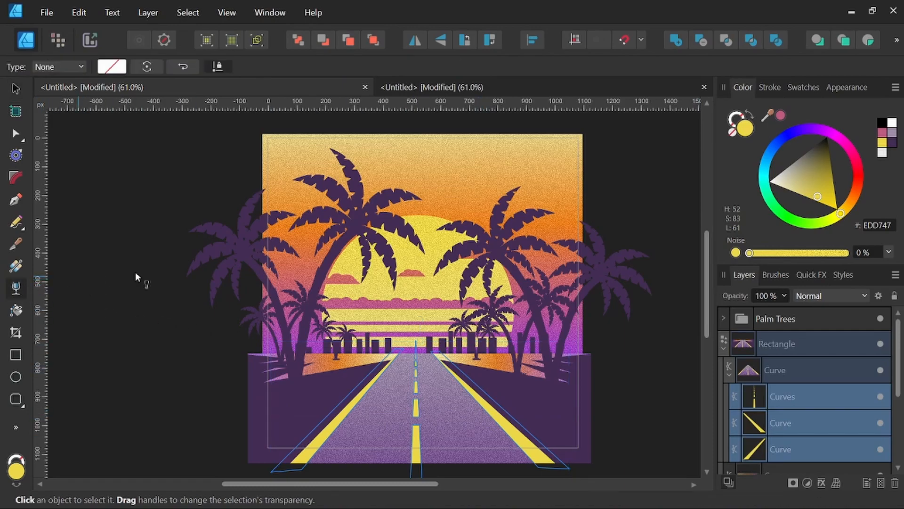
left_click_drag(414, 451, 417, 322)
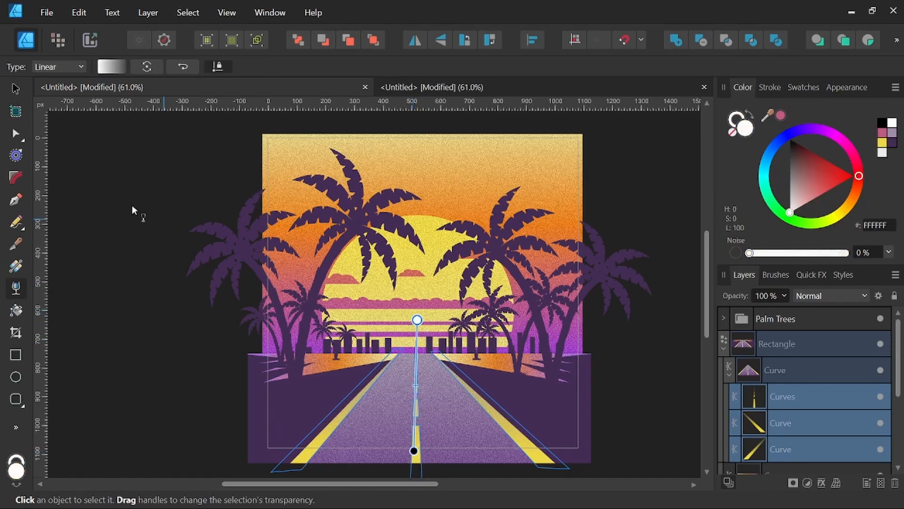
left_click(15, 88)
left_click(98, 205)
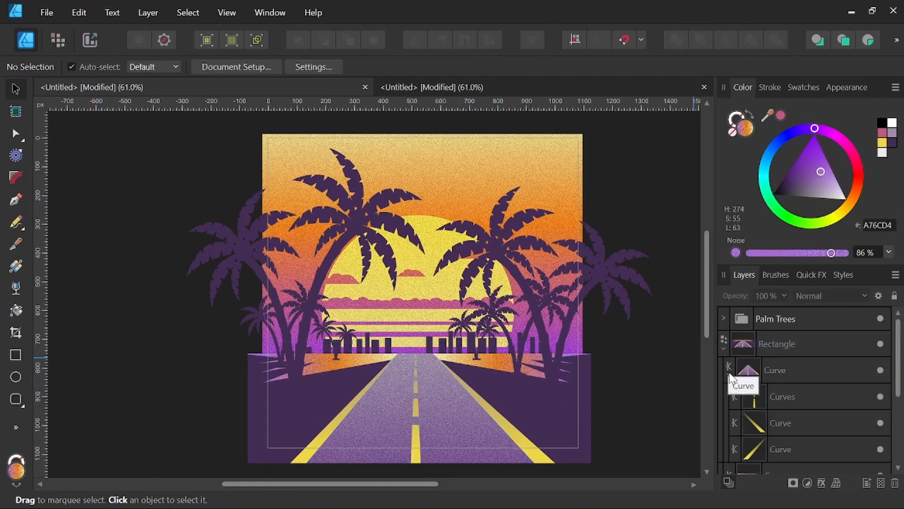
left_click(723, 349)
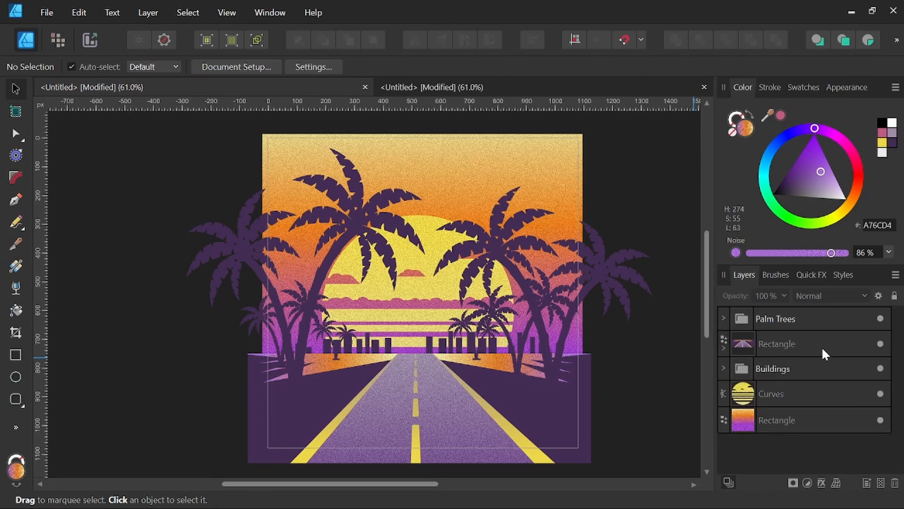
Move the road rectangle and the Buildings group together slightly down the artwork, leaving nothing selected.
left_click(797, 353)
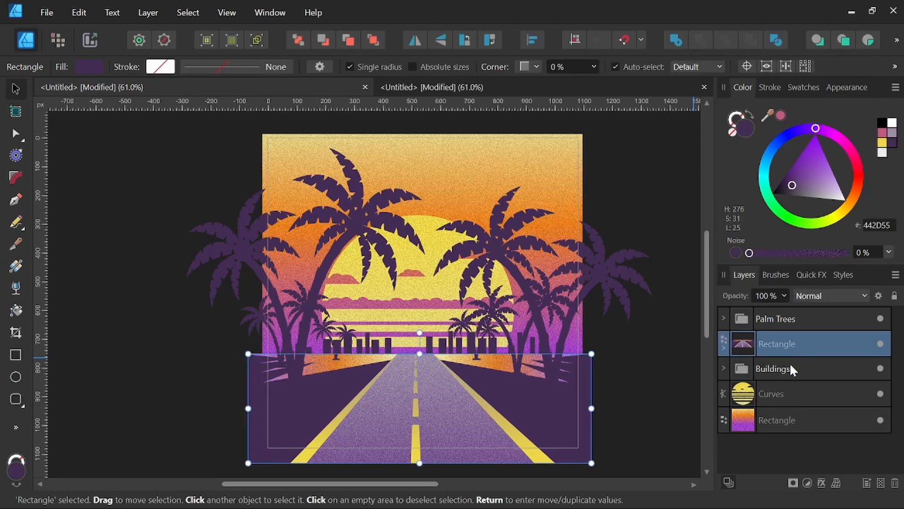
left_click(791, 369, "shift")
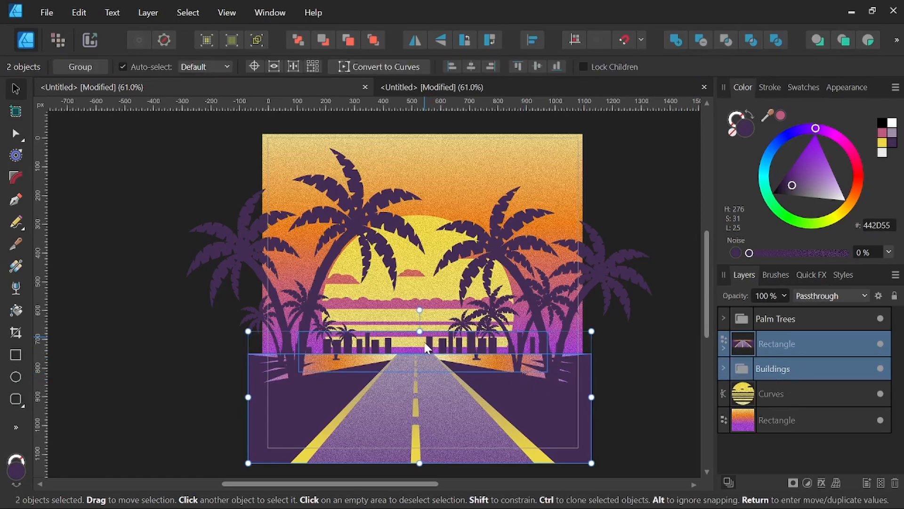
scroll(422, 372, "down", 1)
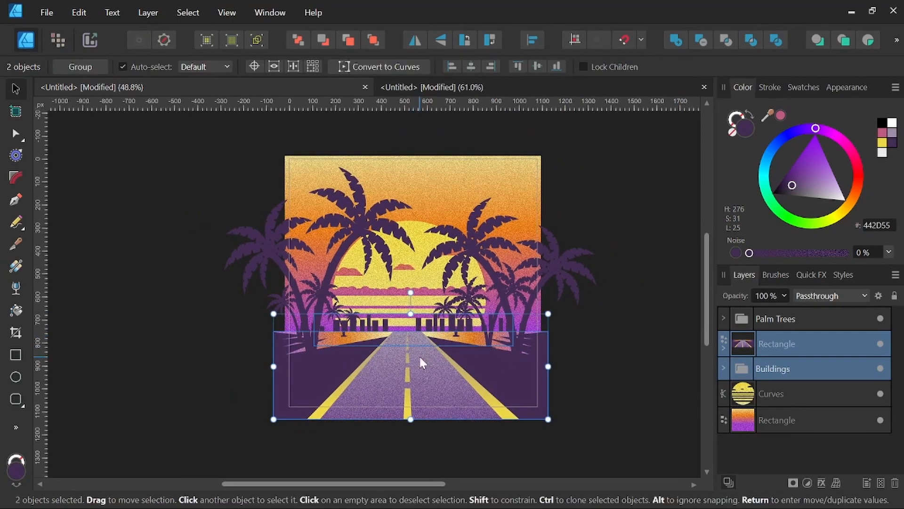
left_click_drag(417, 359, 414, 365)
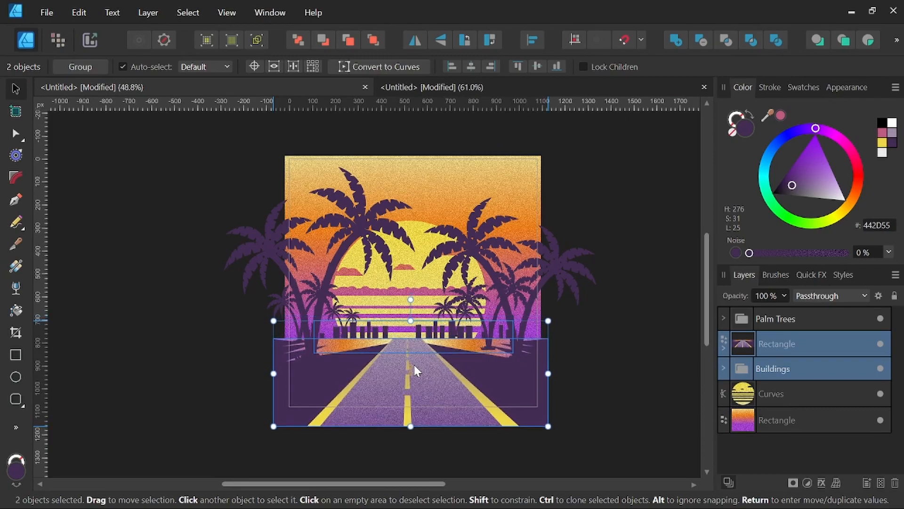
left_click(627, 353)
left_click_drag(626, 349, 628, 374)
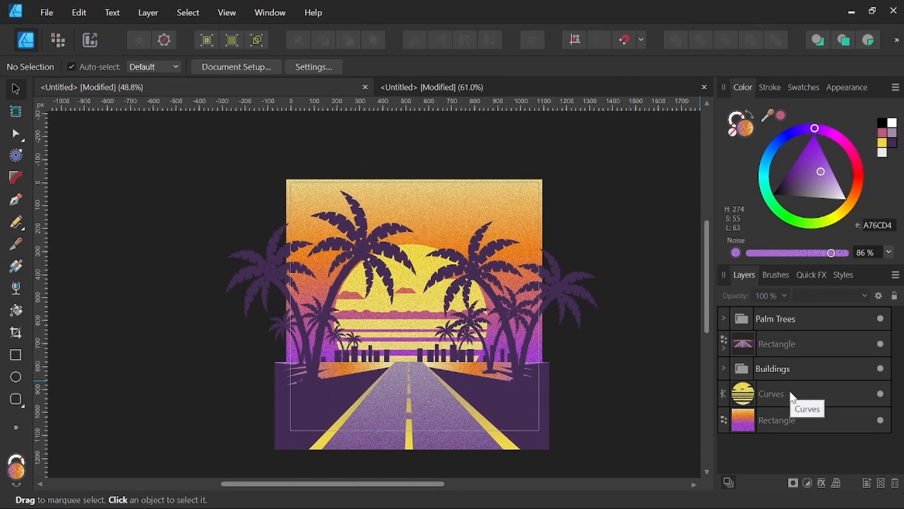
Reposition the purple end stop of the sky rectangle's gradient to the horizon where the road begins.
left_click(783, 420)
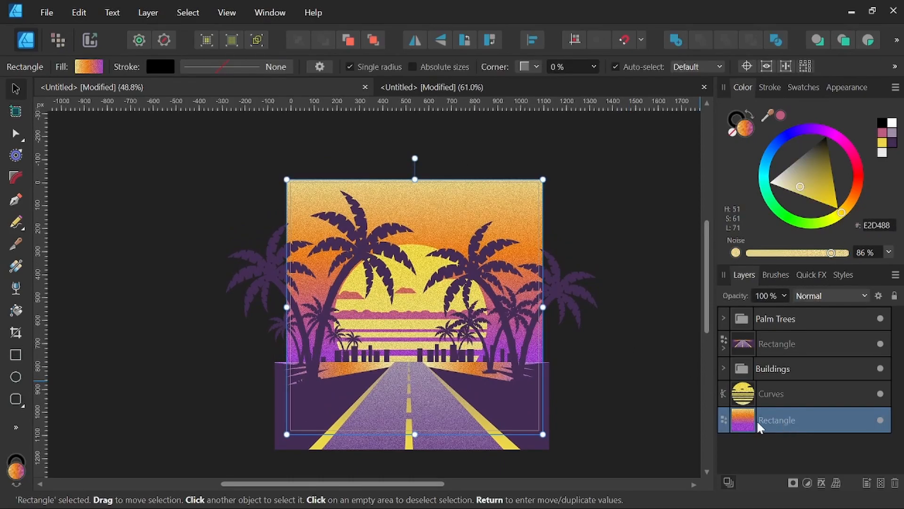
left_click(17, 267)
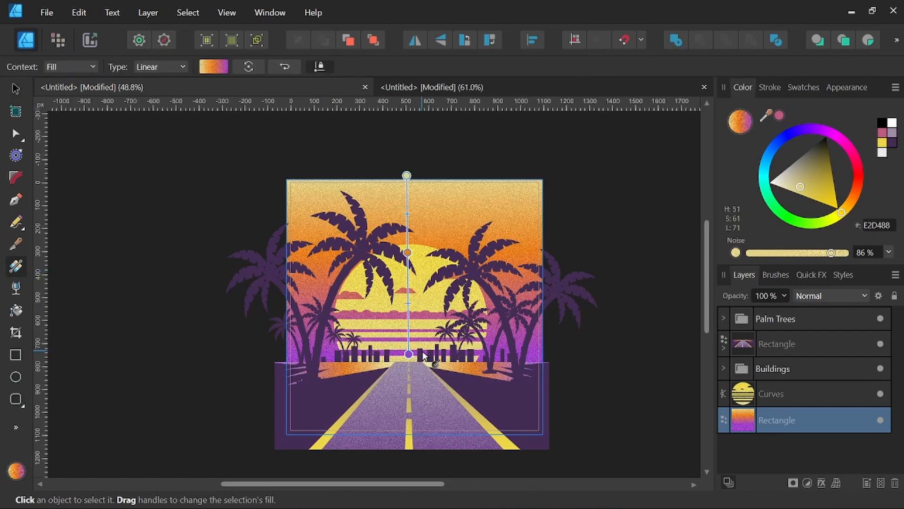
left_click_drag(408, 355, 407, 305)
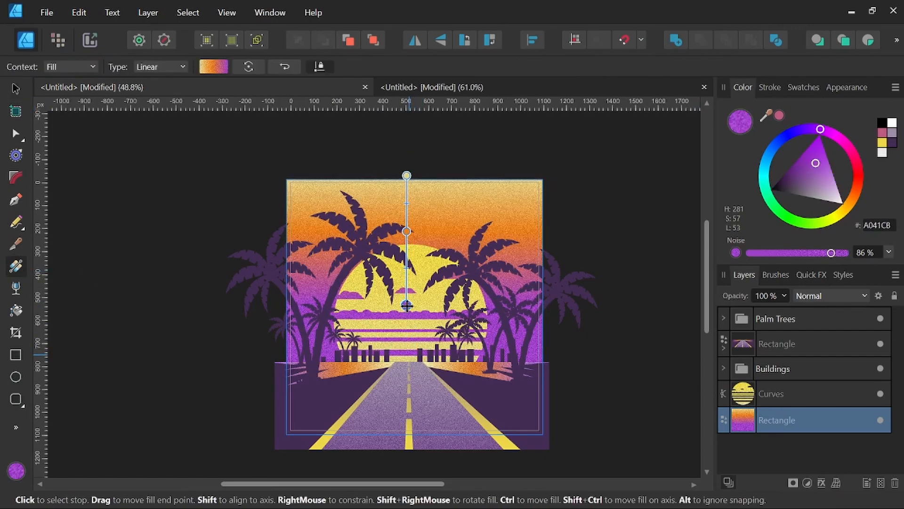
left_click_drag(407, 305, 406, 359)
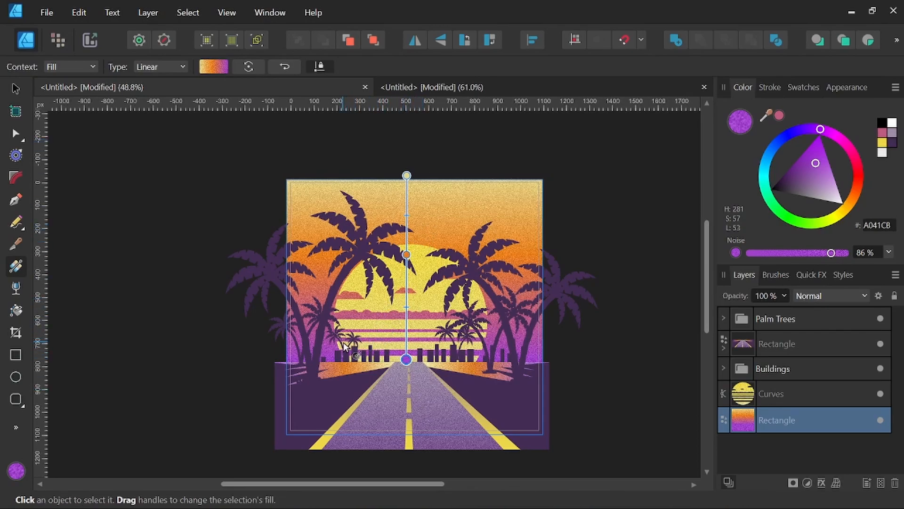
left_click(16, 89)
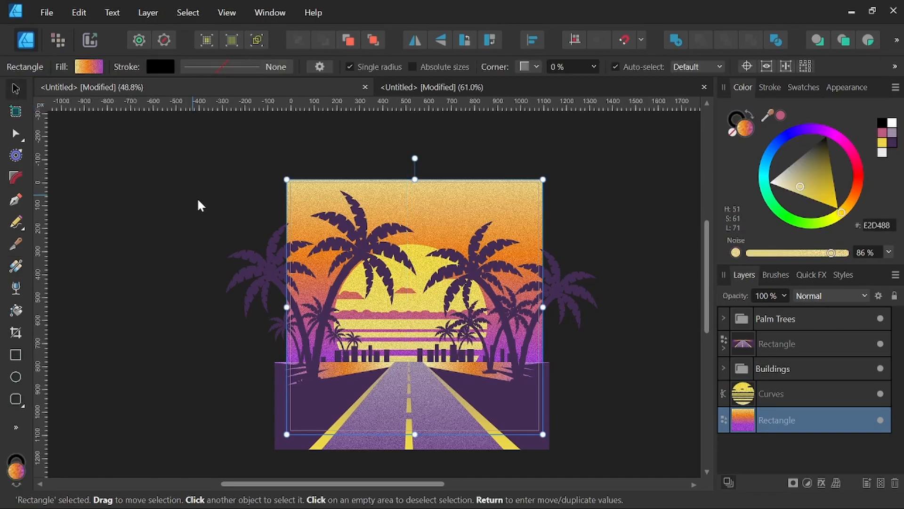
left_click(196, 199)
left_click_drag(564, 381, 572, 376)
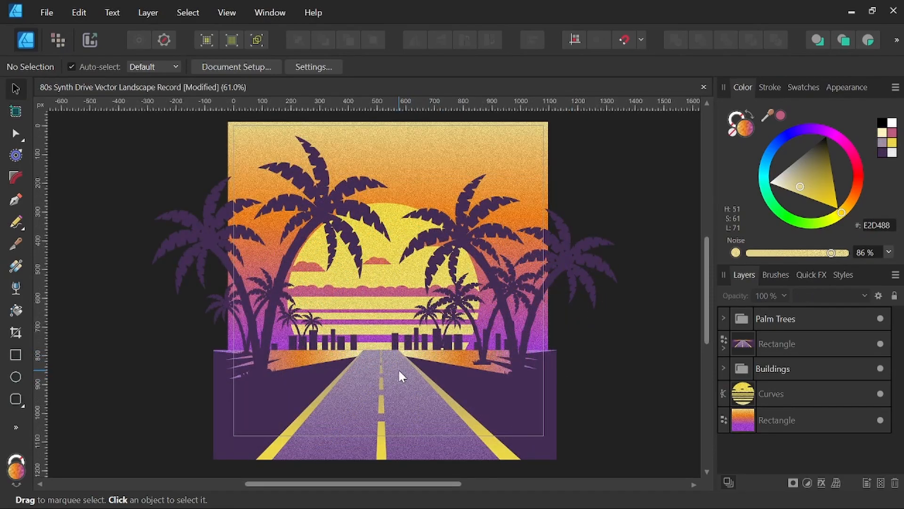
Lower the two top nodes of the road curve to just above the horizon, widening the road's far end.
left_click(759, 346)
left_click(720, 347)
left_click(797, 373)
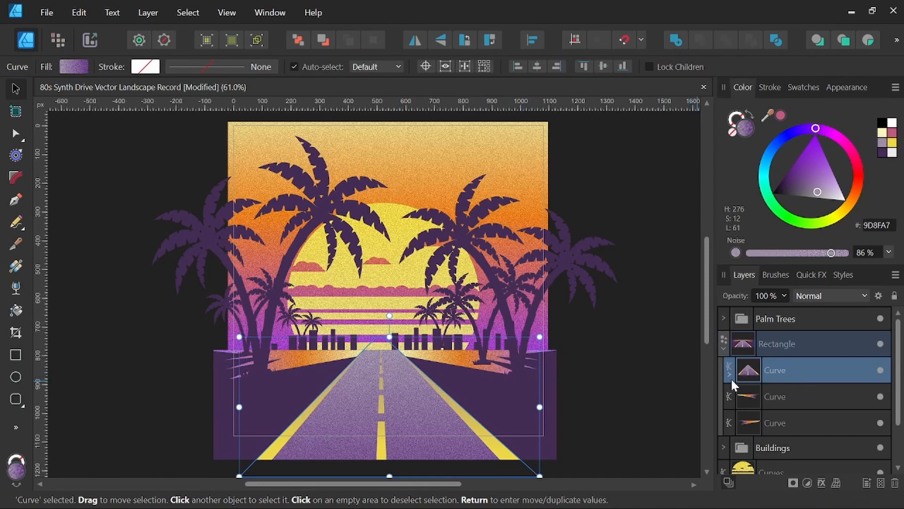
scroll(386, 353, "up", 3)
left_click_drag(446, 365, 458, 296)
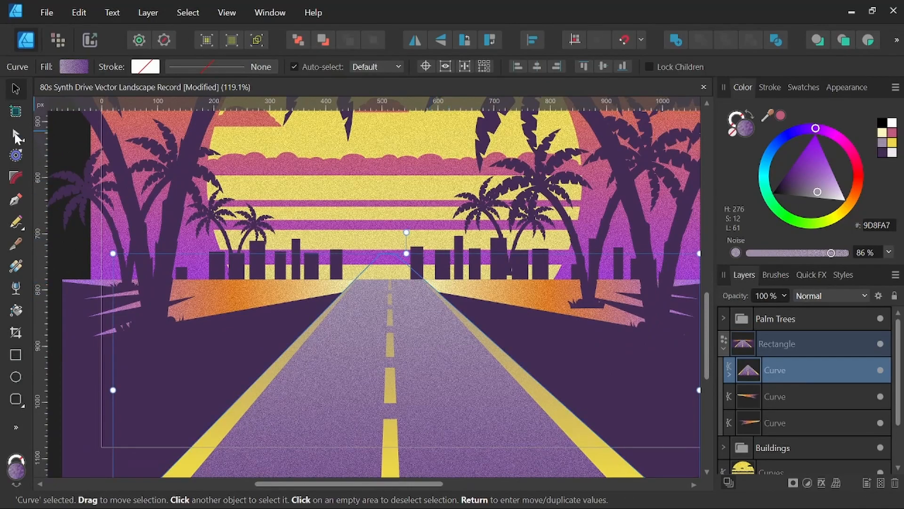
left_click(15, 137)
left_click_drag(380, 254, 394, 273)
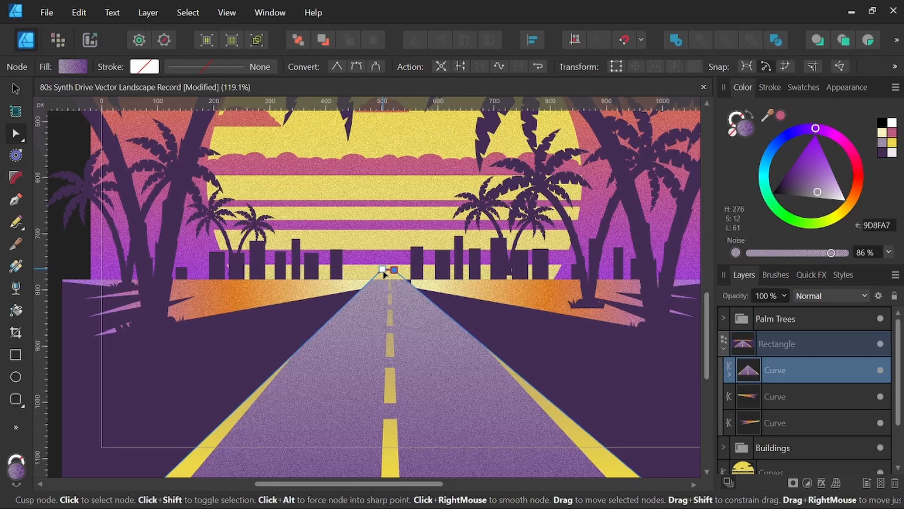
left_click(383, 269)
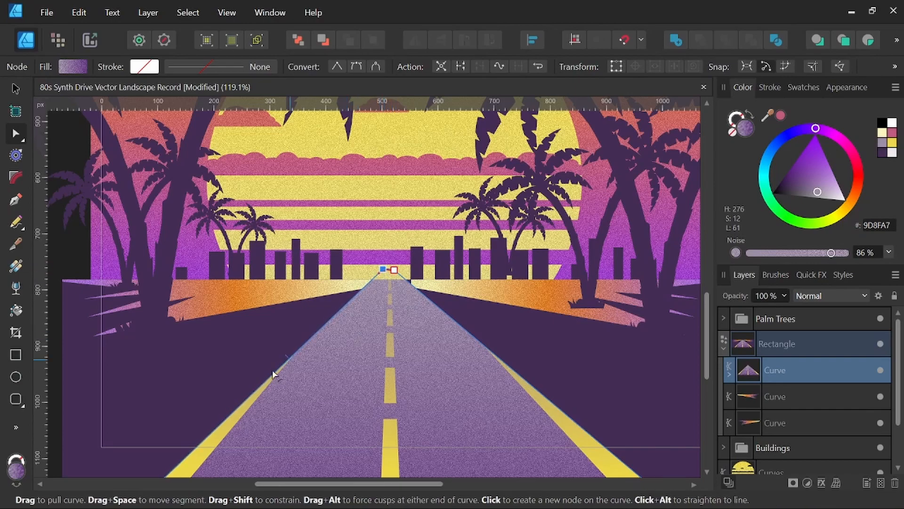
Rotate the right yellow edge line about 7° and shift its far end to follow the road's right edge.
left_click(730, 374)
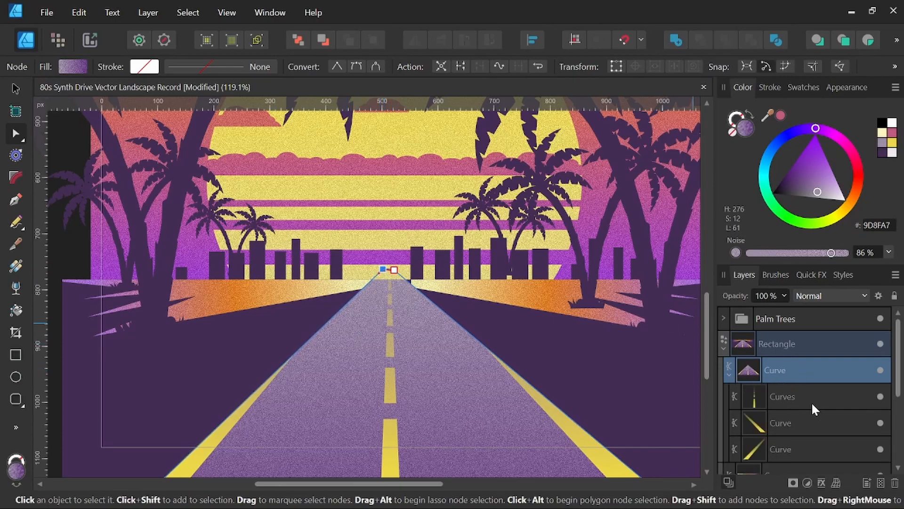
left_click(771, 423)
scroll(421, 320, "down", 1)
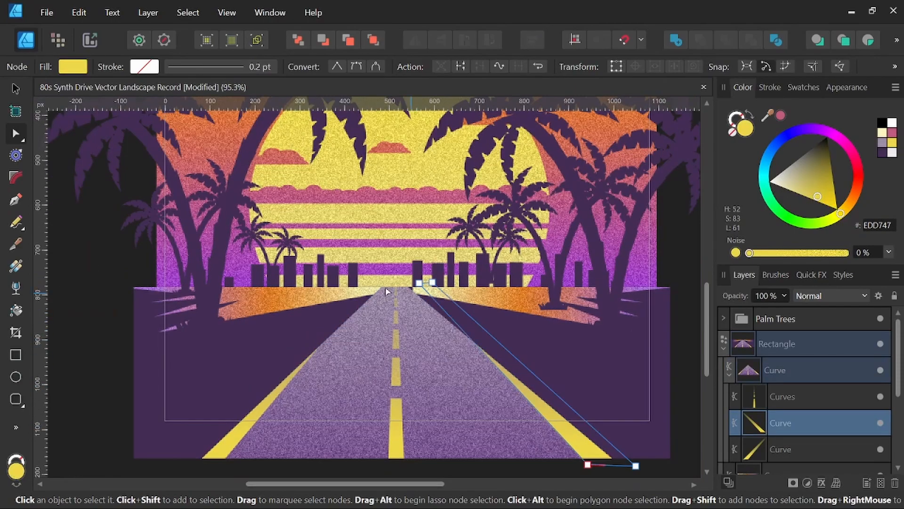
left_click(16, 88)
left_click_drag(522, 256, 515, 259)
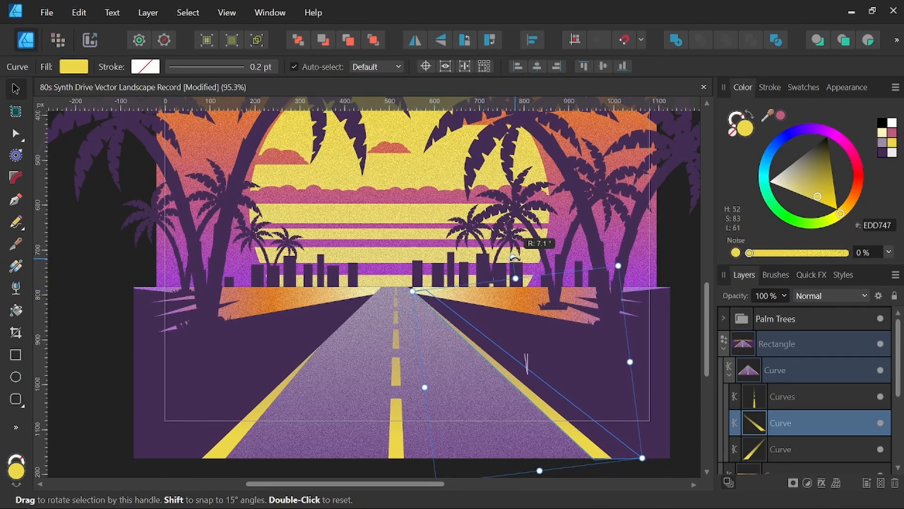
left_click_drag(411, 292, 406, 287)
Rotate and shift the left yellow edge line to follow the road's left edge up to the horizon.
left_click(796, 444)
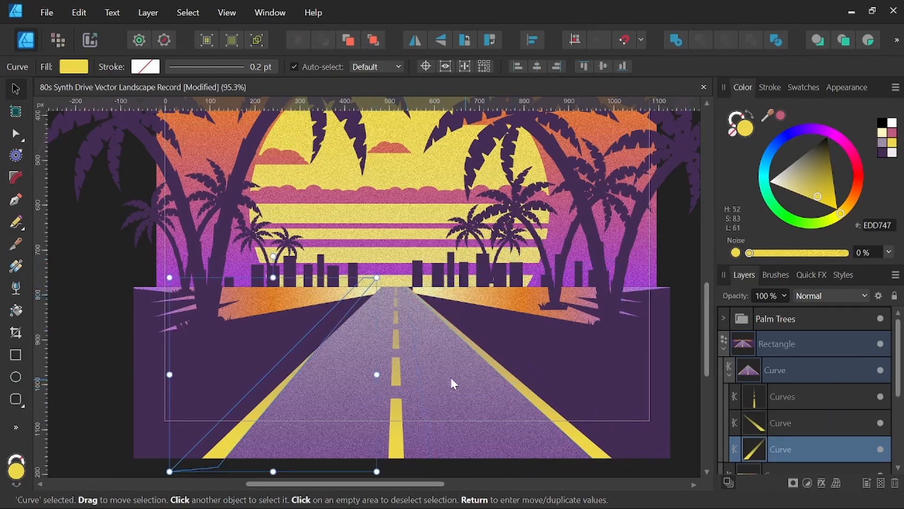
left_click_drag(275, 256, 294, 252)
left_click_drag(389, 286, 391, 285)
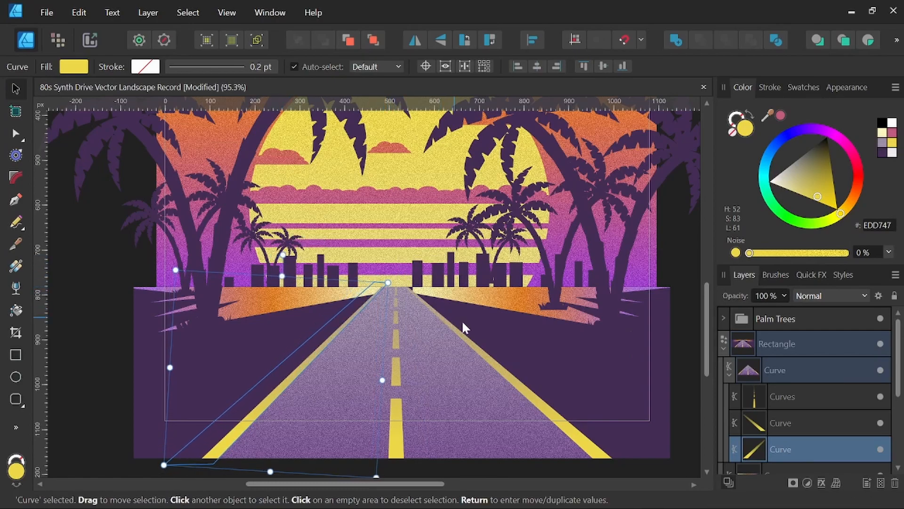
Extend the right orange roadside shape inward to meet the road, and select the left one.
left_click(728, 374)
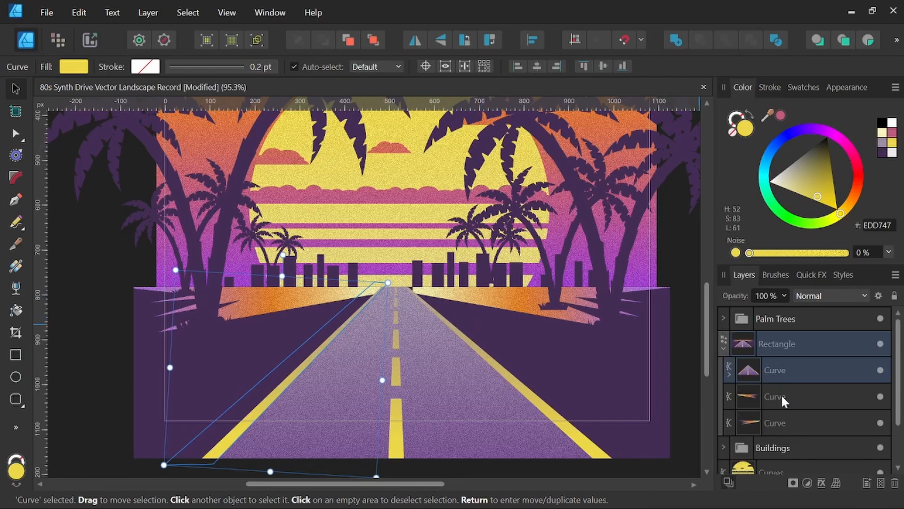
left_click(781, 398)
left_click_drag(414, 308, 388, 309)
left_click(777, 423)
key("ctrl+0")
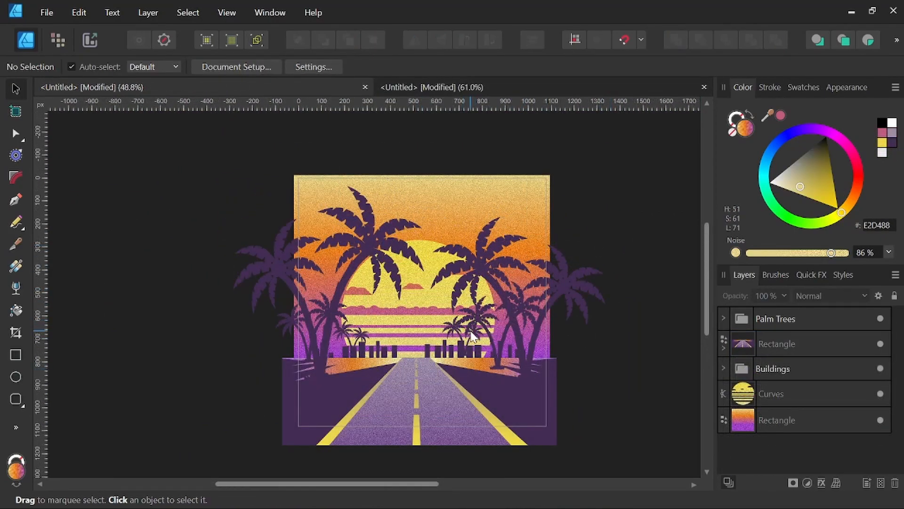
Add the artist's signature handle as artistic text across the lower right of the road.
scroll(471, 333, "up", 1)
left_click_drag(486, 368, 479, 354)
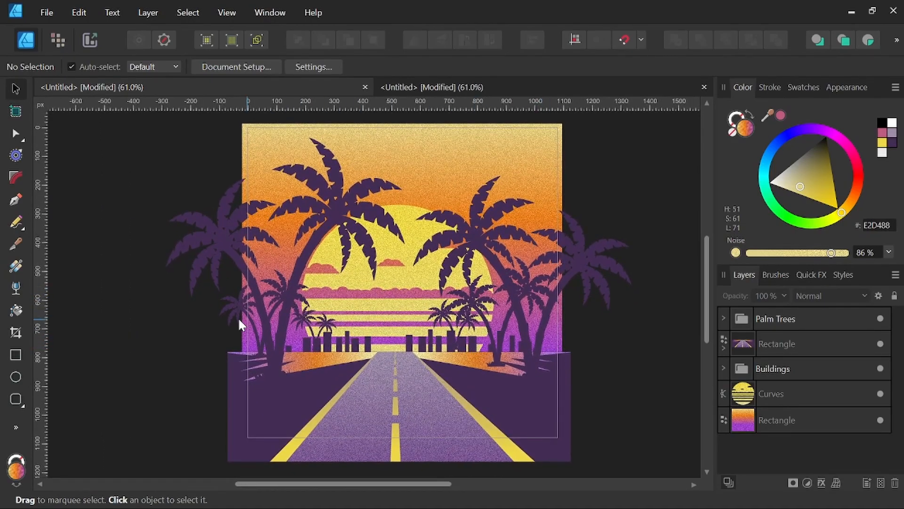
left_click(14, 426)
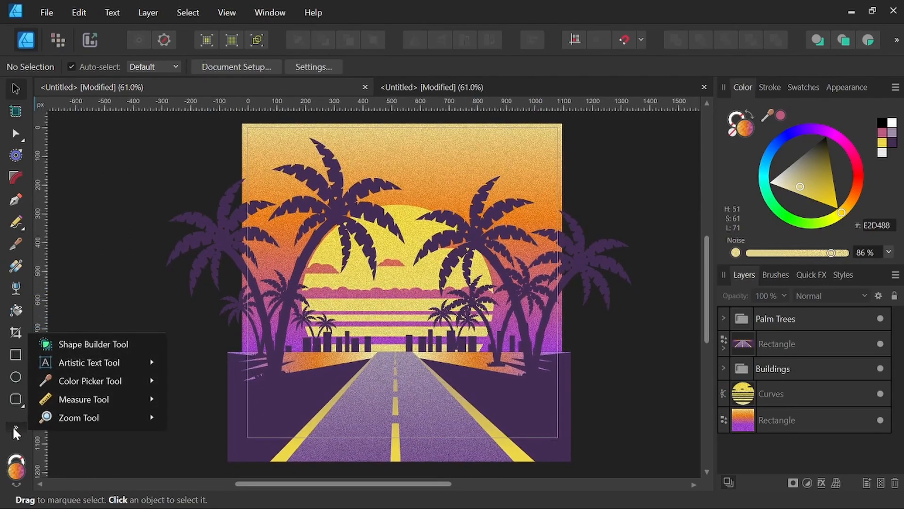
mouse_move(119, 365)
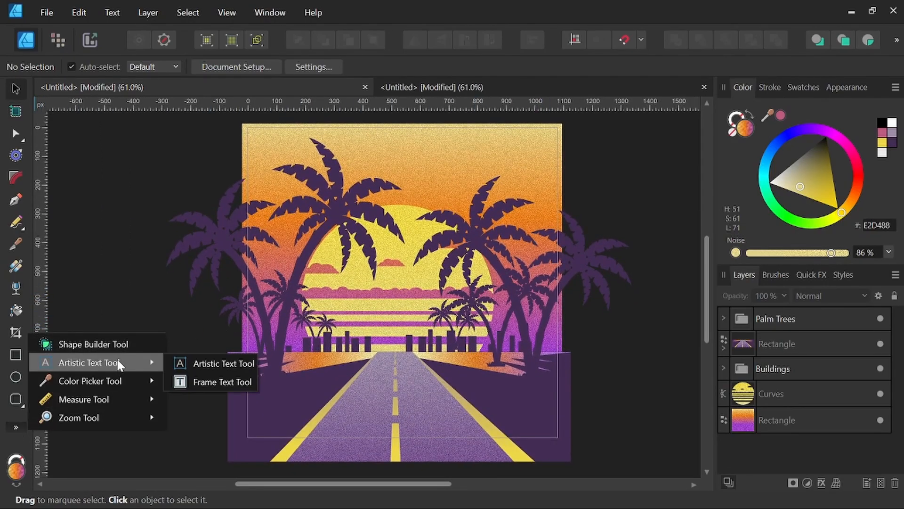
left_click(207, 364)
left_click_drag(415, 423, 552, 427)
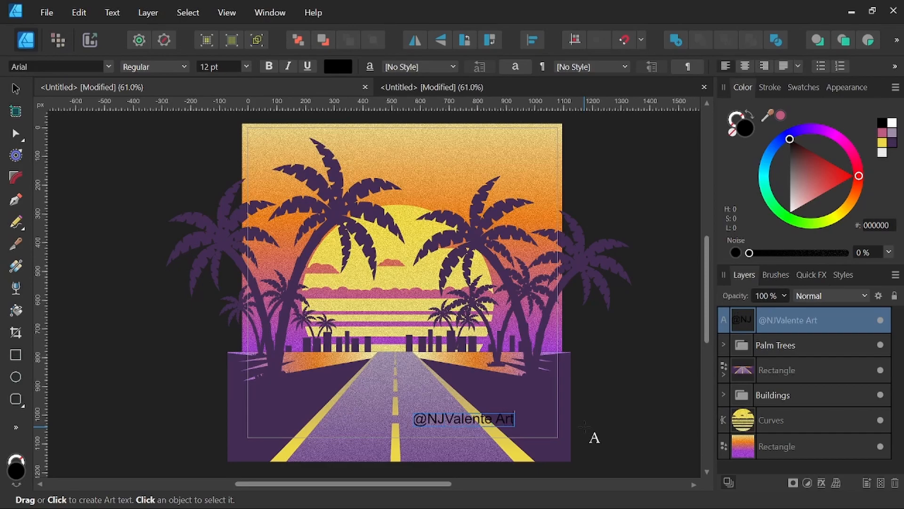
key("Escape")
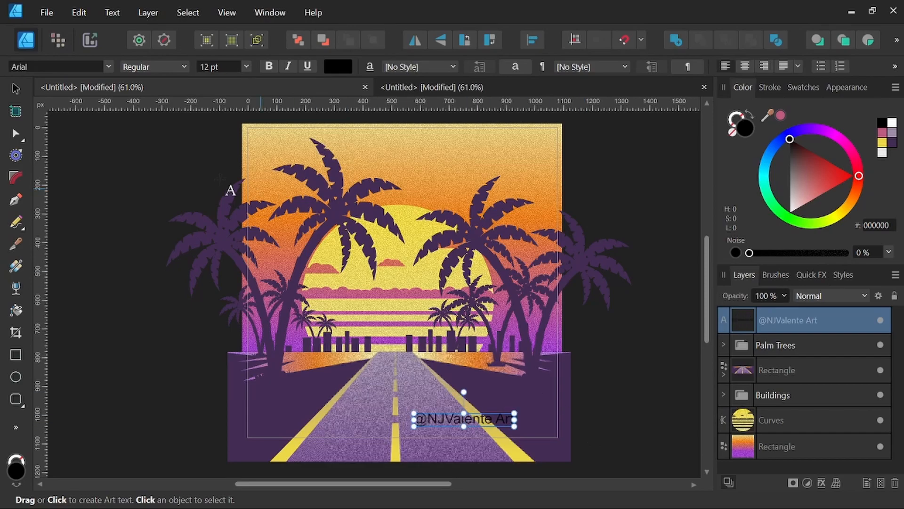
Set the signature text's font to RedRock.
left_click(15, 88)
left_click(108, 67)
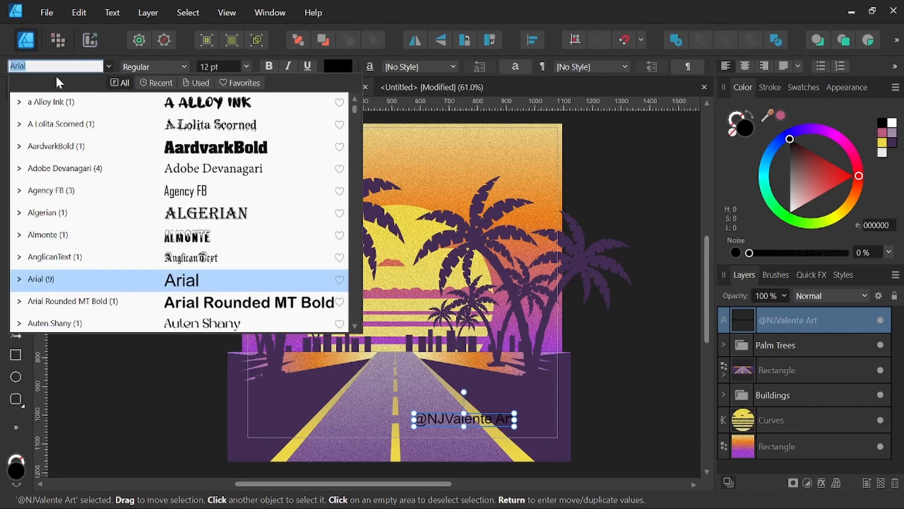
scroll(244, 216, "down", 8)
scroll(244, 215, "down", 15)
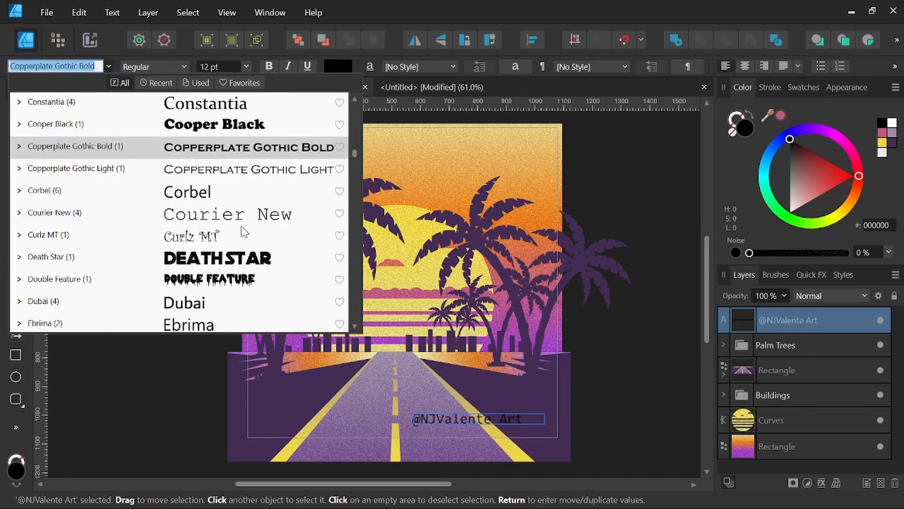
scroll(244, 237, "down", 15)
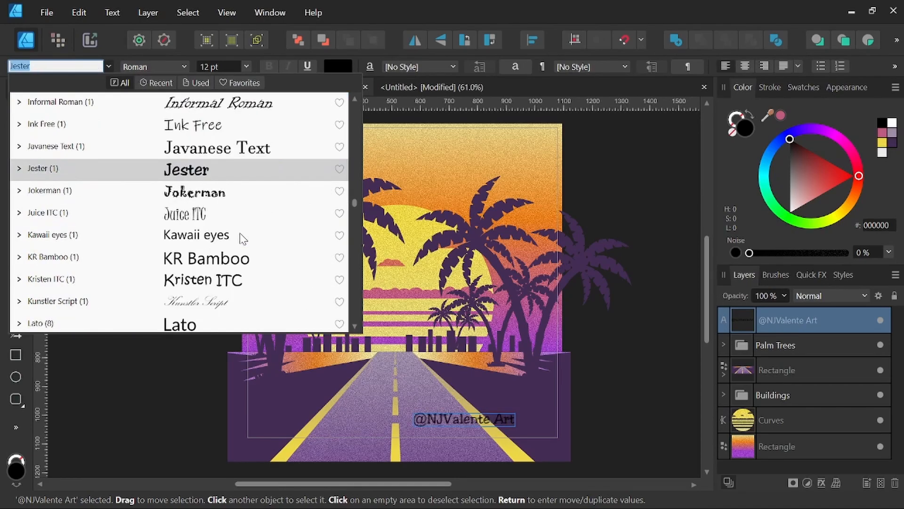
scroll(241, 237, "down", 15)
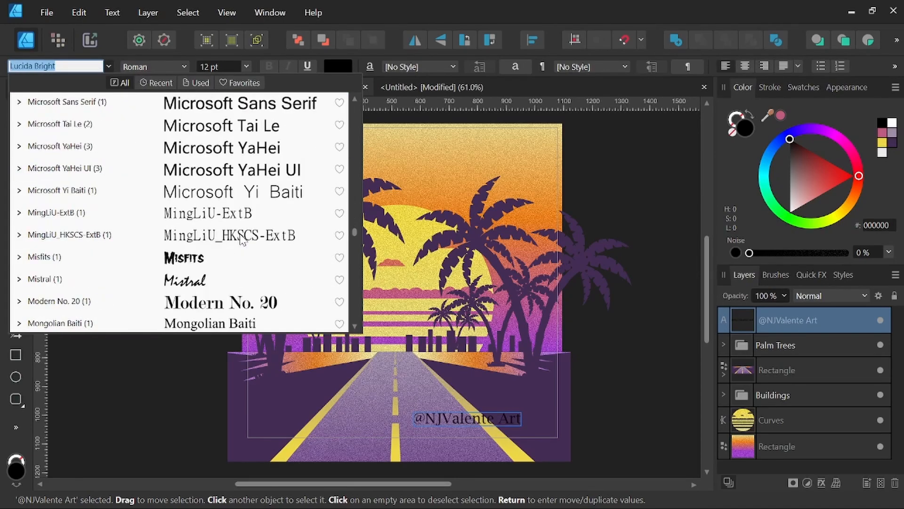
scroll(241, 238, "down", 10)
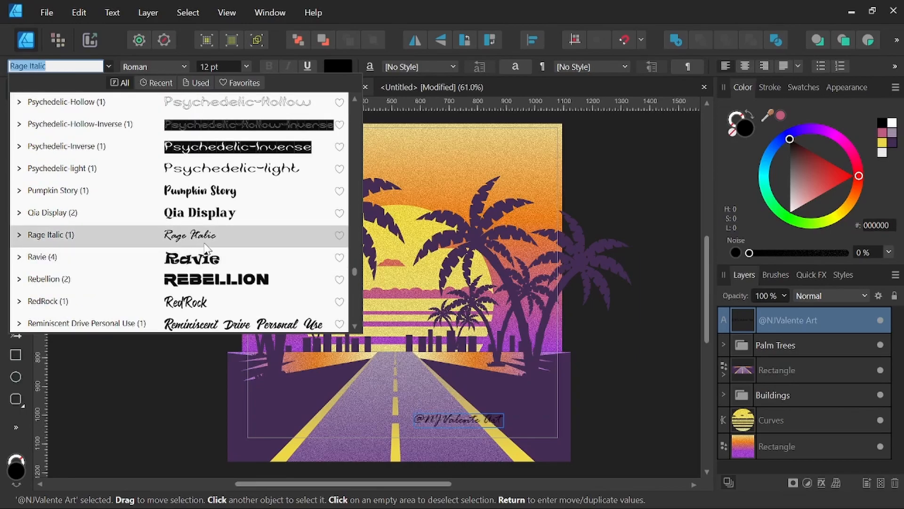
left_click(206, 305)
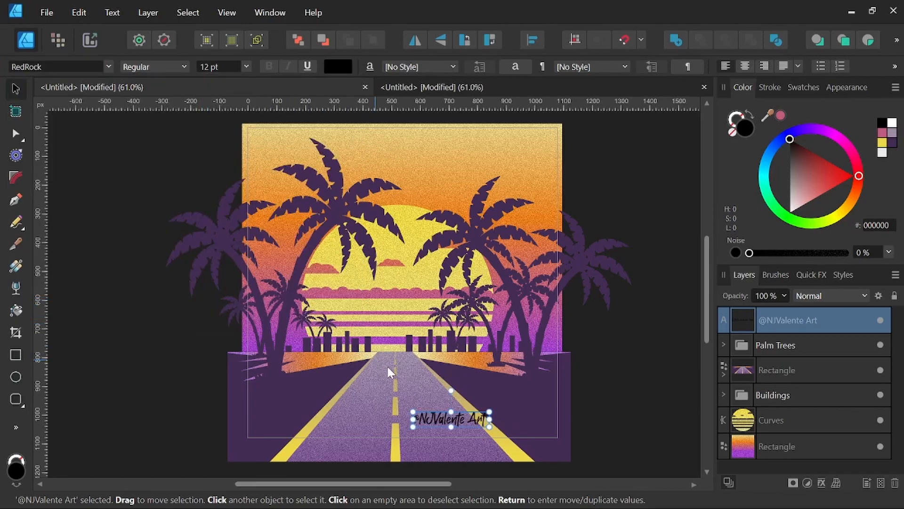
Select all the signature's characters and widen the letter spacing in eight increments.
double_click(439, 418)
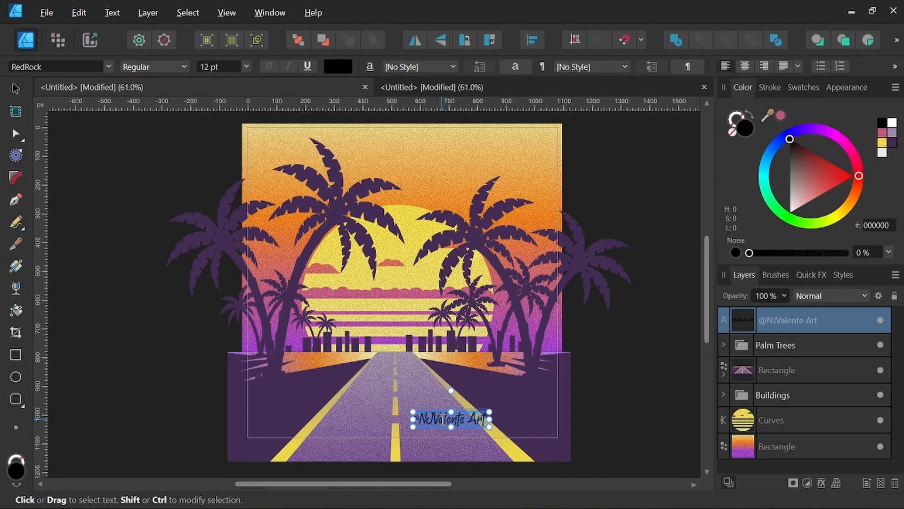
key("alt+Right")
key("alt+Right")
key("alt+Right")
key("alt+Right")
key("alt+Right")
key("alt+Right")
key("alt+Right")
key("alt+Right")
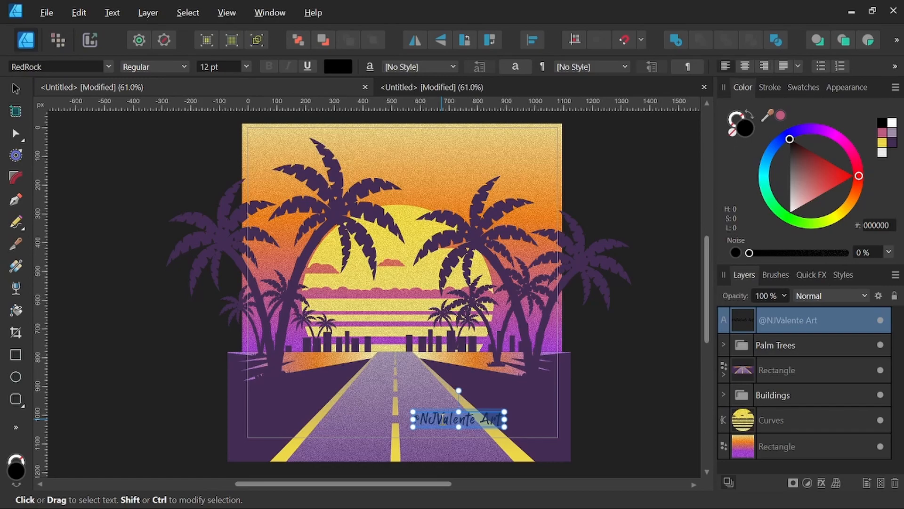
Recolour the signature text to pale yellow (#FDF4BB) and adjust its placement across the lower right of the road.
left_click(14, 86)
left_click(881, 142)
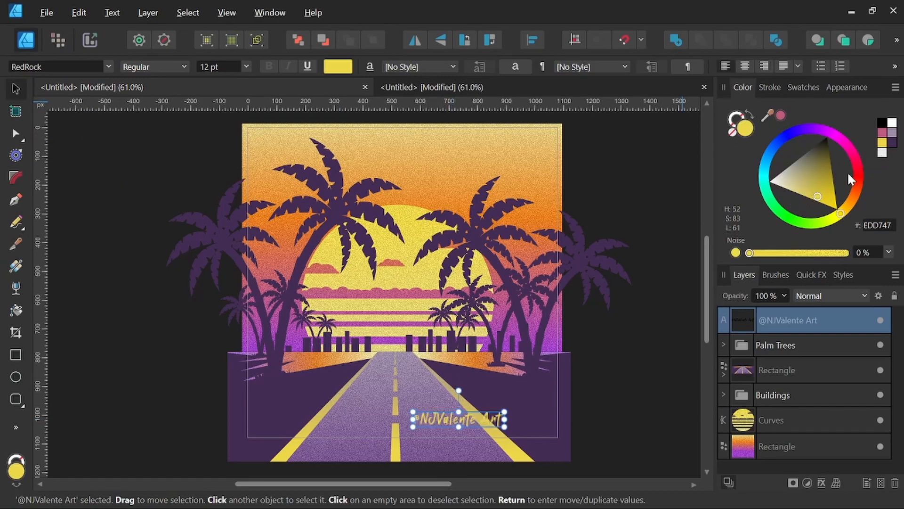
left_click(793, 189)
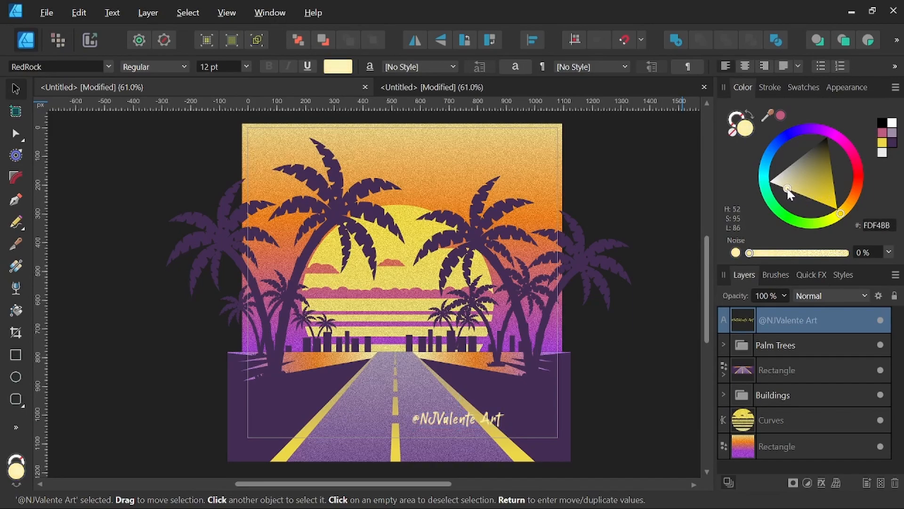
left_click_drag(503, 411, 468, 430)
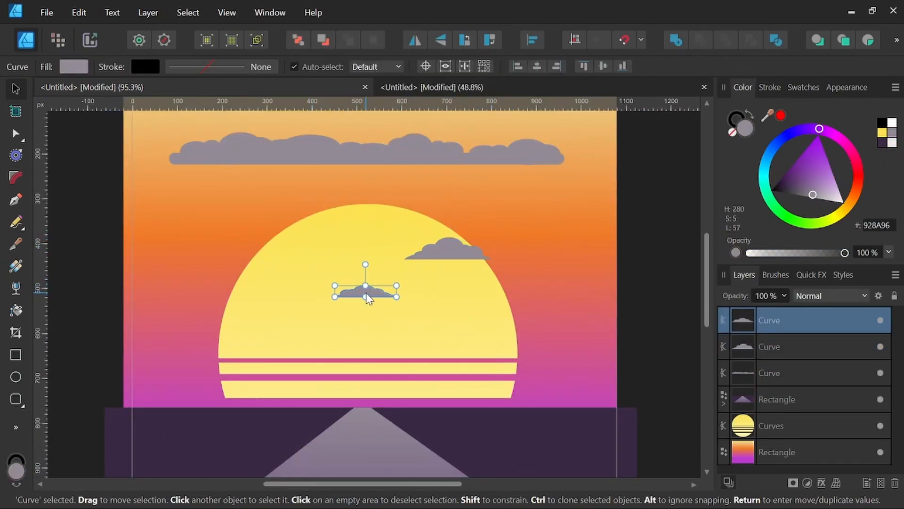
Move the small cloud to the sun's left side, and lower the long cloud onto the sun's stripes, fitting its width to the sun.
mouse_move(367, 294)
left_mouse_down()
mouse_move(241, 311)
mouse_move(294, 298)
left_mouse_up()
left_click(402, 158)
left_click_drag(564, 132, 558, 145)
left_click_drag(455, 158, 446, 342)
scroll(308, 339, "up", 1)
left_click_drag(124, 327, 179, 333)
left_click_drag(610, 332, 580, 334)
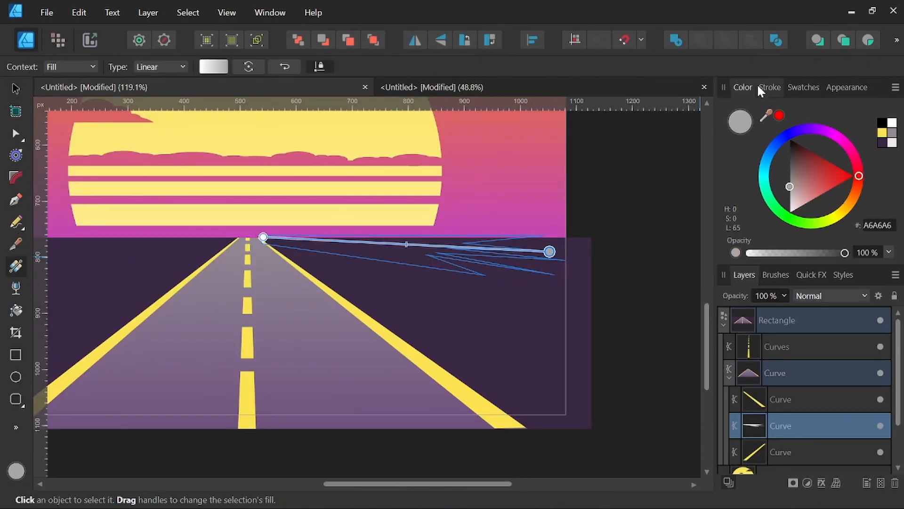
Move the right roadside shape out of the road group and give it a linear gradient from white through yellow and orange to pink.
left_click(804, 87)
left_click_drag(780, 426, 777, 309)
left_click(213, 66)
left_click(324, 129)
left_click_drag(287, 129, 180, 128)
left_click(324, 128)
left_click(164, 192)
left_click_drag(195, 321, 207, 305)
left_click(269, 129)
left_click_drag(168, 305, 186, 295)
Reposition the roadside gradient's start, midpoint and end so orange falls mid-shape and pink reaches the jagged outer tips.
left_click_drag(262, 238, 117, 227)
left_click_drag(440, 246, 397, 244)
left_click_drag(548, 252, 497, 255)
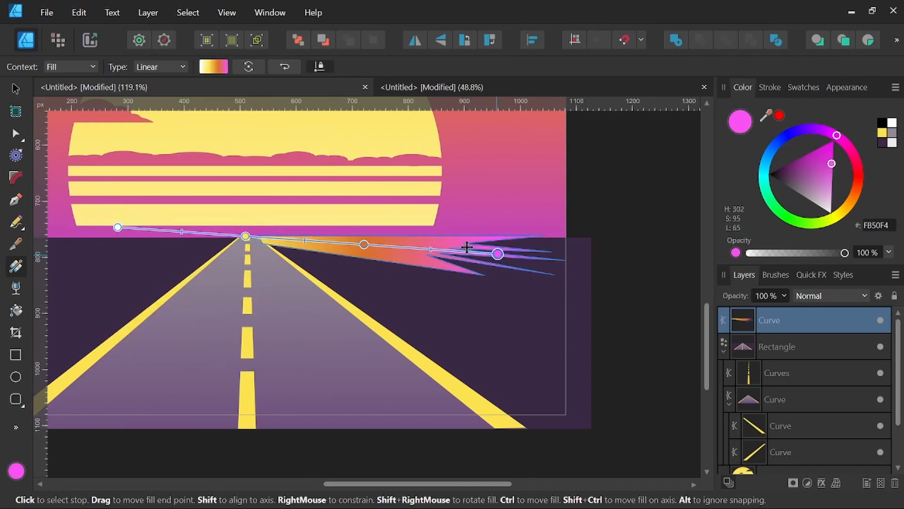
key("v")
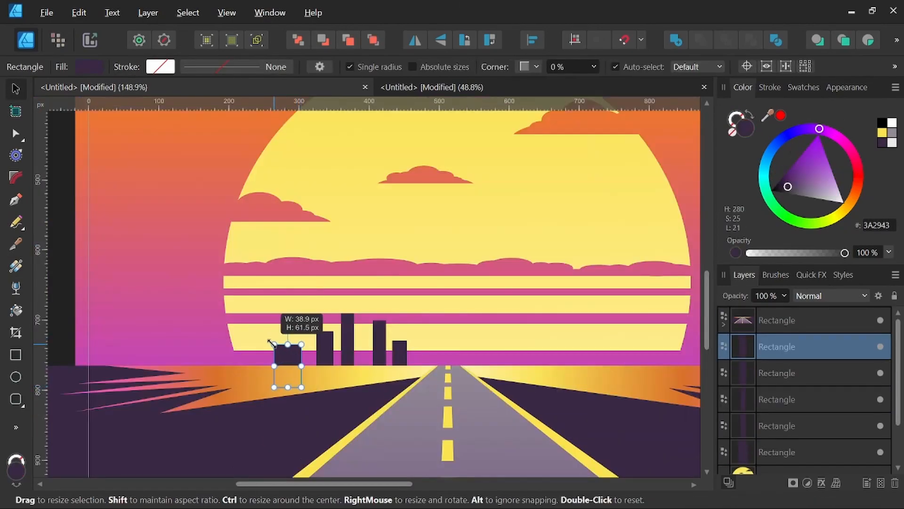
Resize the dark skyline building on the far left and copy two buildings to the skyline right of the road.
left_click_drag(283, 344, 258, 351)
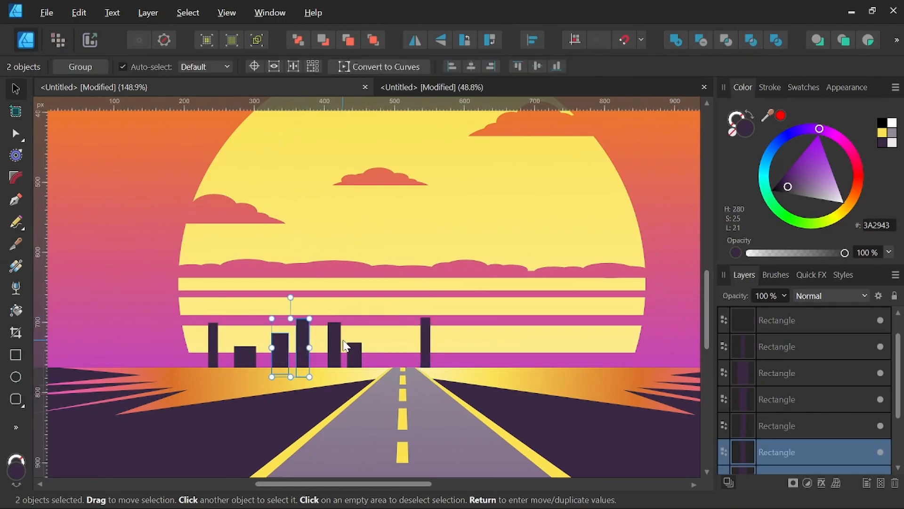
left_click_drag(301, 351, 476, 350)
left_click_drag(584, 351, 614, 351)
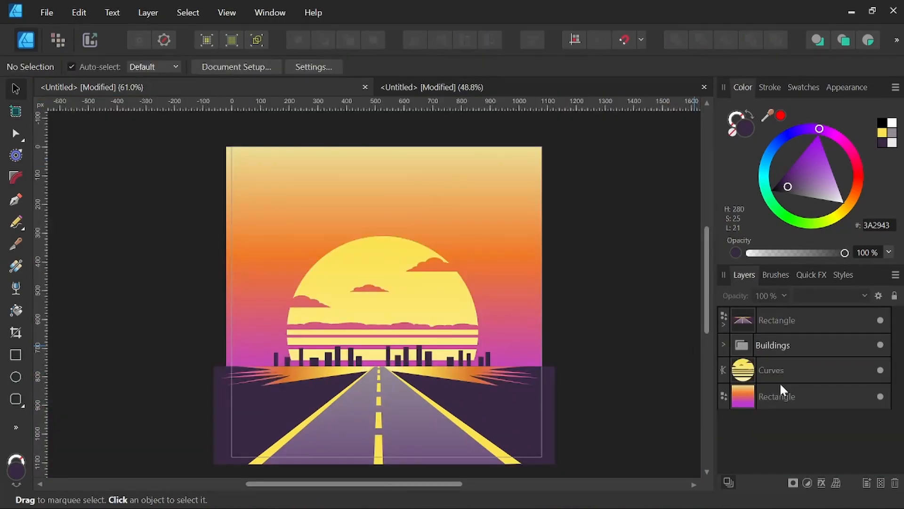
Add a grainy noise to the sky, sun and road fills, then clear the selection.
left_click(779, 394)
left_click(778, 370)
left_click(790, 372)
left_click(796, 320)
left_click(586, 312)
Paste the palm tree silhouettes and arrange them along both sides of the road.
key("ctrl+v")
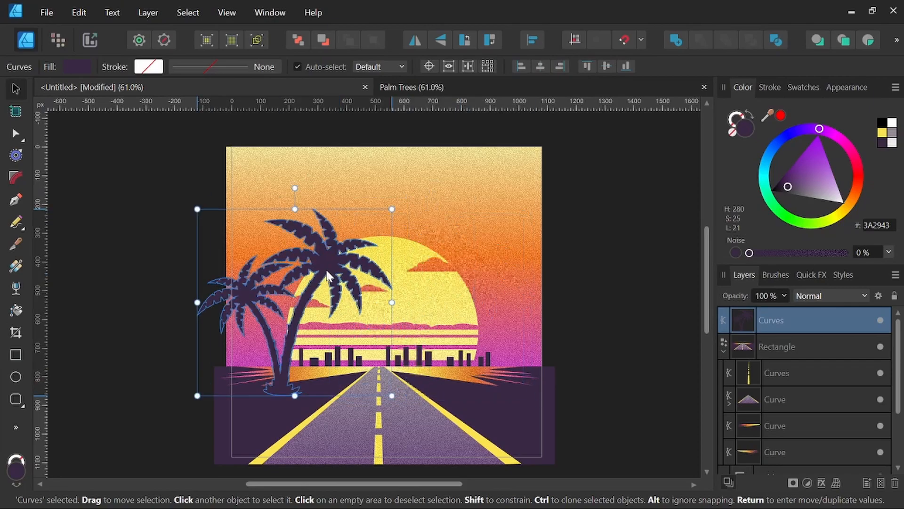
left_click_drag(339, 242, 312, 240)
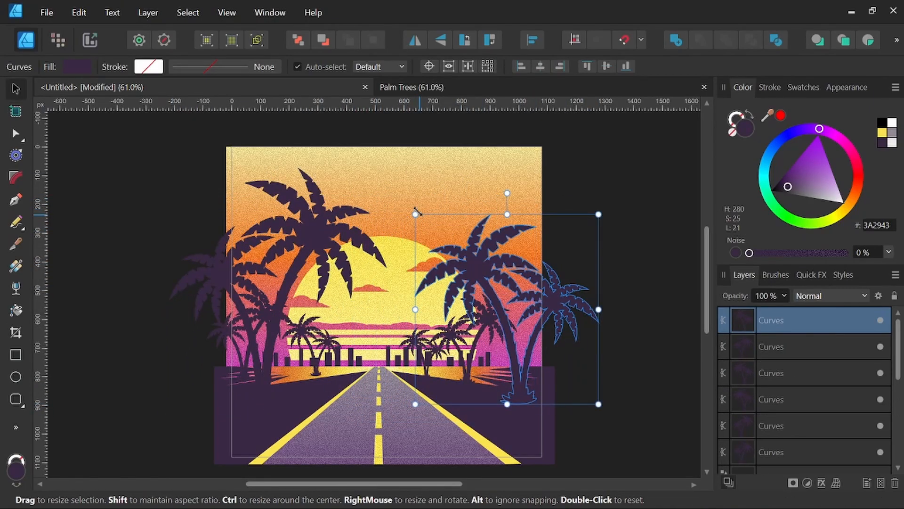
left_click(499, 316)
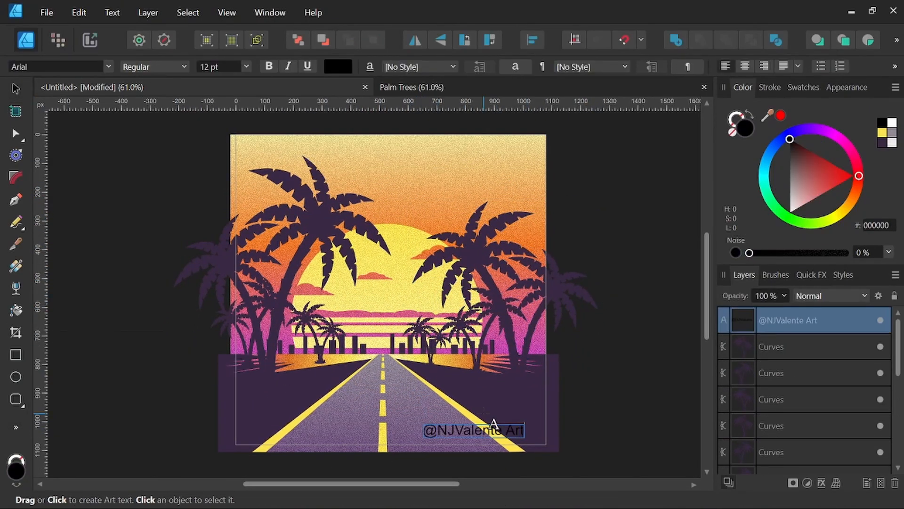
Set the signature text's font to Onyx.
left_click(56, 66)
type("Onyx")
key("Return")
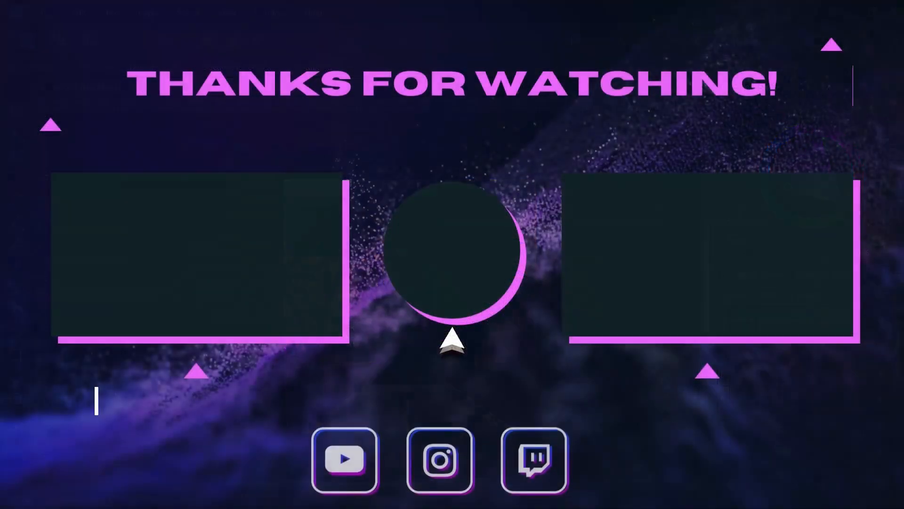